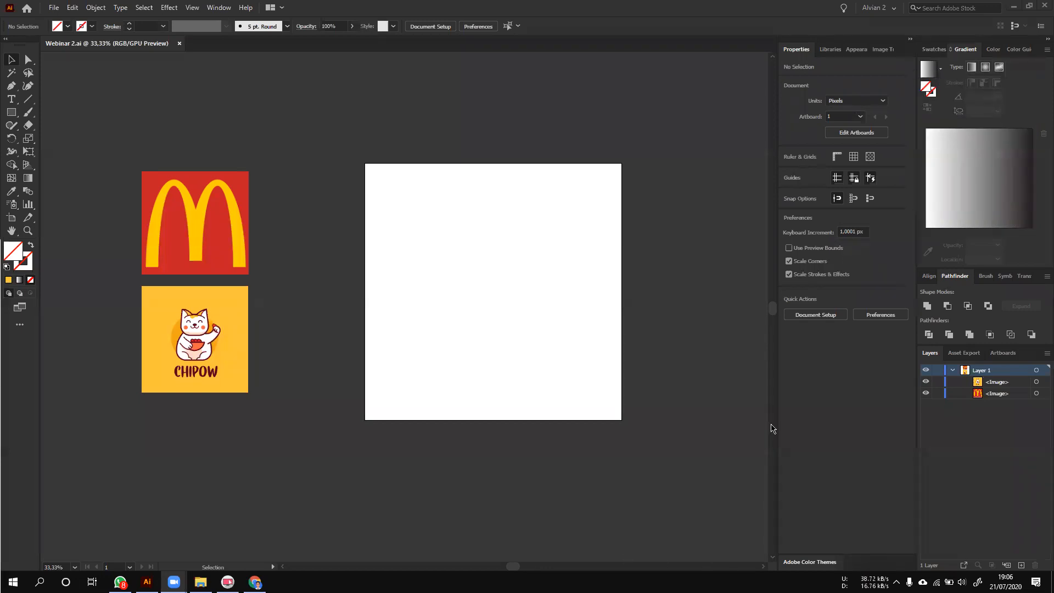
click(40, 34)
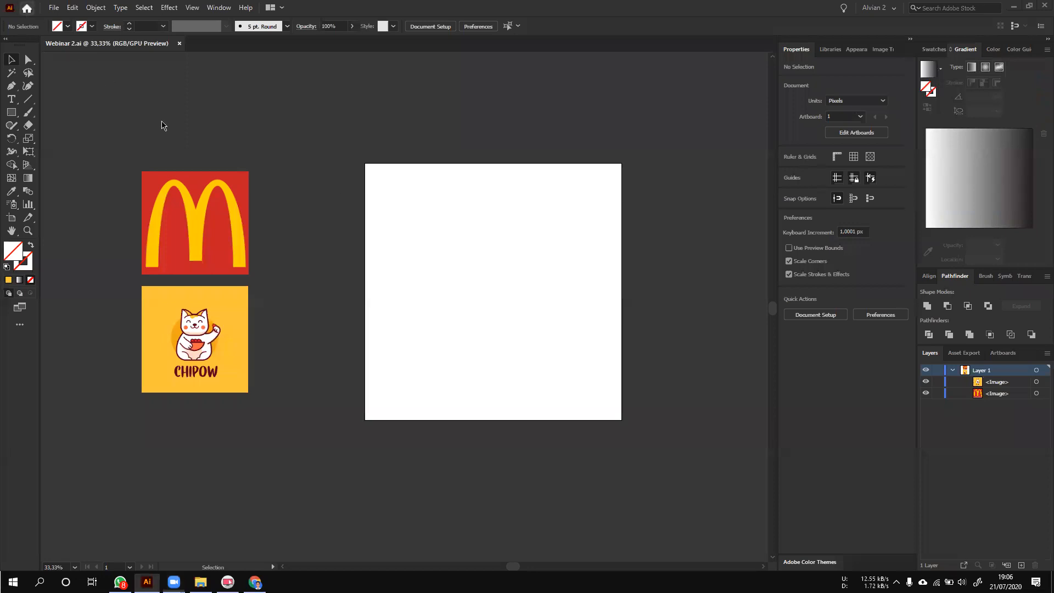
key(ctrl+w)
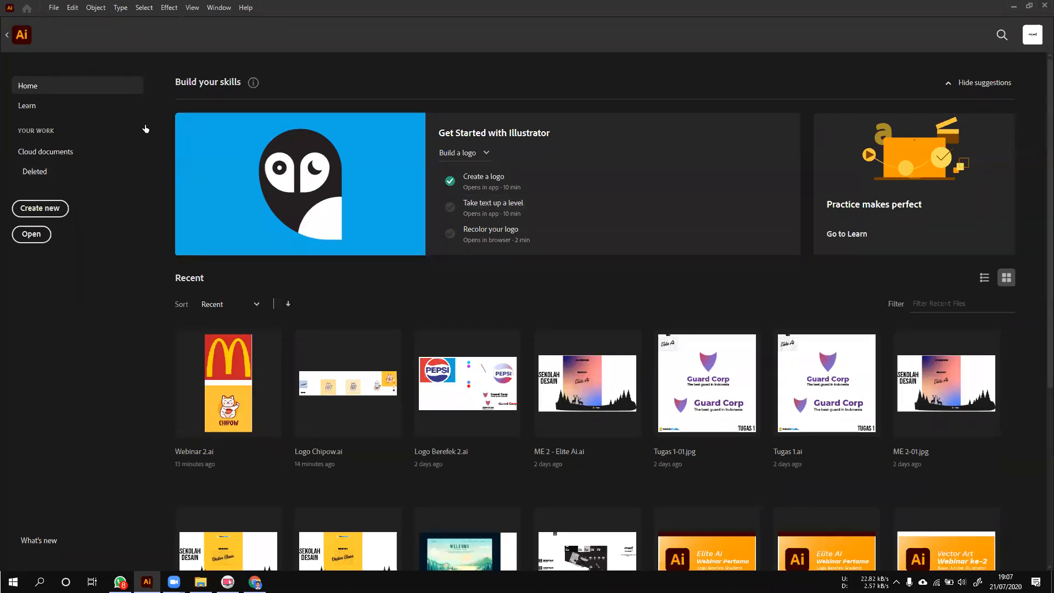
click(61, 209)
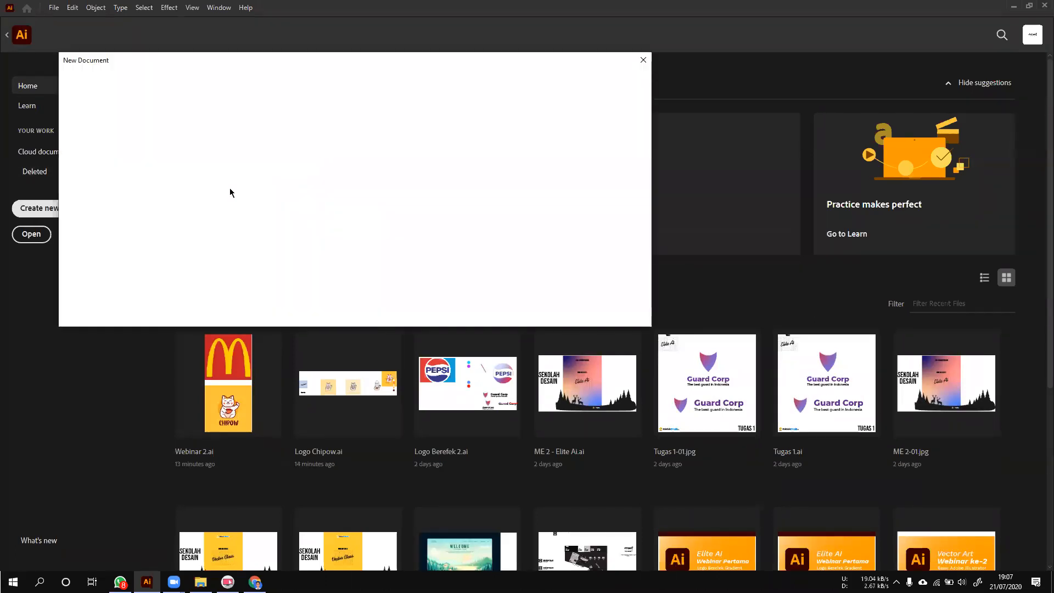
click(617, 305)
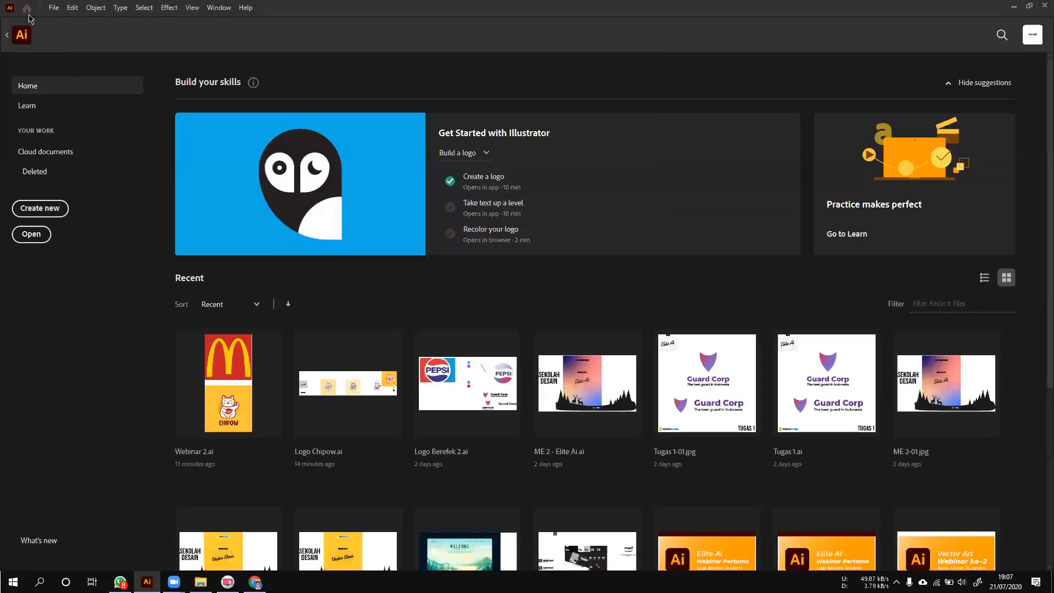
key(Escape)
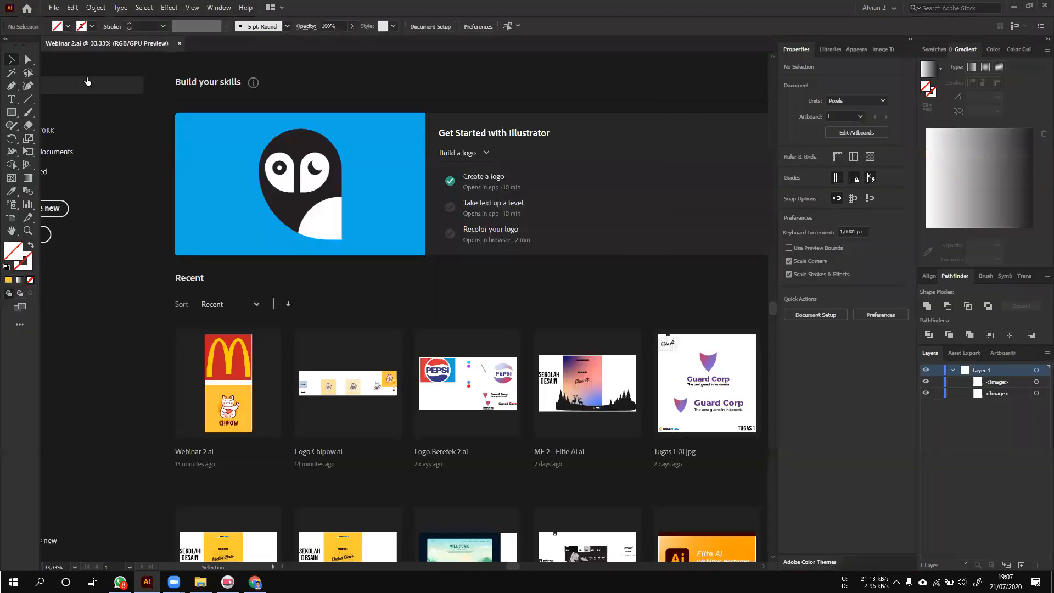
key(space)
drag(531, 228, 435, 220)
scroll(374, 226, up, 1)
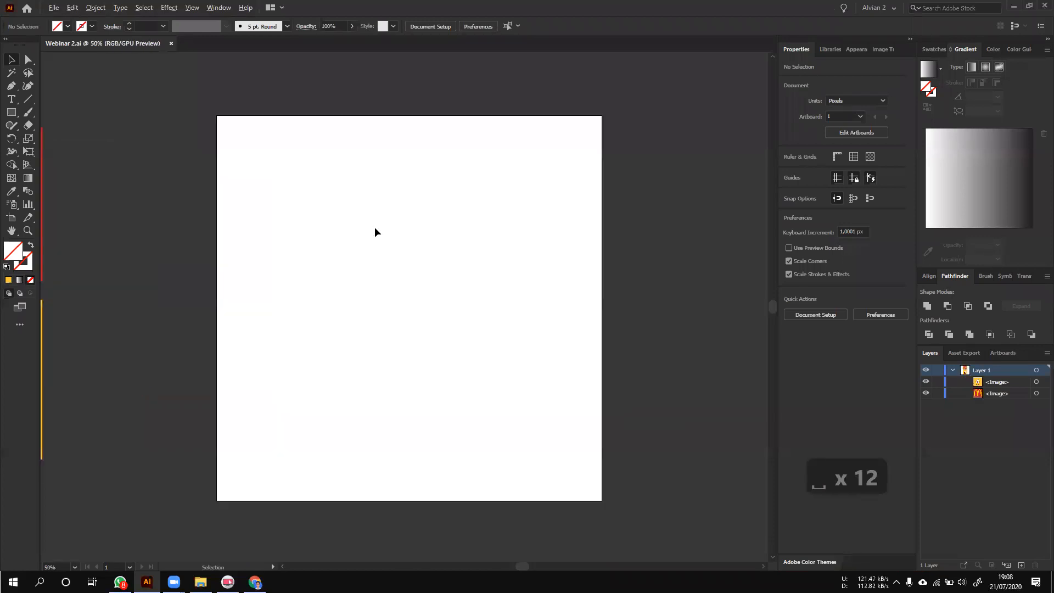
scroll(374, 226, down, 1)
drag(348, 205, 377, 213)
key(space)
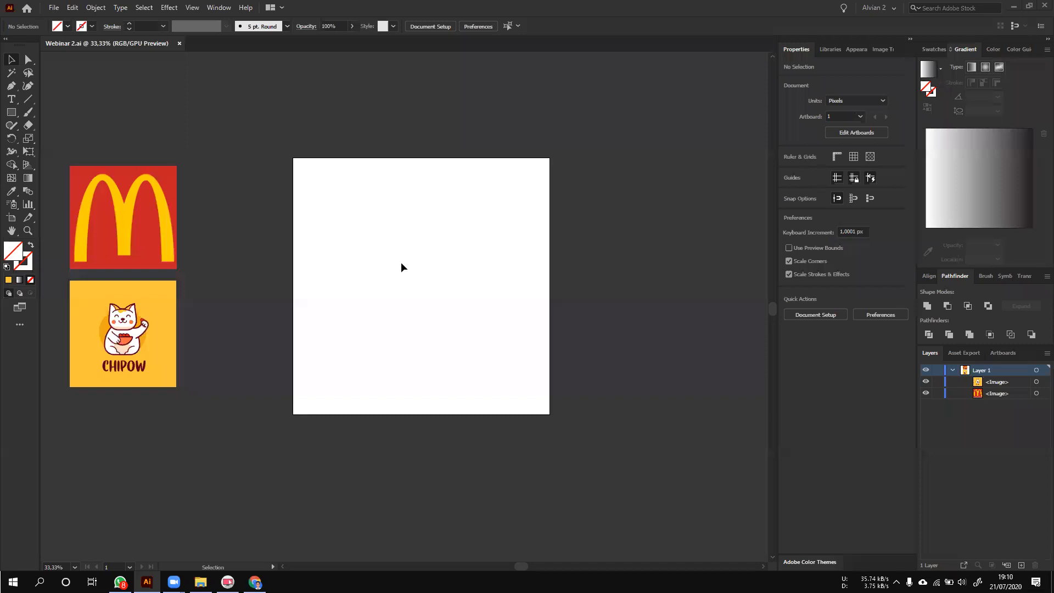
- Show the document rulers and activate the Pen tool
click(12, 86)
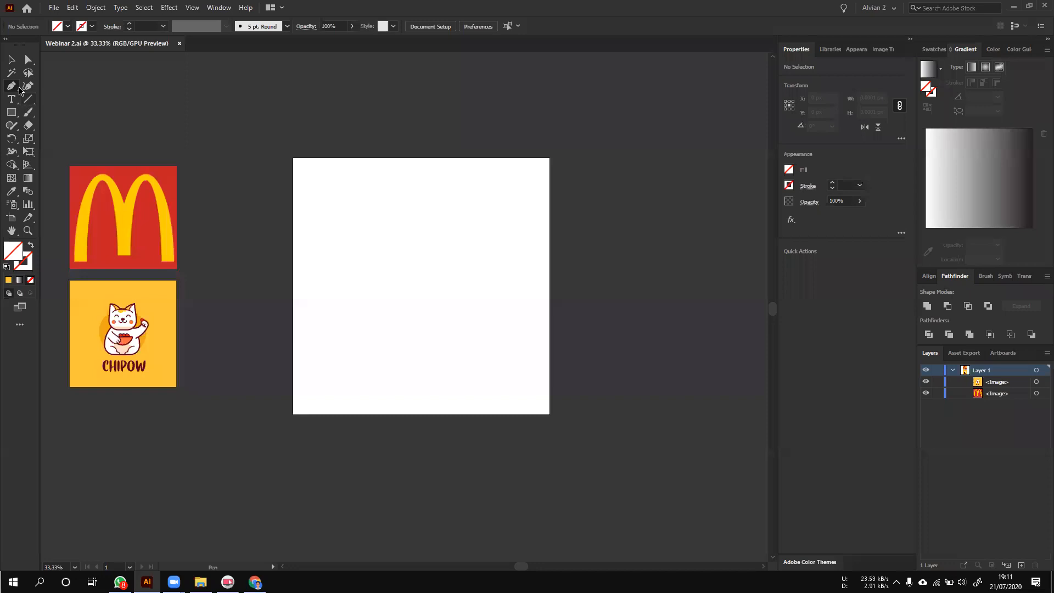
key(ctrl+r)
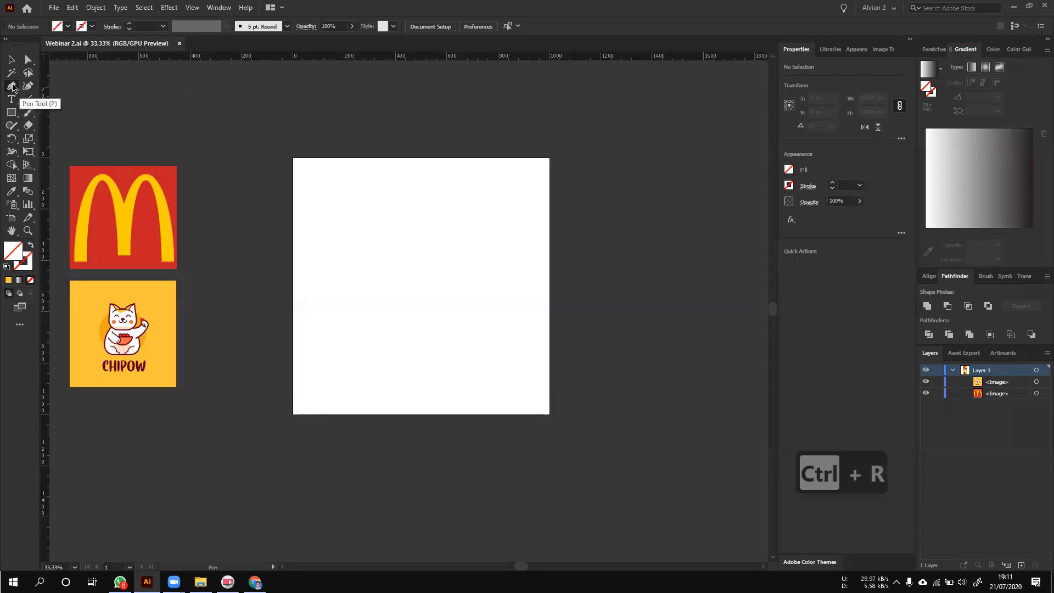
click(12, 86)
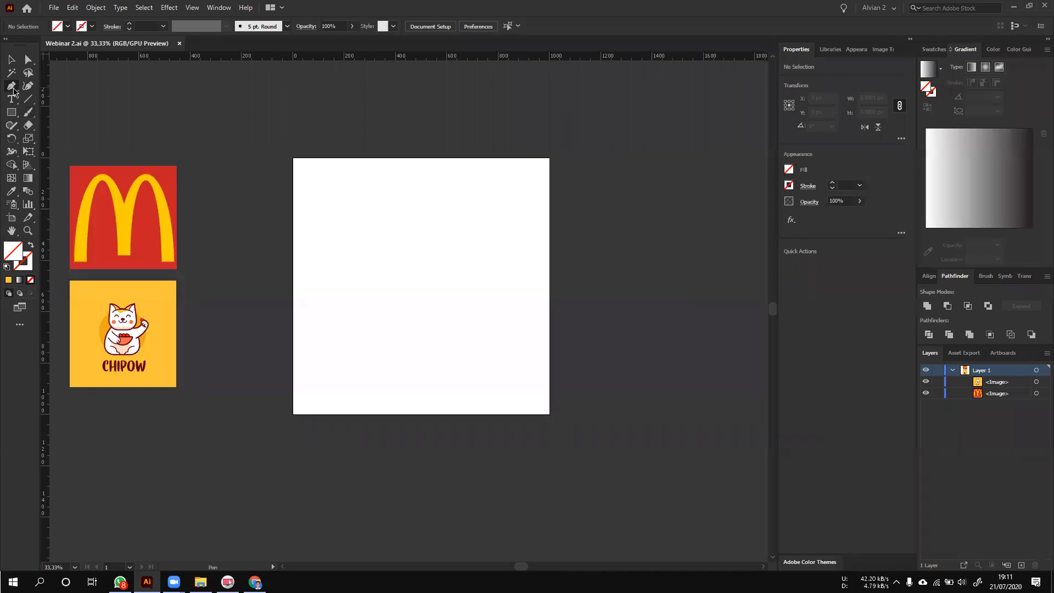
click(14, 90)
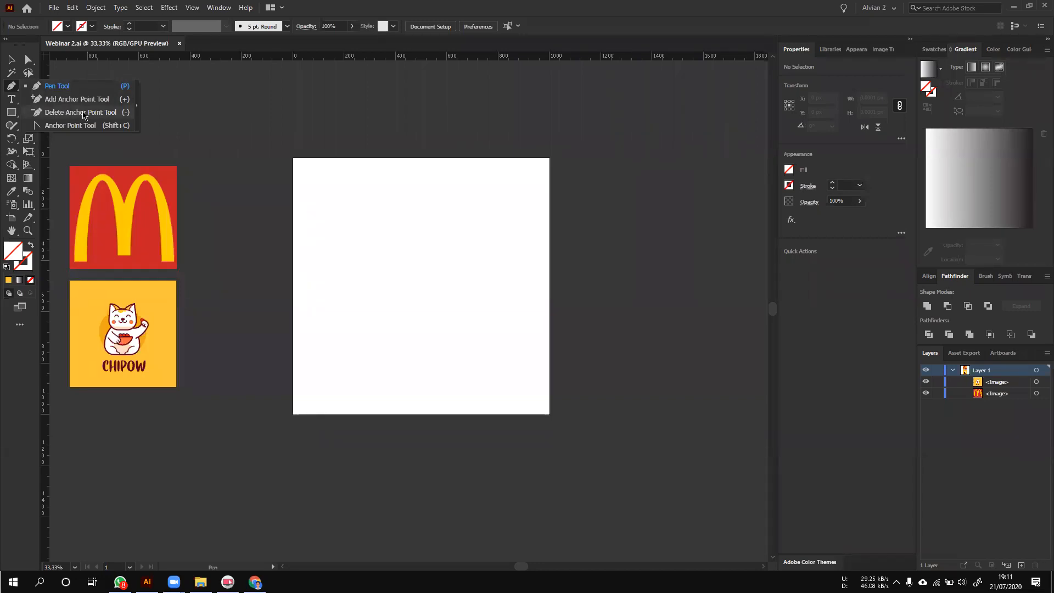
click(15, 88)
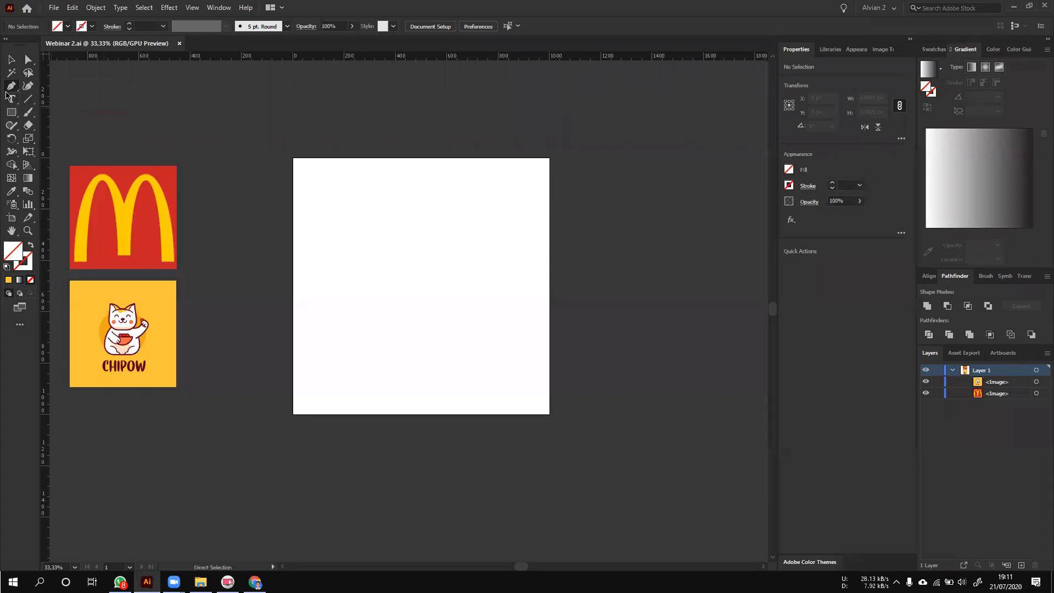
scroll(351, 252, up, 1)
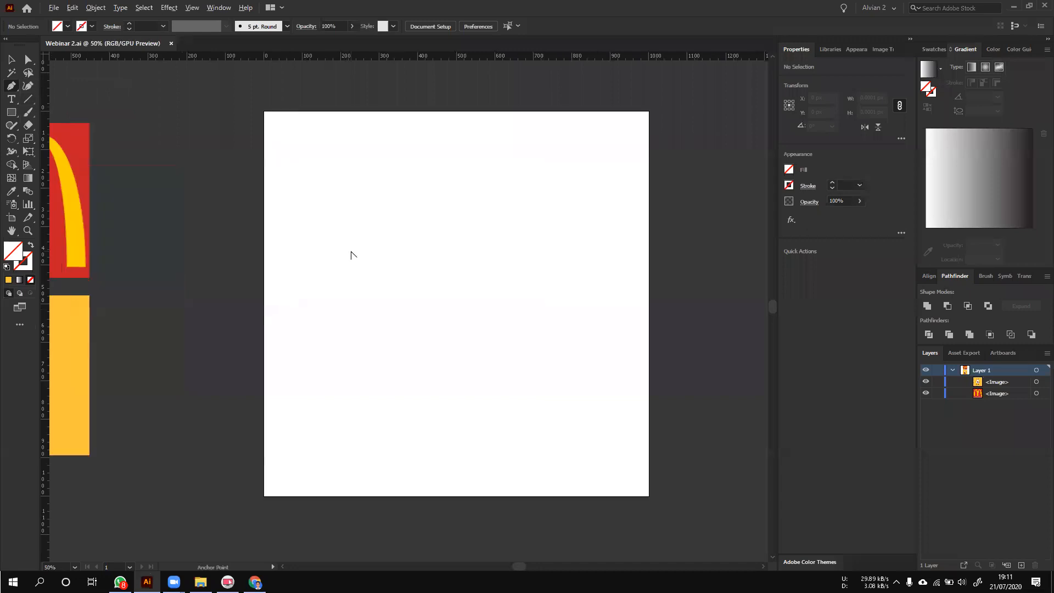
scroll(395, 242, up, 1)
scroll(374, 242, right, 1)
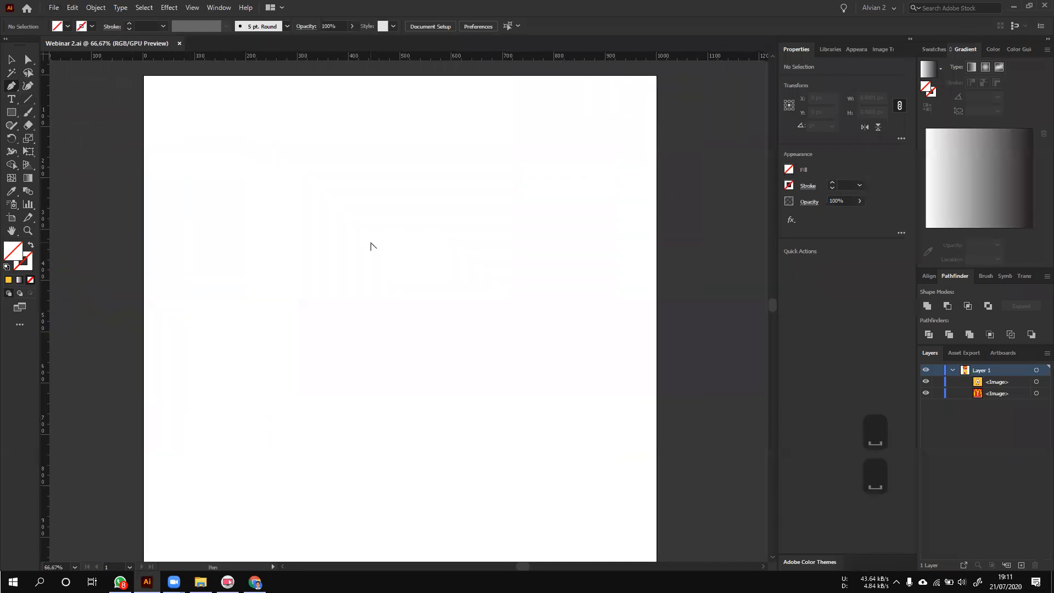
scroll(372, 245, down, 1)
click(961, 581)
drag(943, 556, 895, 556)
key(XF86AudioRaiseVolume)
key(XF86AudioRaiseVolume)
key(XF86AudioRaiseVolume)
key(XF86AudioRaiseVolume)
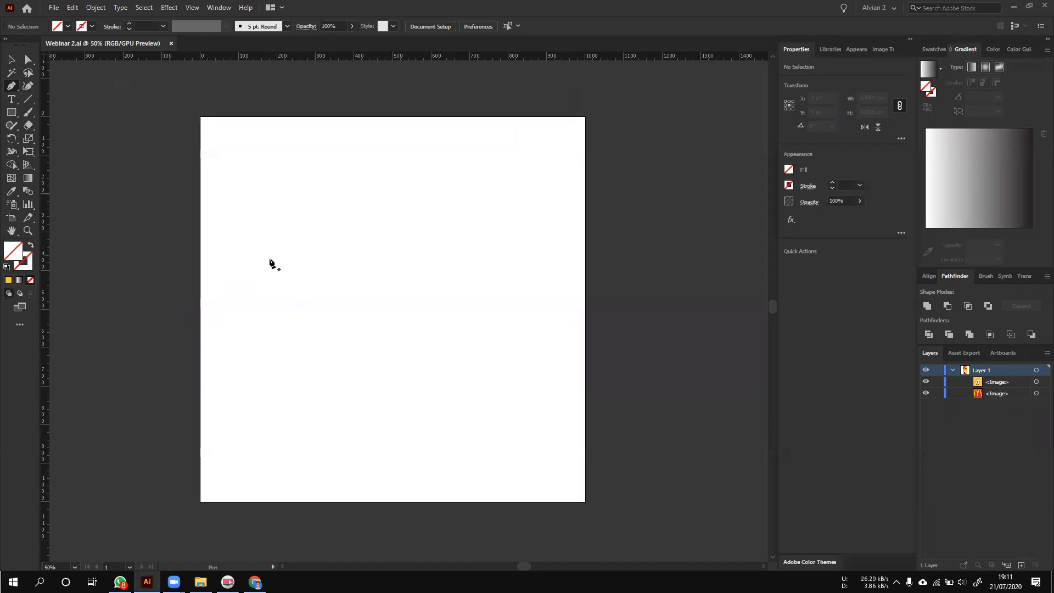
- Draw a closed four-sided shape about 540 by 381 px with the Pen tool, using a black stroke and no fill
click(16, 261)
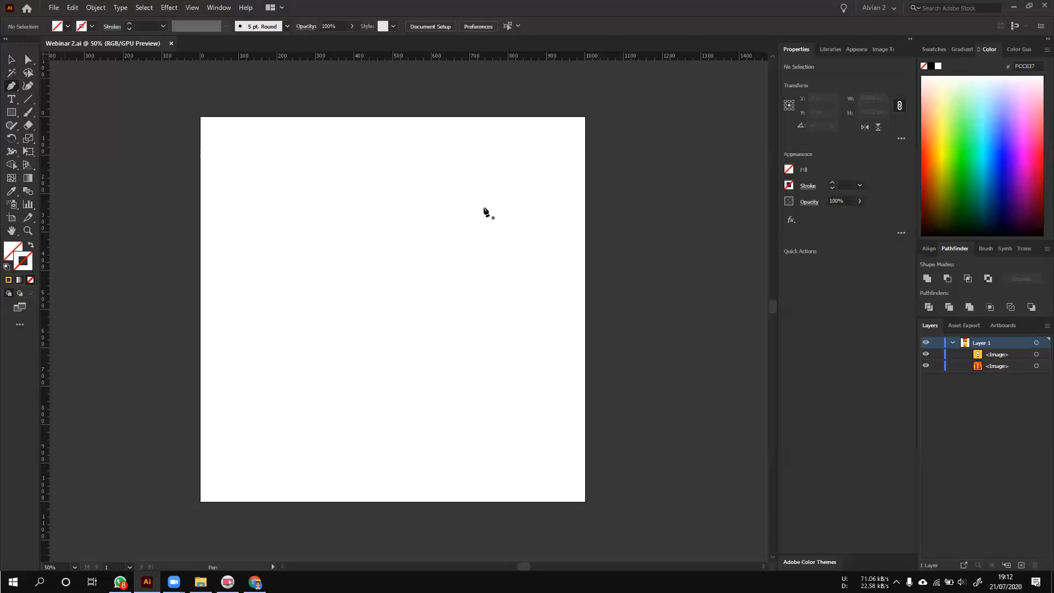
click(933, 49)
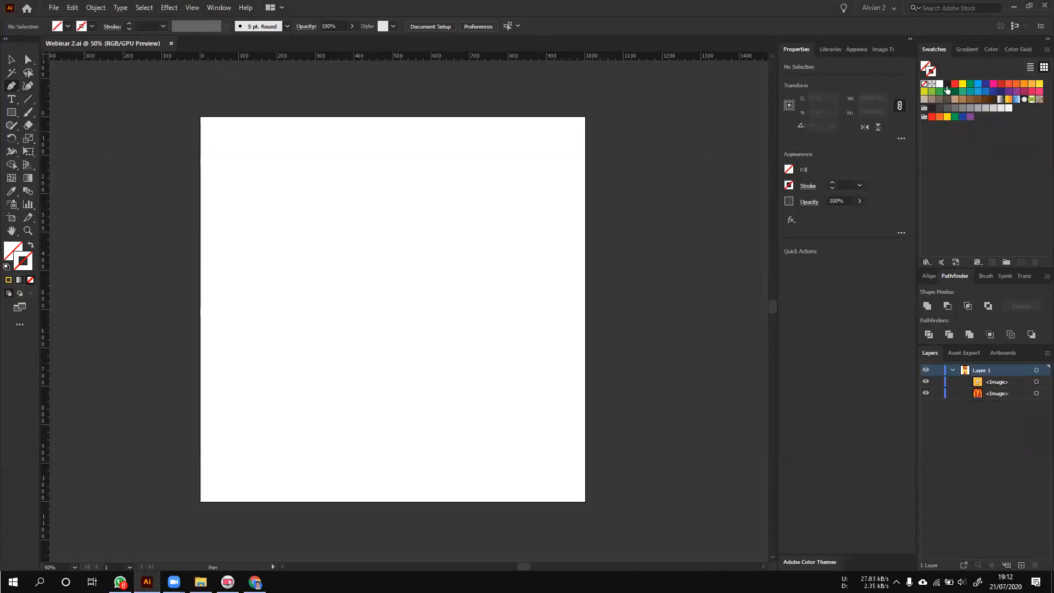
click(946, 83)
click(296, 293)
click(399, 201)
click(505, 274)
click(436, 347)
click(297, 294)
- Move the four-sided shape into the upper-left area of the artboard
key(v)
click(366, 297)
drag(354, 242, 287, 201)
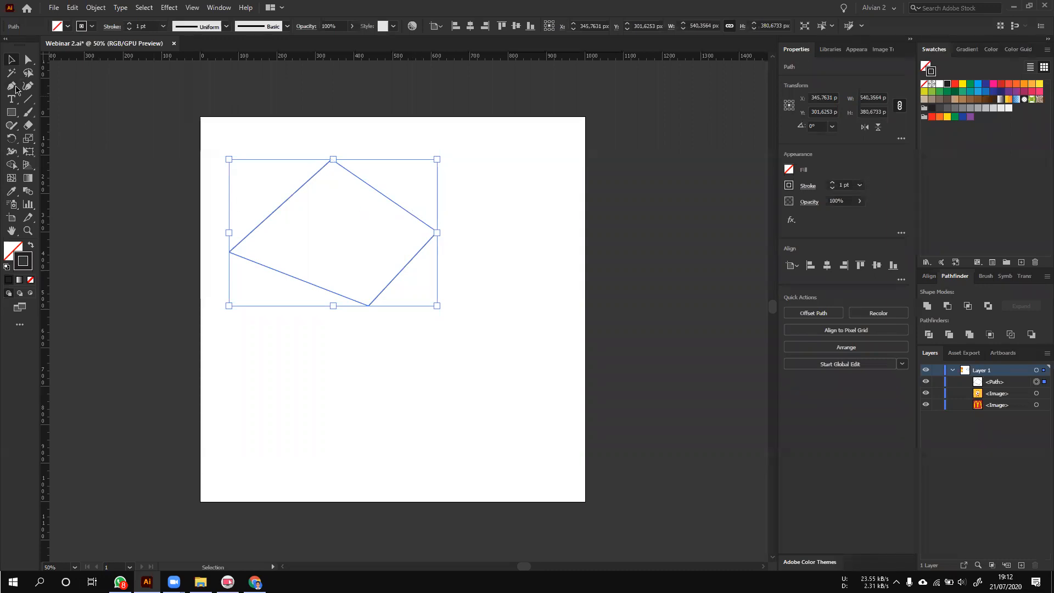
- Draw a closed dome shape about 653 by 145 px below the four-sided shape, with a curved top and a straight base
key(p)
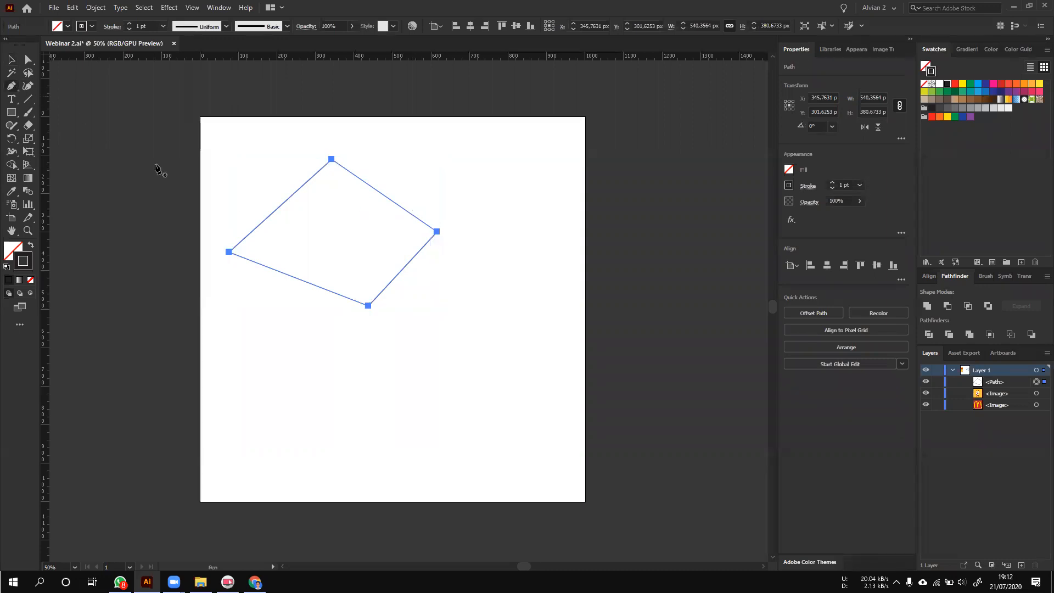
click(273, 404)
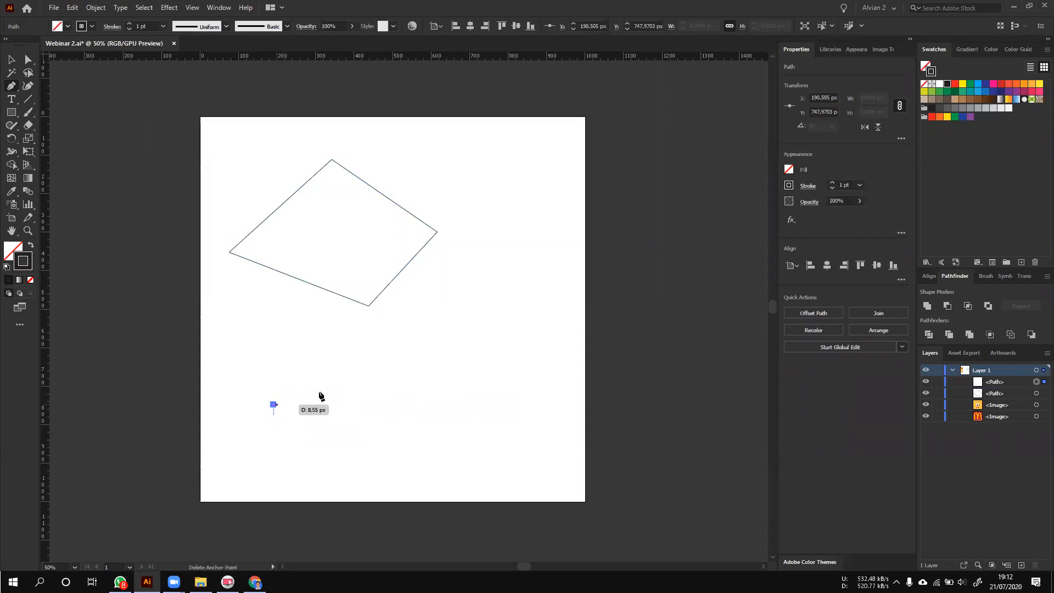
click(401, 349)
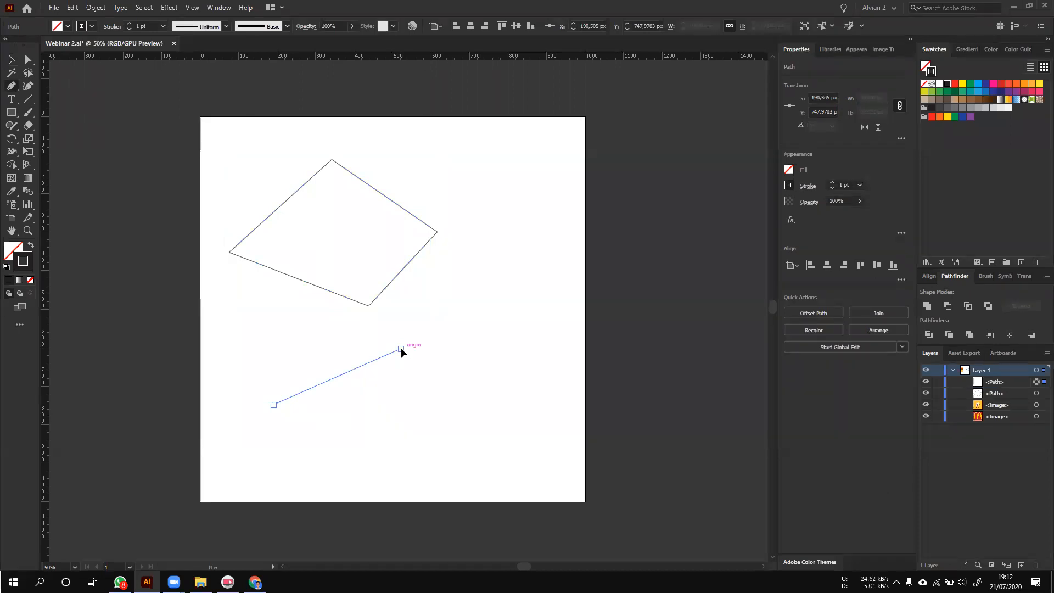
drag(400, 348, 510, 349)
click(524, 405)
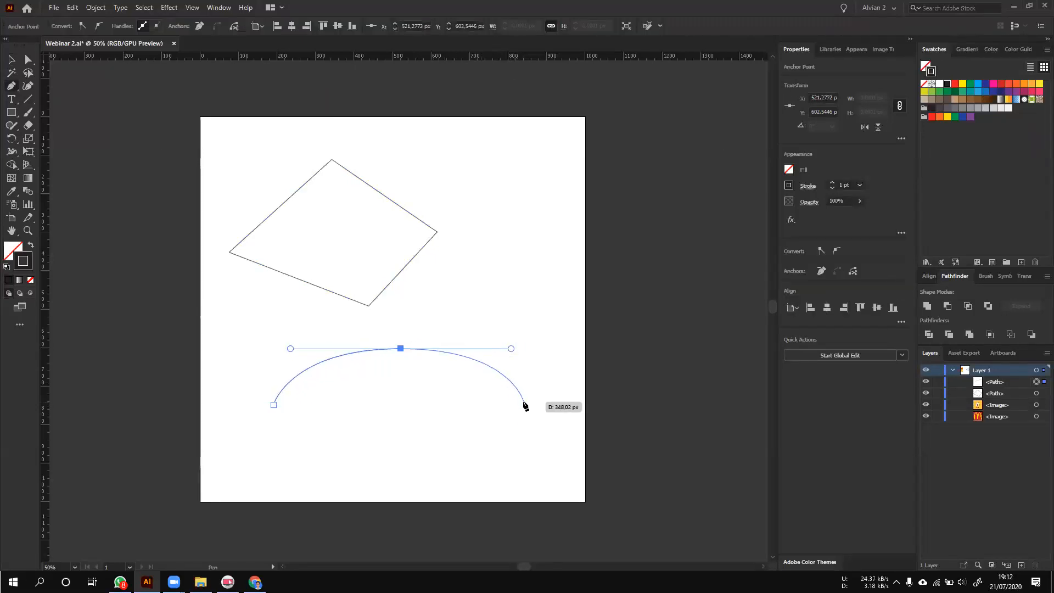
click(273, 404)
- Set the dome shape's stroke weight to 3 pt
key(v)
click(372, 460)
click(428, 350)
click(832, 183)
click(832, 183)
click(572, 286)
- Try to enlarge the dome shape from its upper-left corner, and undo the scaling
scroll(418, 365, up, 1)
click(429, 344)
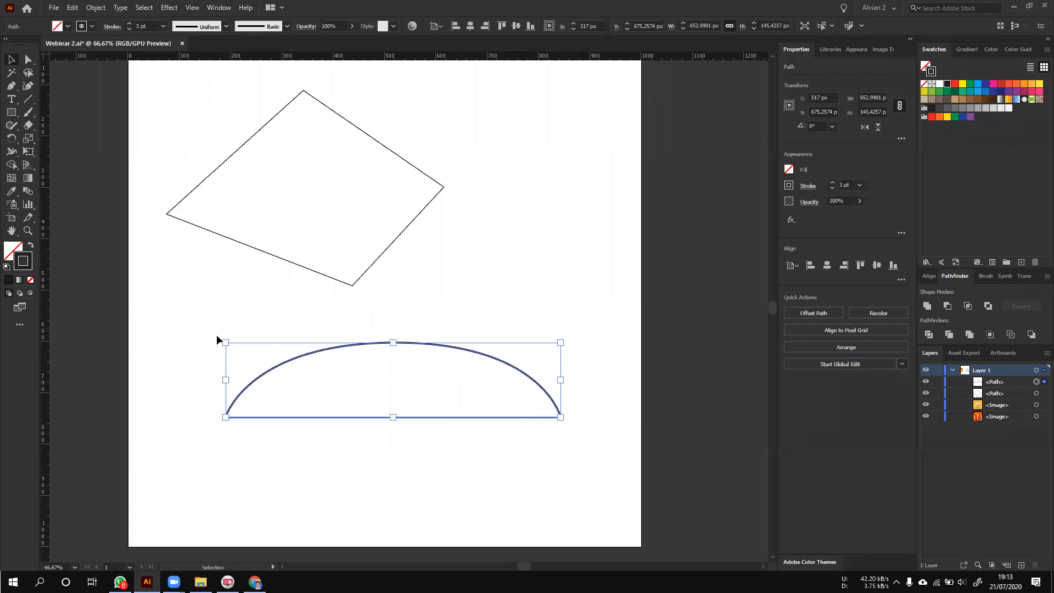
mouse_move(225, 343)
mouse_down()
mouse_move(172, 292)
mouse_move(210, 327)
mouse_up()
key(ctrl+z)
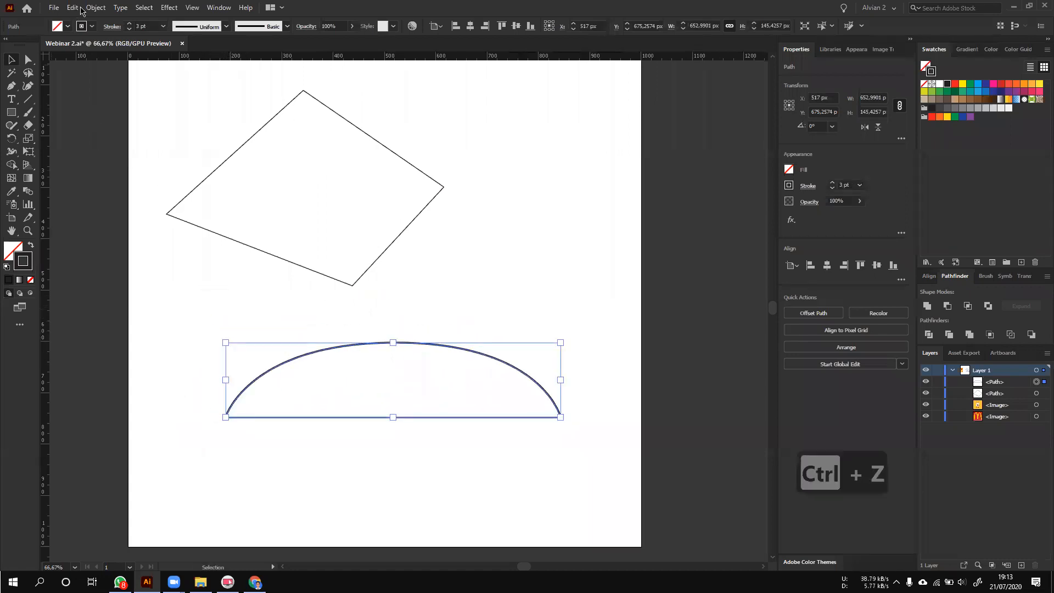
- In the Selection & Anchor Display preferences, set the anchor and handle size to Max and choose the second handle style
click(72, 7)
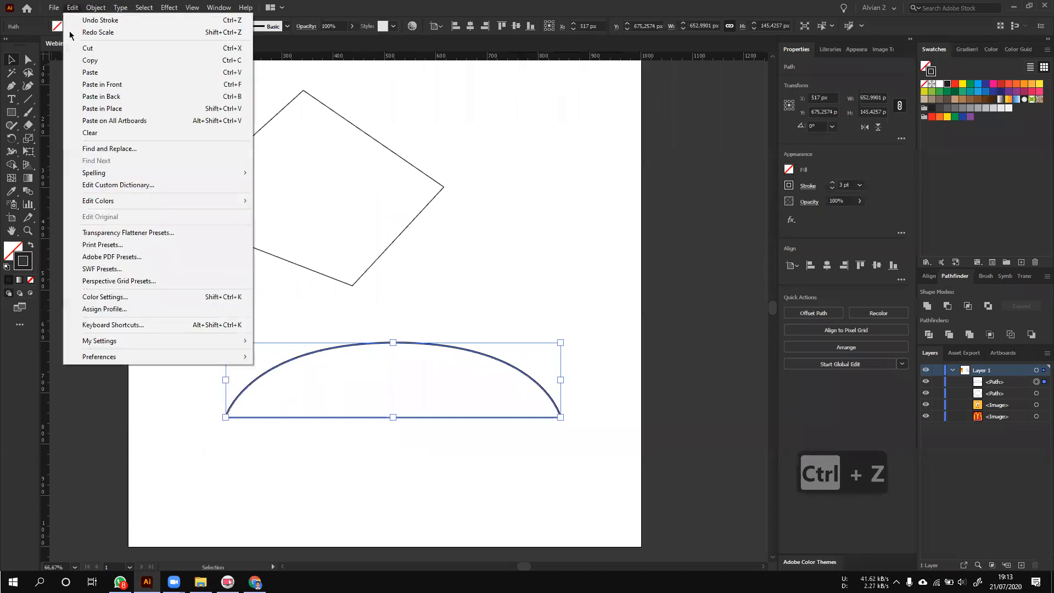
mouse_move(155, 359)
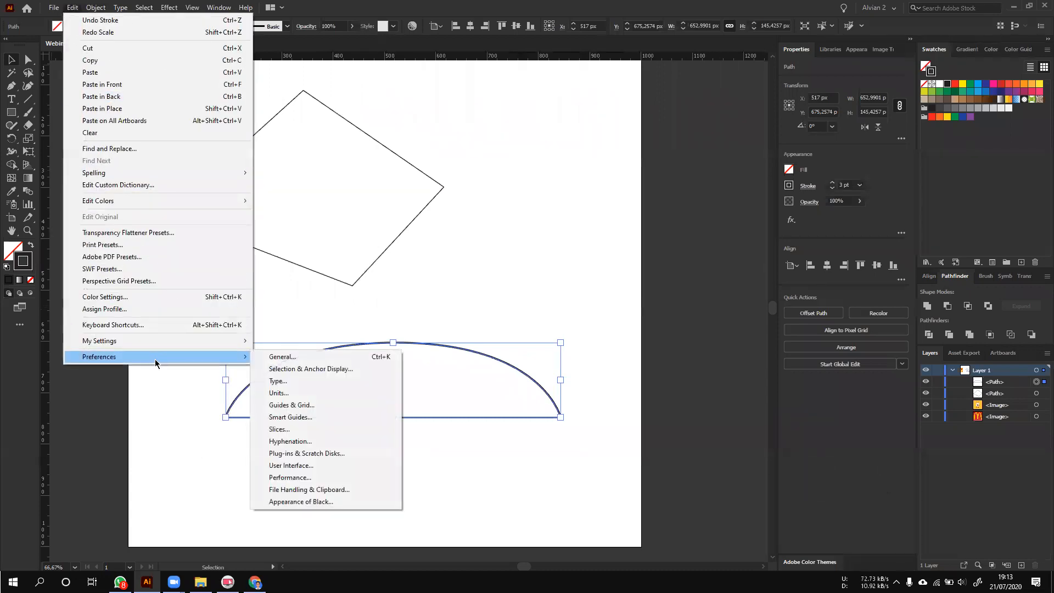
click(264, 360)
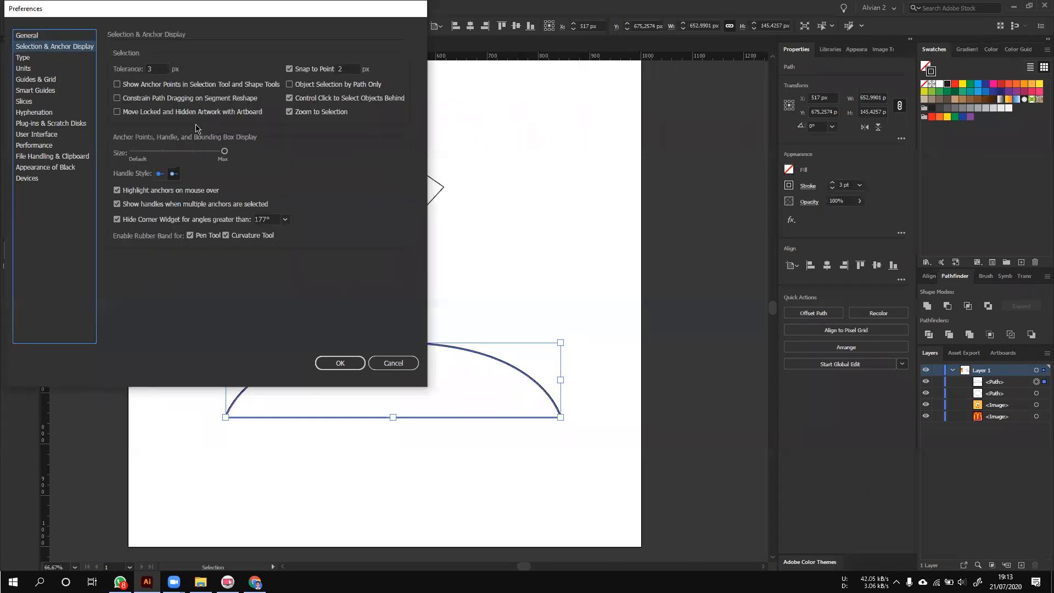
click(224, 151)
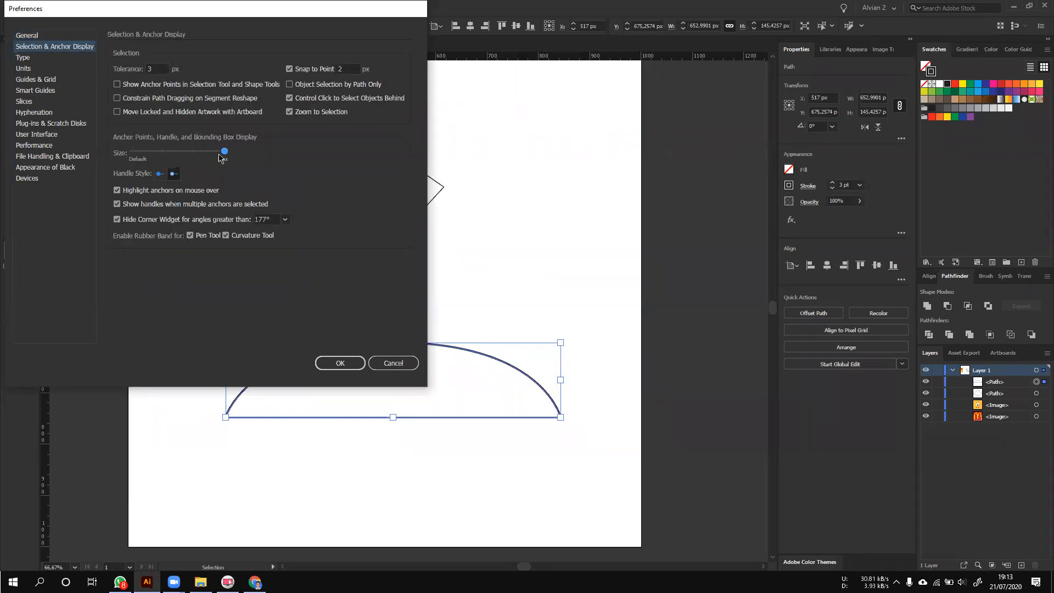
click(173, 174)
click(347, 362)
- Enlarge the dome shape proportionally from its upper-left corner to about 679 by 151 px
mouse_move(225, 342)
mouse_down()
mouse_move(292, 362)
mouse_move(212, 340)
mouse_up()
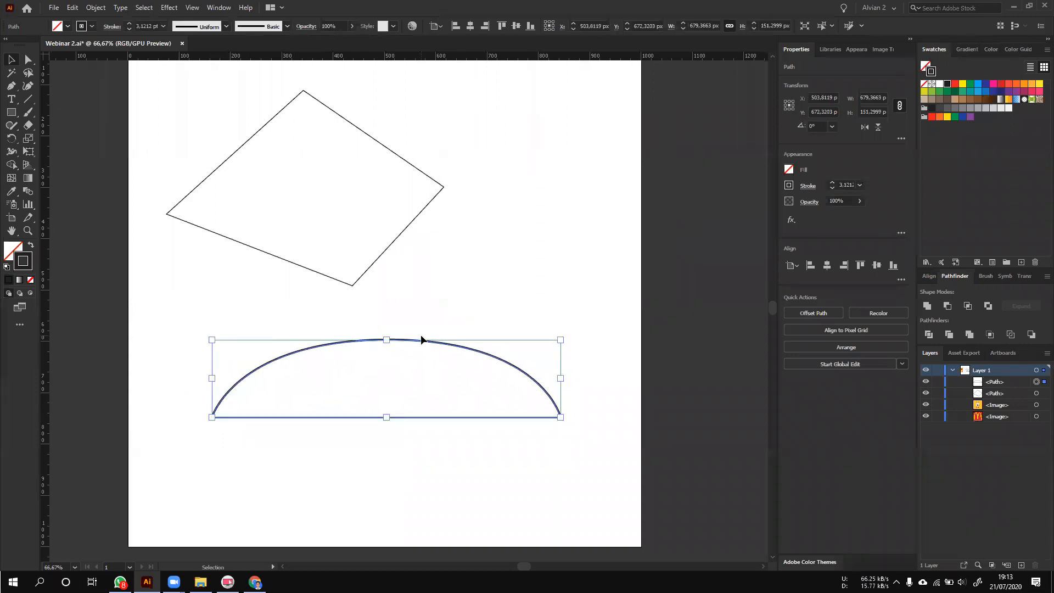
drag(386, 340, 402, 371)
key(ctrl+z)
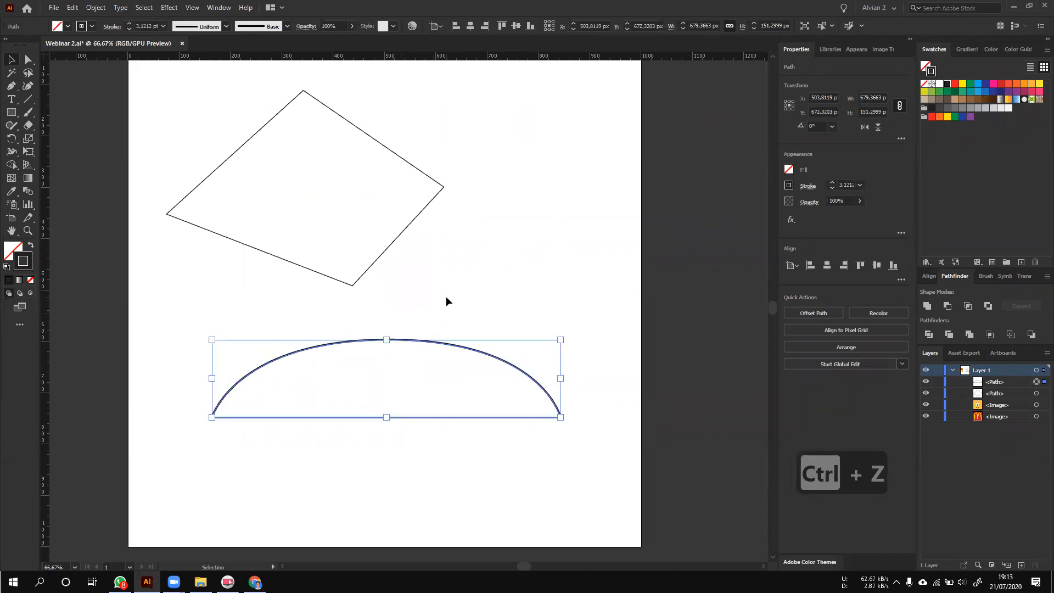
click(446, 297)
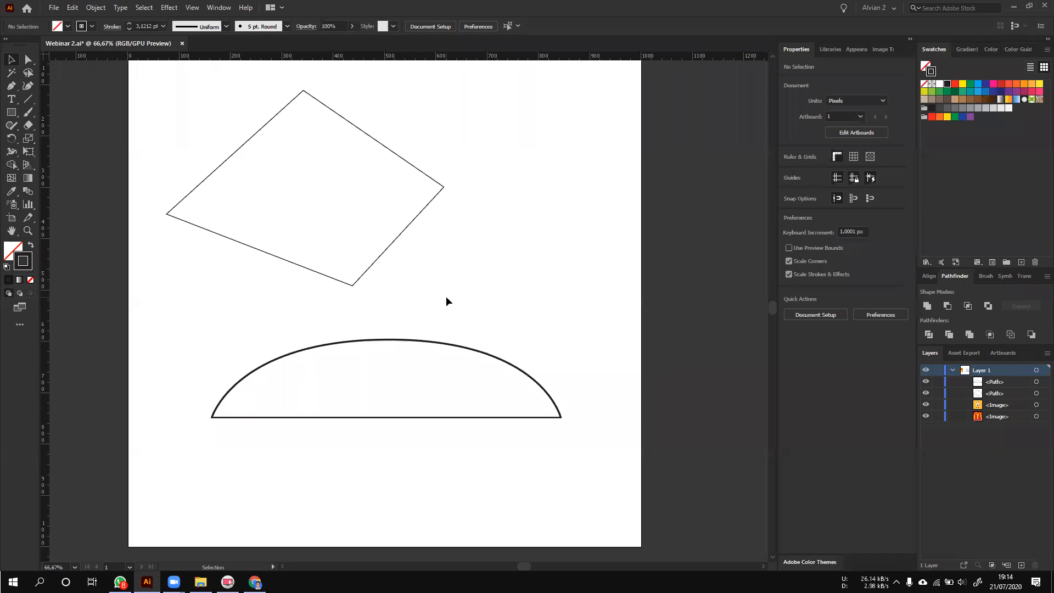
- Move the four-sided shape slightly up and left, and the dome beneath it to about X 395, Y 583 px
click(379, 340)
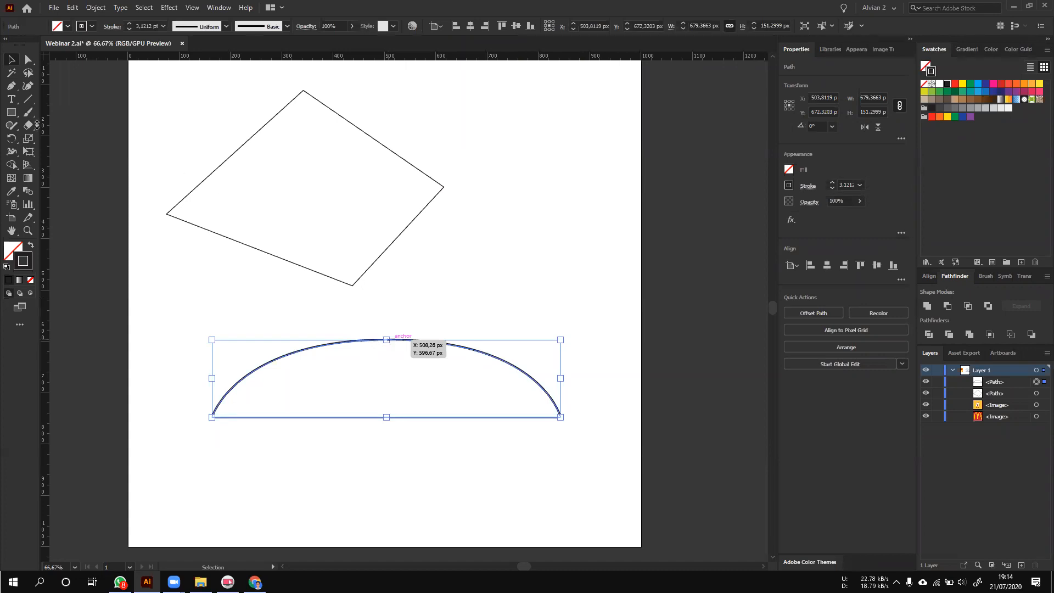
click(11, 87)
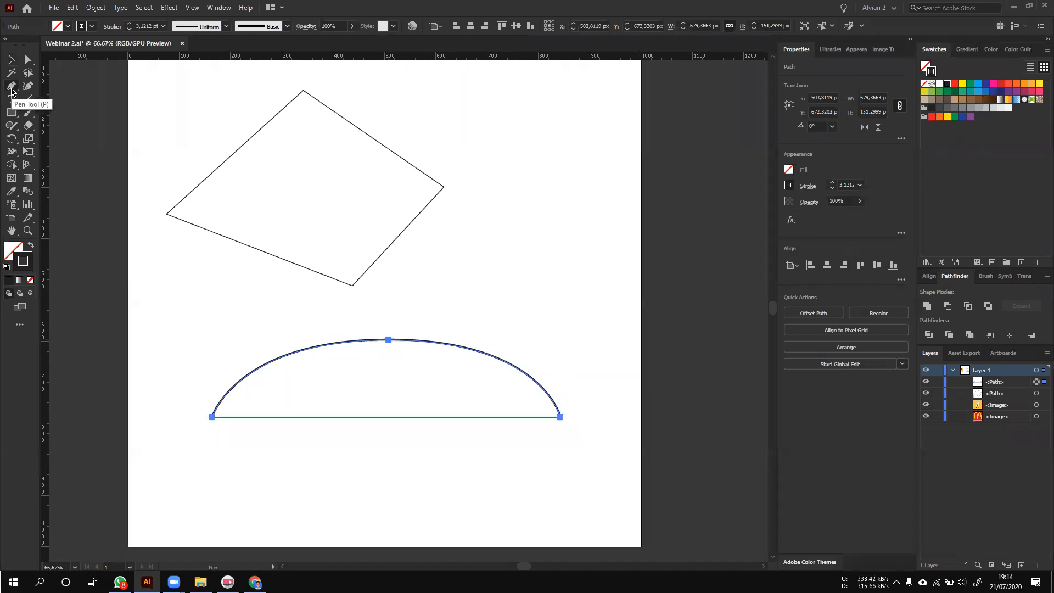
key(v)
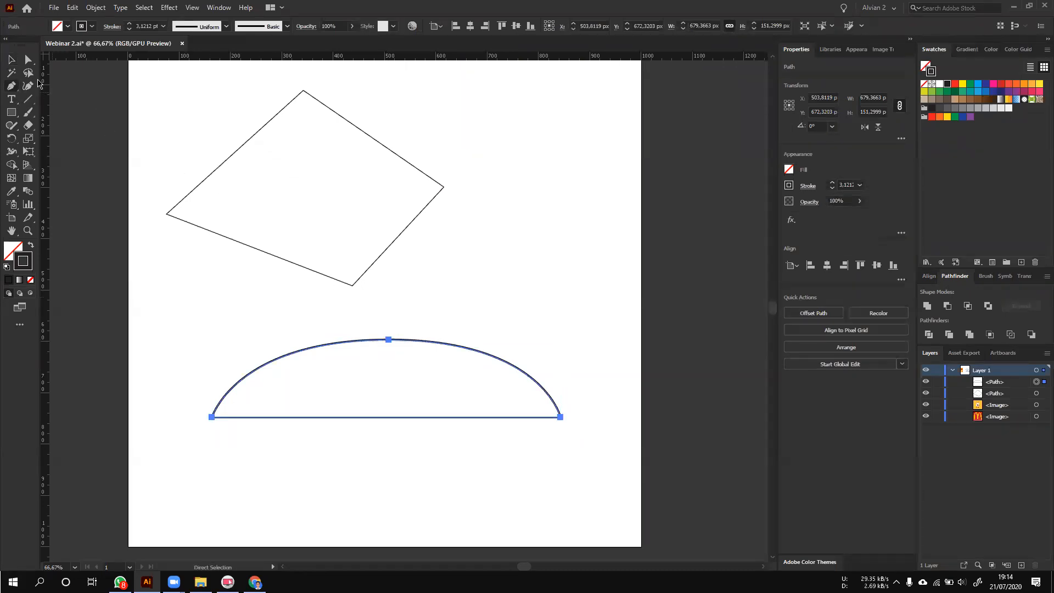
drag(269, 127, 291, 236)
drag(348, 345, 292, 300)
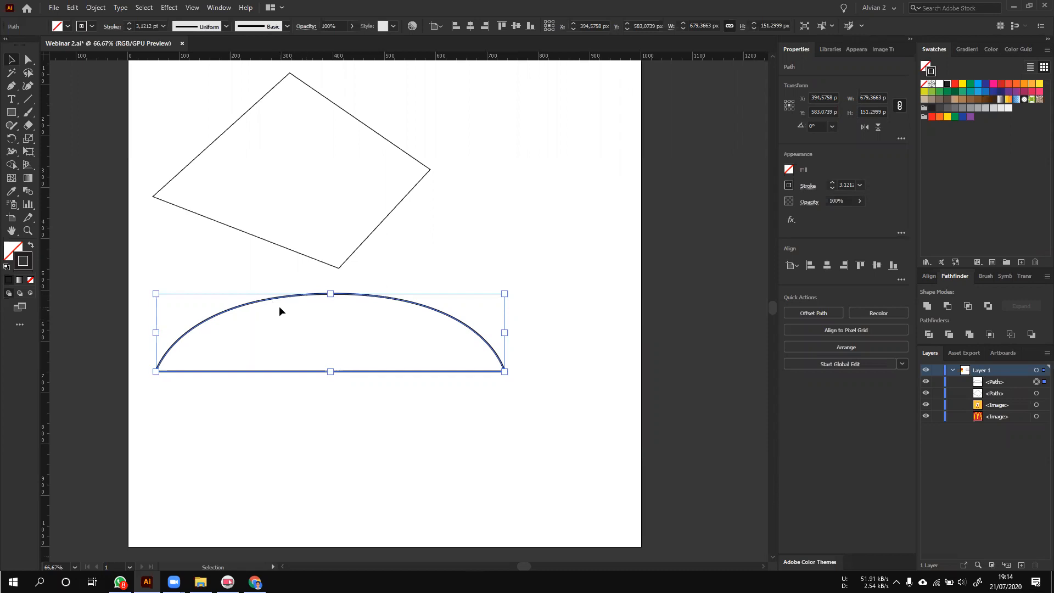
- Examine the dome's anchor points and the curve handles on its top anchor up close with Direct Selection
click(11, 86)
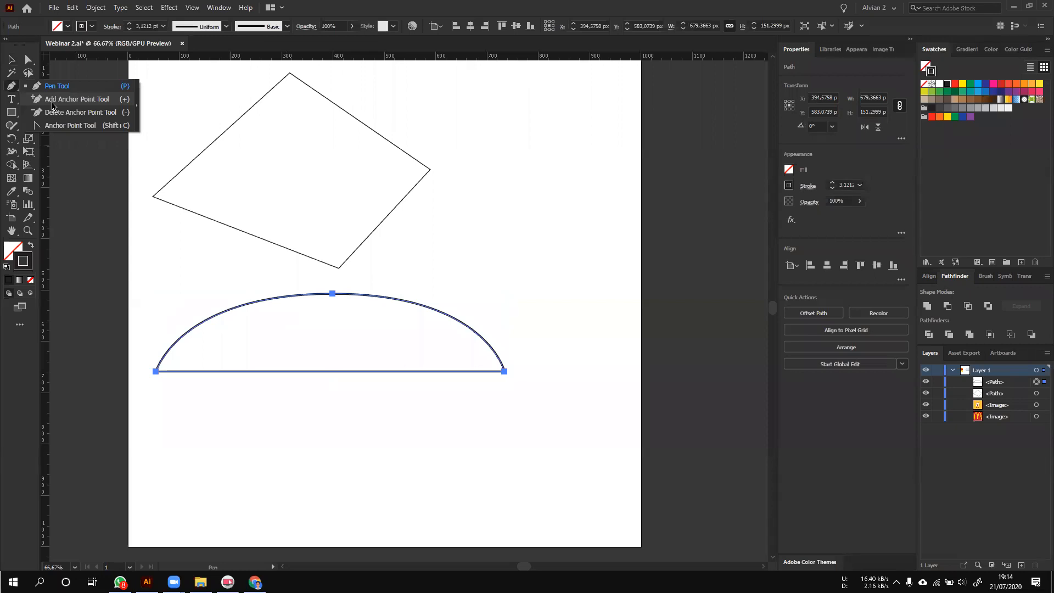
key(v)
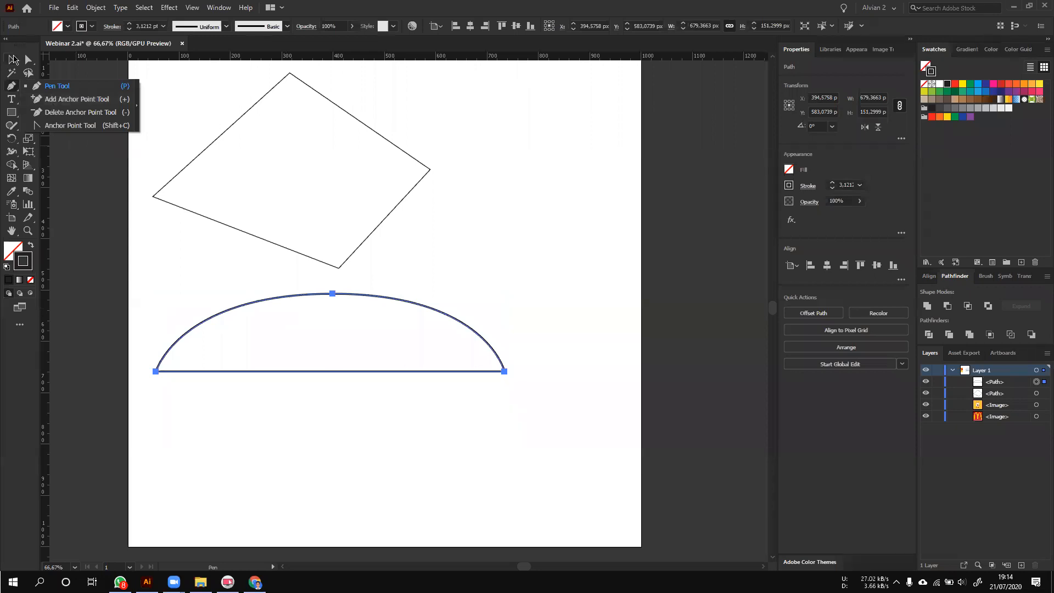
click(176, 177)
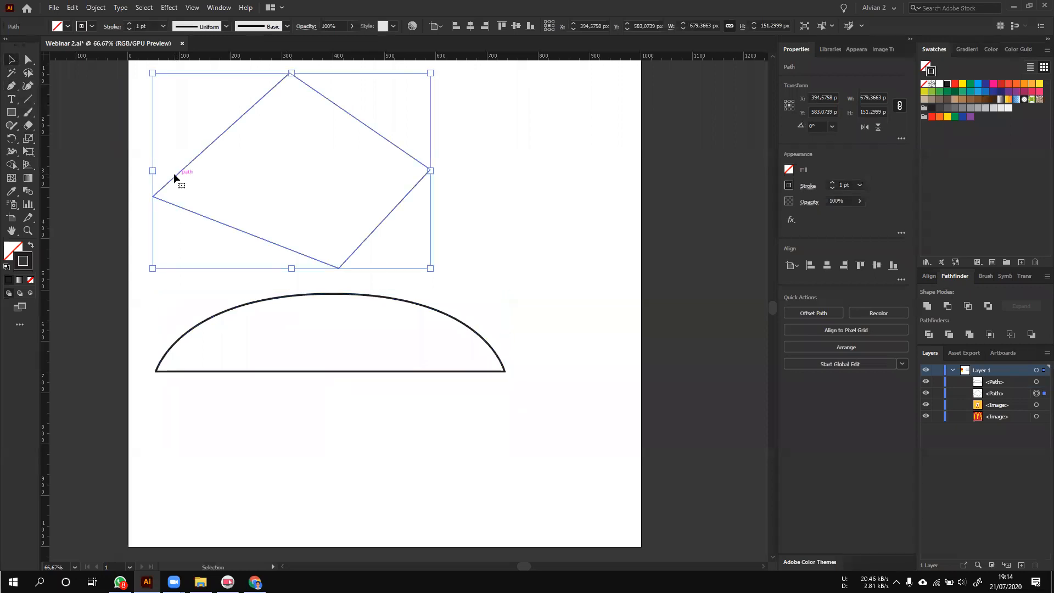
click(301, 297)
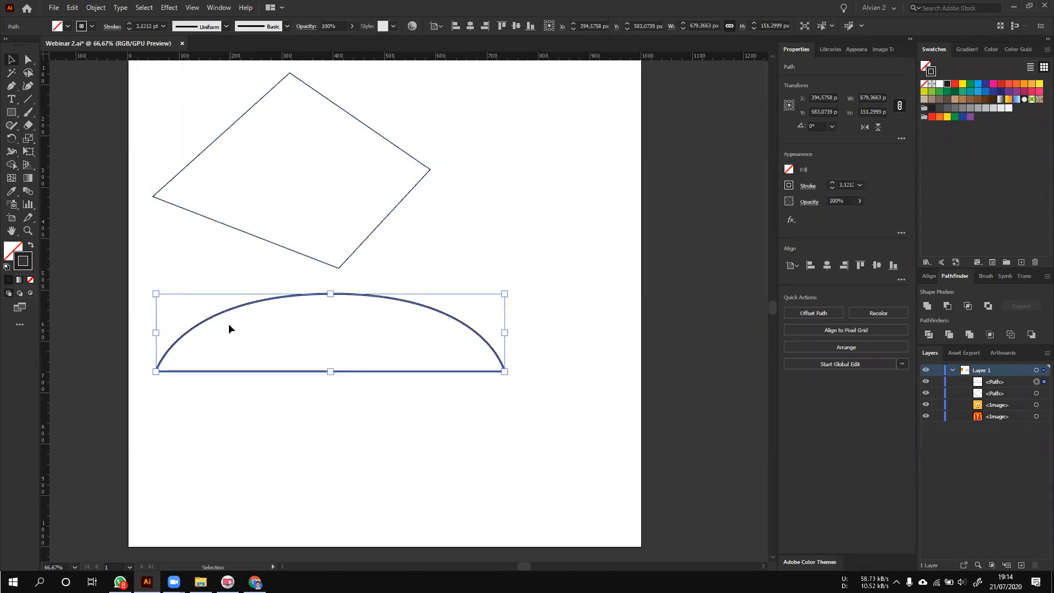
key(a)
drag(598, 442, 154, 275)
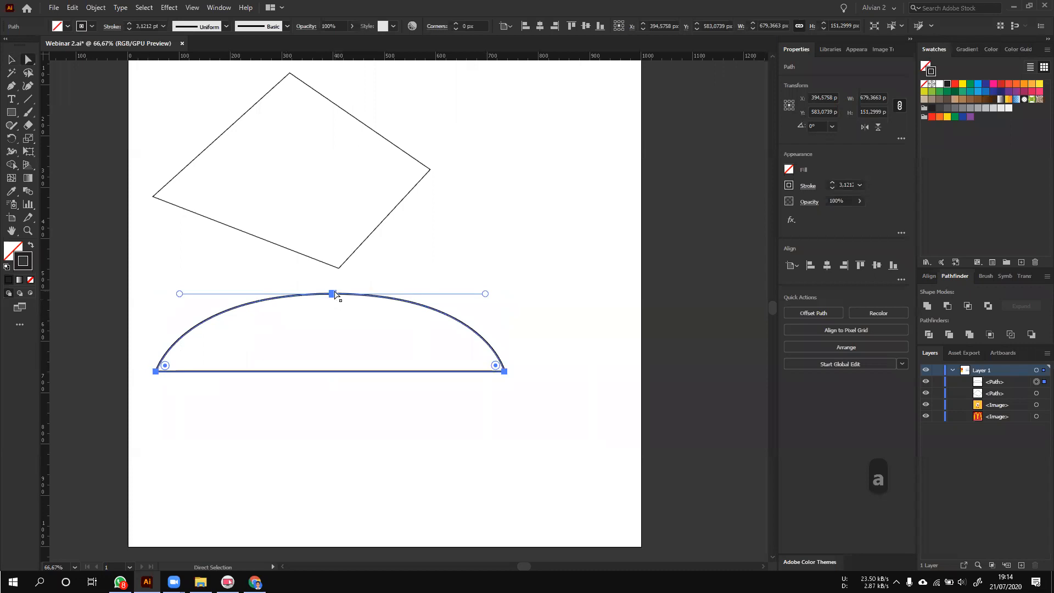
scroll(379, 296, up, 3)
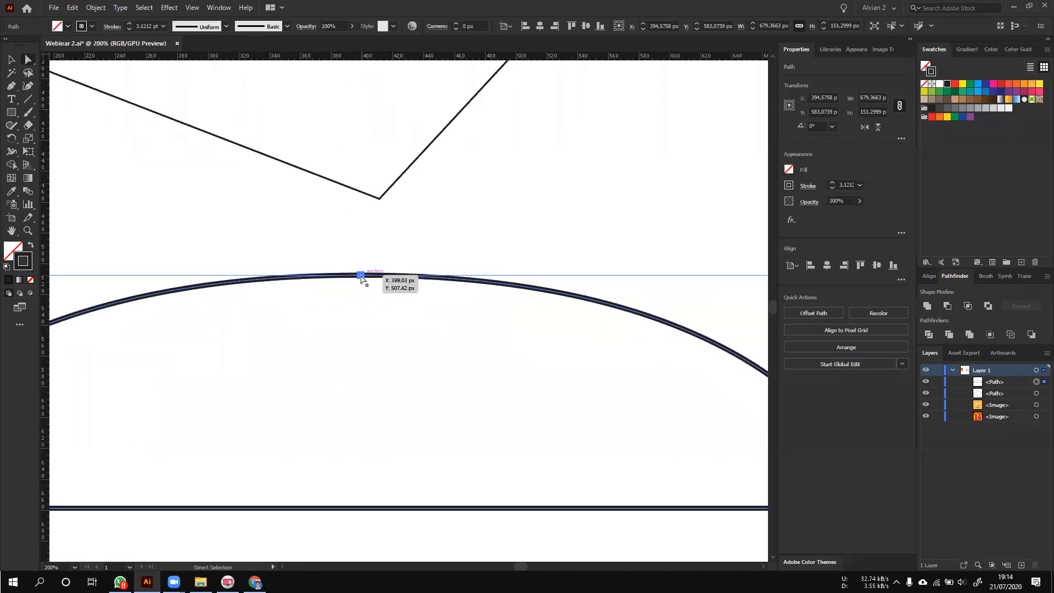
scroll(361, 278, up, 3)
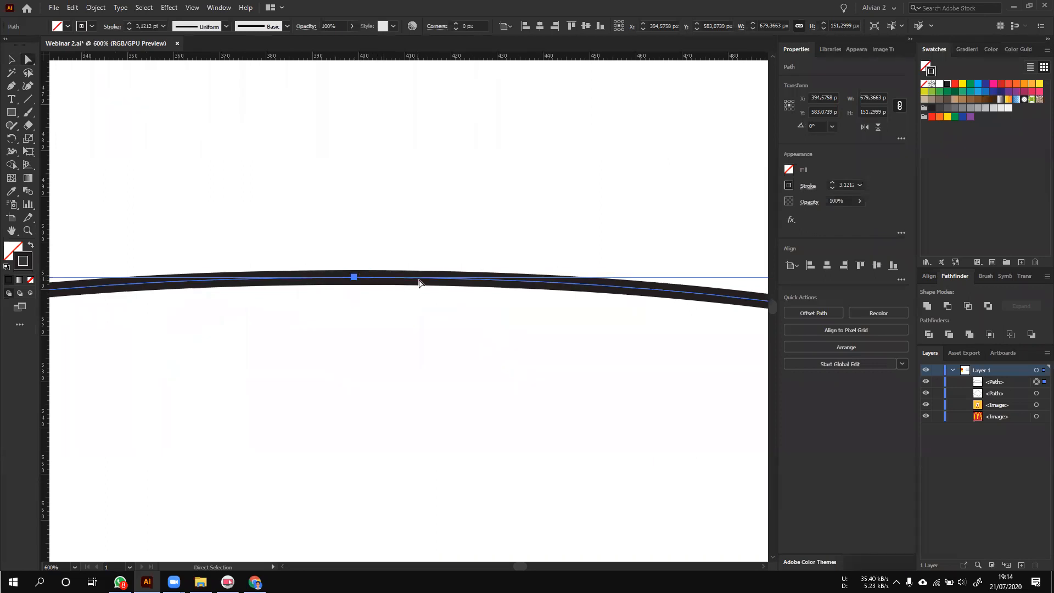
scroll(352, 280, down, 5)
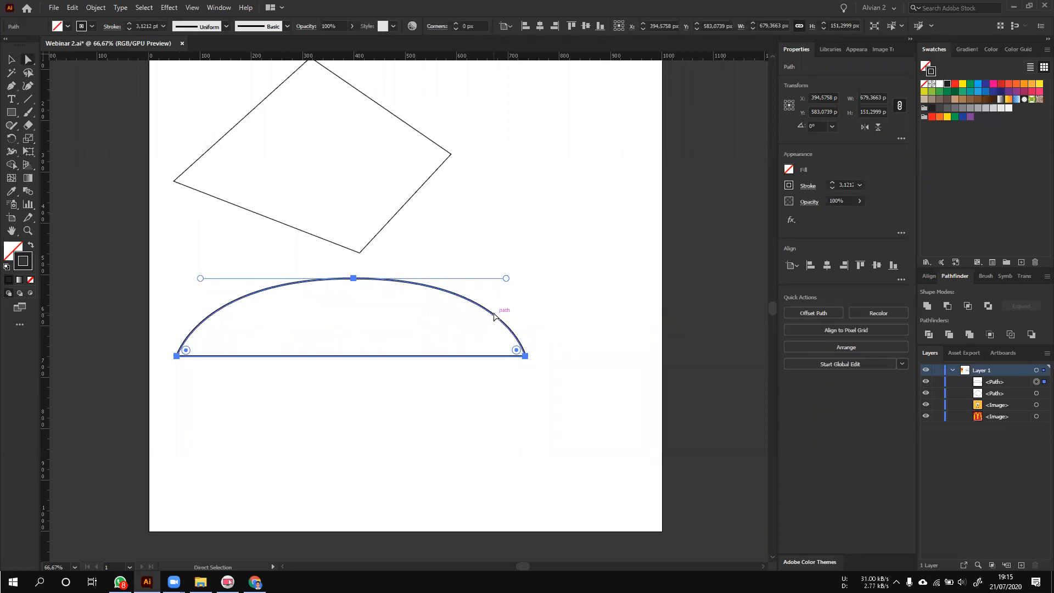
drag(409, 212, 451, 254)
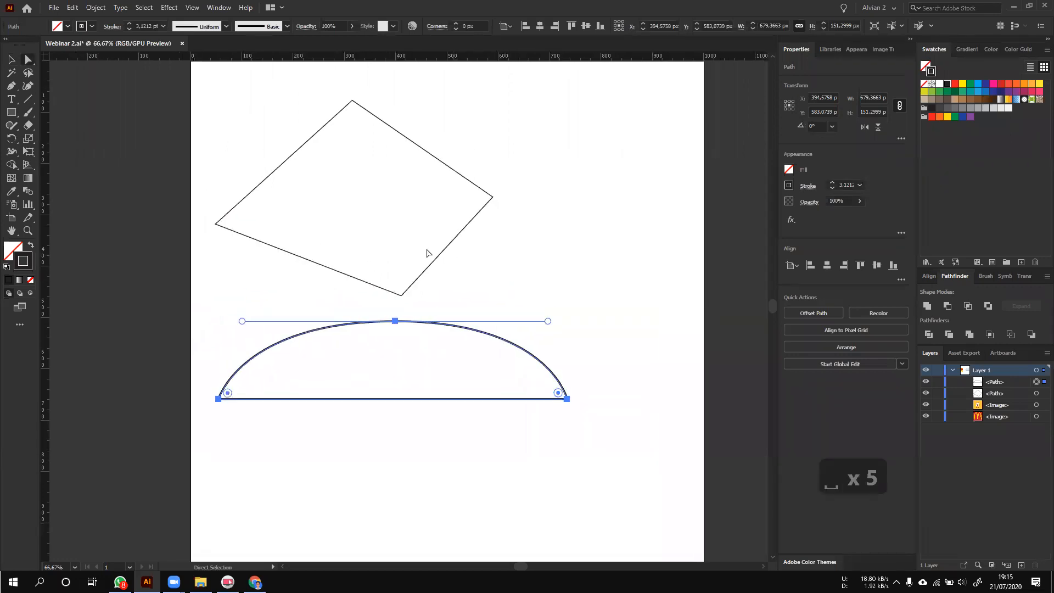
- Add an anchor point at the middle of the dome's straight bottom edge, at about X 395, Y 659 px
click(11, 85)
click(42, 94)
click(13, 89)
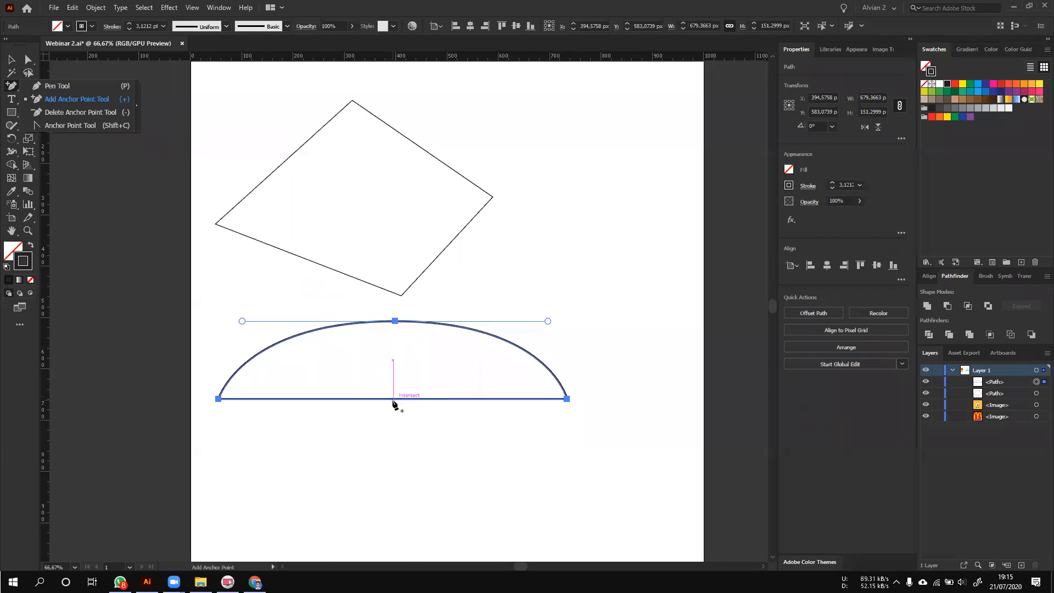
click(393, 399)
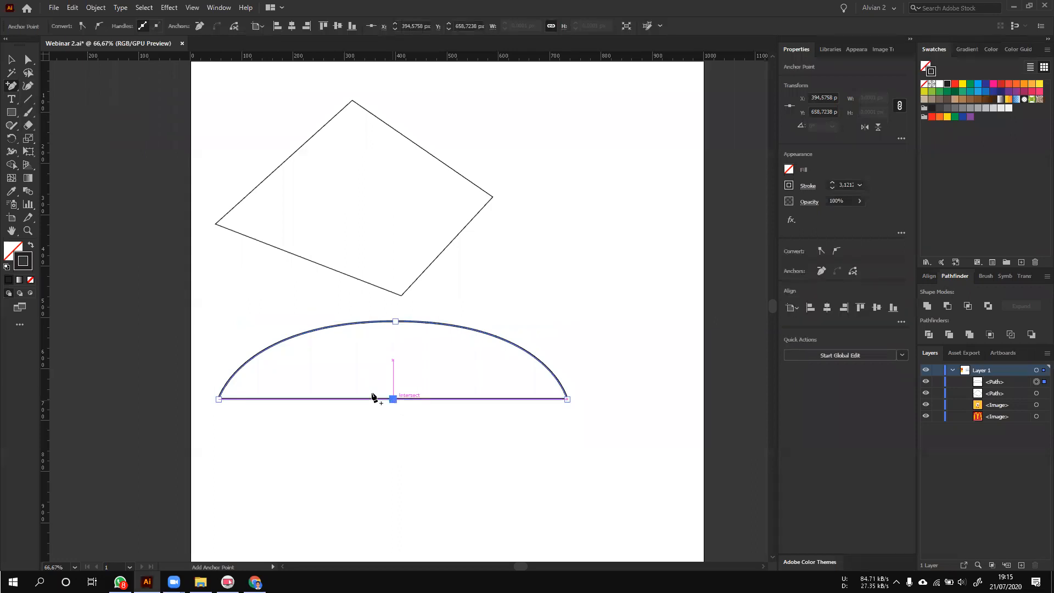
key(v)
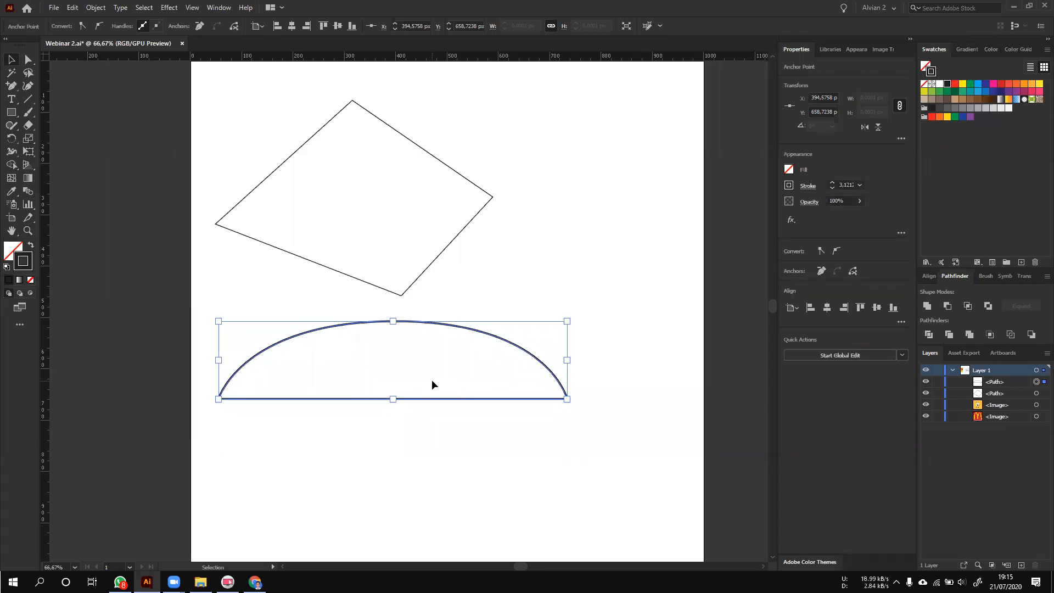
- Pull the added bottom anchor of the dome straight down to about Y 814 px with Direct Selection
click(28, 60)
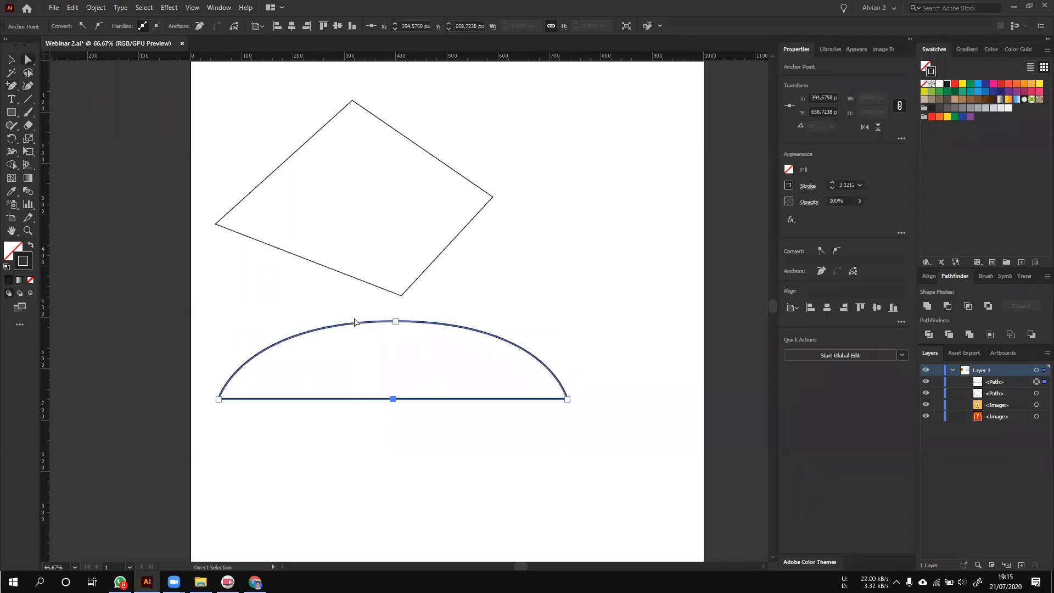
click(393, 399)
drag(392, 400, 392, 478)
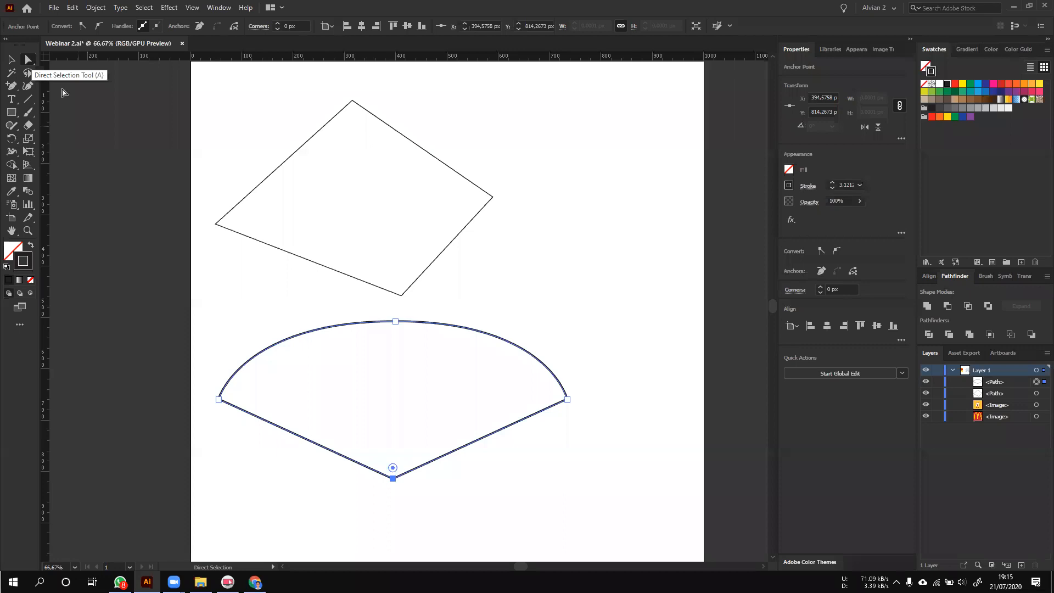
- Try to move the bottom anchor back up to the base, and undo the dome's anchor edits and its last move
click(387, 477)
drag(387, 478, 393, 400)
drag(433, 434, 426, 406)
key(ctrl+z)
key(ctrl+z)
key(ctrl+z)
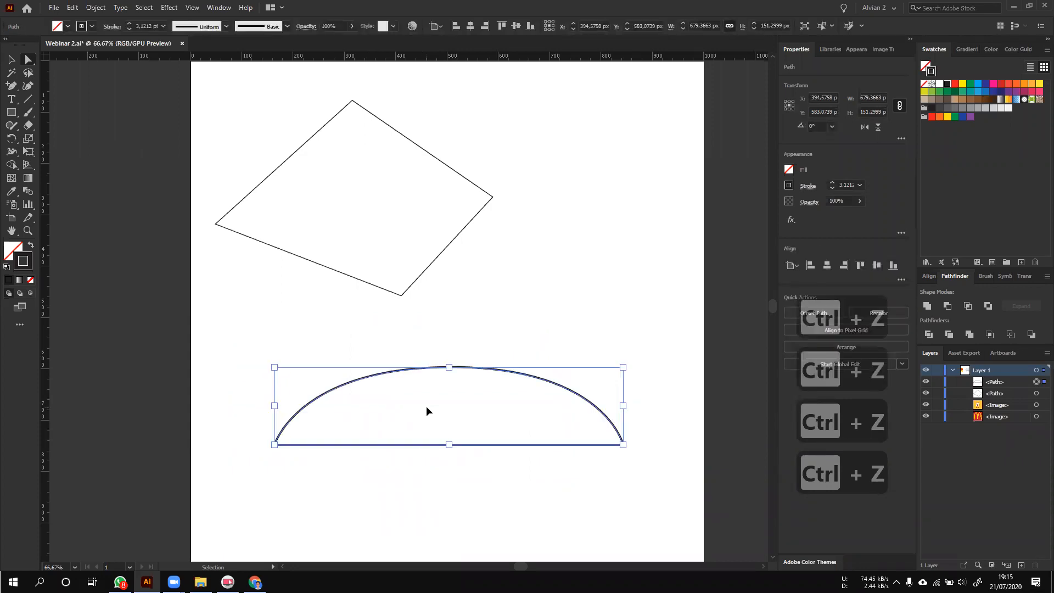
- Delete the lowest anchor point of the four-sided shape to reduce it to a triangle
key(a)
click(8, 87)
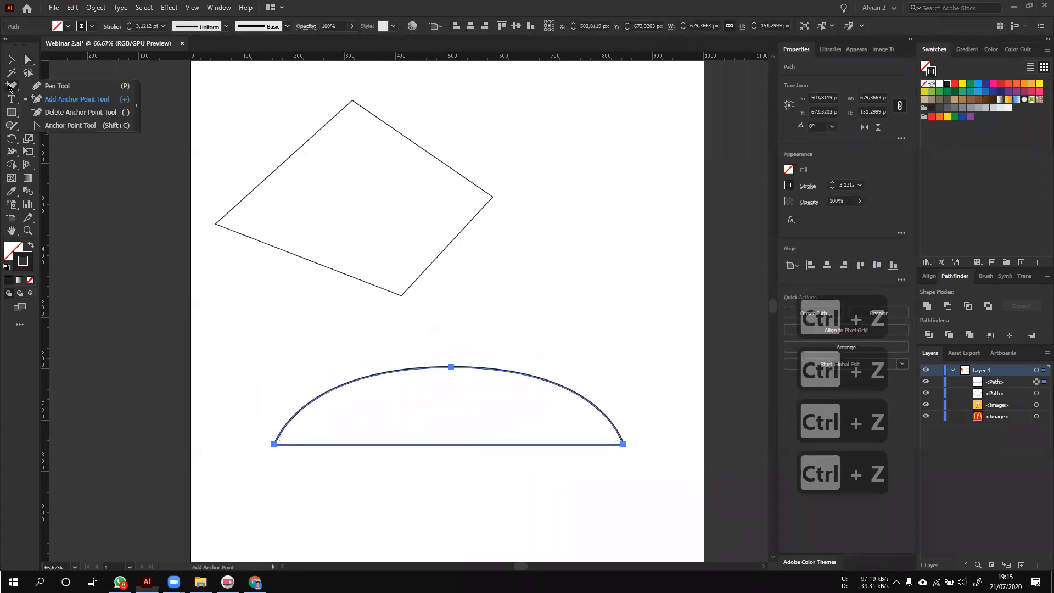
click(63, 113)
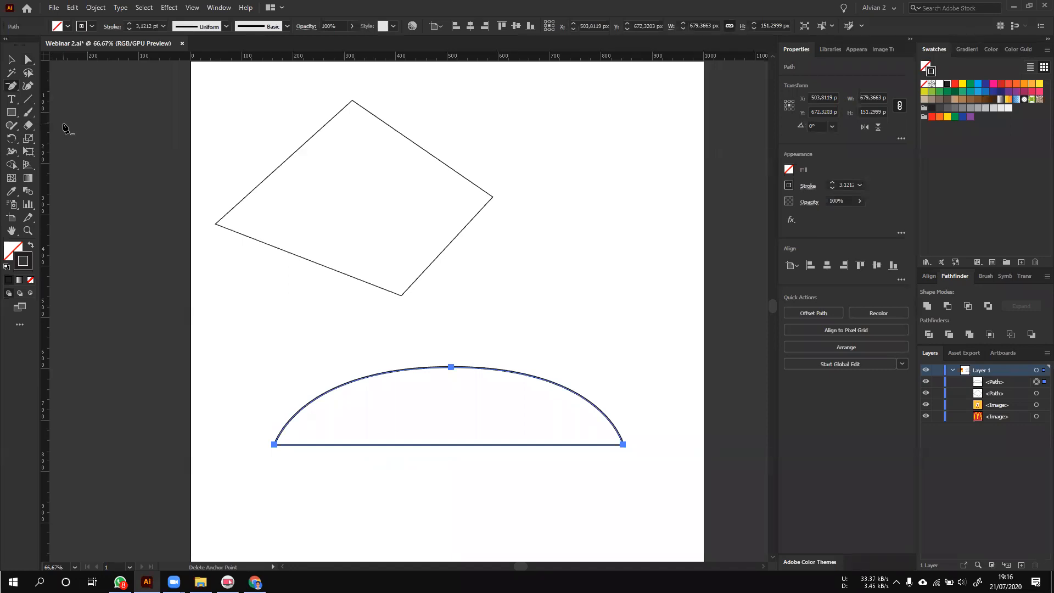
key(ctrl)
click(13, 59)
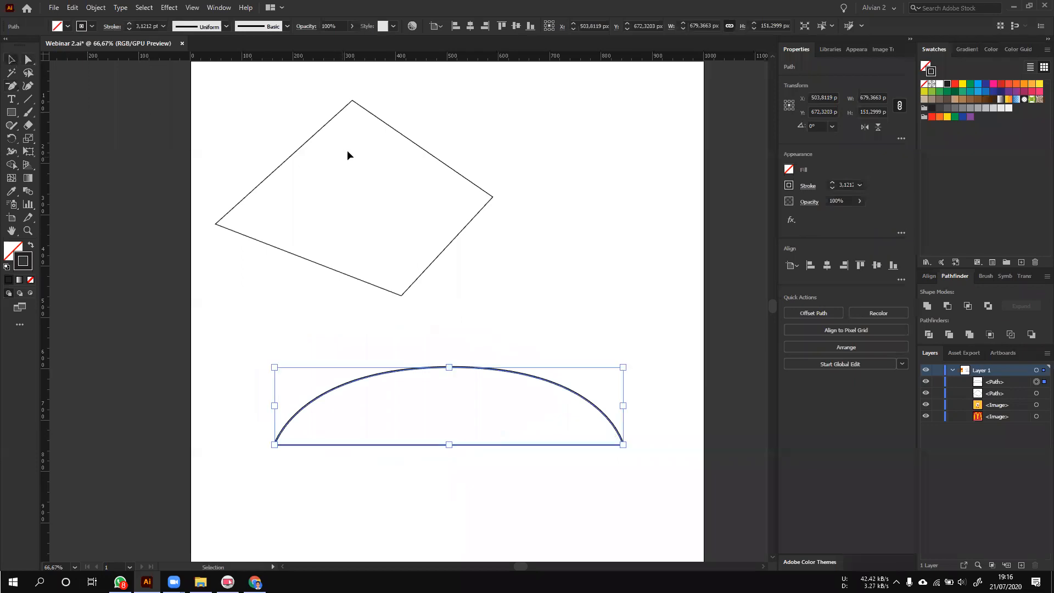
click(320, 127)
click(28, 61)
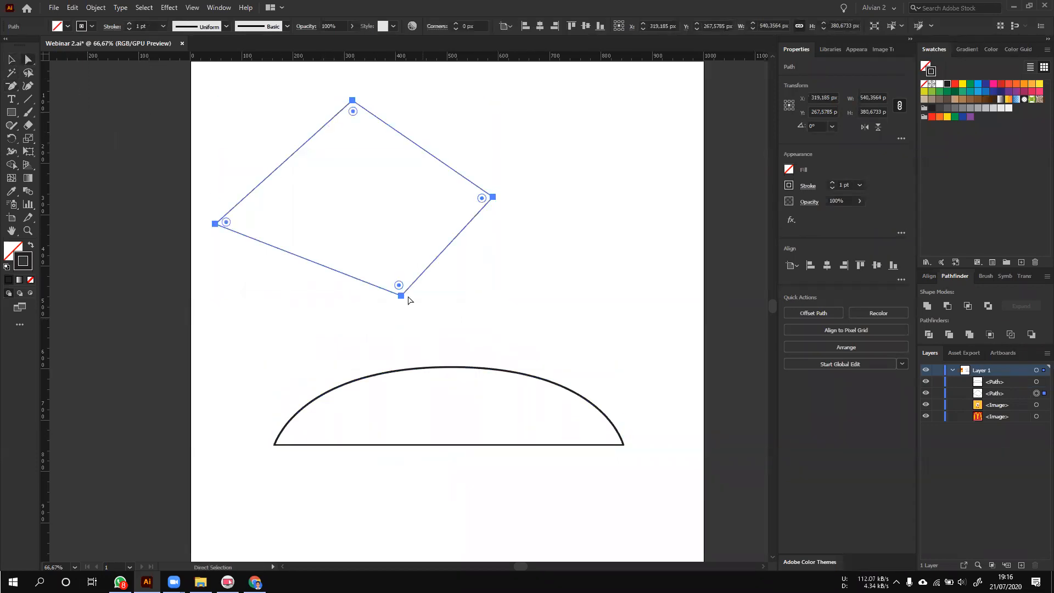
click(13, 89)
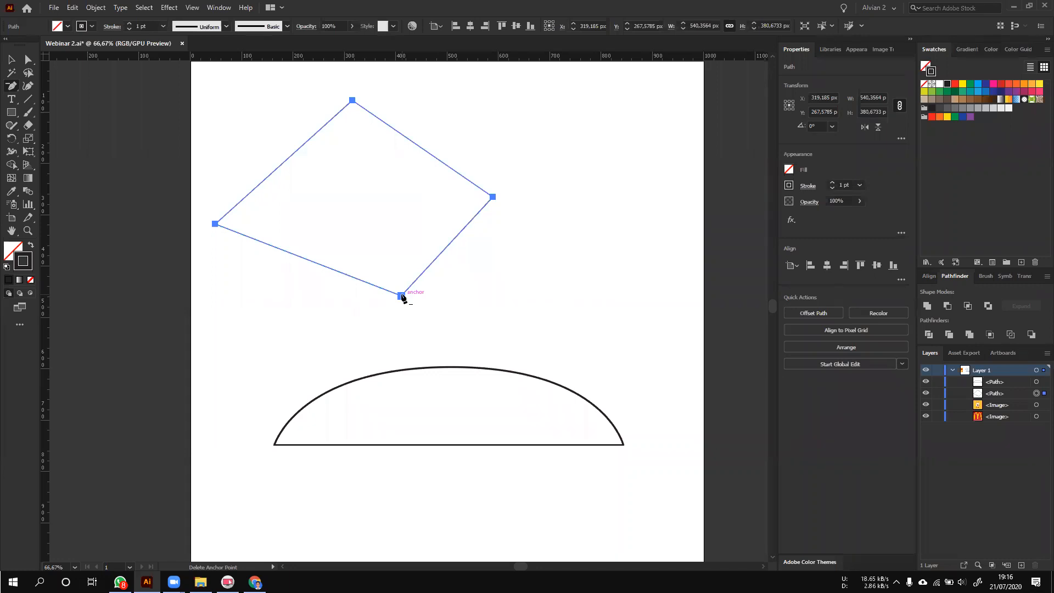
click(401, 295)
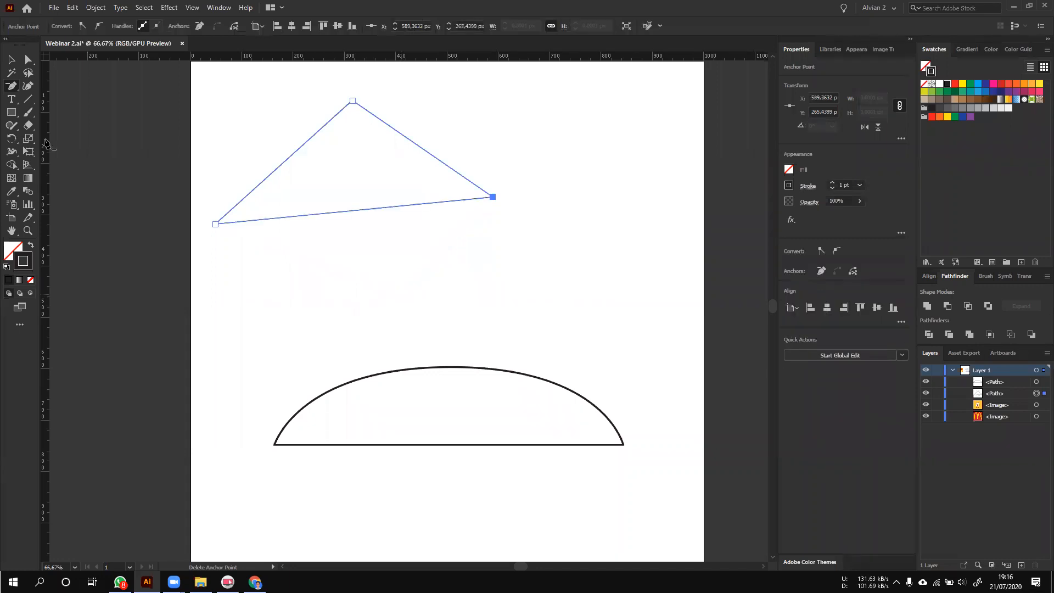
- Move the triangle to about X 427, Y 230 px, and undo and redo the latest edits to compare the shapes
click(18, 59)
drag(388, 207, 442, 223)
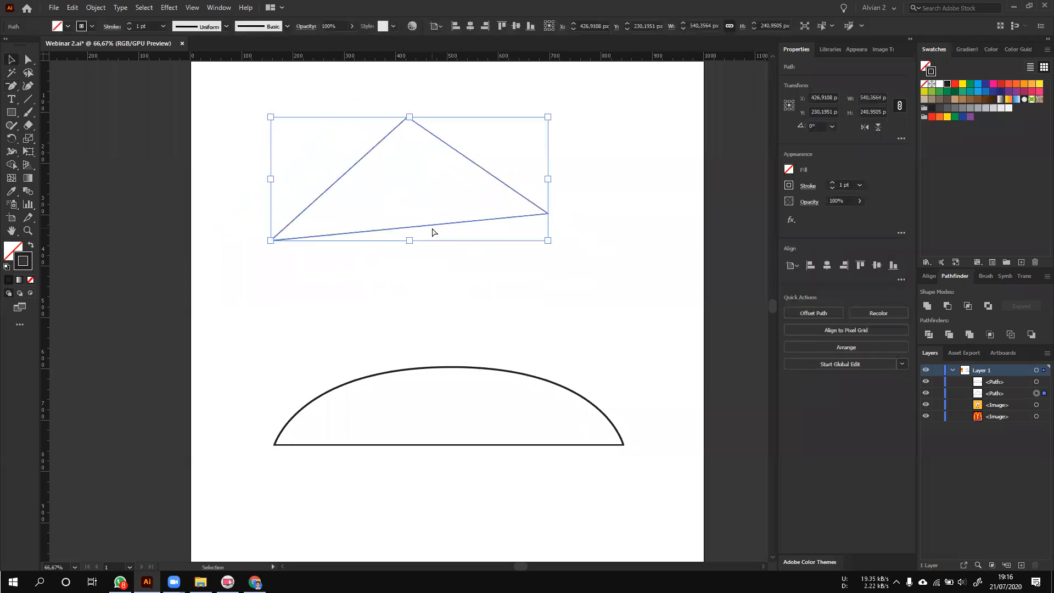
key(ctrl+z)
key(ctrl+z)
key(ctrl+shift+z)
key(ctrl+shift+z)
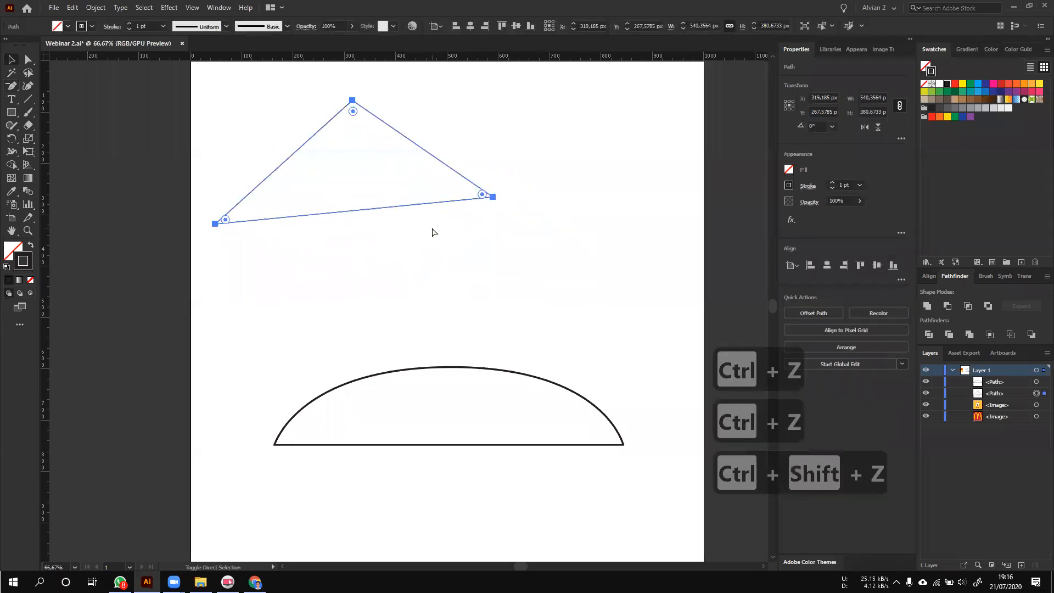
key(ctrl+shift+z)
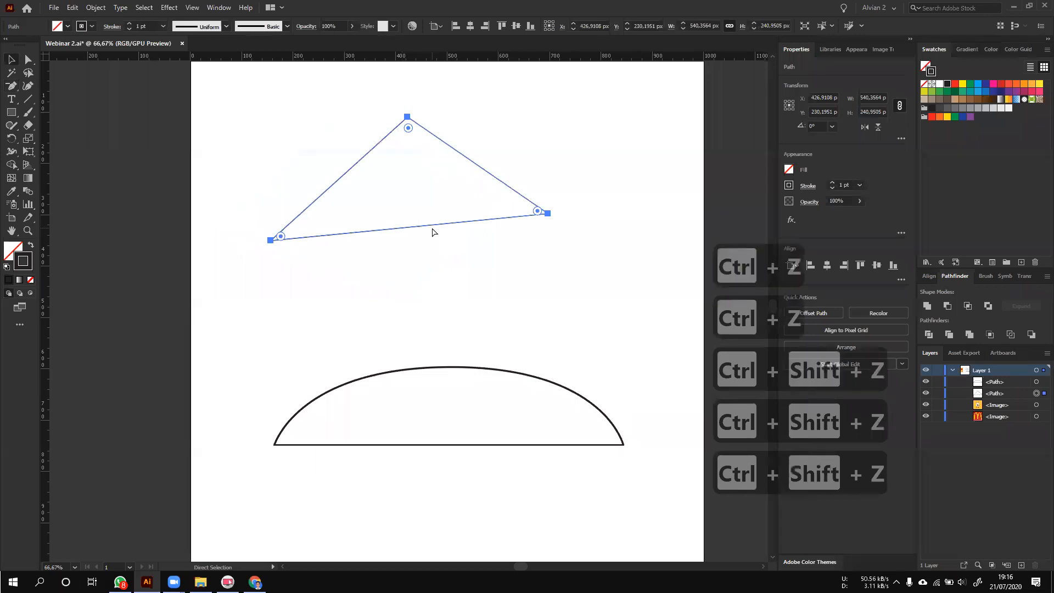
drag(472, 259, 418, 205)
- Bend the triangle's bottom edge upward into an arch with the Anchor Point tool
click(11, 86)
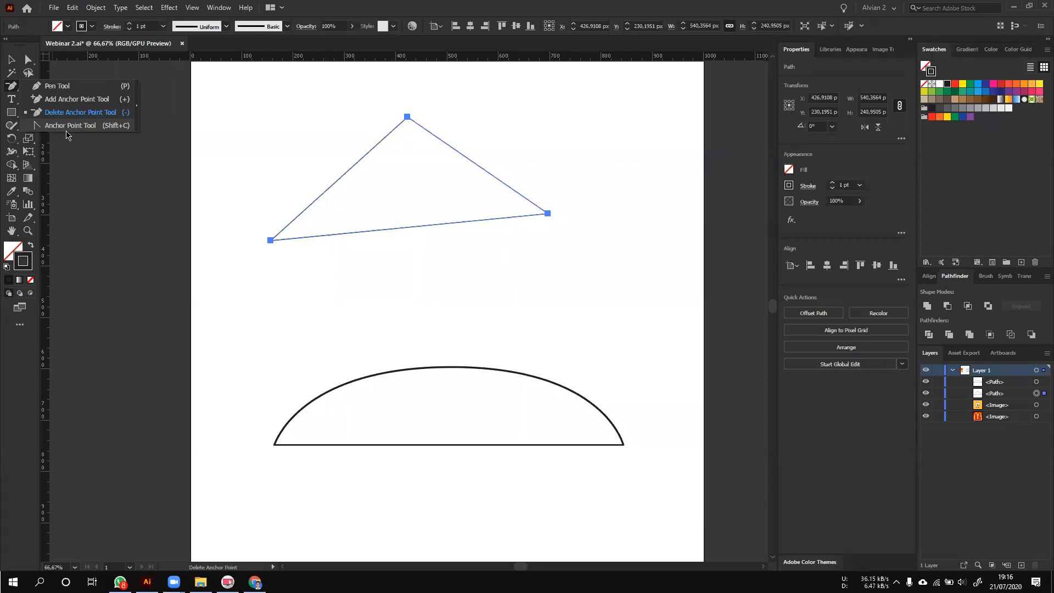
click(67, 128)
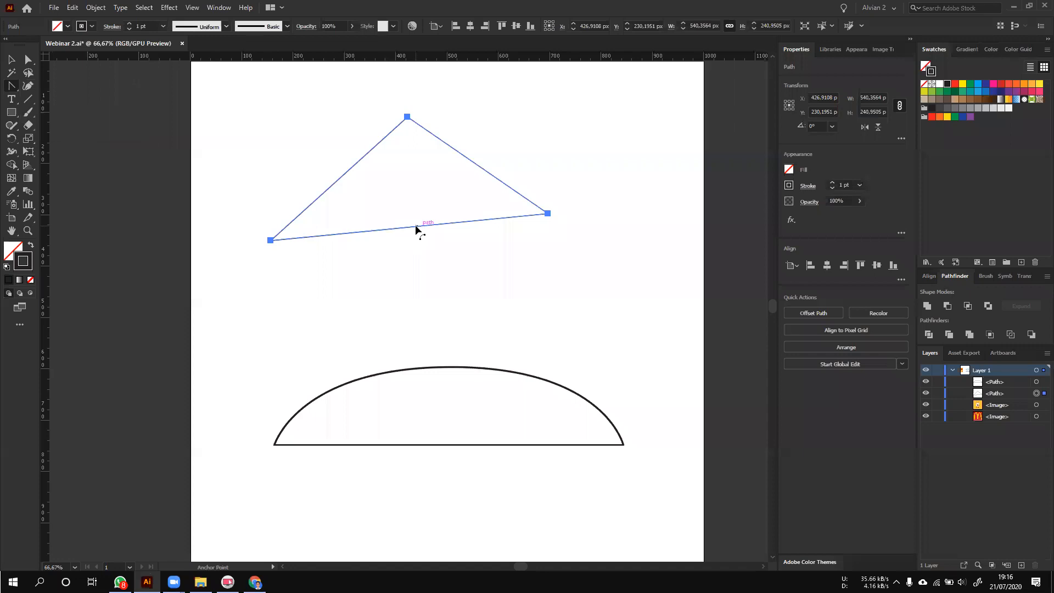
click(27, 85)
click(60, 127)
key(shift+x)
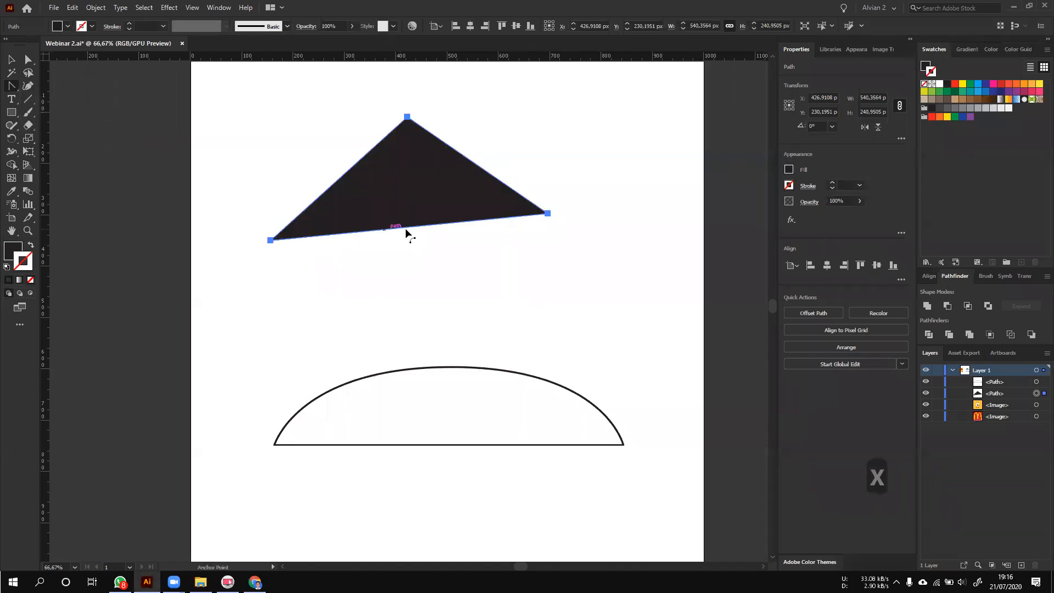
key(shift+x)
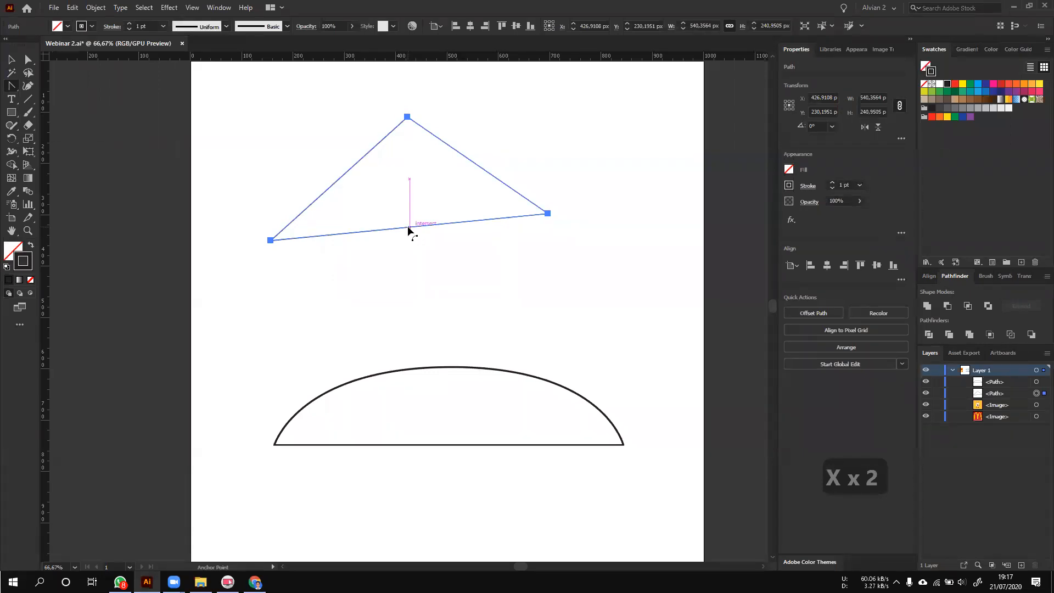
drag(408, 226, 407, 175)
click(11, 60)
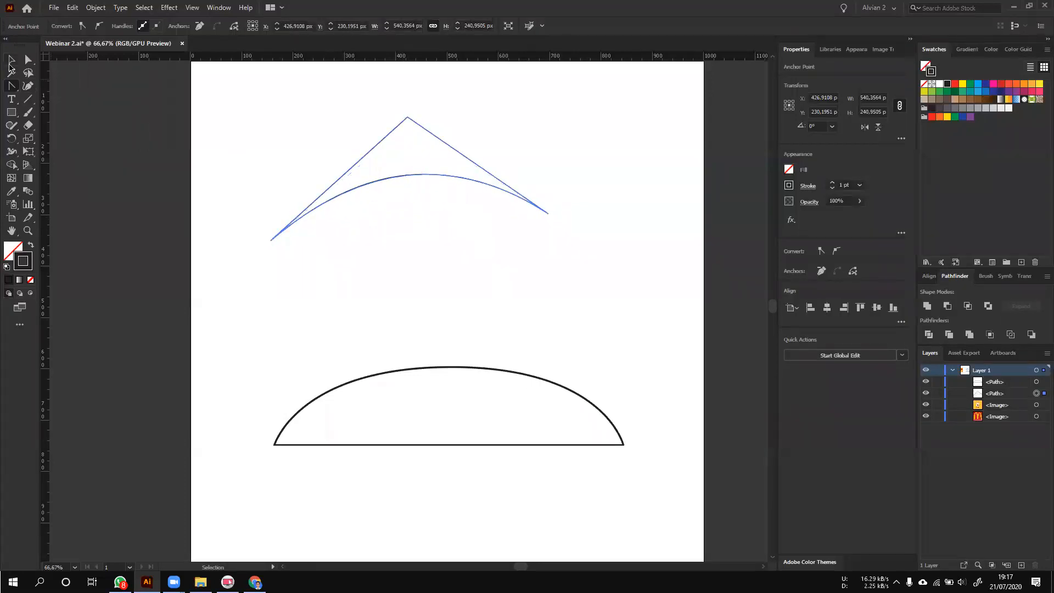
- Fill the curved triangle with red and move it to about X 355, Y 236 px
click(457, 254)
drag(488, 277, 339, 94)
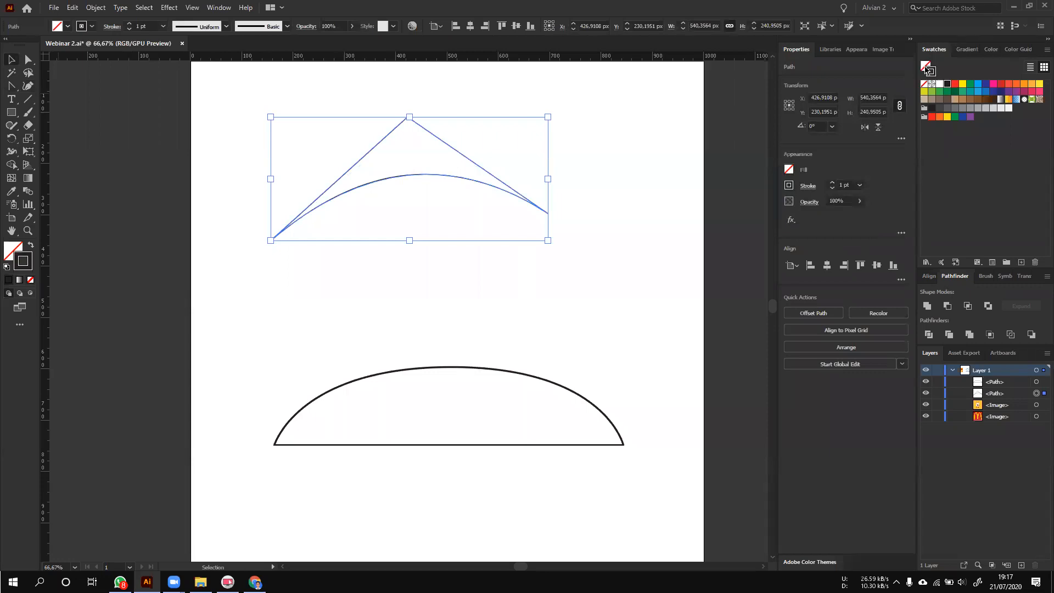
click(954, 84)
click(582, 144)
drag(414, 156, 377, 157)
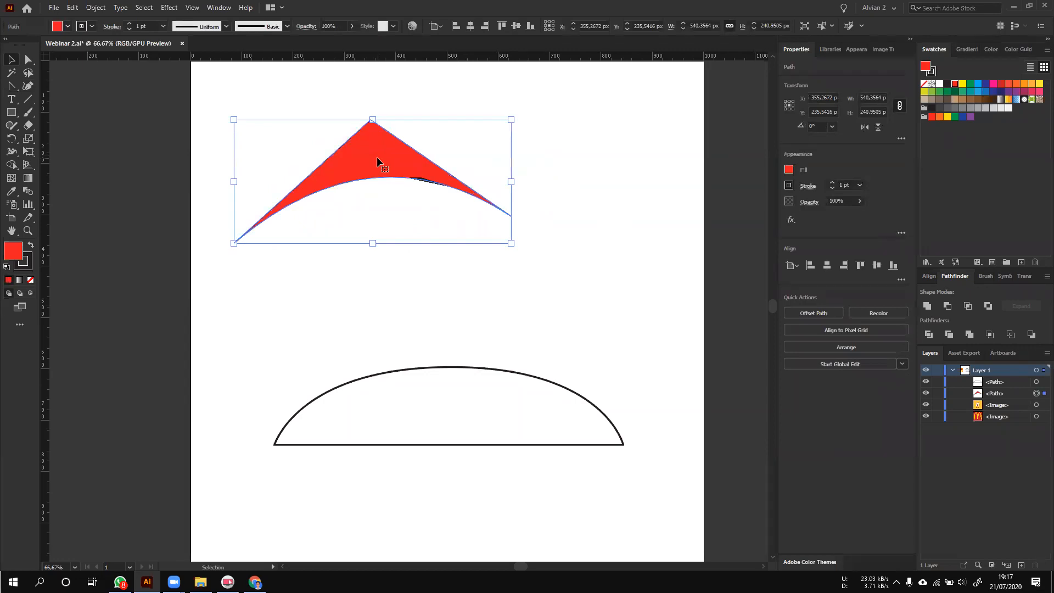
click(458, 268)
click(374, 137)
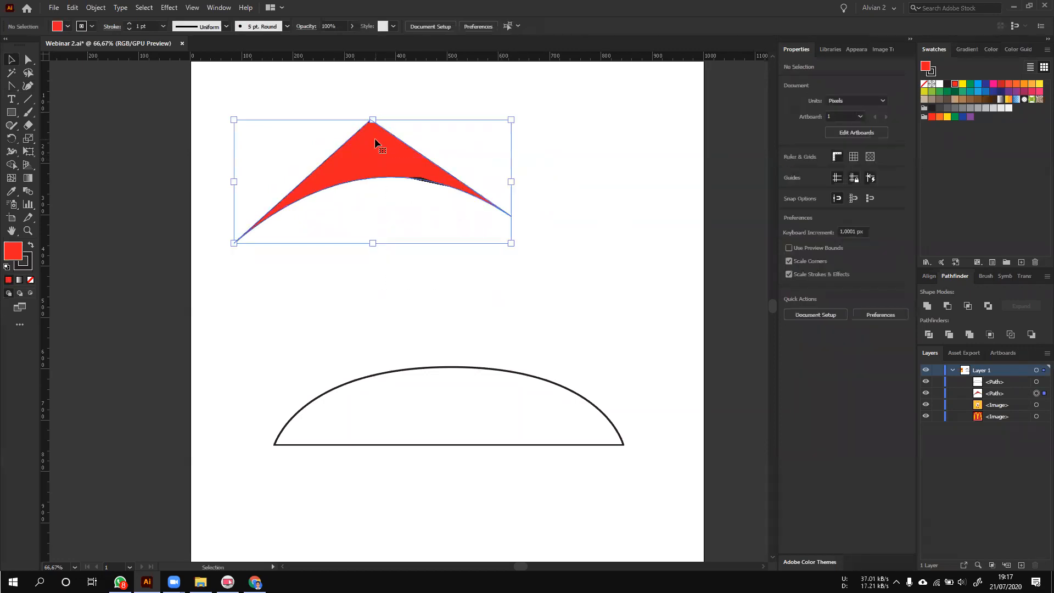
click(425, 283)
- Bend the dome's straight bottom edge upward into an arch with the Anchor Point tool
click(12, 87)
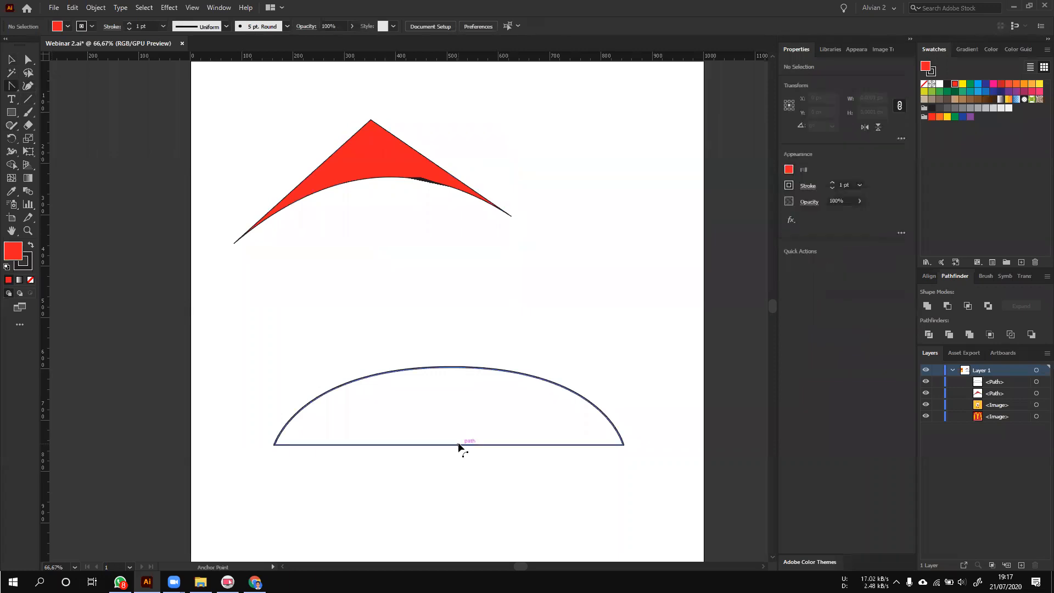
click(12, 86)
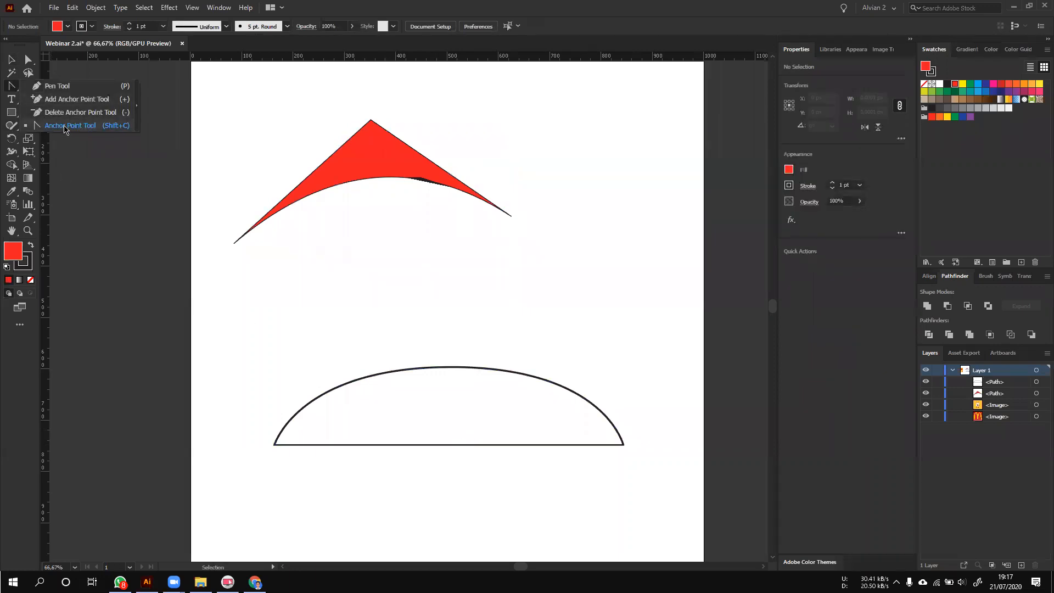
click(81, 127)
drag(457, 444, 457, 320)
- Fill the arched dome with red and move it to about X 453, Y 521 px
key(v)
click(459, 469)
click(958, 85)
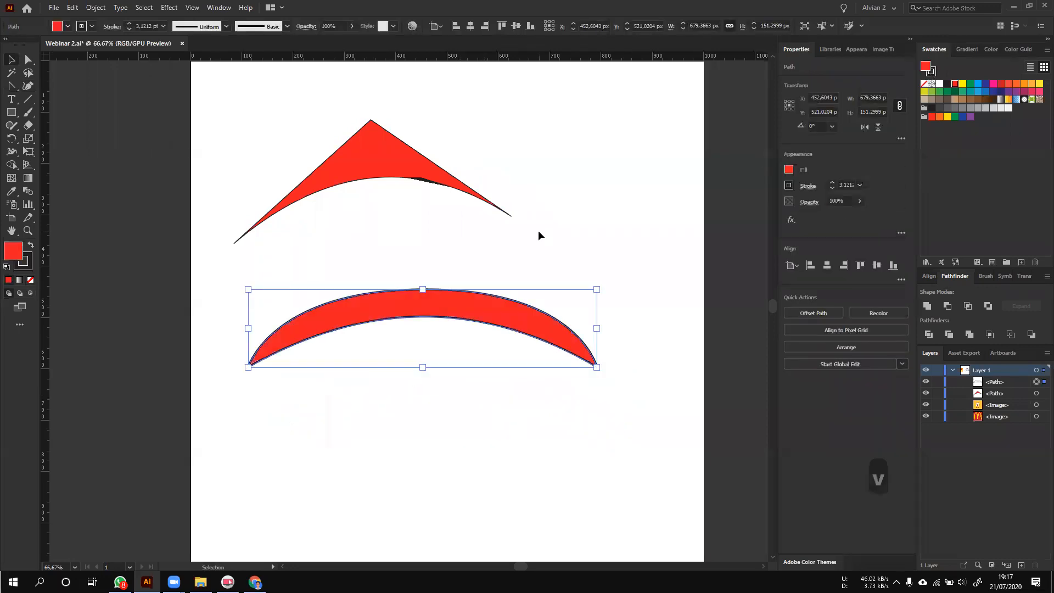
- Undo the arched dome's move and red fill, leaving nothing selected
click(486, 348)
key(ctrl+z)
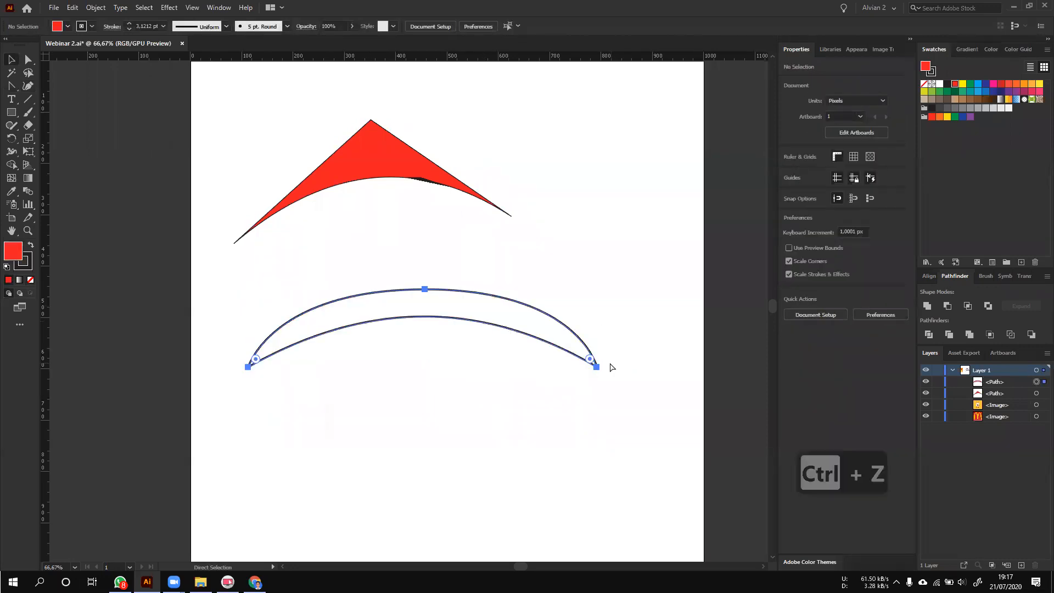
key(ctrl+z)
click(292, 253)
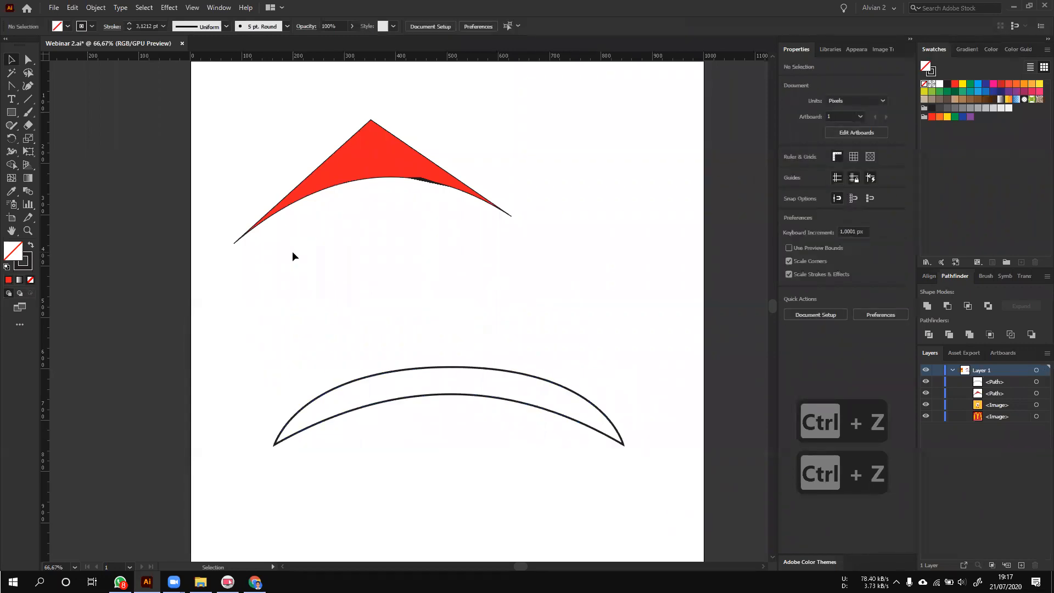
- Draw a closed dome with a smooth curved top and a straight base above the unfilled crescent, using the Pen tool
click(27, 87)
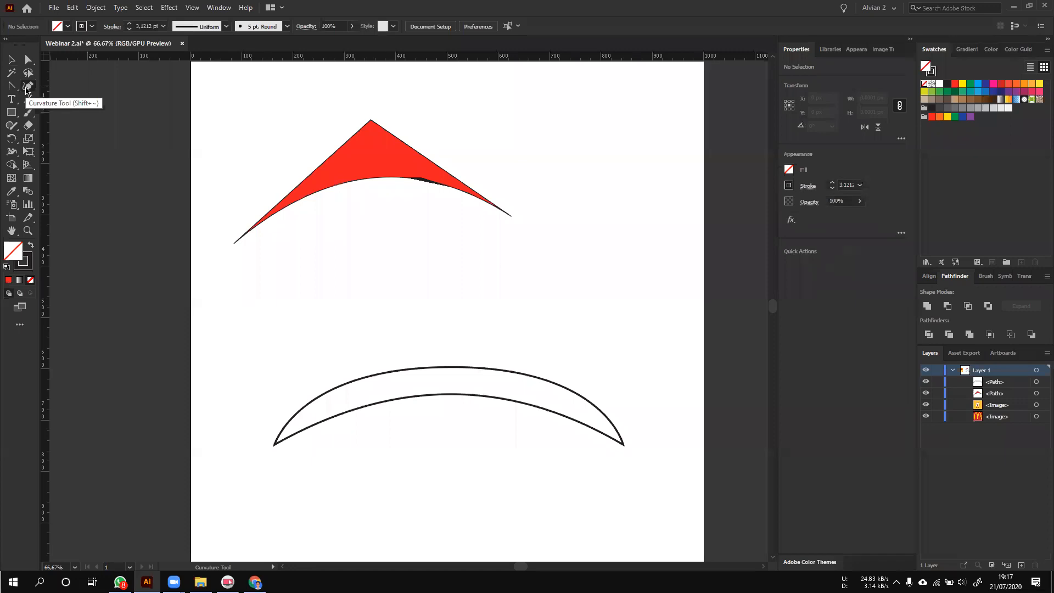
drag(11, 86, 69, 92)
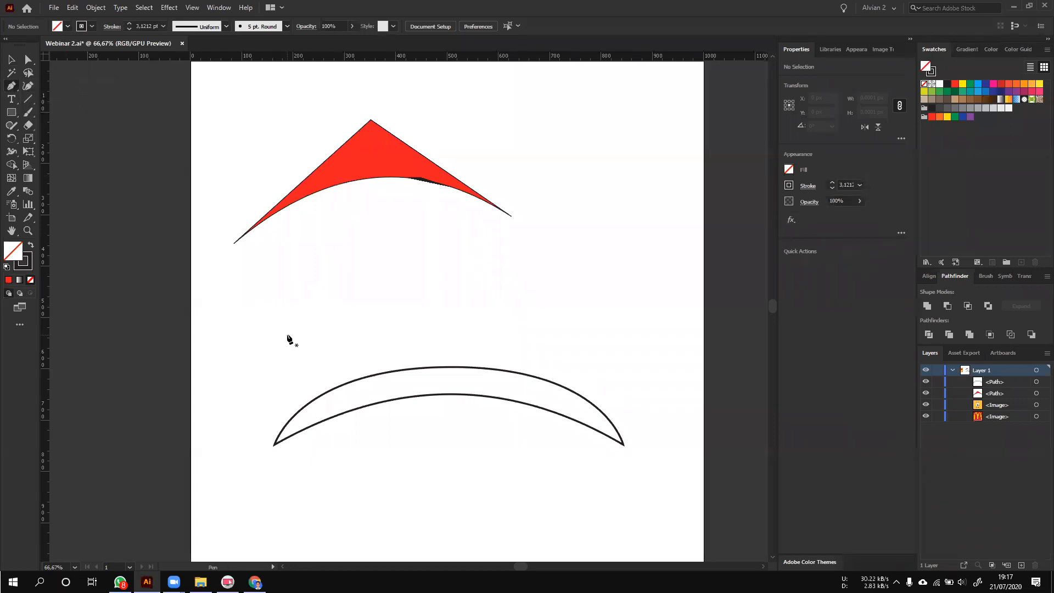
click(287, 334)
mouse_move(456, 251)
mouse_down()
mouse_move(547, 239)
mouse_move(607, 245)
mouse_move(598, 252)
mouse_up()
click(623, 334)
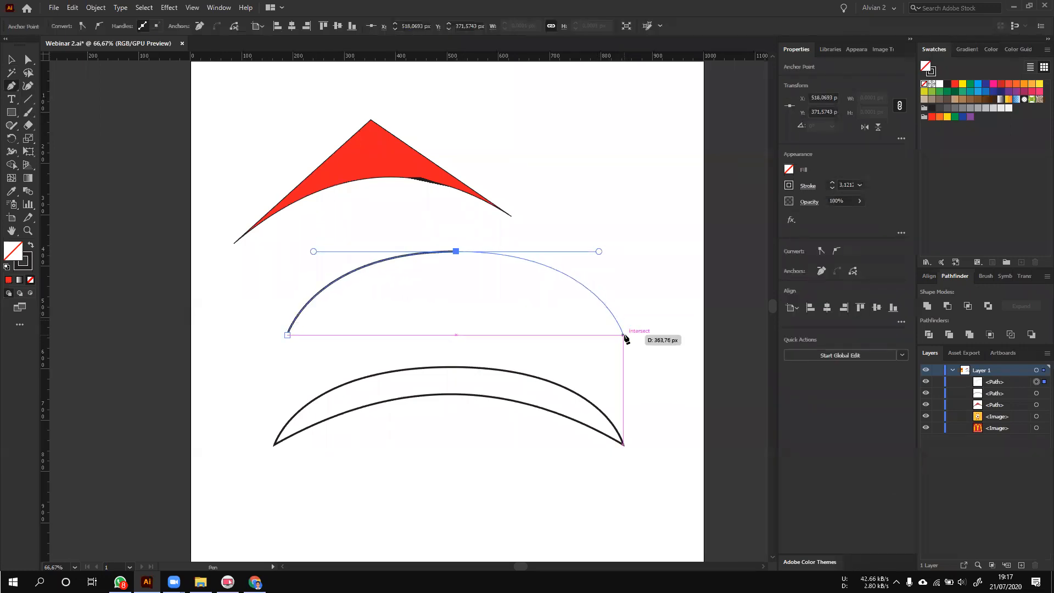
click(287, 335)
key(v)
click(396, 330)
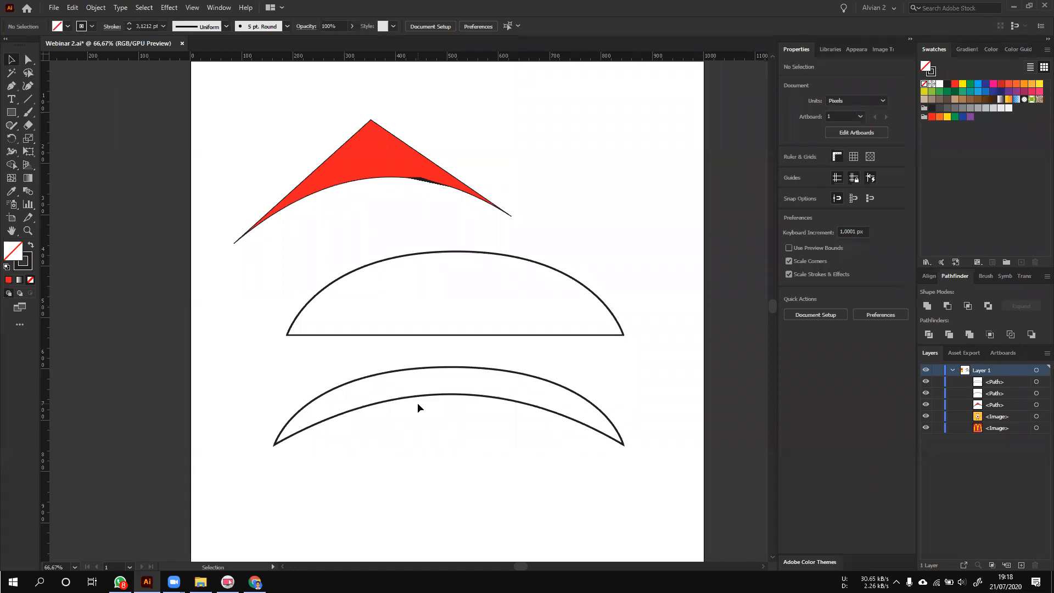
- Draw a closed three-point rounded shape about 425 by 416 px overlapping the dome and crescent, using the Curvature tool
click(25, 87)
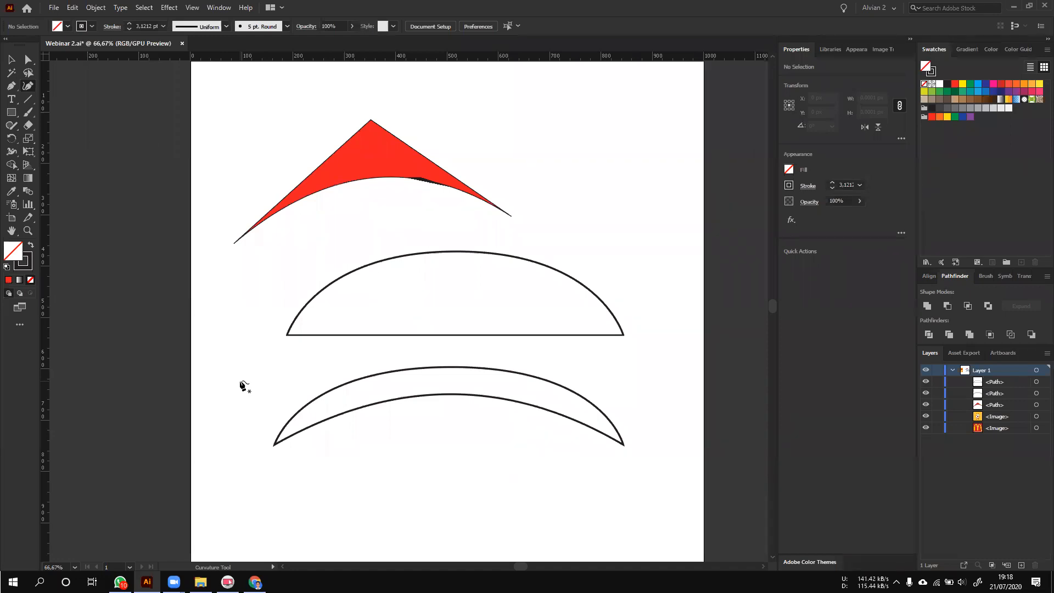
click(316, 508)
click(265, 358)
click(469, 327)
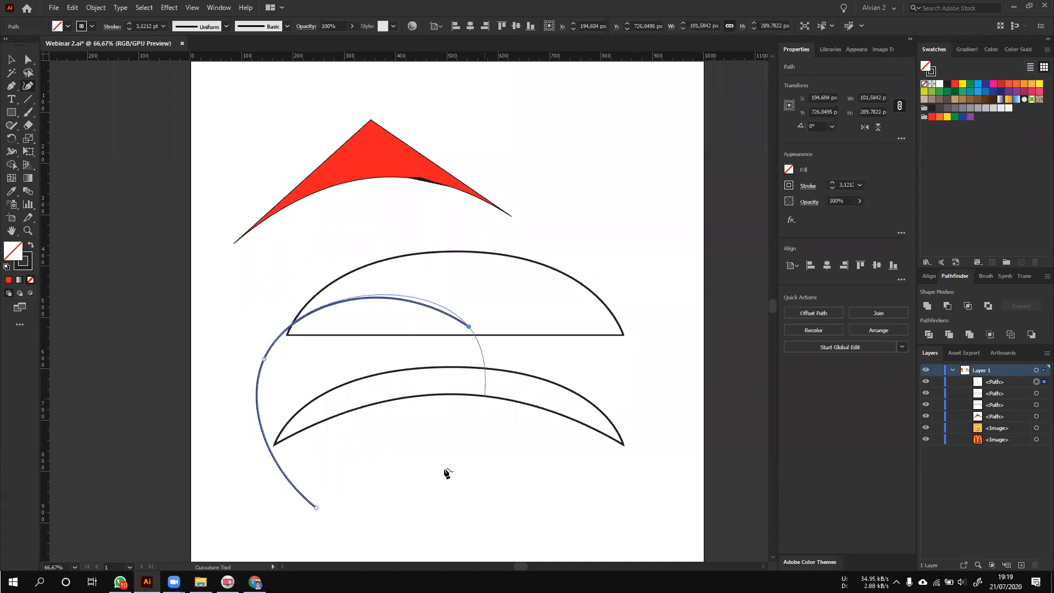
click(316, 508)
key(v)
click(429, 491)
click(437, 435)
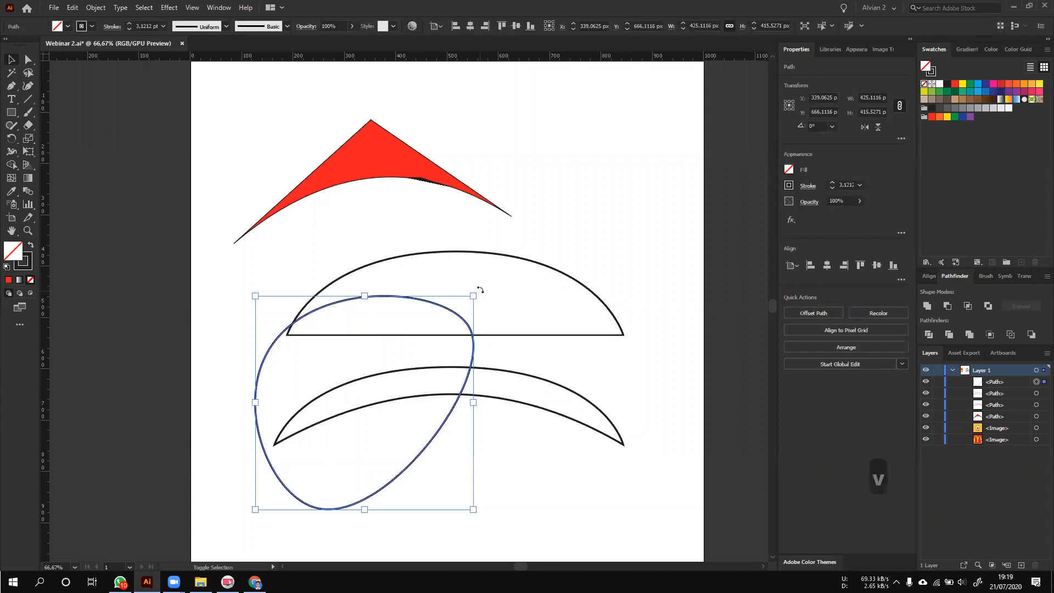
- Rotate the rounded shape to 315°, fill it with black, and place it resized below the crescent
drag(480, 289, 564, 378)
click(946, 83)
drag(362, 250, 456, 462)
key(ctrl+minus)
key(ctrl+minus)
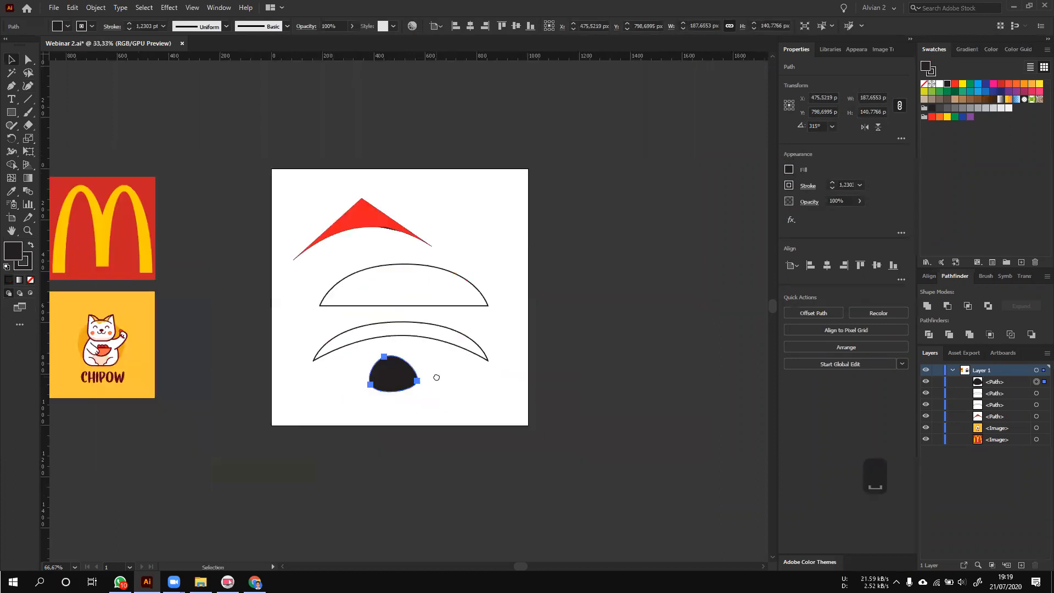
drag(437, 377, 493, 354)
scroll(417, 378, left, 2)
drag(432, 377, 415, 377)
- Scale the crescent to about 340 by 76 px above the black shape and swap its fill and stroke to make it solid black
click(387, 346)
mouse_move(528, 321)
mouse_down()
mouse_move(447, 348)
mouse_move(504, 294)
mouse_up()
key(ctrl+plus)
key(ctrl+plus)
key(ctrl+plus)
key(shift+x)
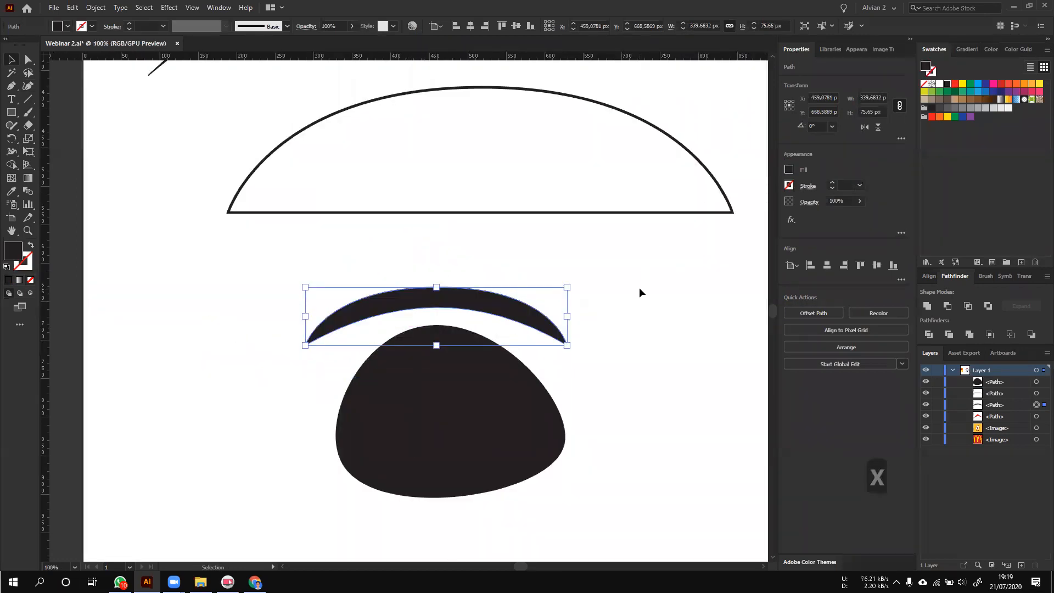
click(638, 292)
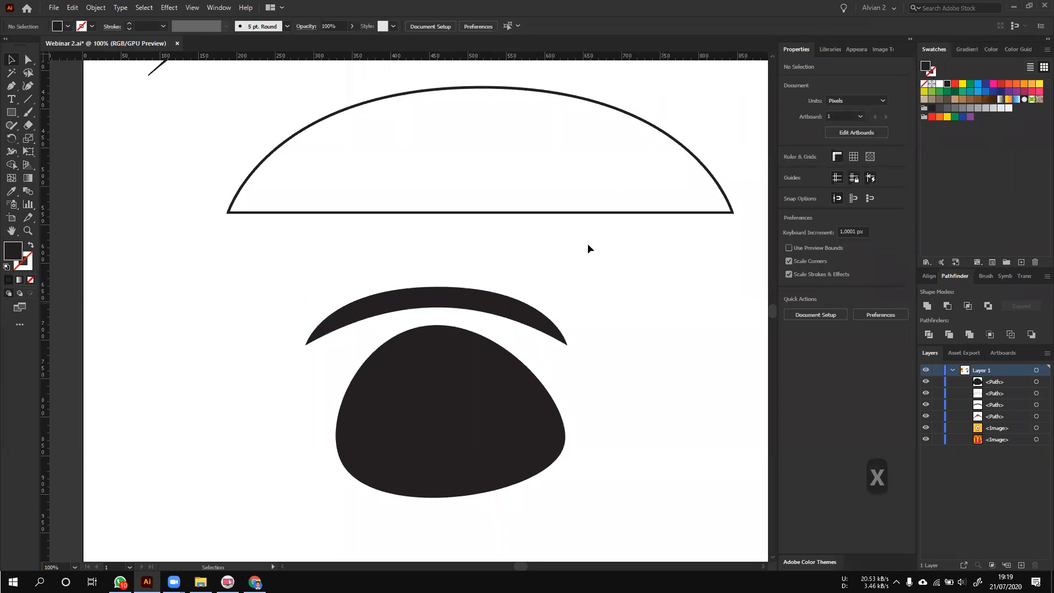
- Delete all the practice shapes from the artboard
click(12, 87)
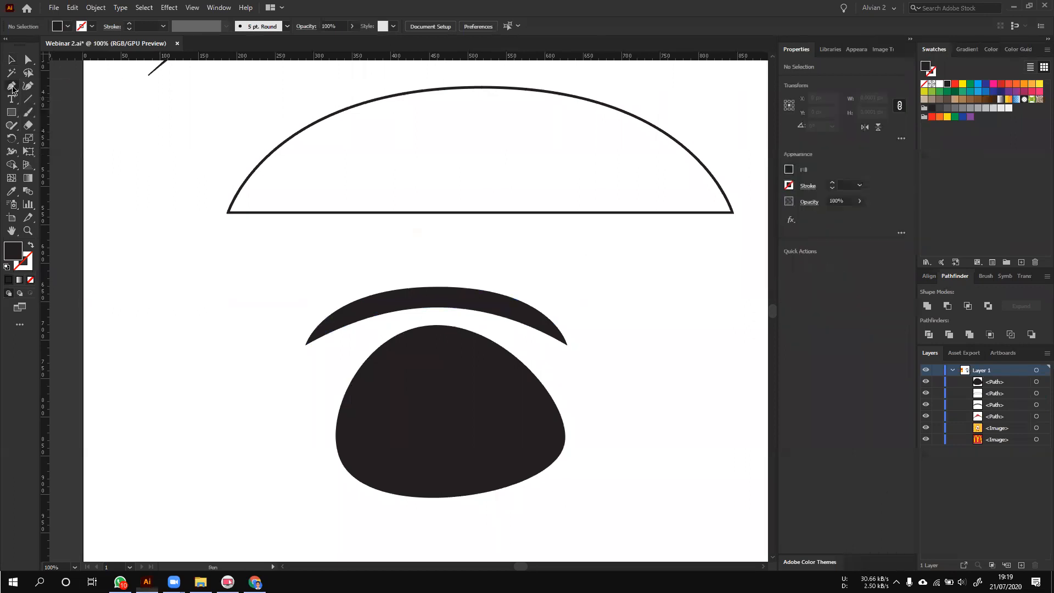
click(193, 294)
key(v)
drag(240, 337, 169, 245)
key(Delete)
scroll(187, 255, down, 2)
key(space)
drag(145, 120, 195, 188)
drag(203, 140, 406, 433)
key(Delete)
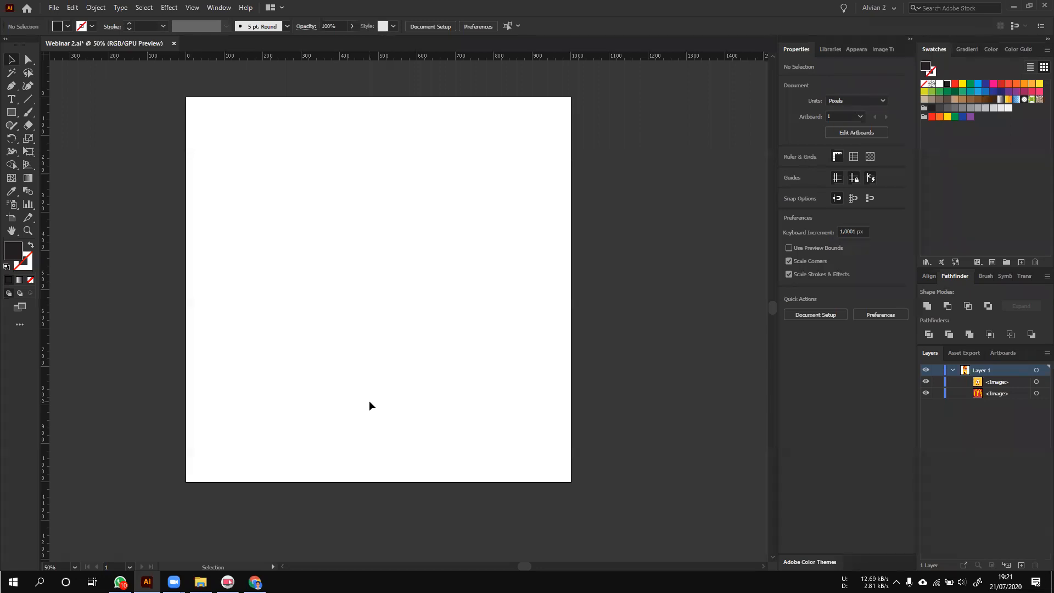
- Examine the McDonald's arches and CHIPOW cat reference images beside the artboard, including the cat's outlines
key(space)
drag(214, 172, 573, 274)
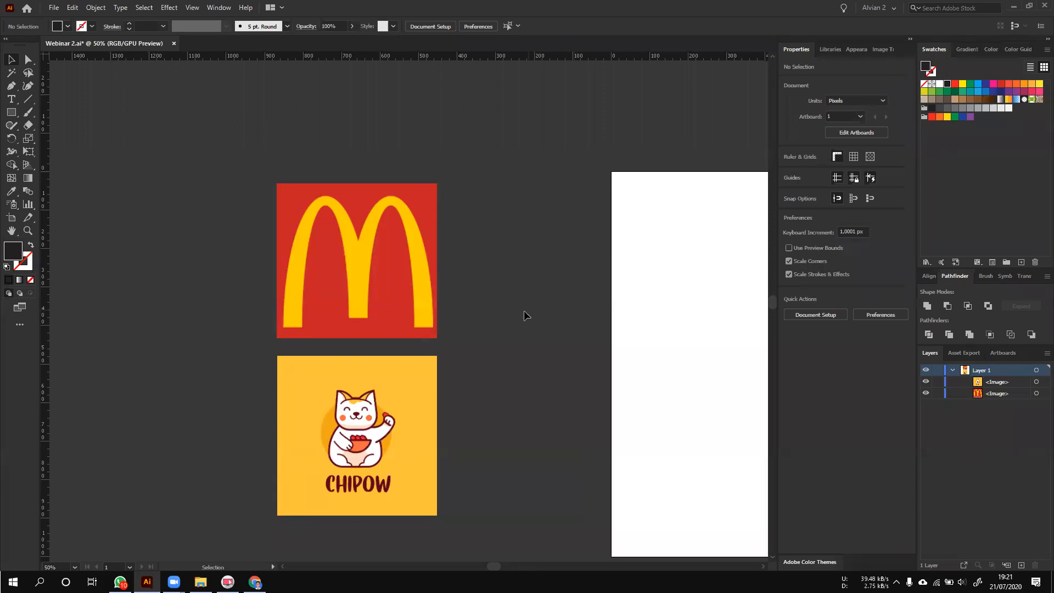
scroll(366, 406, up, 3)
drag(361, 403, 356, 262)
scroll(358, 266, up, 2)
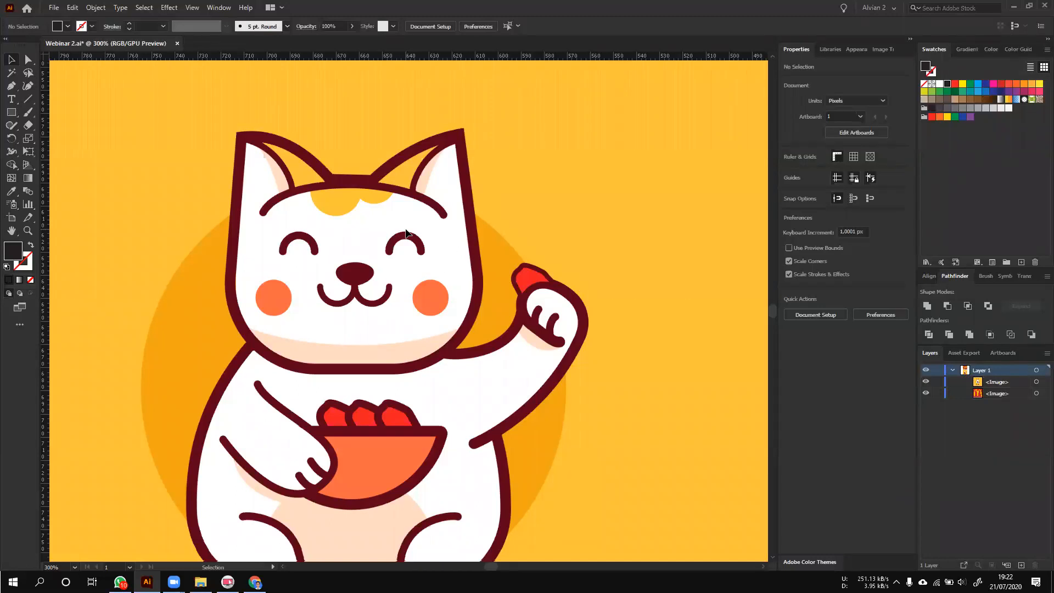
scroll(361, 170, down, 4)
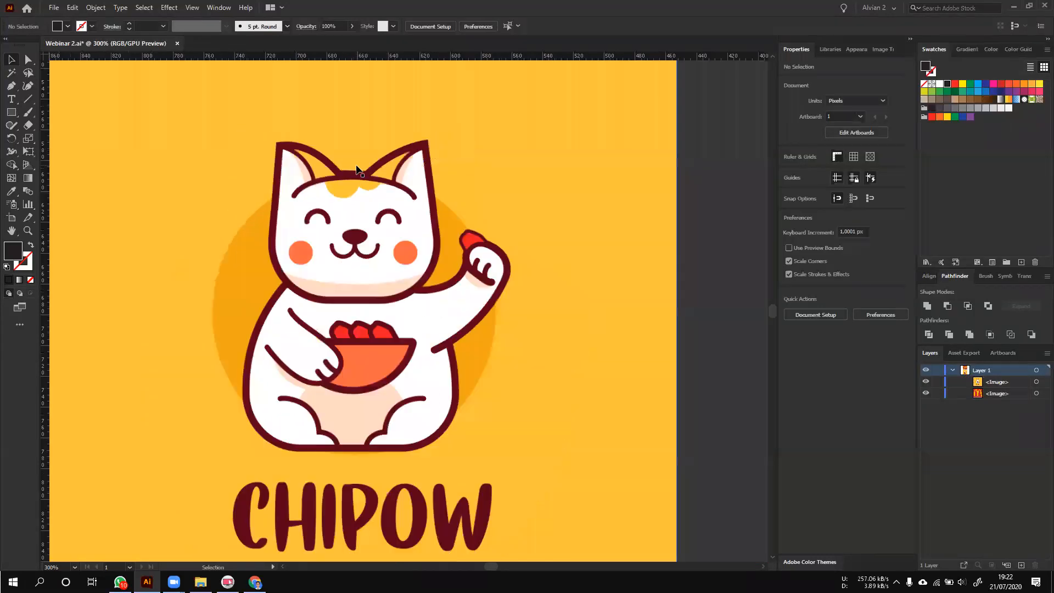
drag(361, 170, 356, 367)
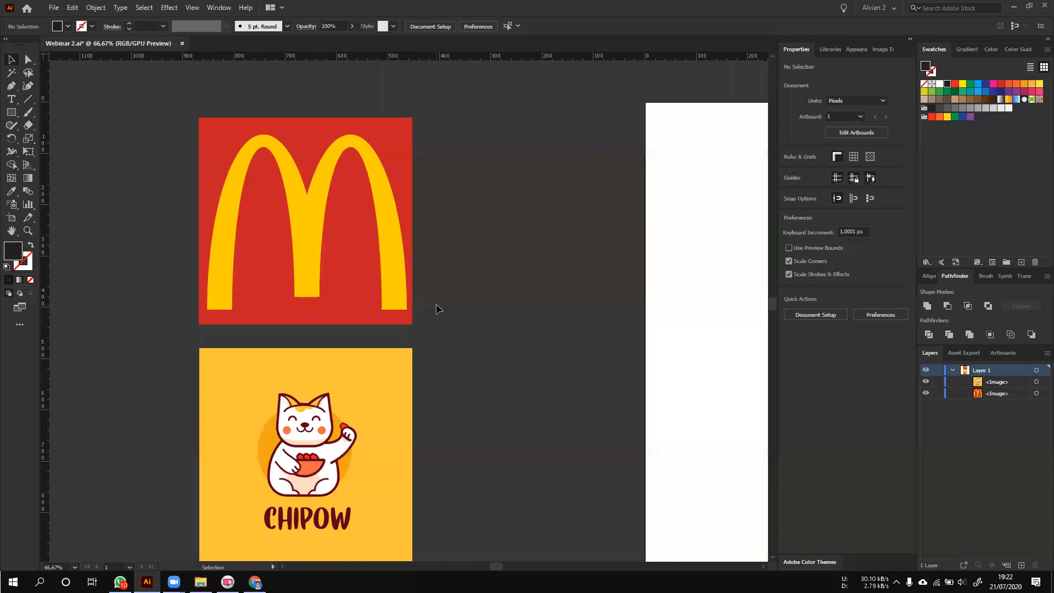
scroll(413, 297, down, 1)
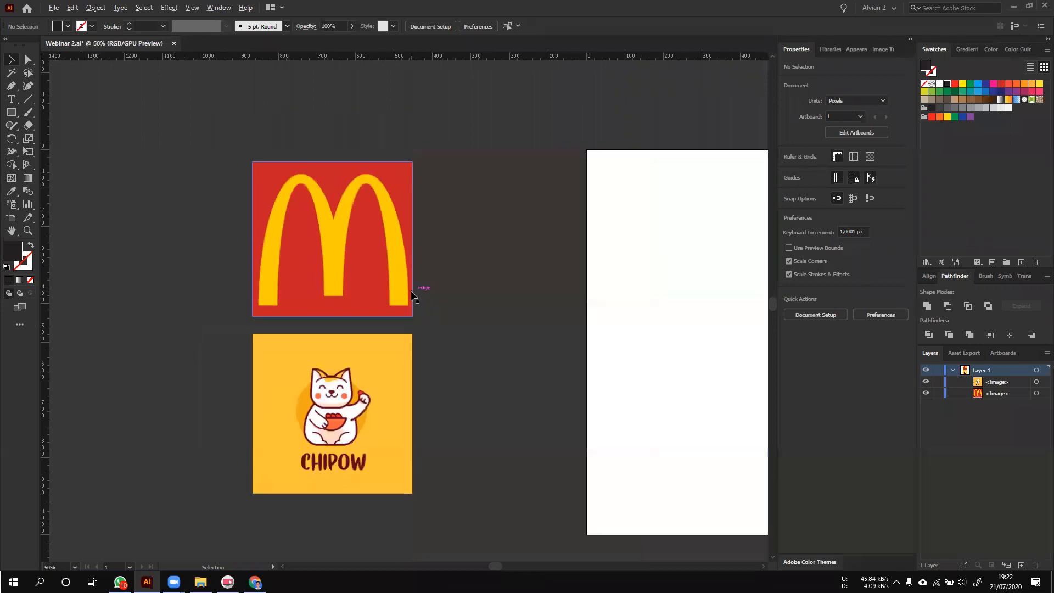
scroll(419, 289, down, 1)
drag(447, 289, 360, 264)
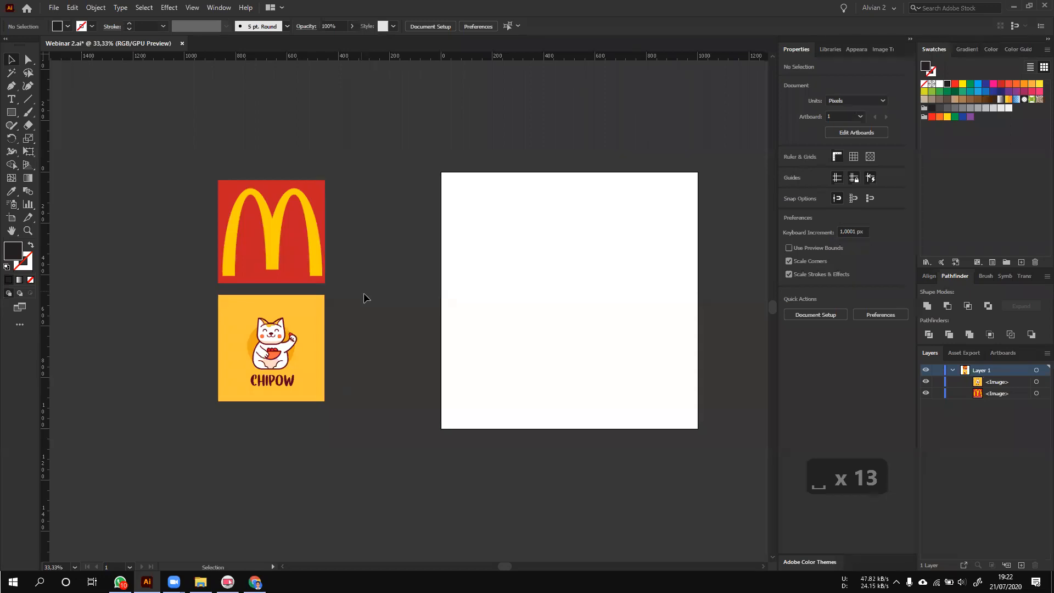
drag(363, 292, 318, 278)
- Place the McDonald's logo image in the centre of the artboard at X 500, Y 500 px
drag(242, 242, 506, 290)
ctrl+click(635, 232)
ctrl+click(635, 232)
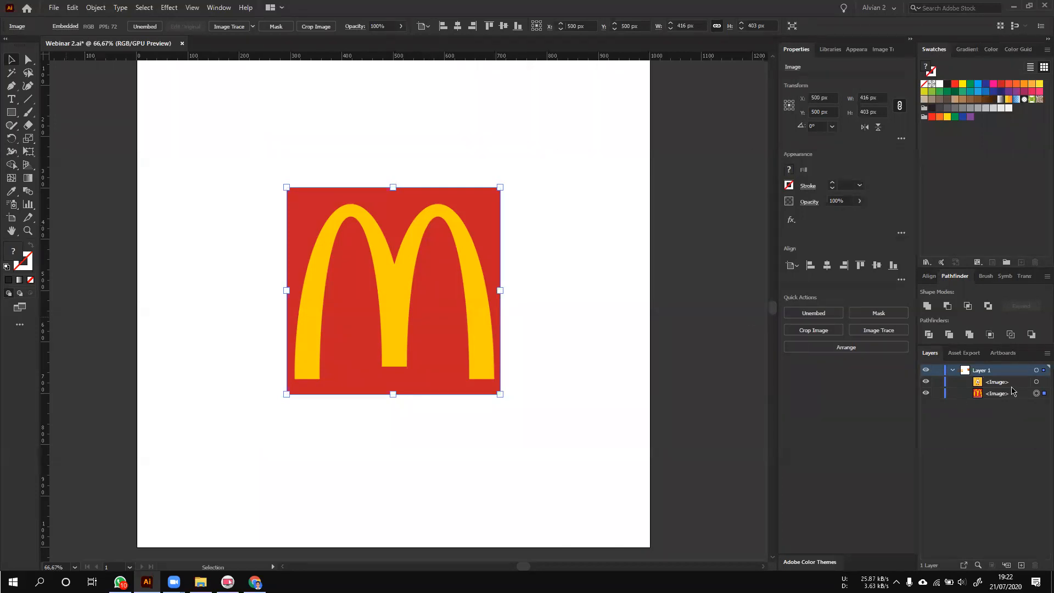
- Add a new layer above Layer 1 and expand Layer 1 to list its images
click(952, 370)
click(1021, 564)
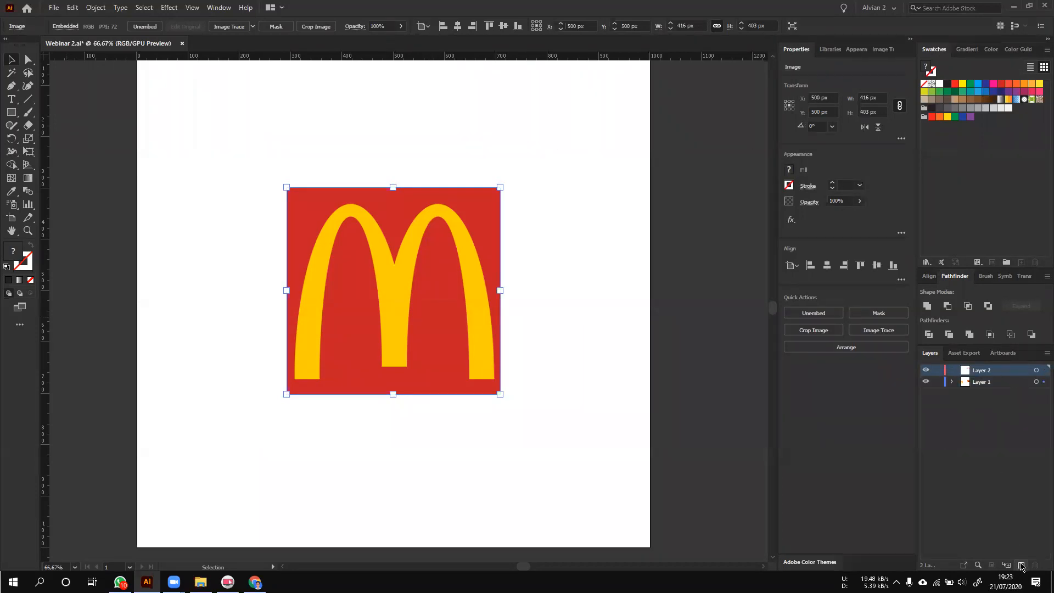
click(951, 382)
click(952, 382)
click(950, 382)
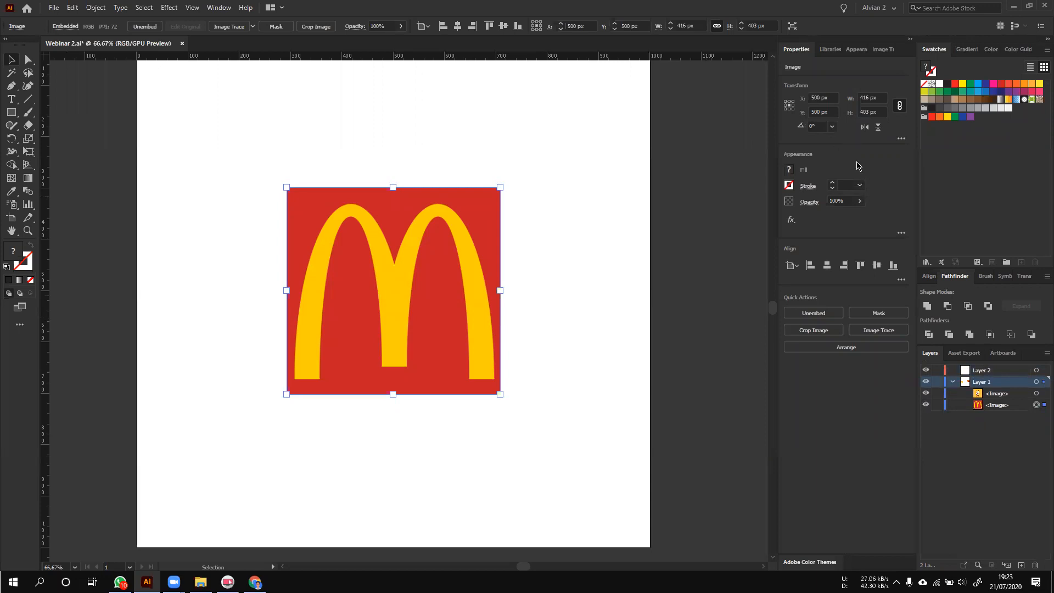
- Set the McDonald's logo image's opacity to 46% and lock Layer 1
click(860, 201)
drag(859, 214, 836, 216)
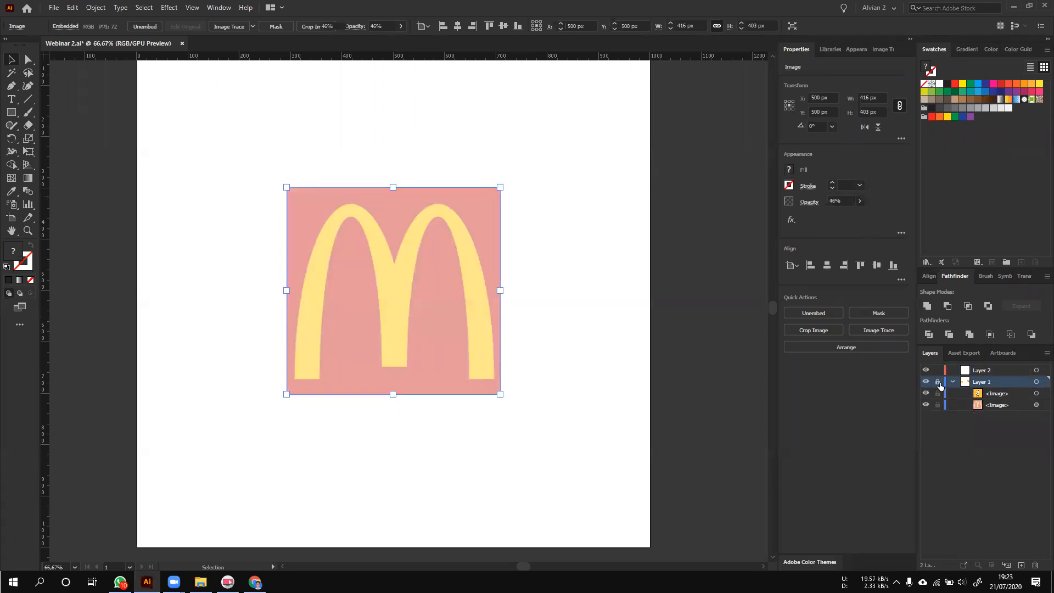
click(937, 382)
click(947, 381)
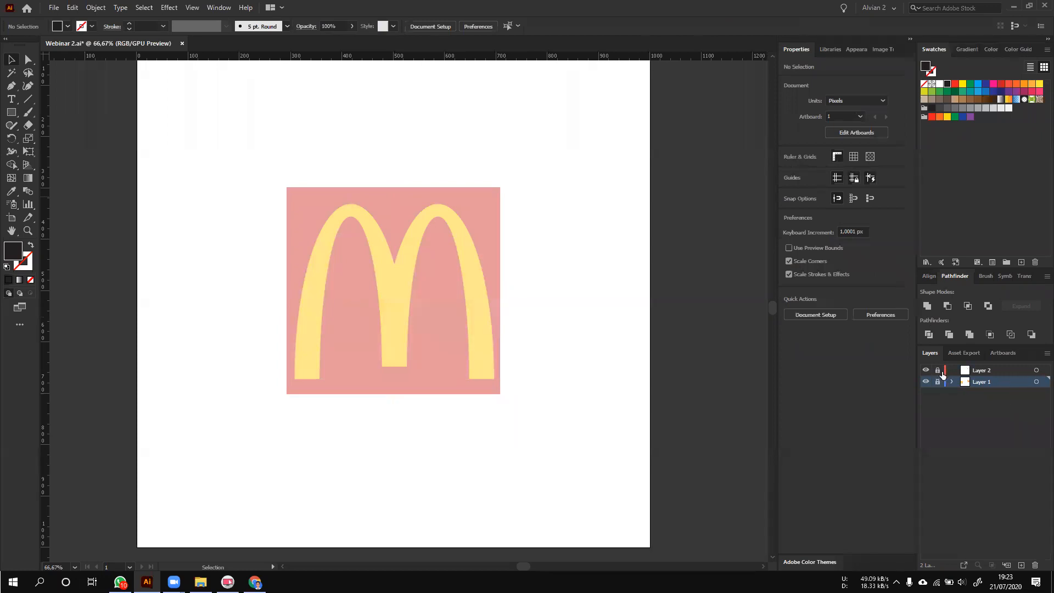
- Target Layer 2 and set the drawing colours to no fill with a black 1 pt stroke
click(1036, 370)
click(30, 260)
click(31, 245)
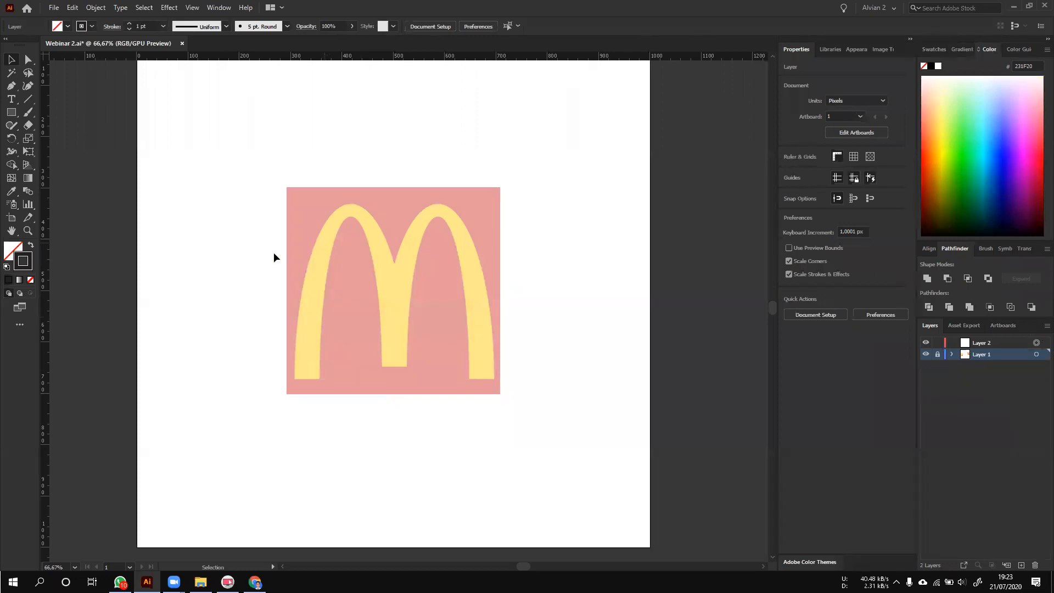
- Choose the Pen tool and make Layer 2 the active drawing layer above the locked logo image
click(11, 86)
click(396, 265)
key(ctrl+plus)
key(ctrl+plus)
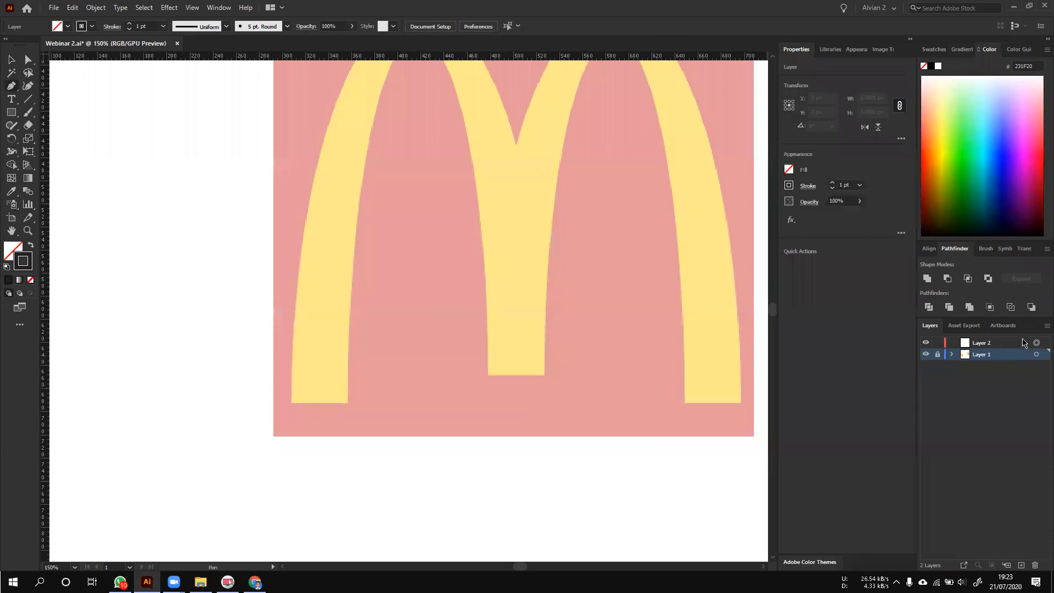
click(986, 344)
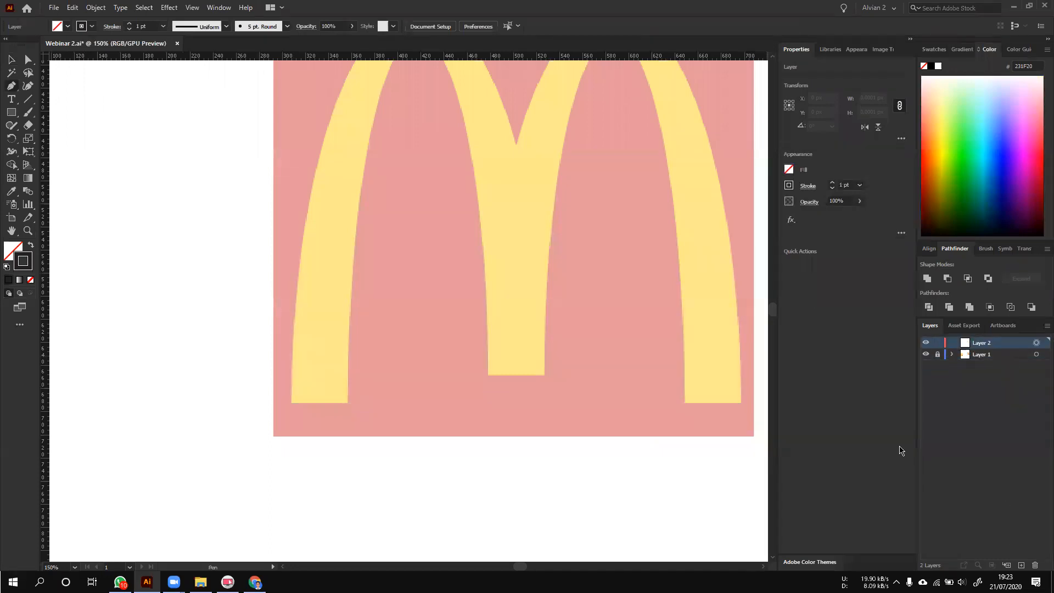
key(ctrl+minus)
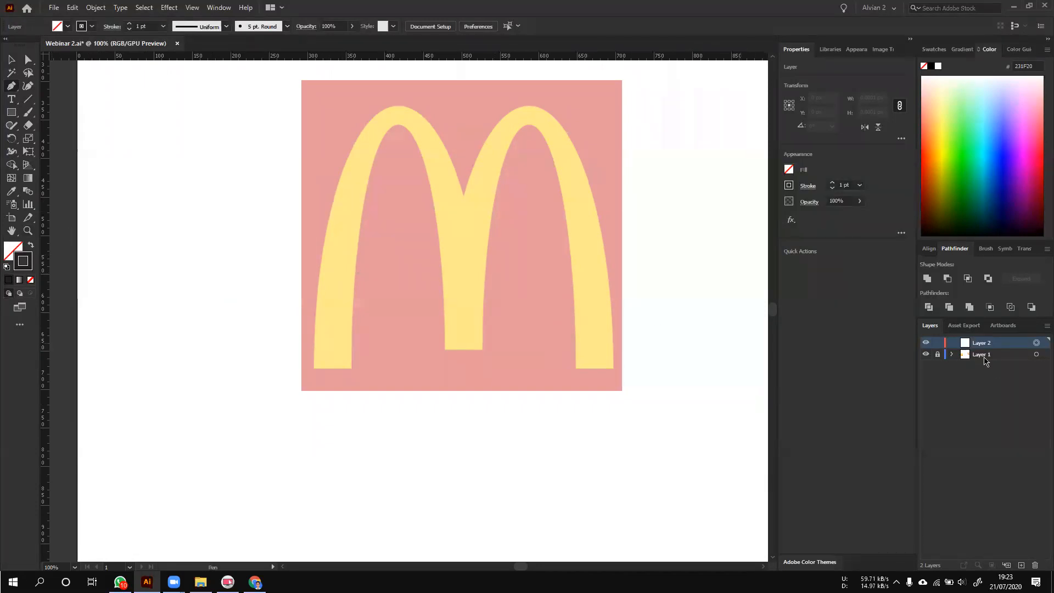
click(1034, 356)
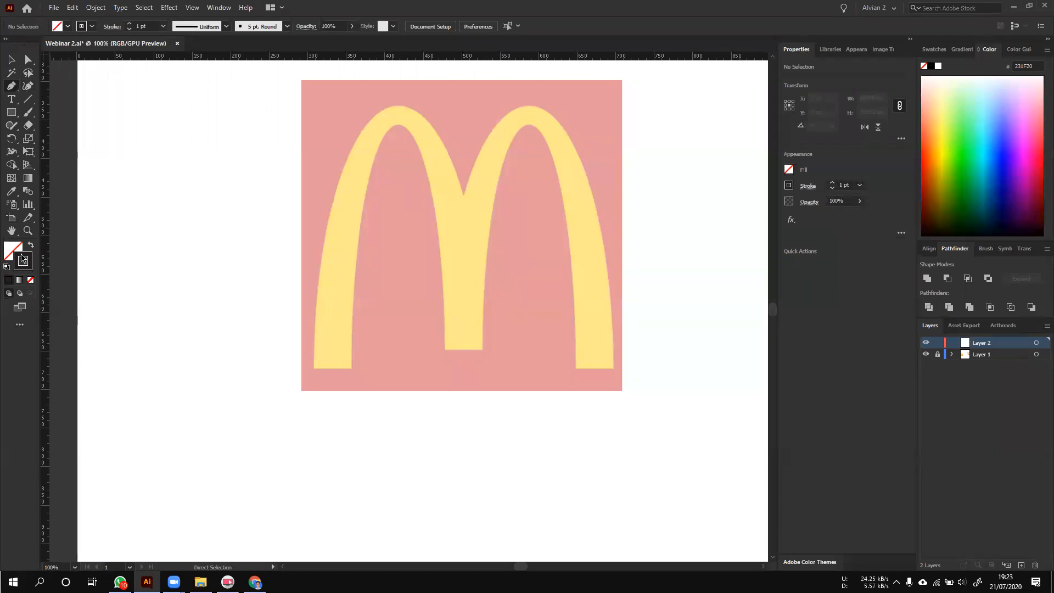
- Lock Layer 2 to check how the Pen tool behaves over it, and unlock the layer
click(937, 343)
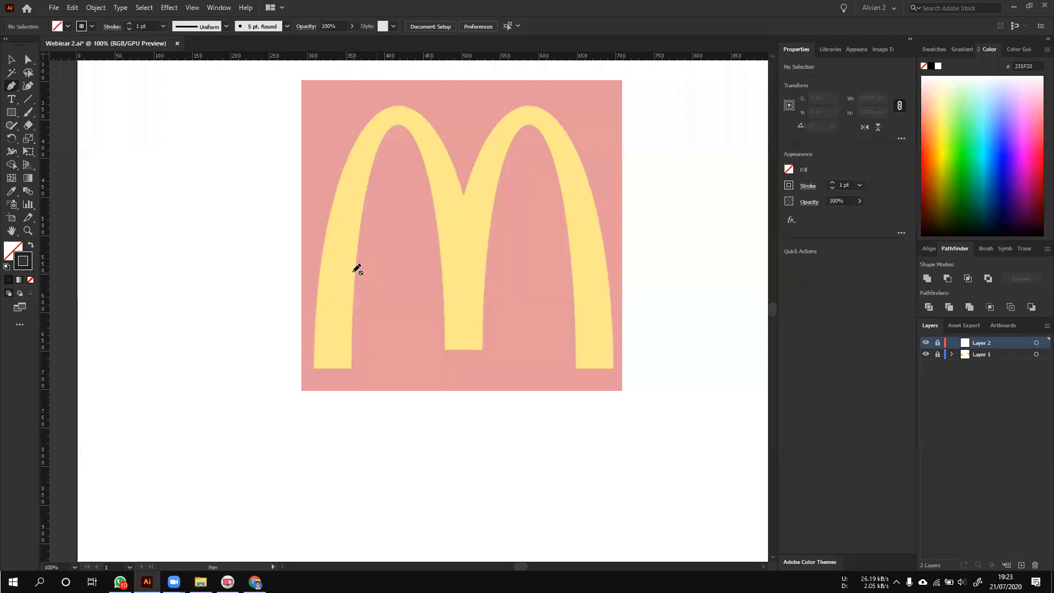
scroll(348, 275, left, 3)
scroll(402, 294, up, 3)
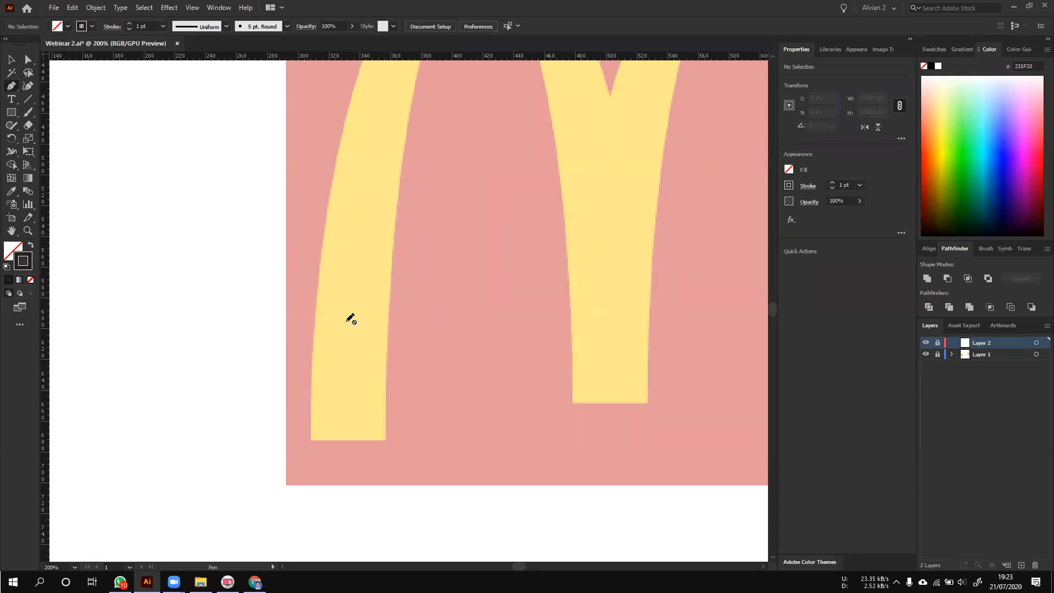
click(937, 342)
- Unlock Layer 2 and target it for drawing over the faded McDonald's logo
click(1036, 342)
key(ctrl+0)
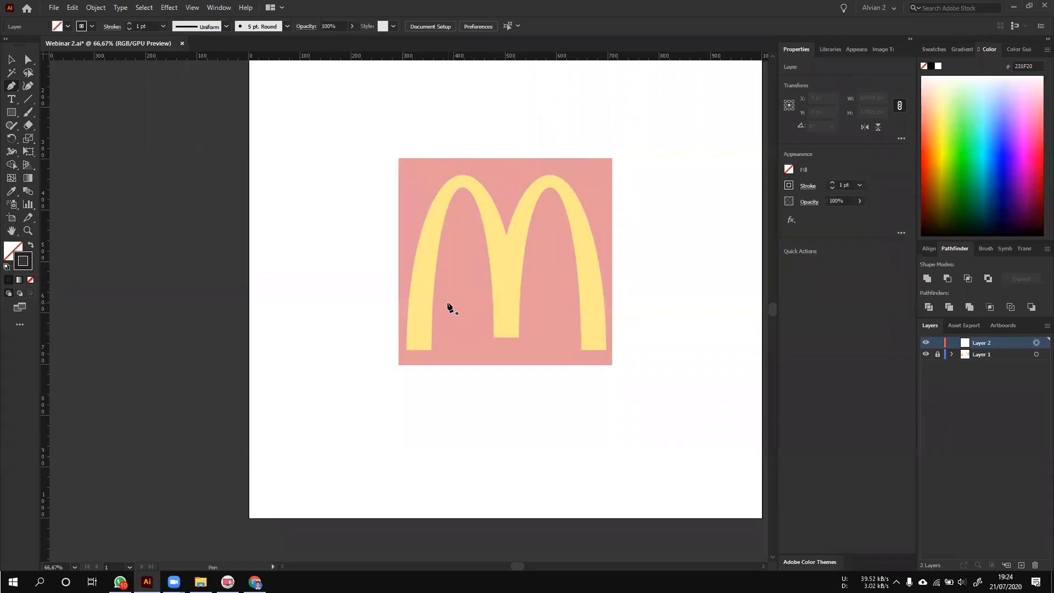
key(ctrl+plus)
key(ctrl+plus)
key(ctrl+plus)
scroll(393, 375, down, 2)
drag(393, 376, 366, 410)
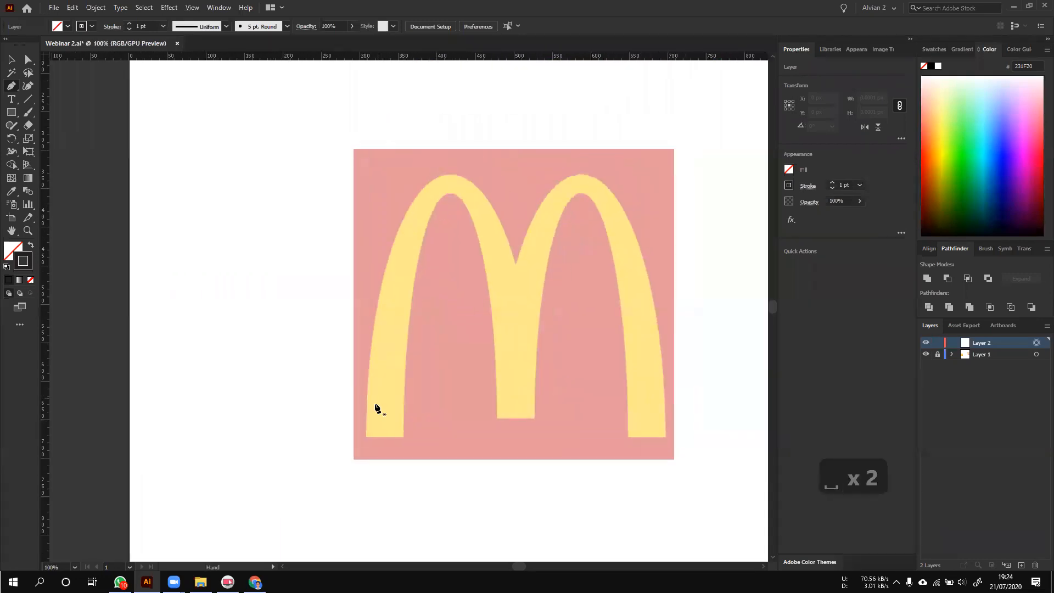
- Trace the left arch's outer edge with straight Pen segments from the left foot over the peak and centre notch to the middle leg's base
click(366, 438)
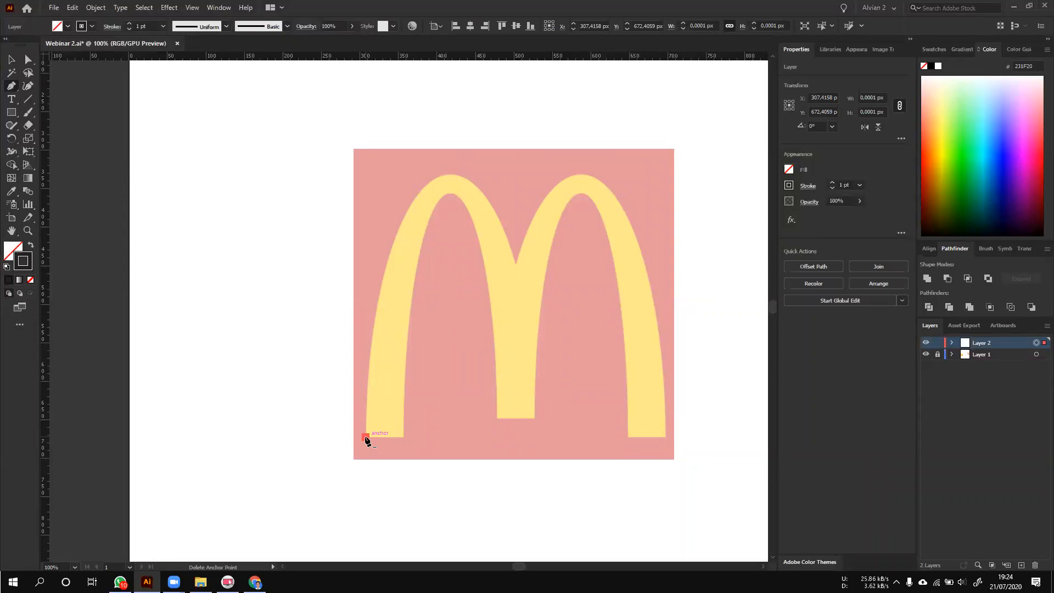
click(366, 438)
drag(385, 266, 401, 255)
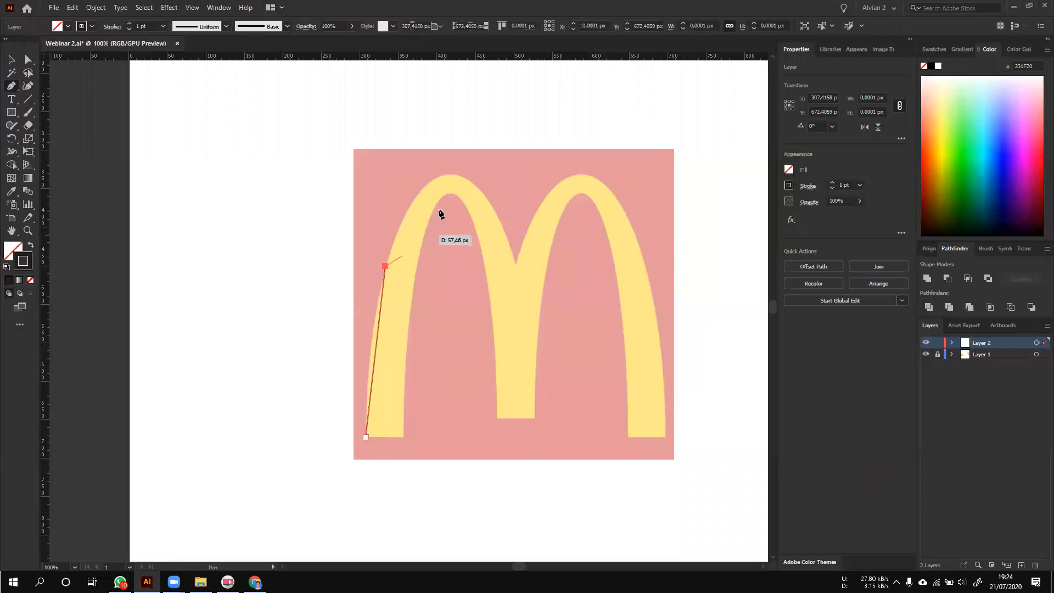
click(447, 174)
click(514, 262)
click(513, 417)
click(496, 416)
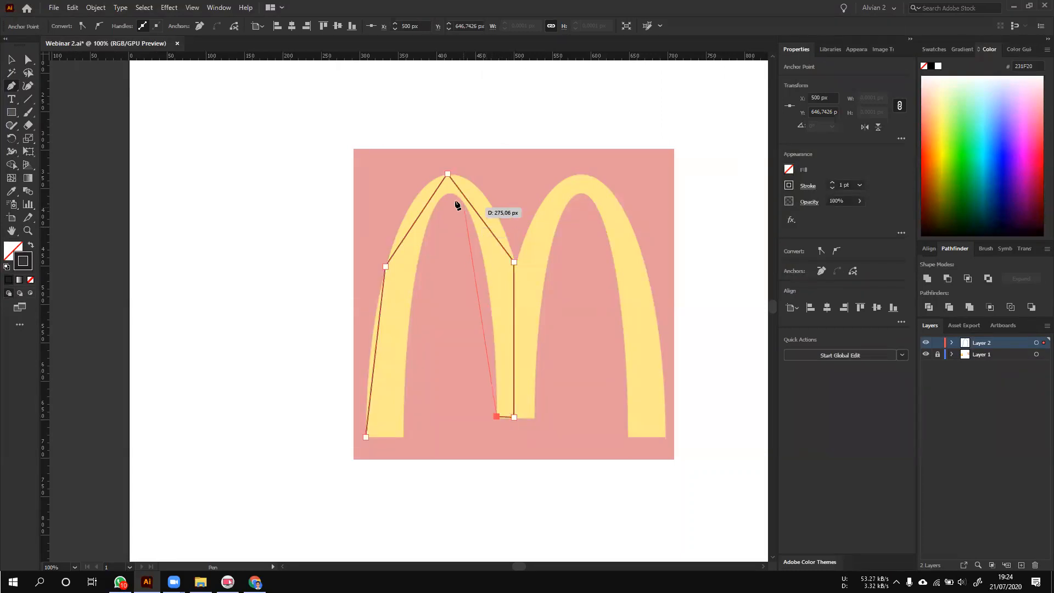
- Trace the left arch's inner edge with straight segments over the inner peak, close the path at the left foot, and deselect it
click(487, 285)
click(448, 193)
click(414, 283)
click(404, 435)
click(366, 437)
key(v)
click(427, 417)
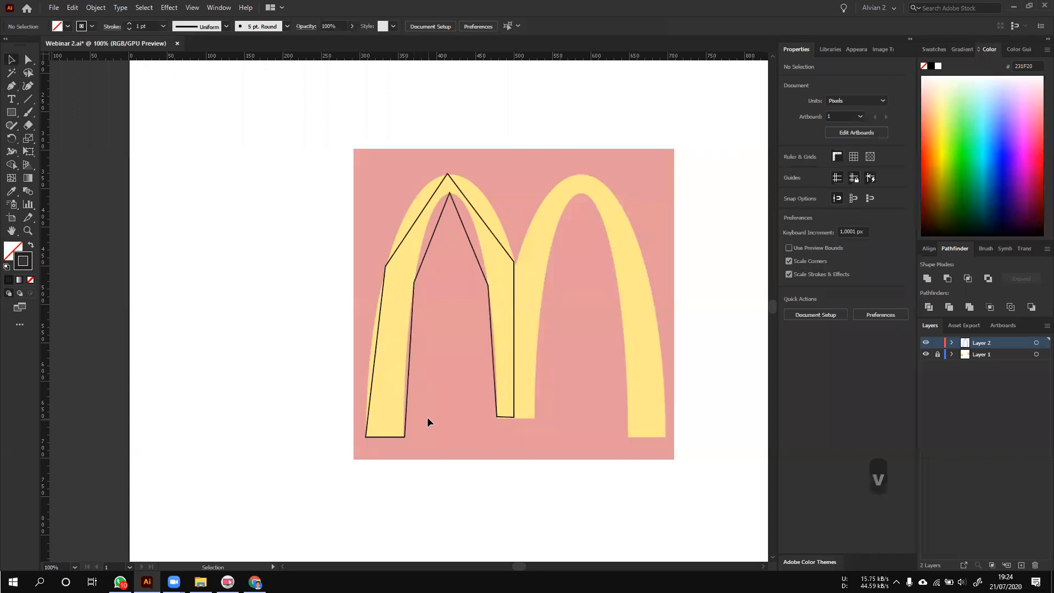
- Bend the path's straight outer segments into curves that follow the left arch using the Anchor Point tool
click(516, 381)
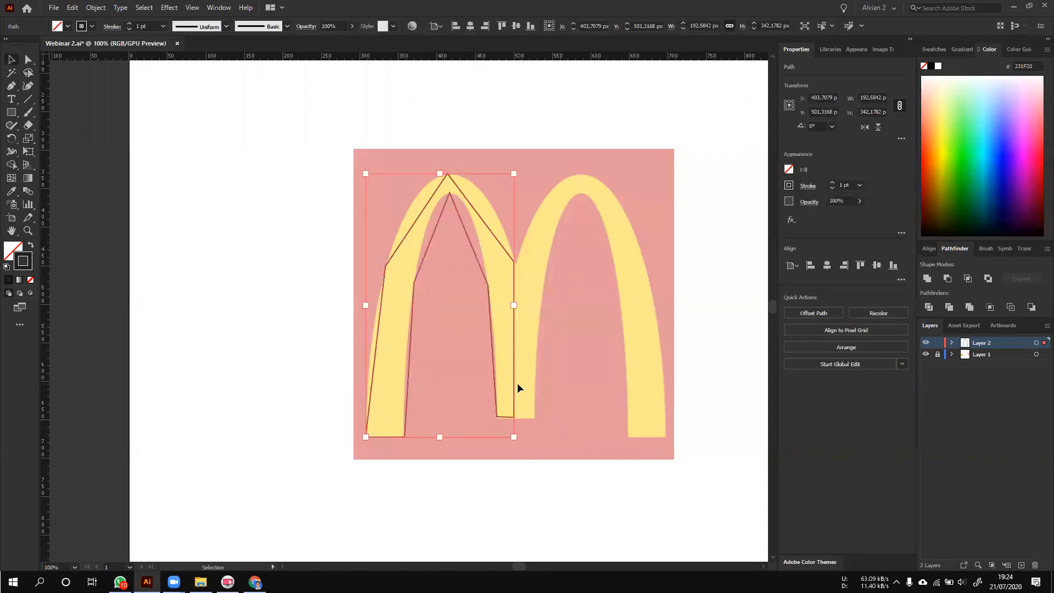
click(13, 86)
click(71, 125)
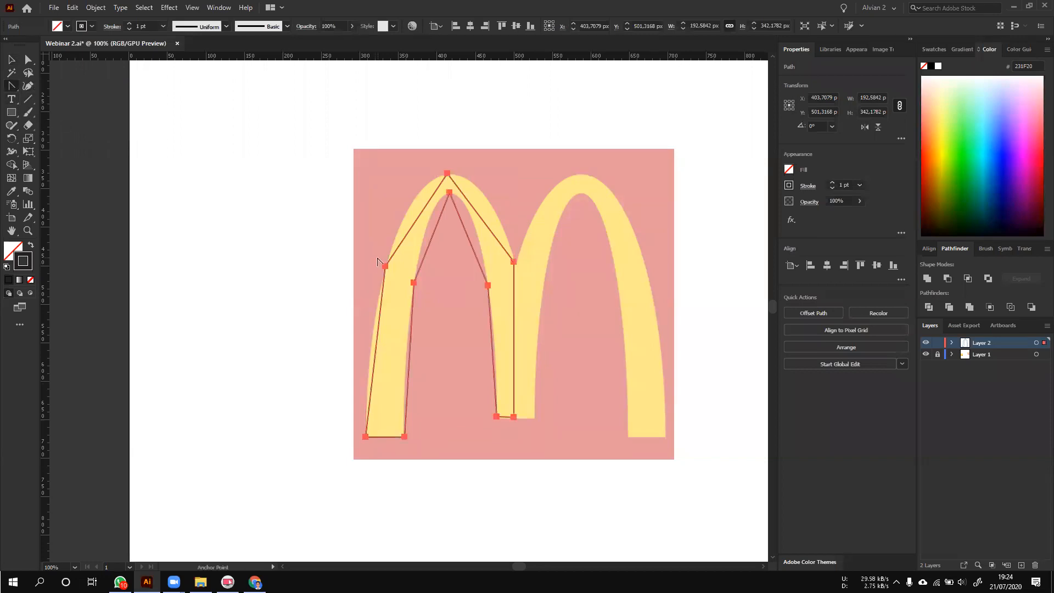
scroll(400, 348, up, 2)
scroll(400, 348, down, 2)
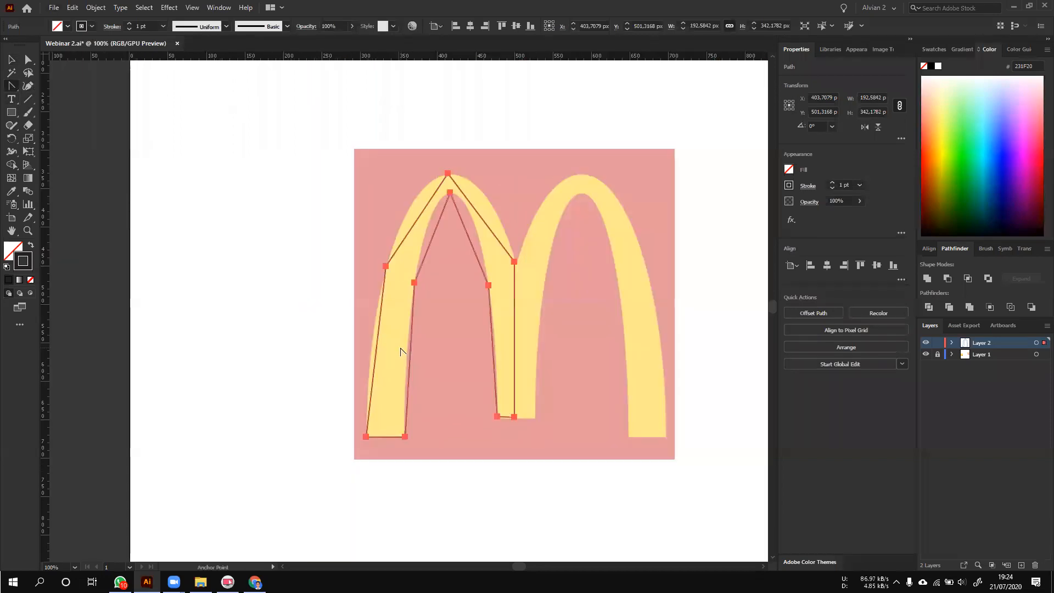
scroll(400, 352, up, 1)
drag(366, 328, 359, 325)
drag(428, 161, 417, 140)
drag(515, 146, 533, 130)
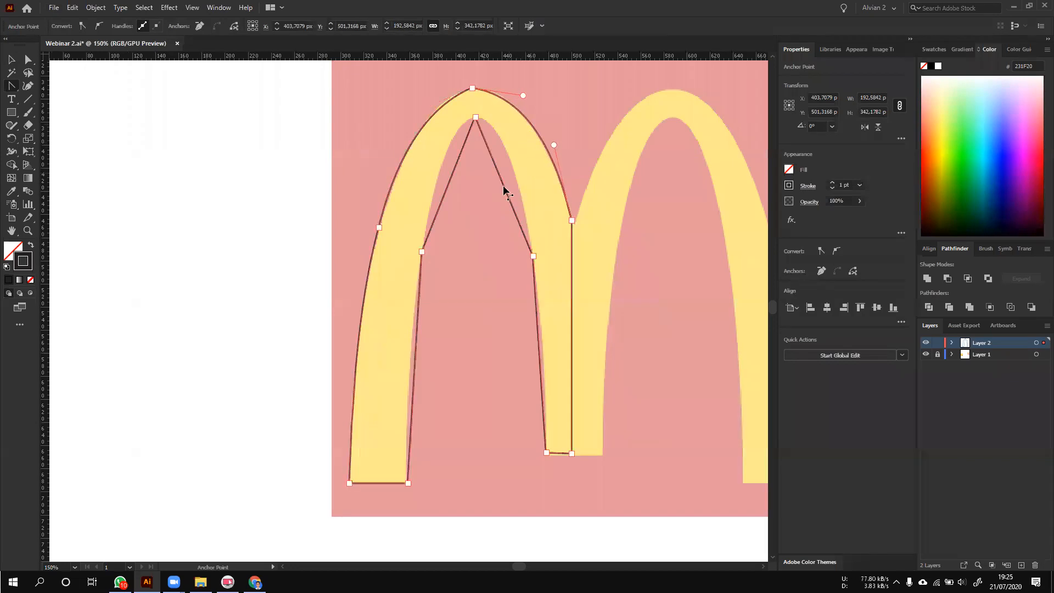
- Bend the inner edge's segments on both sides of the inner peak to match the logo, and deselect the path
drag(502, 182, 511, 162)
drag(451, 192, 441, 169)
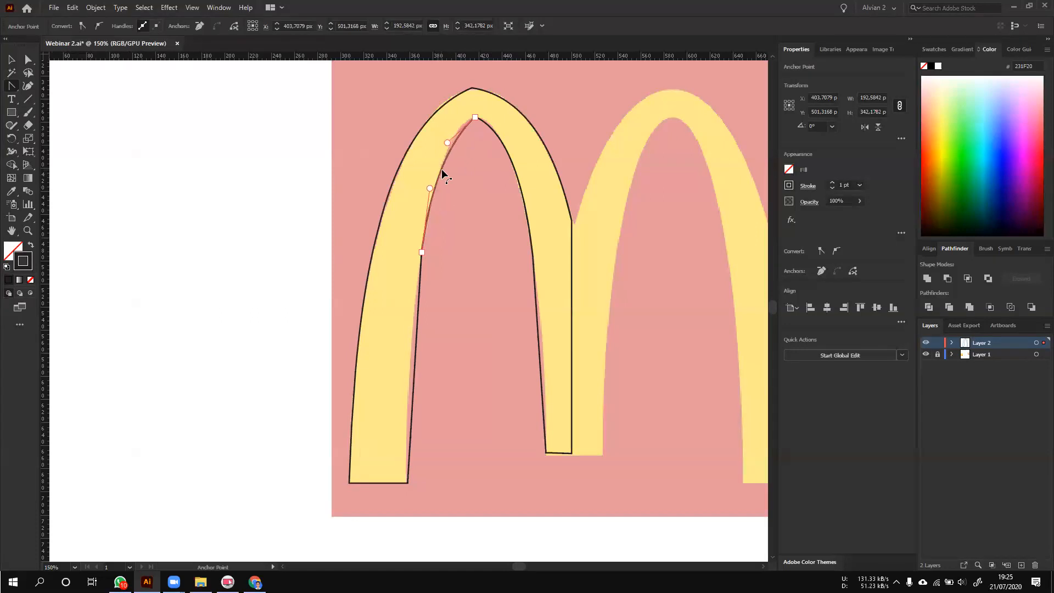
key(v)
click(460, 357)
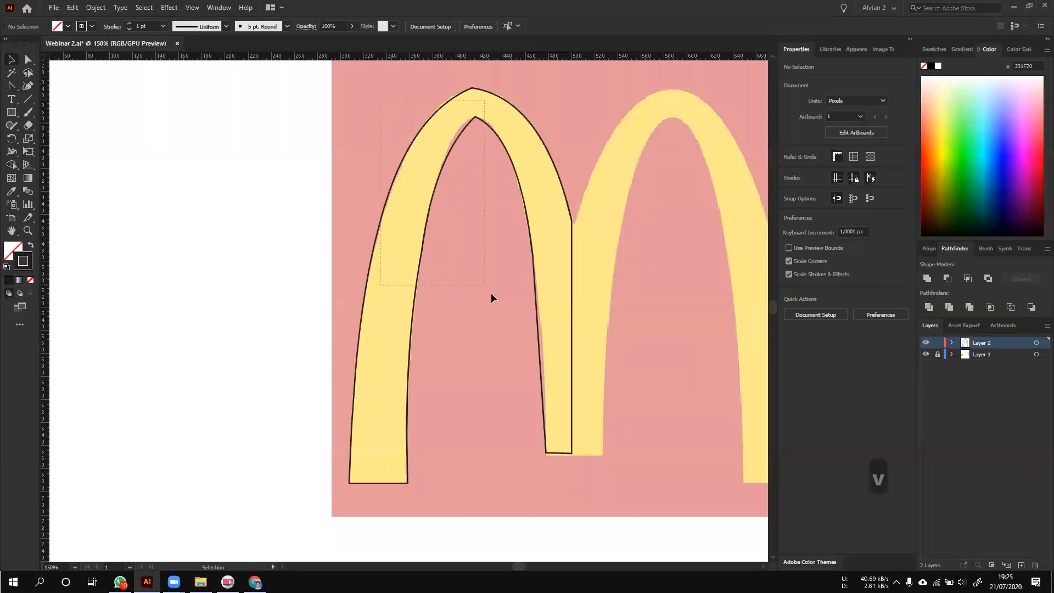
- Show the path's anchor points with Direct Selection and adjust the upper handle of the anchor on the middle leg's inner edge
key(ctrl+a)
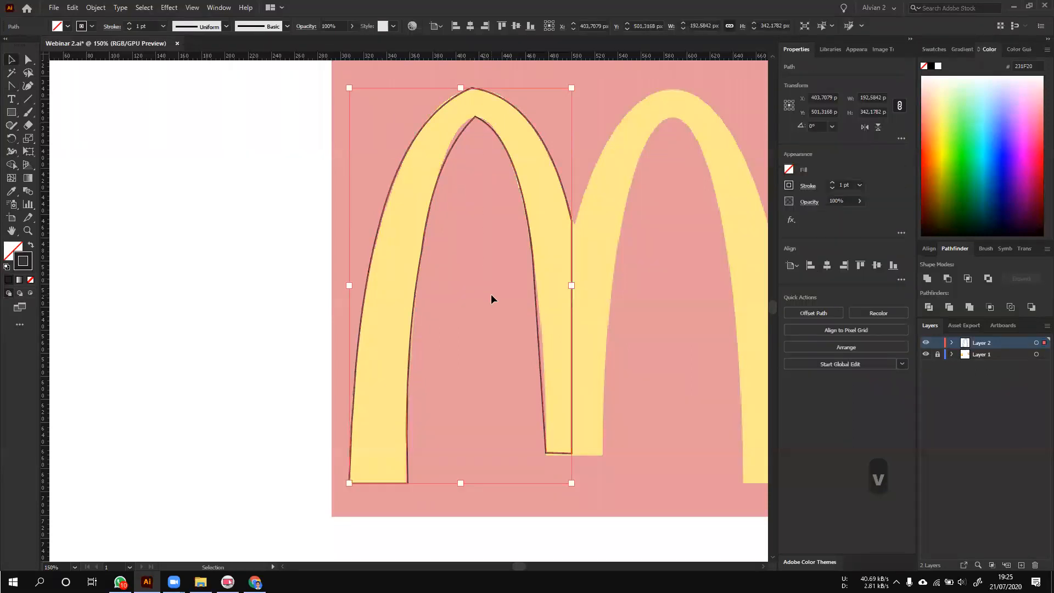
click(31, 65)
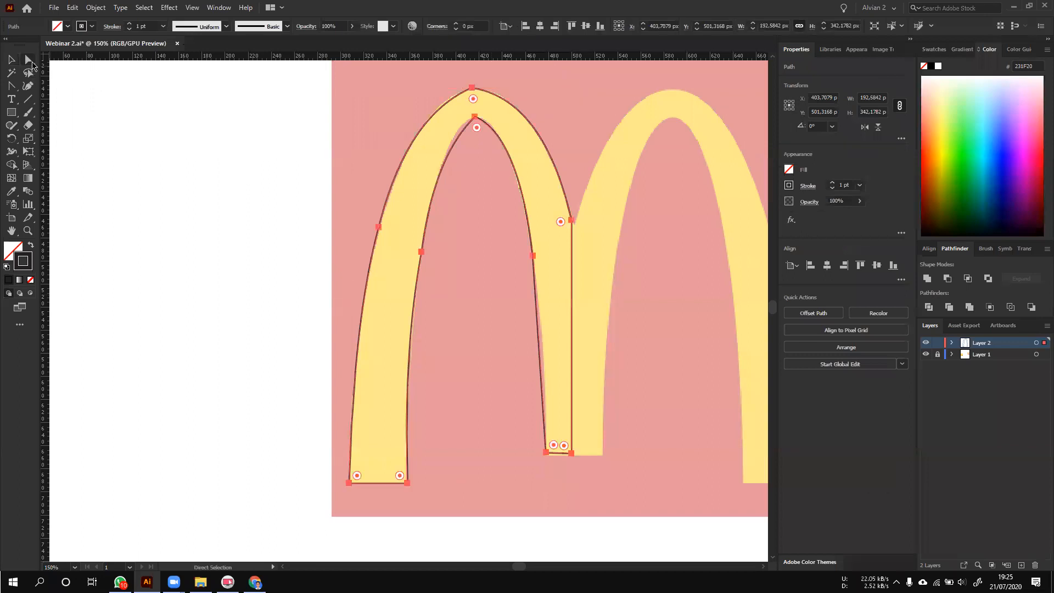
click(421, 252)
click(412, 337)
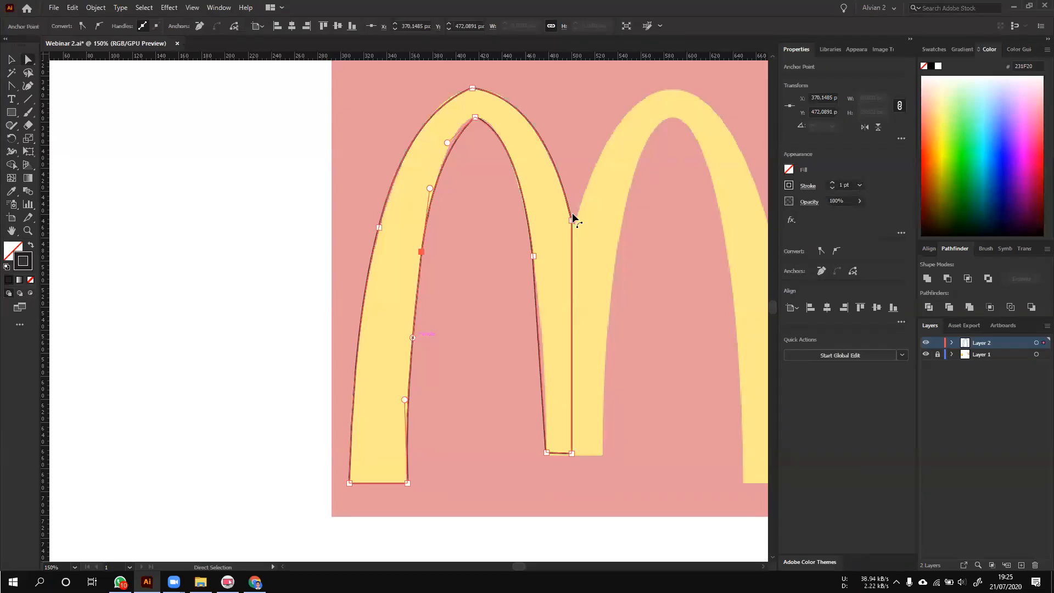
click(572, 220)
click(533, 257)
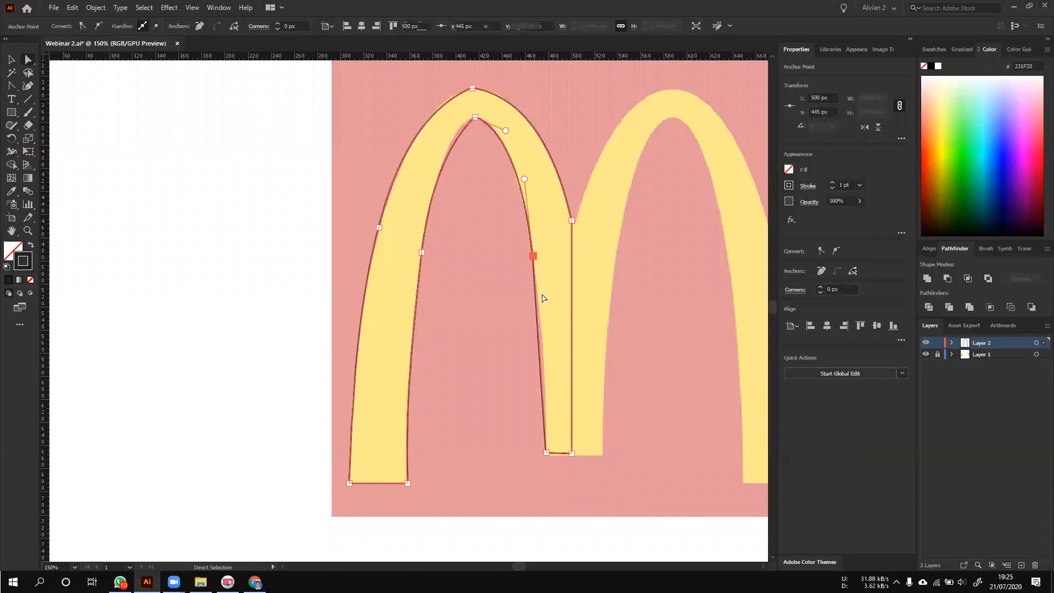
click(519, 164)
click(532, 256)
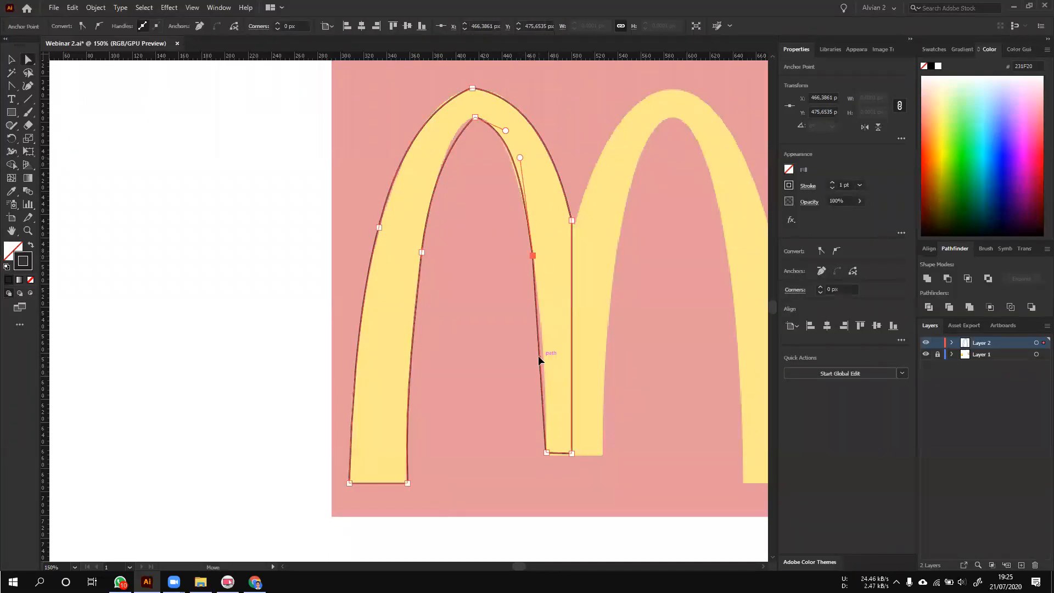
- Bend the lower inner edge of the middle leg to follow the logo with the Anchor Point tool
key(shift+c)
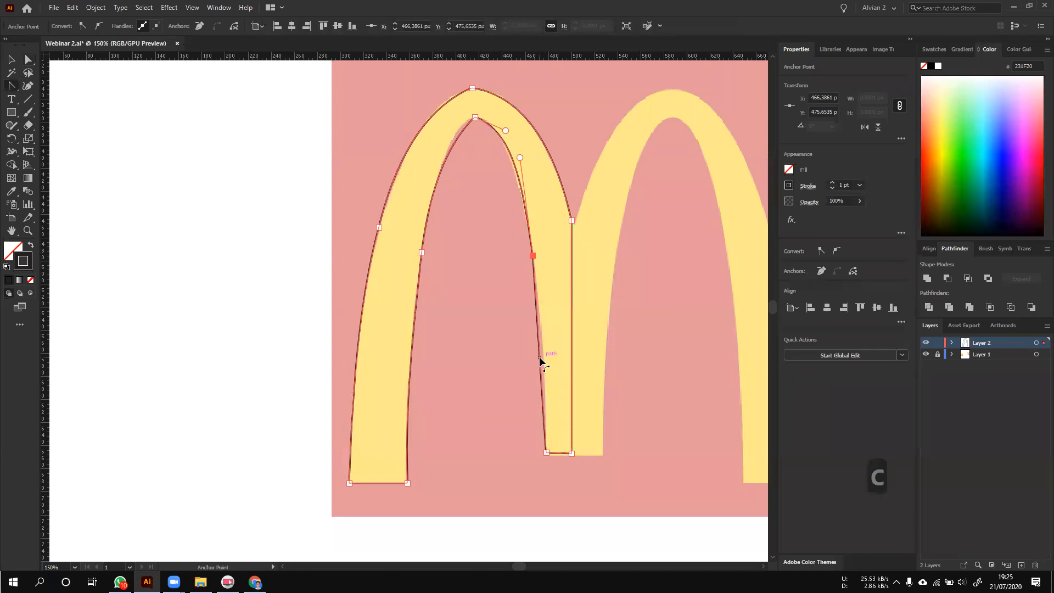
drag(539, 357, 545, 361)
click(545, 357)
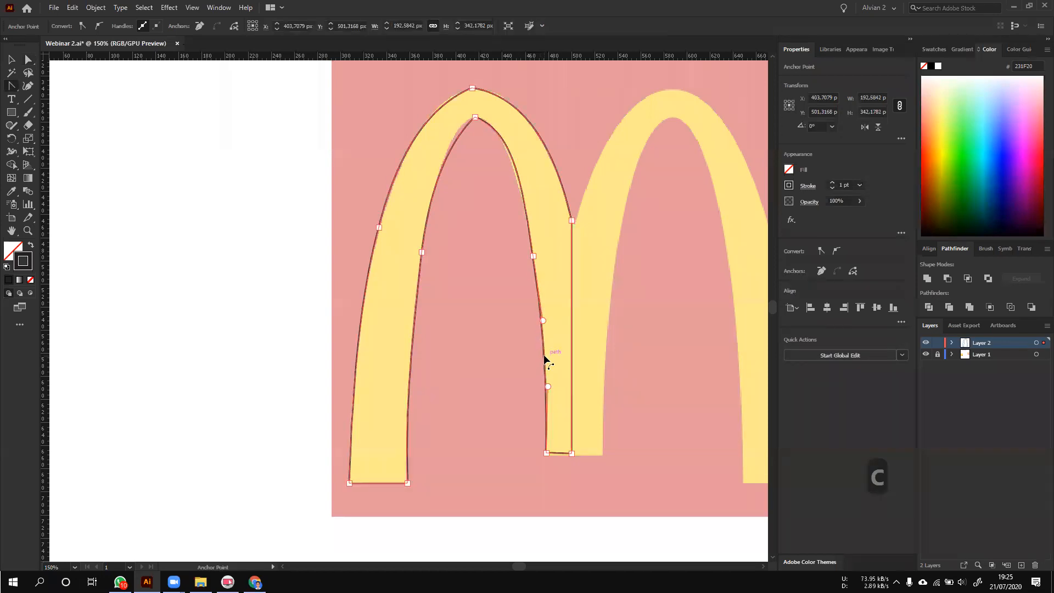
- Adjust the curve on the left side of the inner peak with the Anchor Point tool, and deselect the path
click(11, 88)
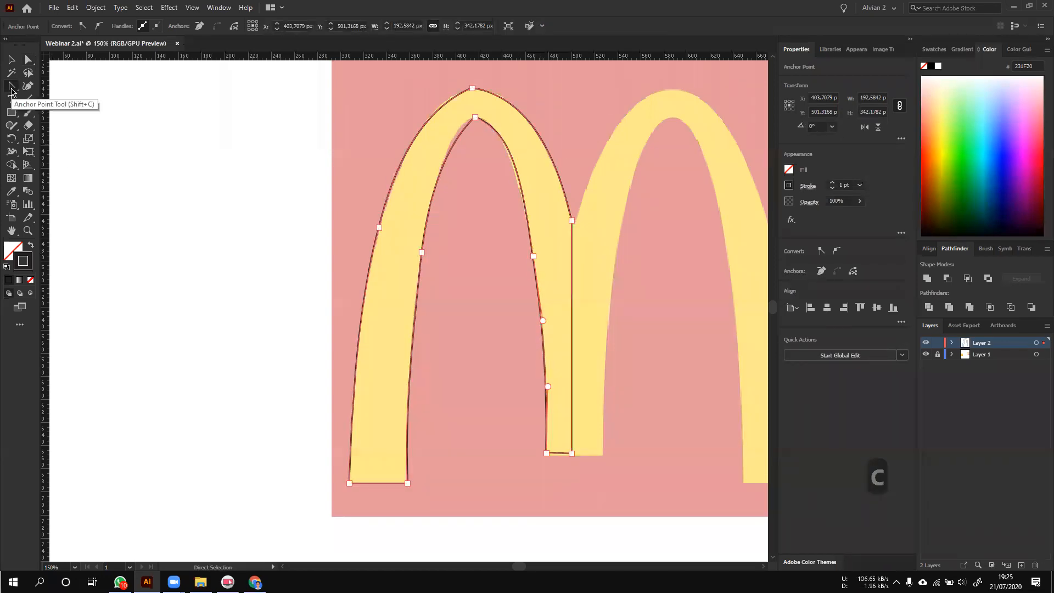
click(12, 88)
drag(451, 150, 453, 139)
key(v)
click(498, 335)
- Examine how closely the traced outline fits the left arch, especially around its outer and inner peaks
scroll(498, 335, down, 2)
key(space)
drag(516, 265, 425, 234)
scroll(398, 223, up, 2)
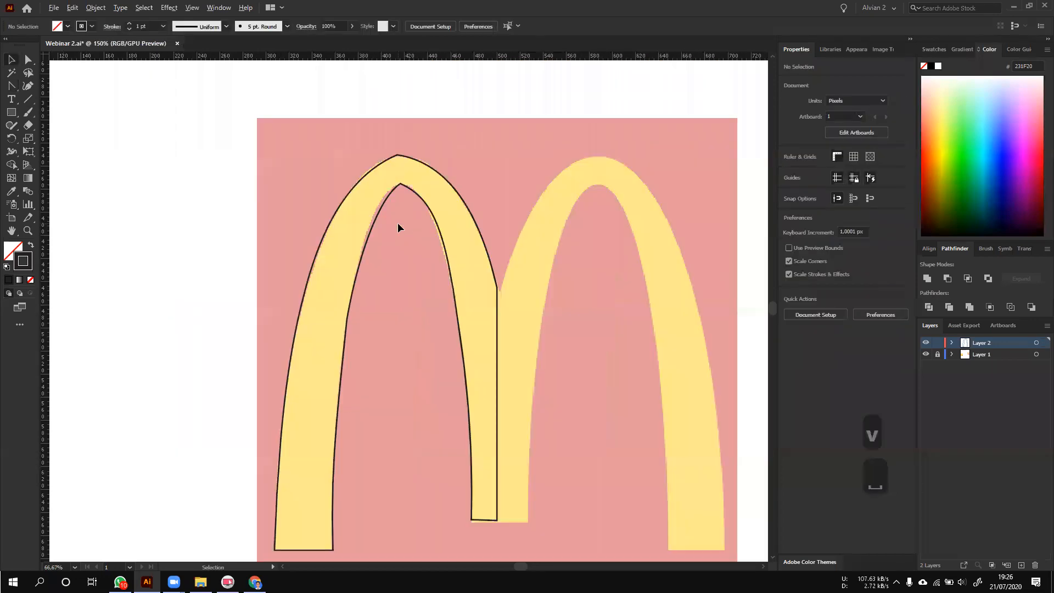
key(space)
scroll(433, 219, down, 2)
scroll(373, 264, up, 2)
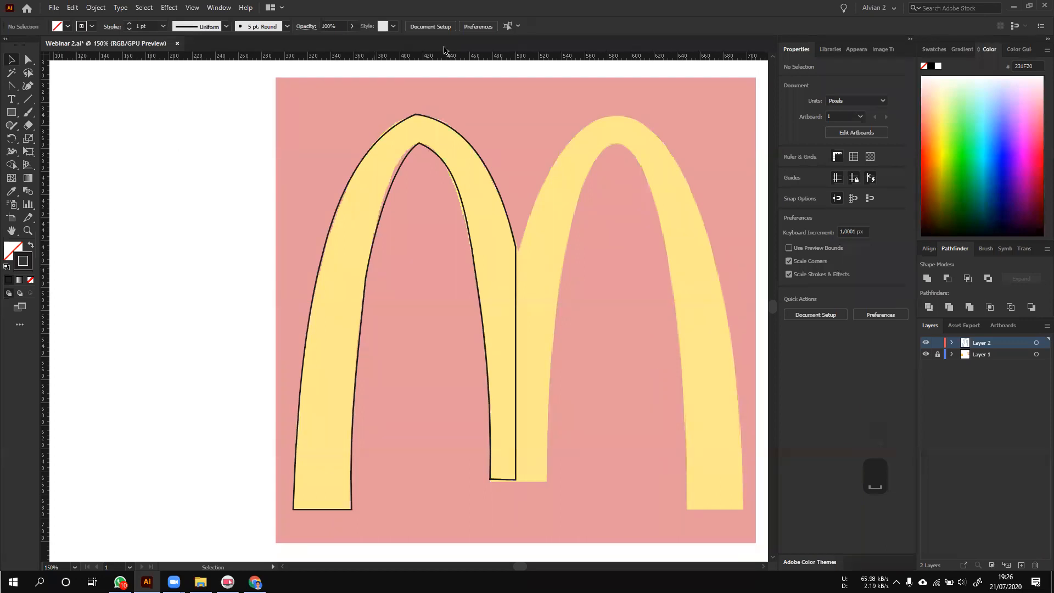
scroll(453, 143, up, 2)
key(space)
drag(380, 117, 381, 166)
click(416, 176)
click(61, 79)
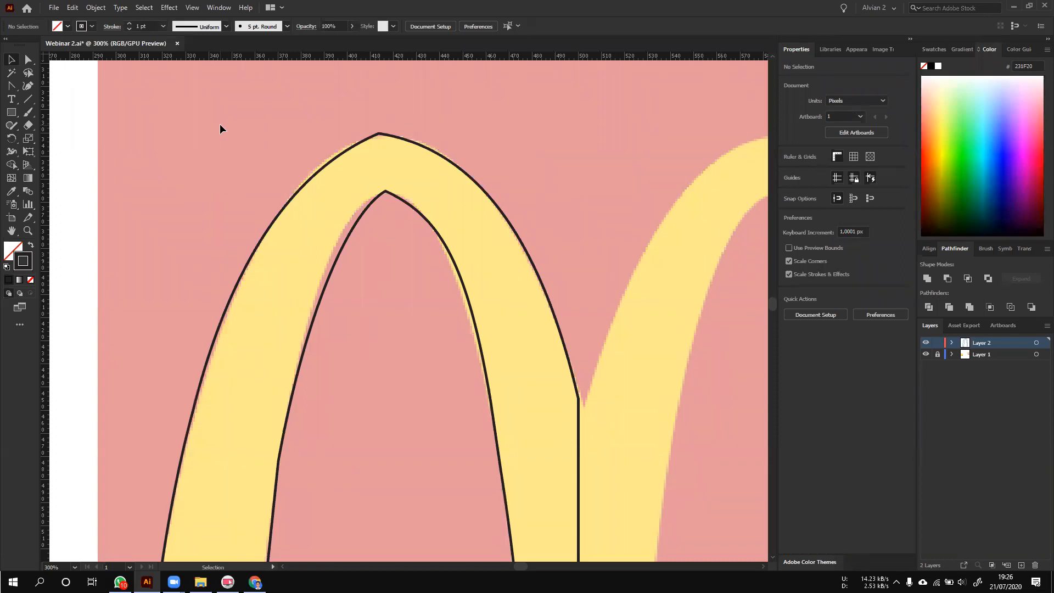
- Select the arch's peak anchors with Direct Selection and round the outer peak's corner to about 29.4 px
click(28, 60)
drag(330, 119, 533, 281)
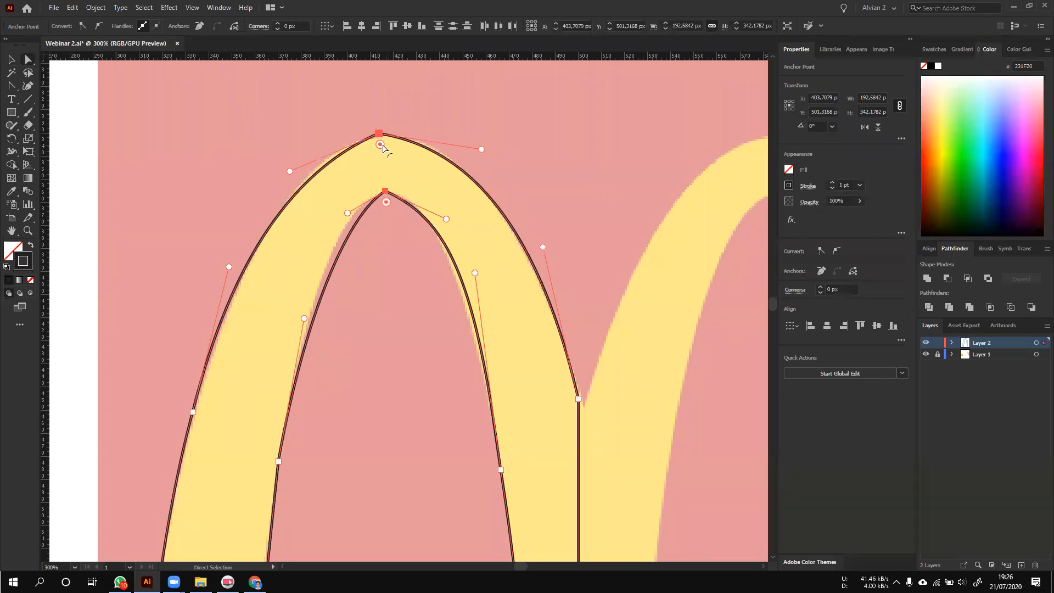
click(331, 105)
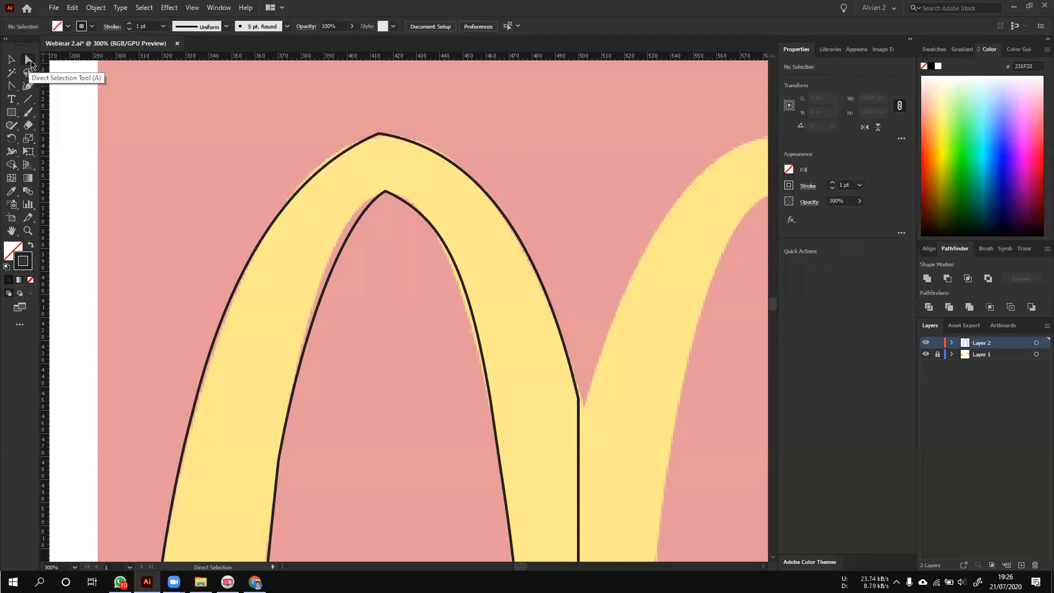
drag(328, 105, 485, 208)
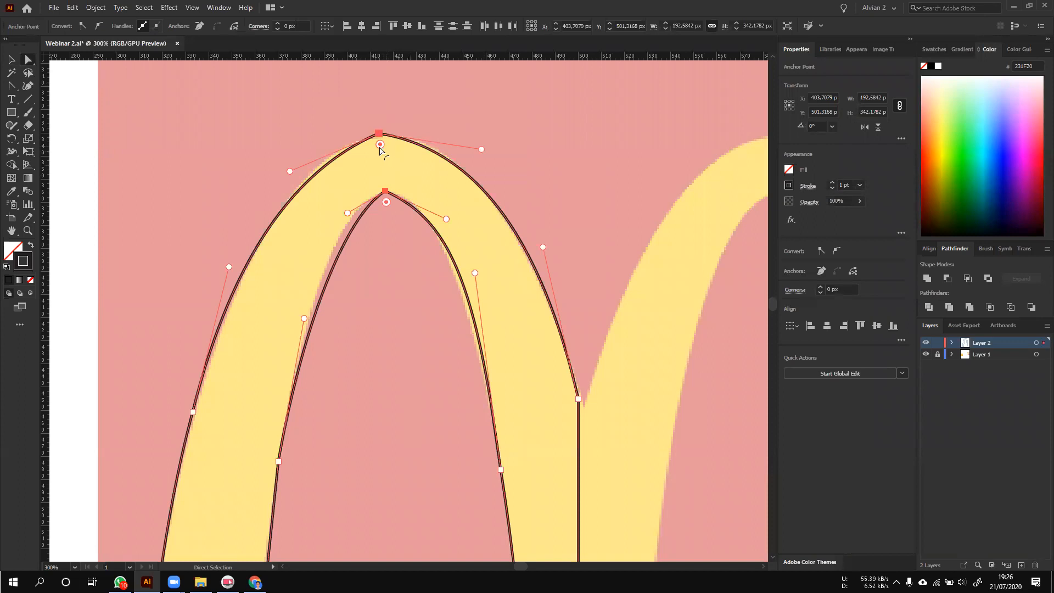
drag(383, 152, 385, 206)
click(9, 60)
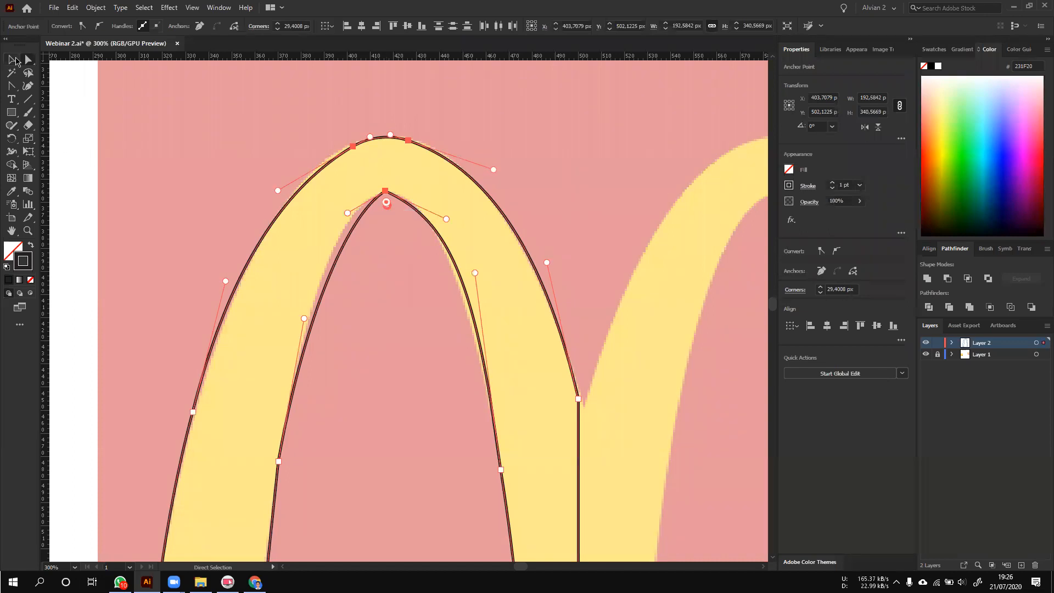
click(192, 160)
- Reselect the anchor points around the arch's peaks and try to round the inner peak's corner
scroll(384, 179, up, 2)
drag(387, 177, 379, 262)
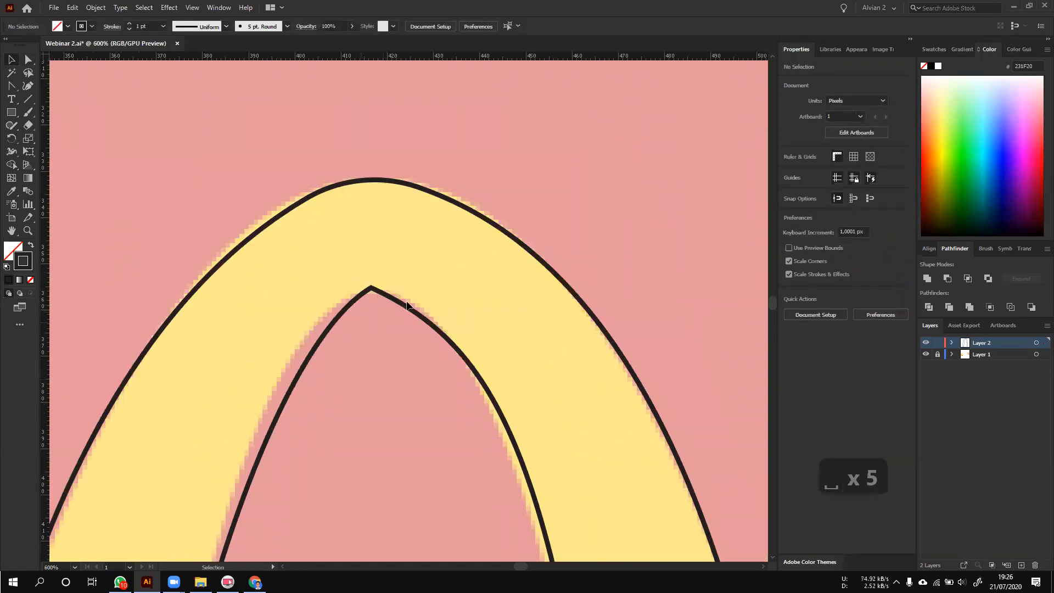
click(365, 180)
scroll(371, 187, up, 1)
click(366, 165)
scroll(365, 163, down, 2)
click(29, 59)
click(365, 183)
scroll(362, 182, up, 1)
drag(294, 151, 512, 399)
scroll(476, 364, down, 1)
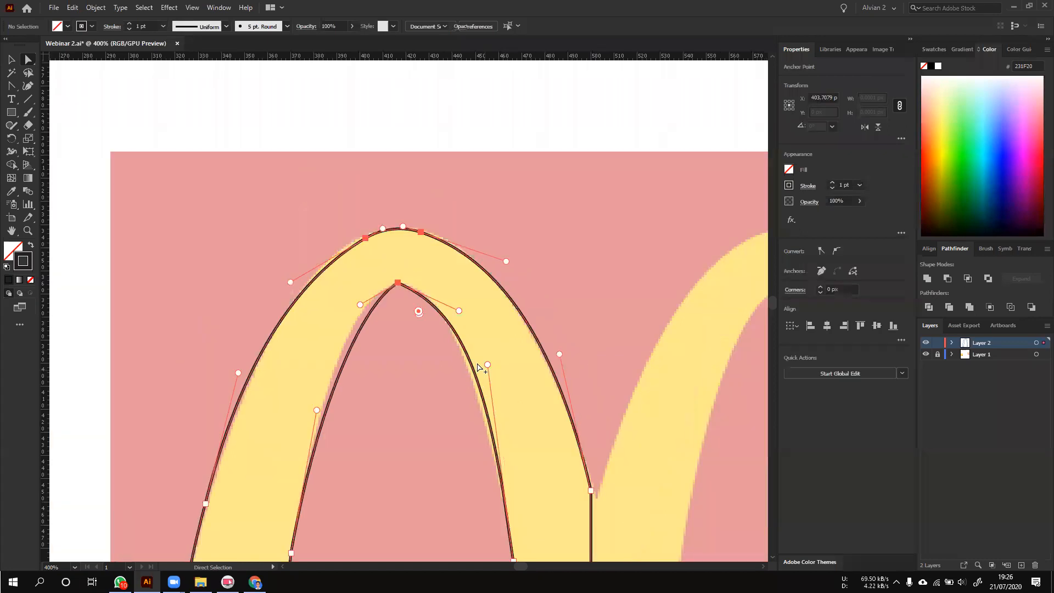
scroll(411, 236, up, 1)
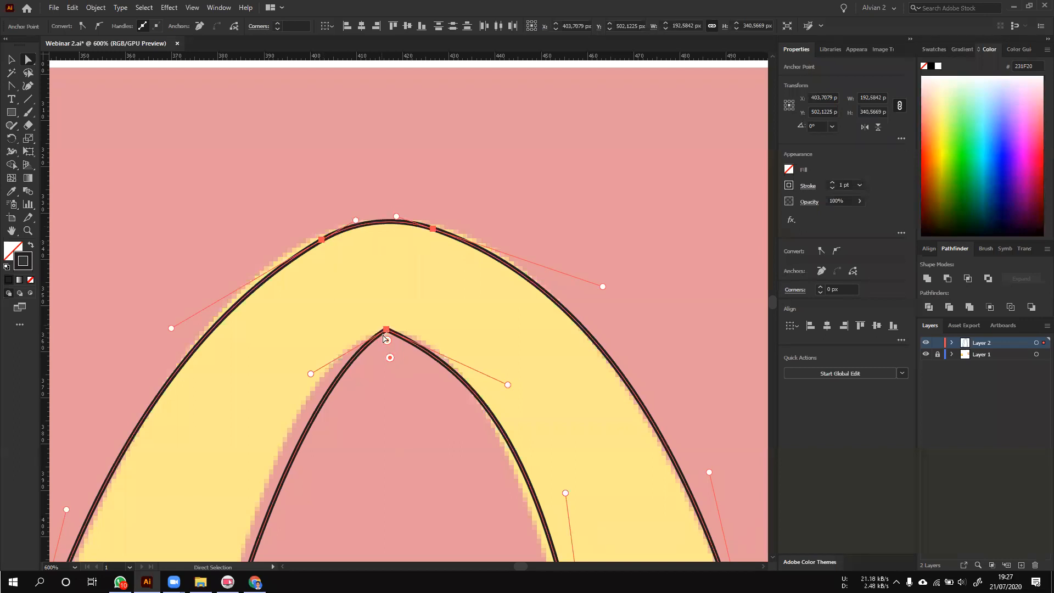
drag(387, 343, 405, 402)
scroll(404, 396, down, 5)
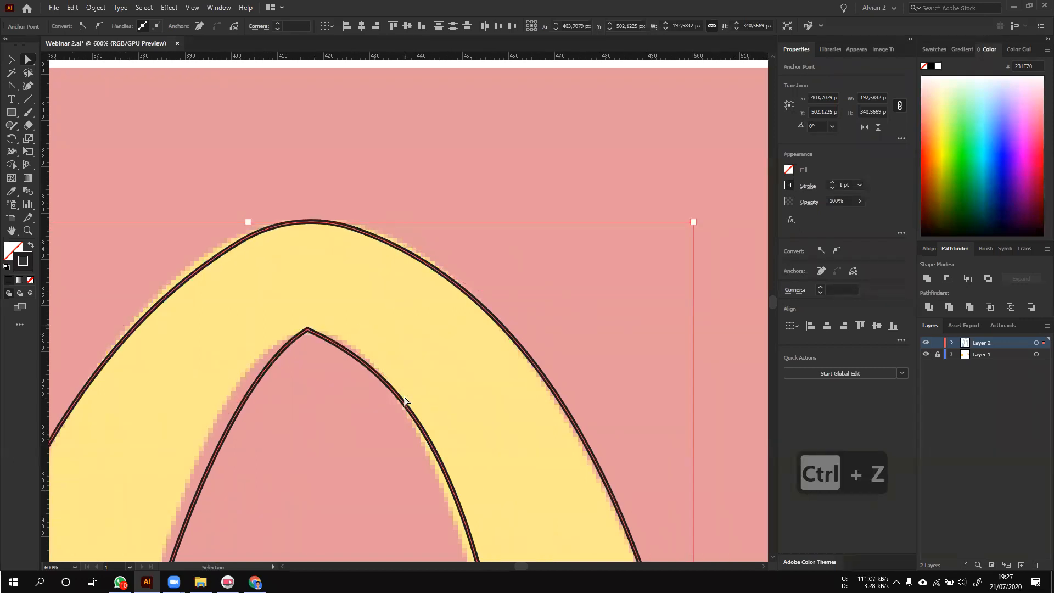
- Try rounding the inner peak alone with its live corner control, and undo the rounding
scroll(343, 252, up, 4)
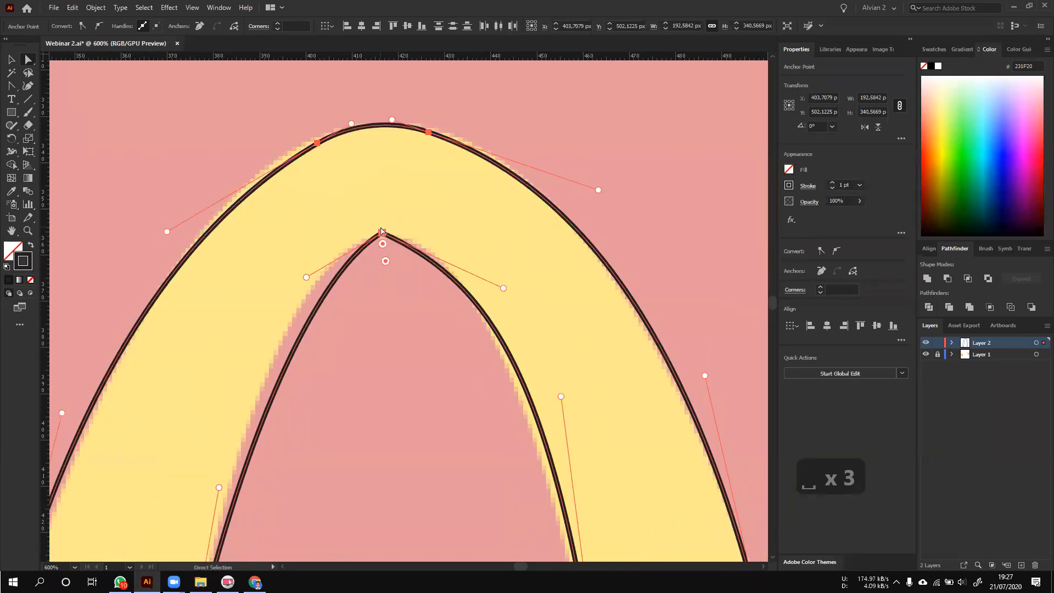
click(382, 231)
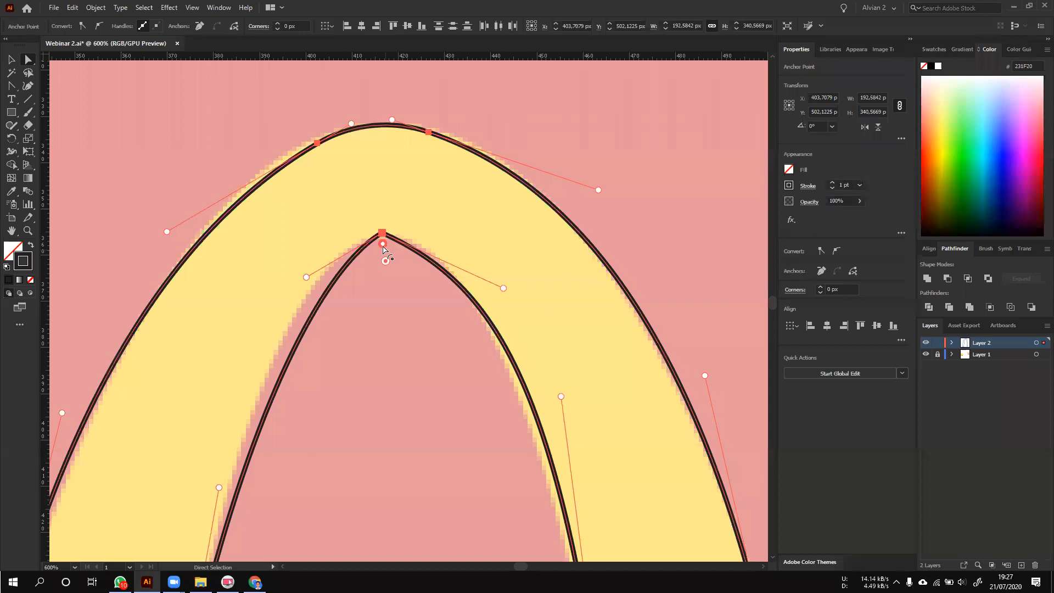
drag(383, 244, 386, 287)
click(405, 337)
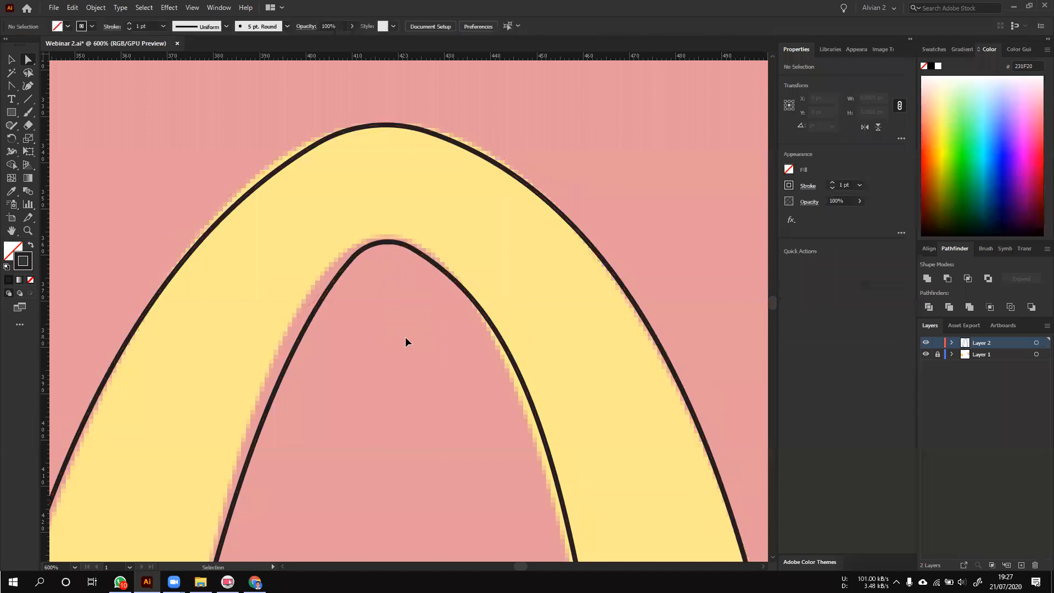
key(ctrl+z)
scroll(405, 337, down, 6)
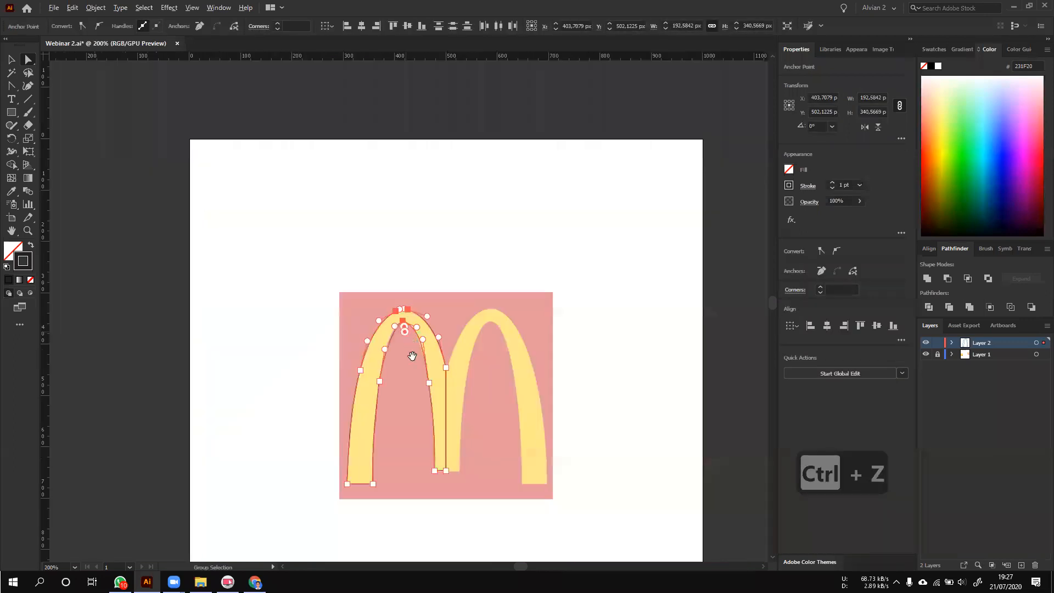
- Try rounding all corners of the traced arch at once to about 11 px, and undo the rounding
drag(413, 356, 394, 300)
drag(308, 206, 443, 439)
scroll(391, 297, up, 2)
scroll(393, 314, down, 1)
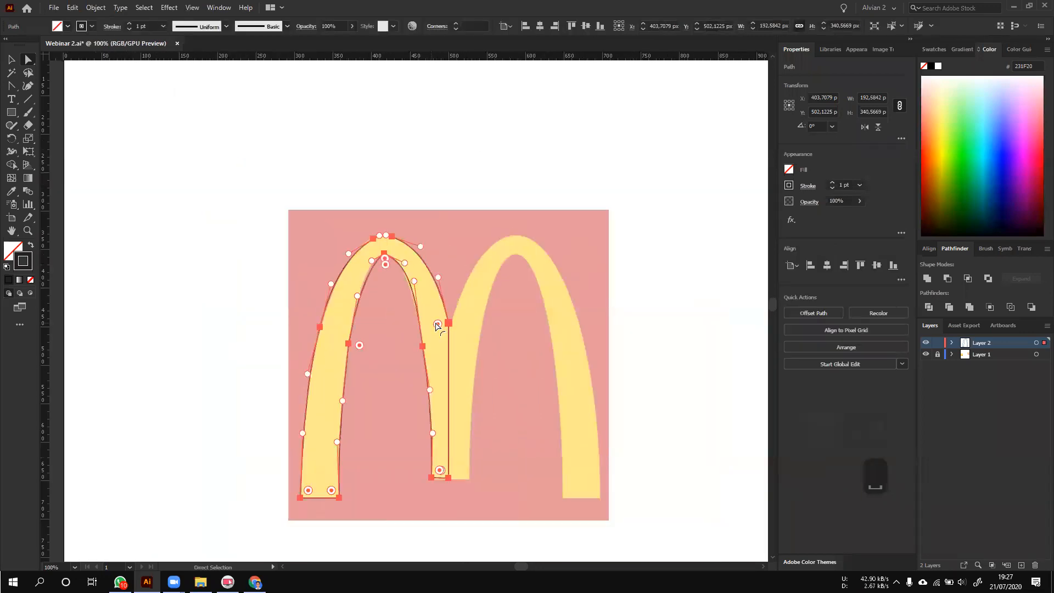
drag(437, 326, 328, 328)
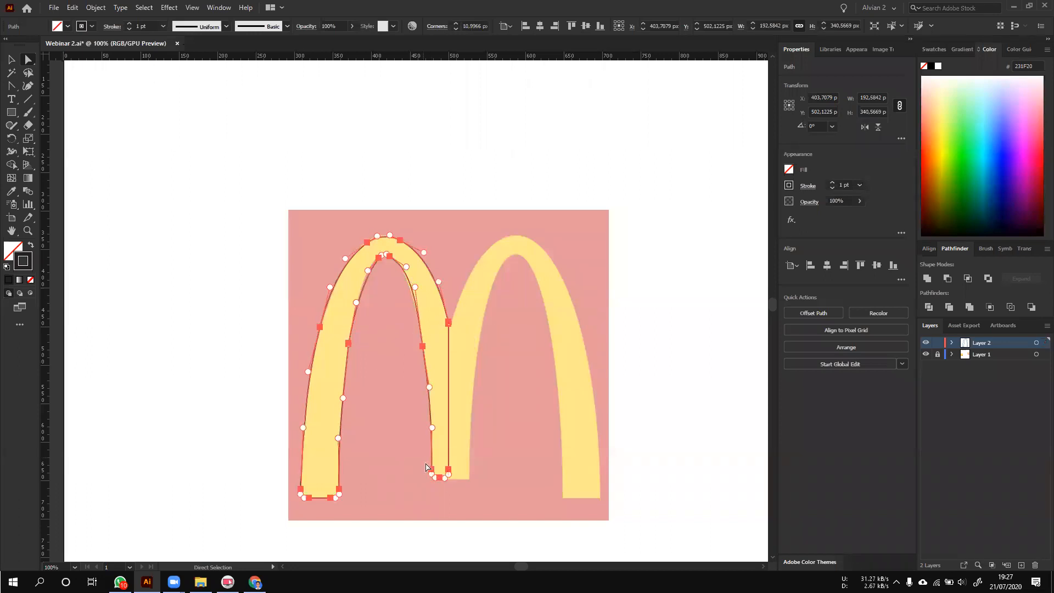
click(440, 481)
scroll(439, 481, up, 2)
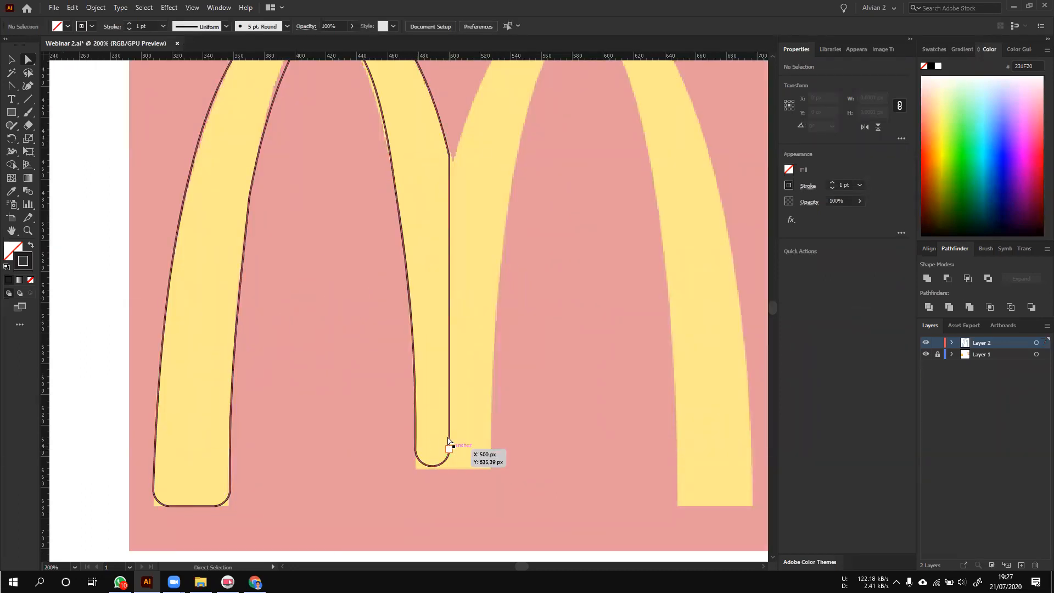
key(ctrl+z)
key(ctrl+z)
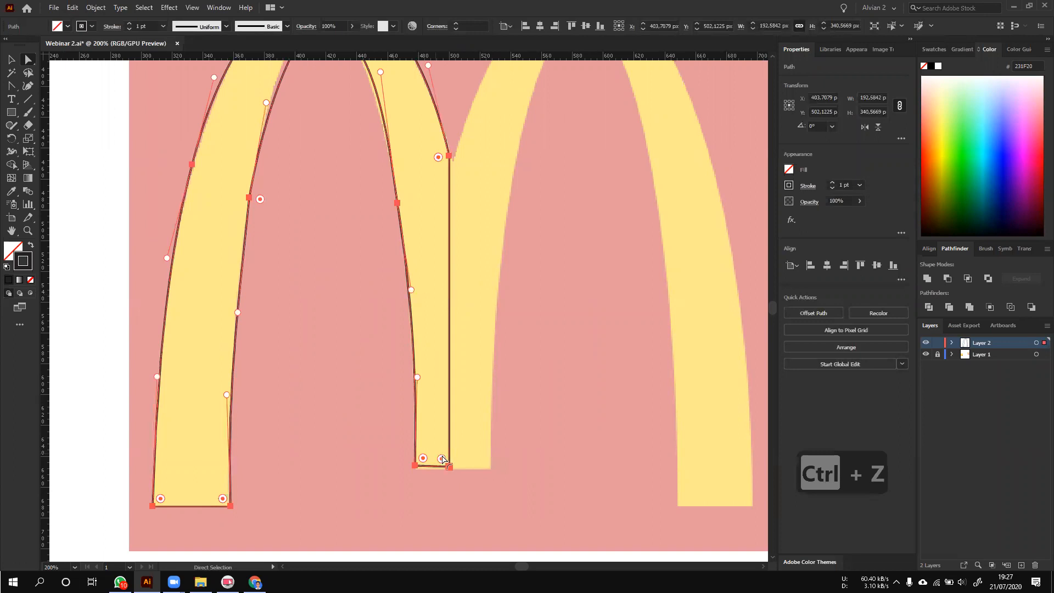
key(ctrl+z)
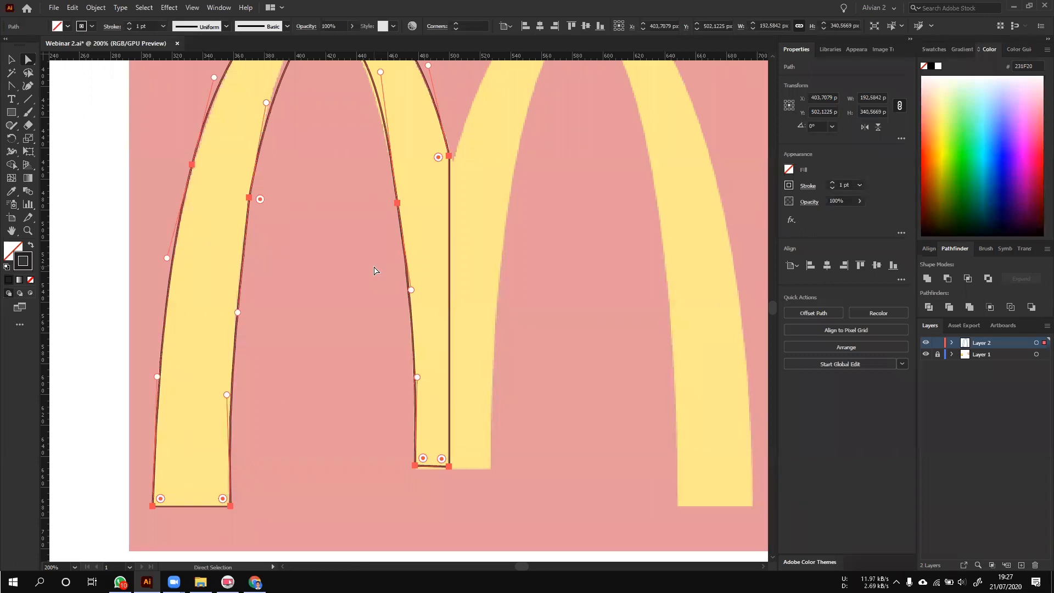
- Round the outline's corner where the outer curve meets the vertical centre edge, and check the arch as a whole
scroll(437, 228, up, 2)
drag(438, 227, 363, 232)
key(v)
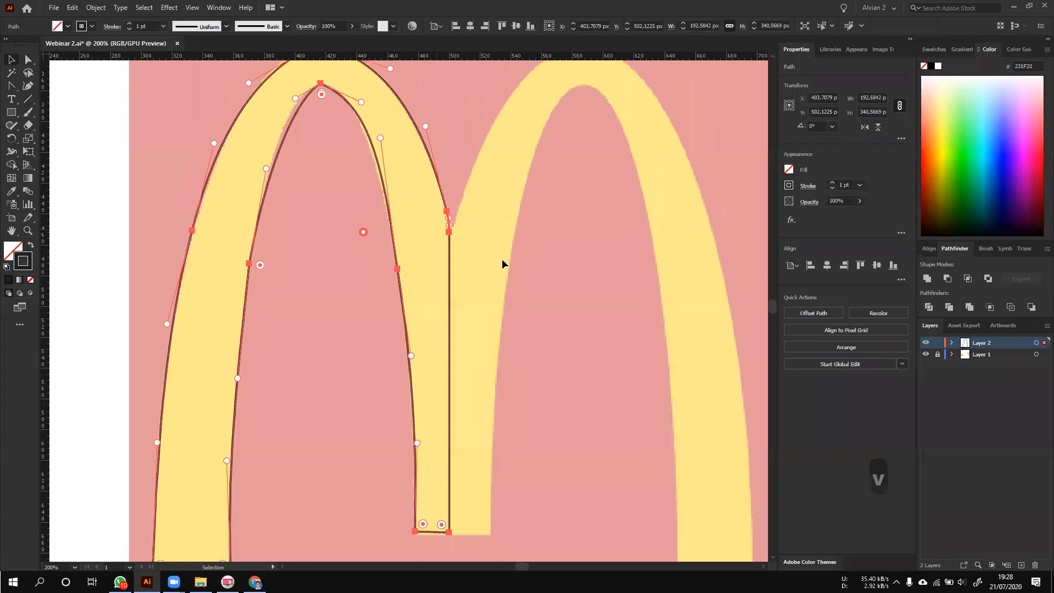
click(502, 258)
scroll(455, 285, up, 1)
scroll(454, 275, down, 2)
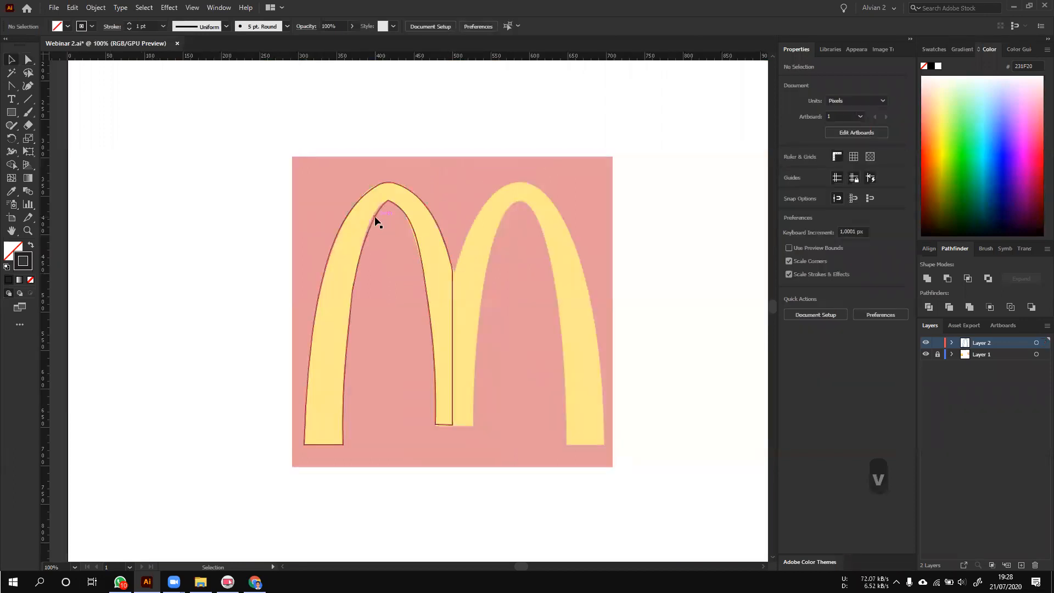
key(ctrl+a)
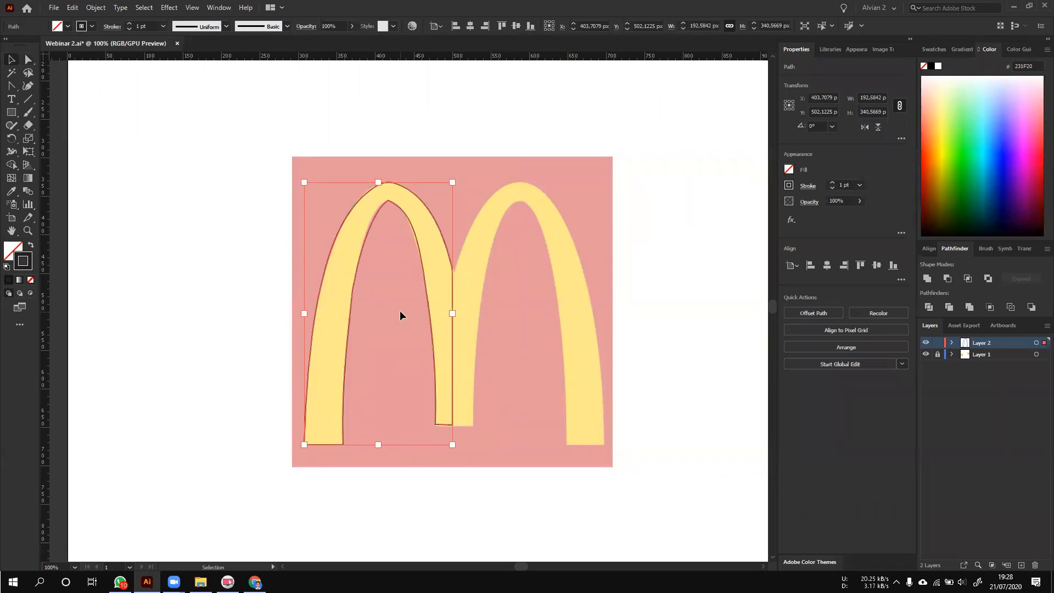
right_click(398, 310)
click(91, 148)
- Draw a practice rectangle about 74 × 39 px in the empty area left of the M
key(m)
drag(109, 158, 165, 189)
- Draw a circle about 38 px wide overlapping the rectangle's right end, and select both shapes
click(13, 114)
drag(13, 114, 61, 139)
scroll(175, 161, up, 2)
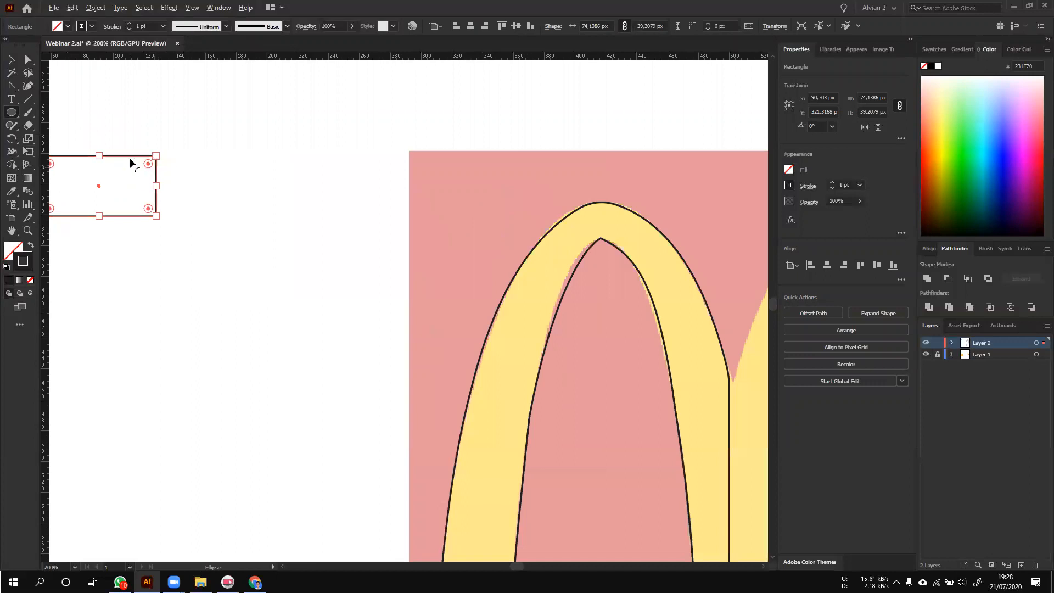
drag(182, 209, 212, 193)
key(v)
key(space)
mouse_move(273, 268)
mouse_down()
mouse_move(296, 262)
mouse_move(279, 255)
mouse_up()
drag(288, 205, 291, 205)
drag(367, 297, 180, 175)
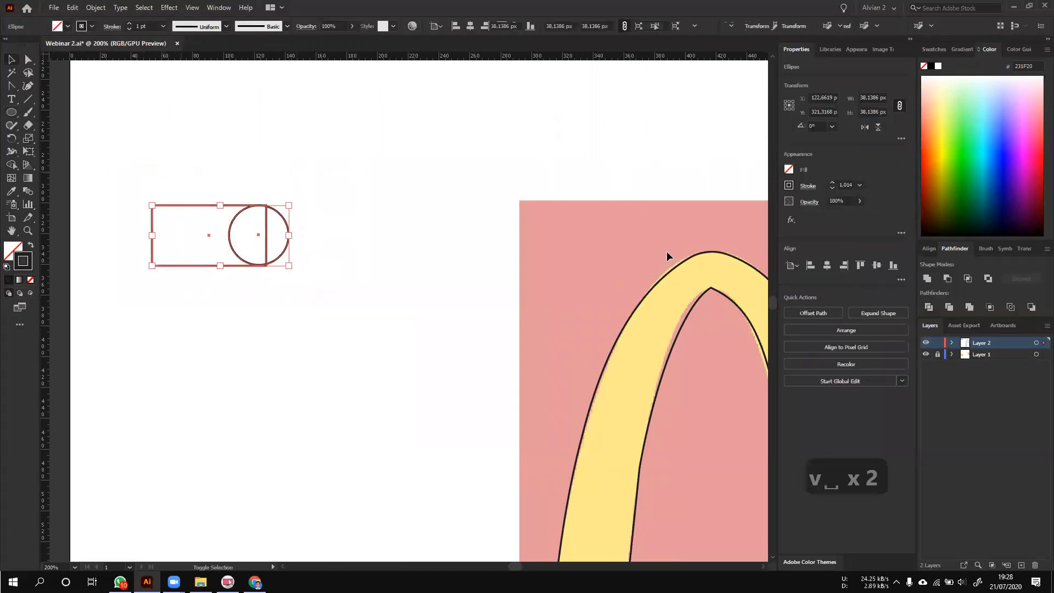
- Unite the rectangle and circle into one shape, inspect the joins, and undo the merge
click(927, 281)
click(429, 220)
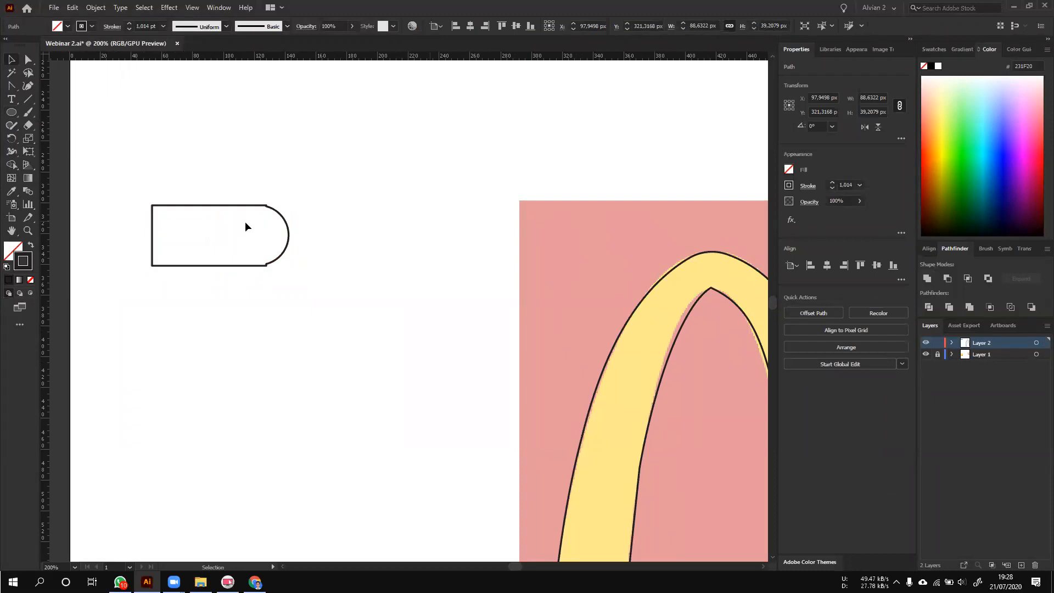
scroll(224, 218, up, 2)
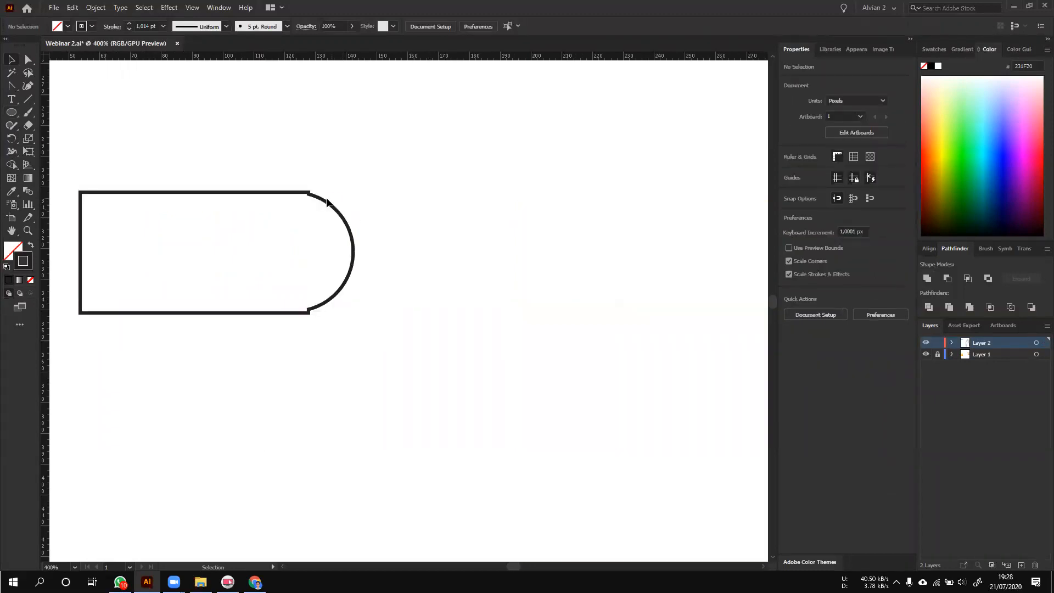
key(ctrl+z)
scroll(321, 202, up, 2)
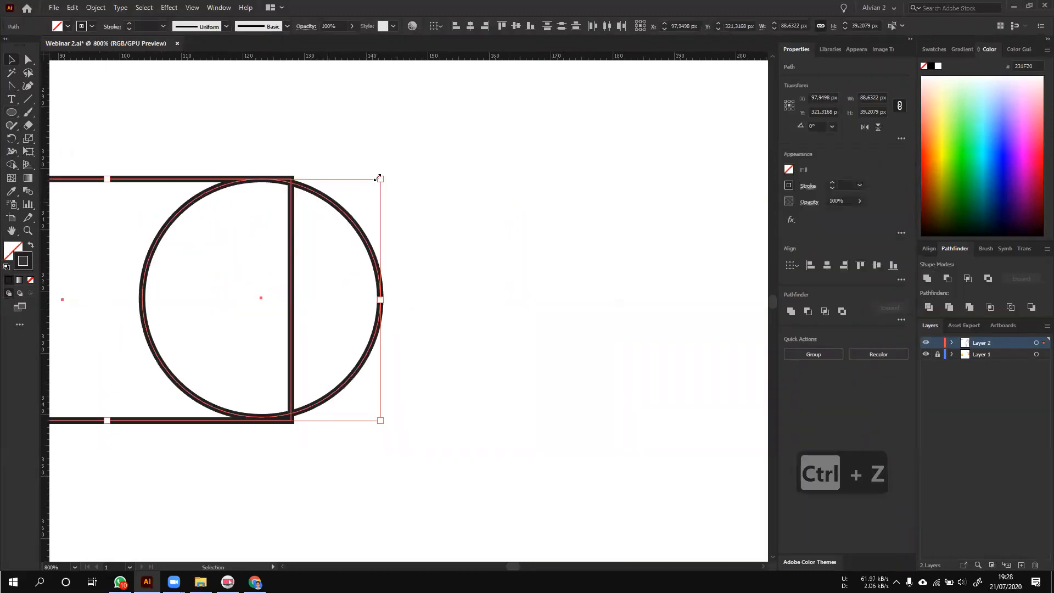
- Enlarge the overlapping shapes slightly and unite them into one round-ended shape about 90 × 39 px
drag(381, 174, 388, 172)
click(440, 213)
click(369, 242)
mouse_move(387, 302)
mouse_down()
mouse_move(387, 313)
mouse_move(388, 300)
mouse_up()
click(426, 169)
key(ctrl+a)
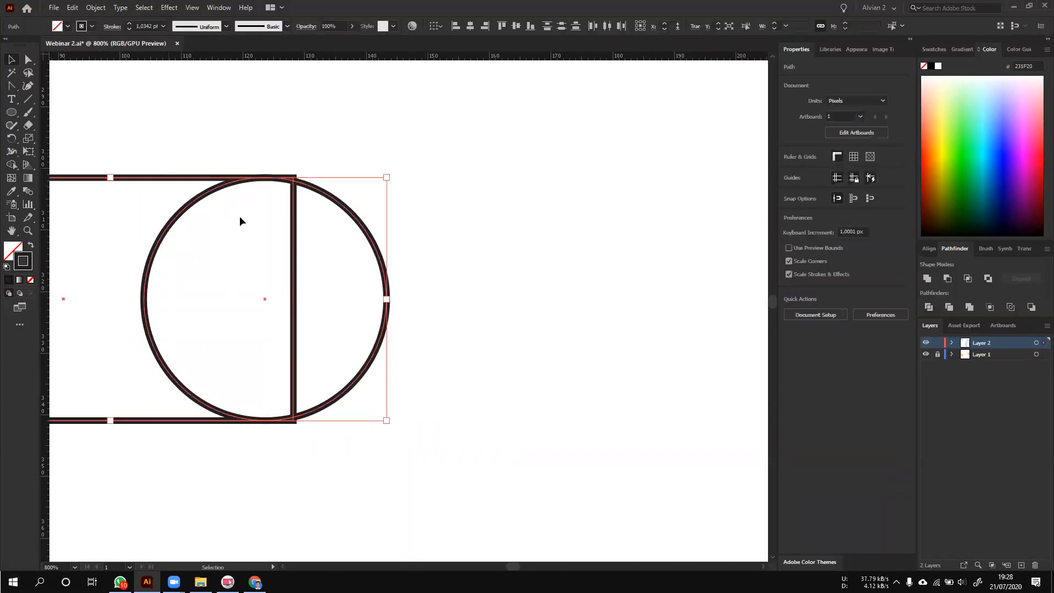
key(ctrl+minus)
key(ctrl+minus)
drag(224, 204, 370, 200)
click(927, 278)
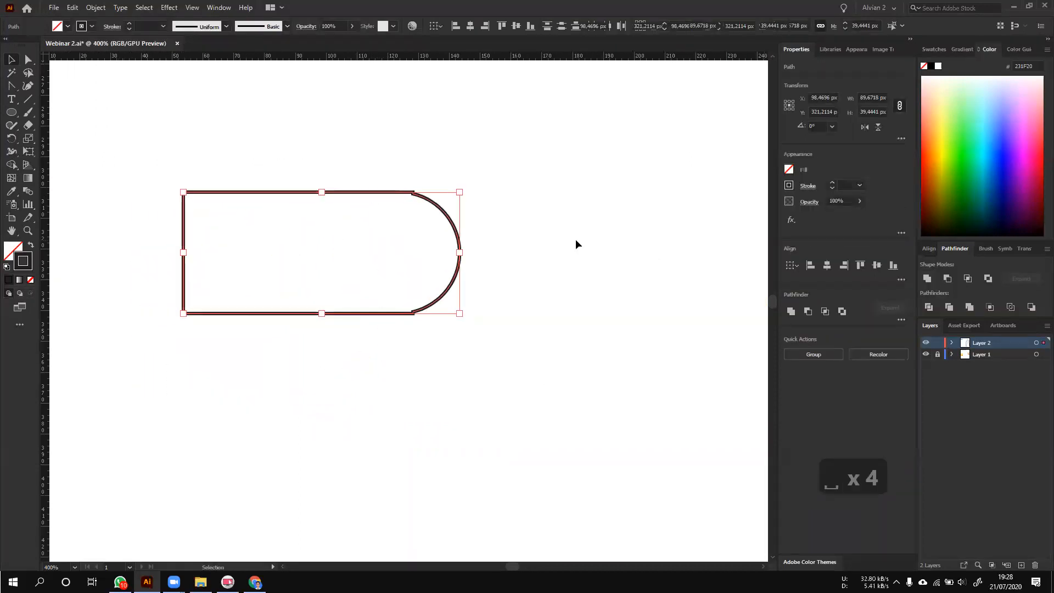
- Delete the united practice shape left of the M
click(575, 238)
key(ctrl+minus)
drag(538, 233, 379, 235)
key(ctrl+minus)
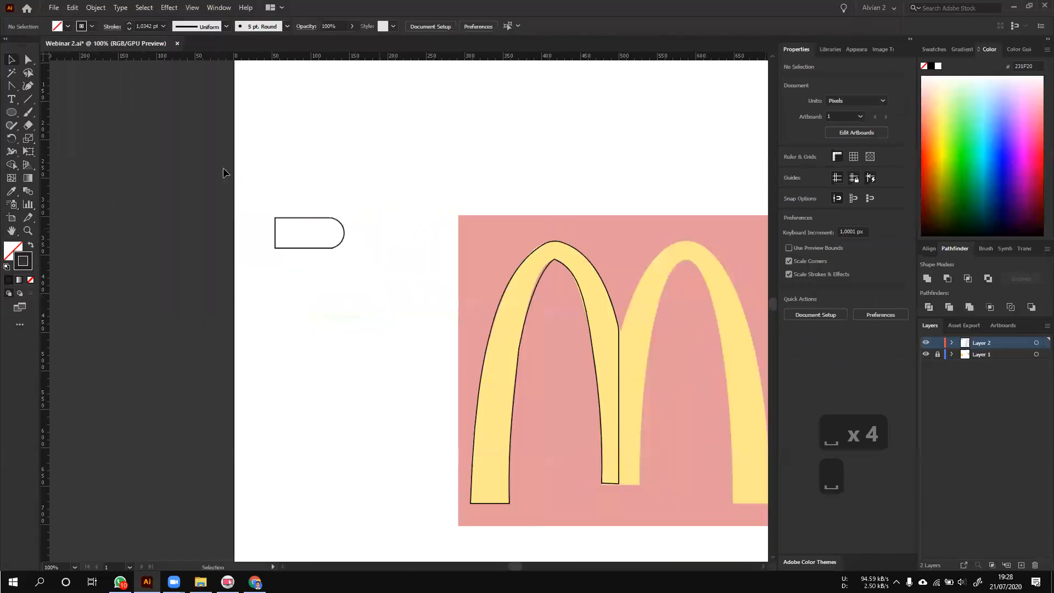
drag(385, 300, 200, 140)
key(Delete)
scroll(304, 305, down, 1)
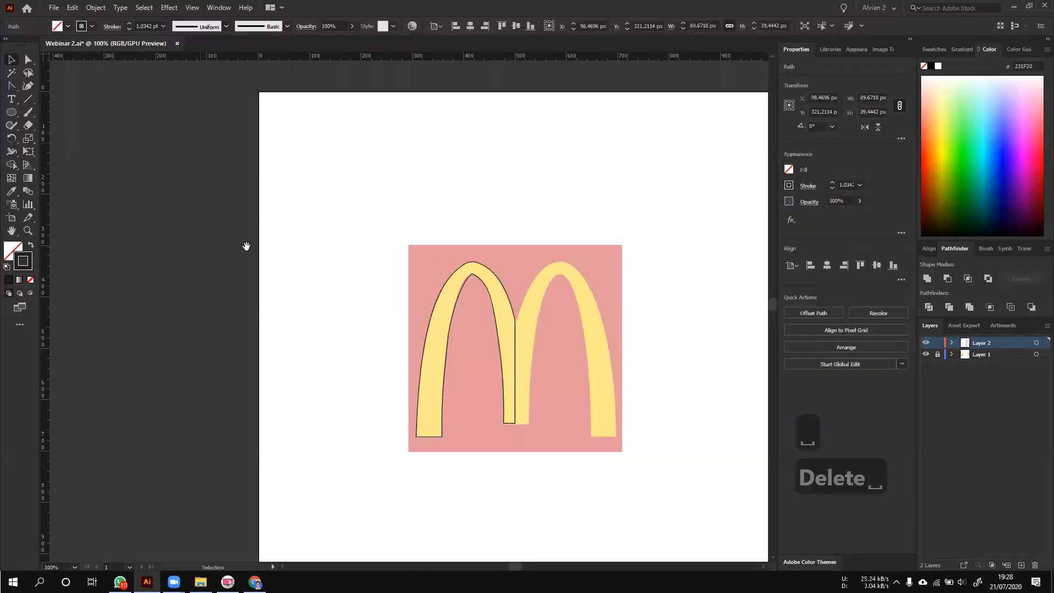
- Delete the traced outline of the left arch from Layer 2
scroll(409, 303, up, 1)
click(448, 324)
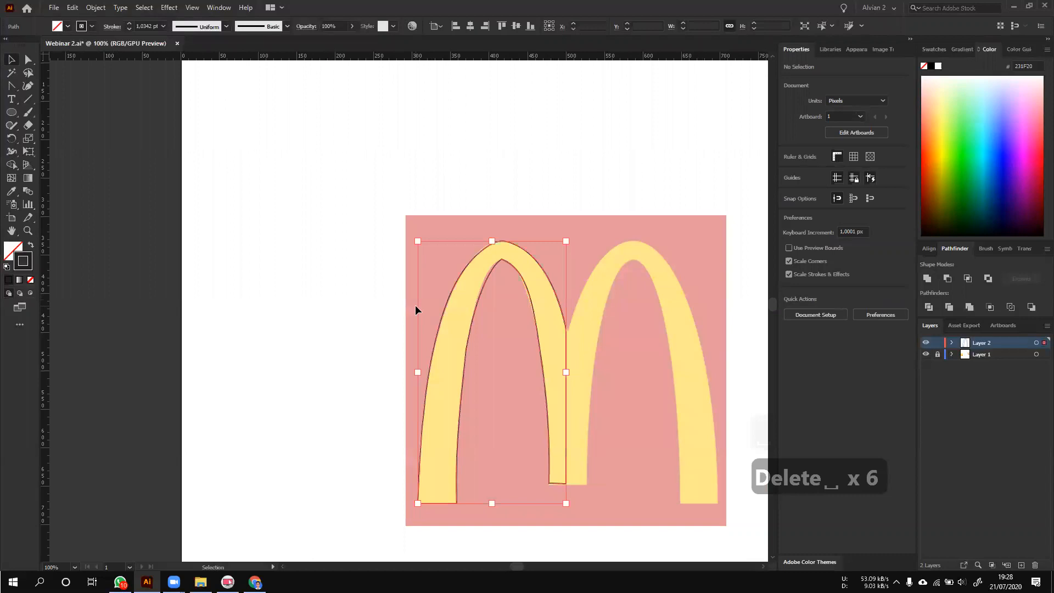
drag(414, 305, 276, 256)
key(Delete)
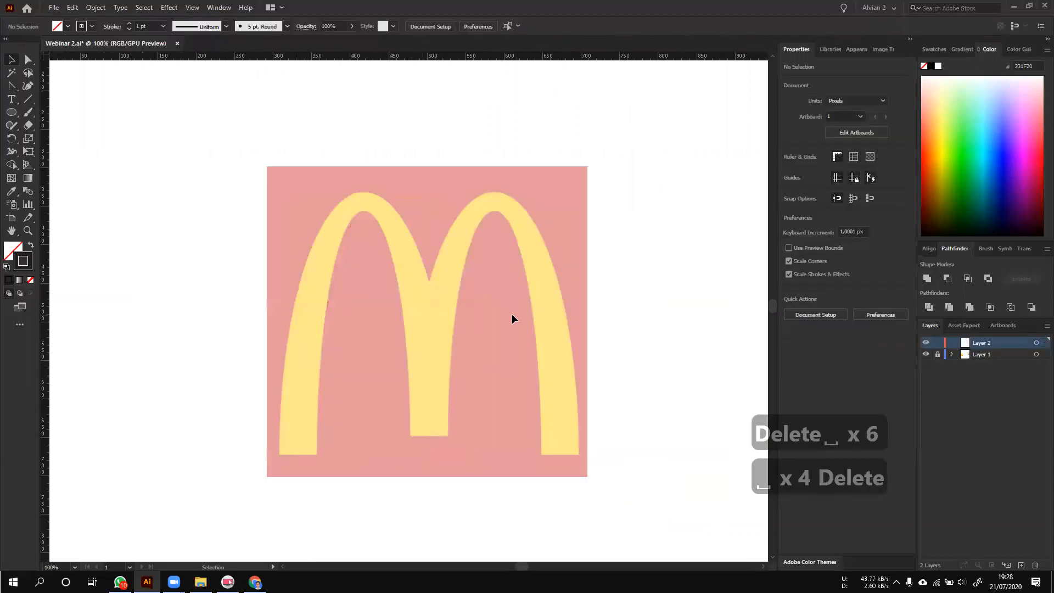
- Review the Curvature tool and the Pen tool's variants for adding, deleting and converting anchor points
click(27, 86)
click(42, 88)
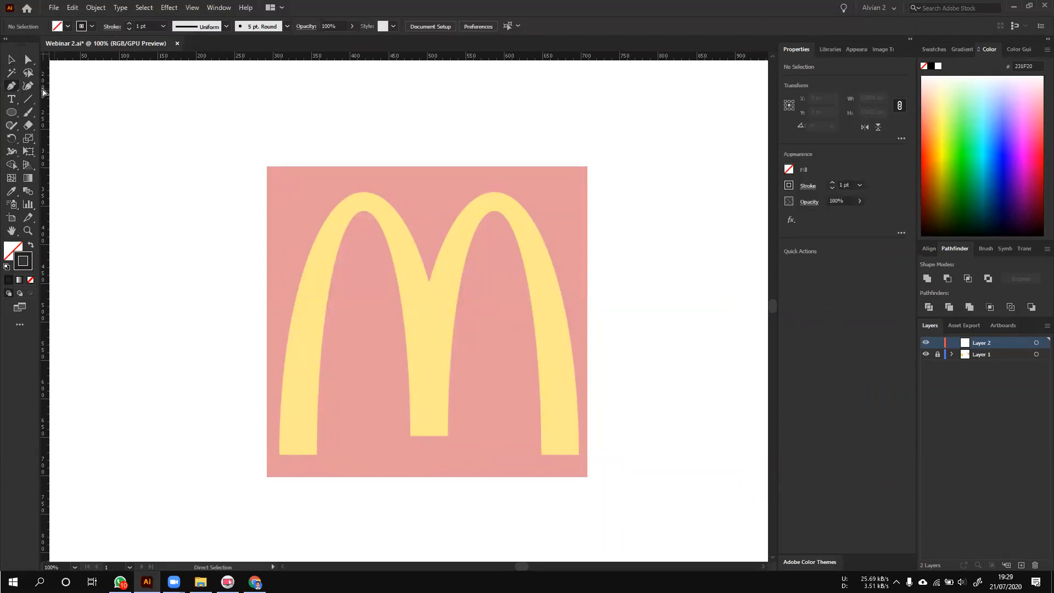
click(11, 85)
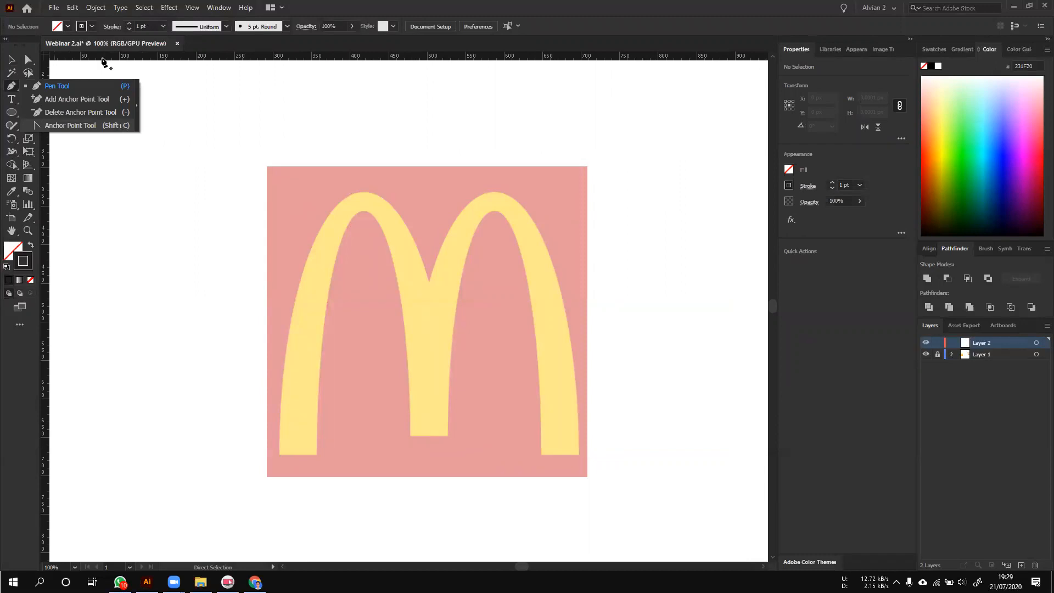
click(11, 59)
click(11, 86)
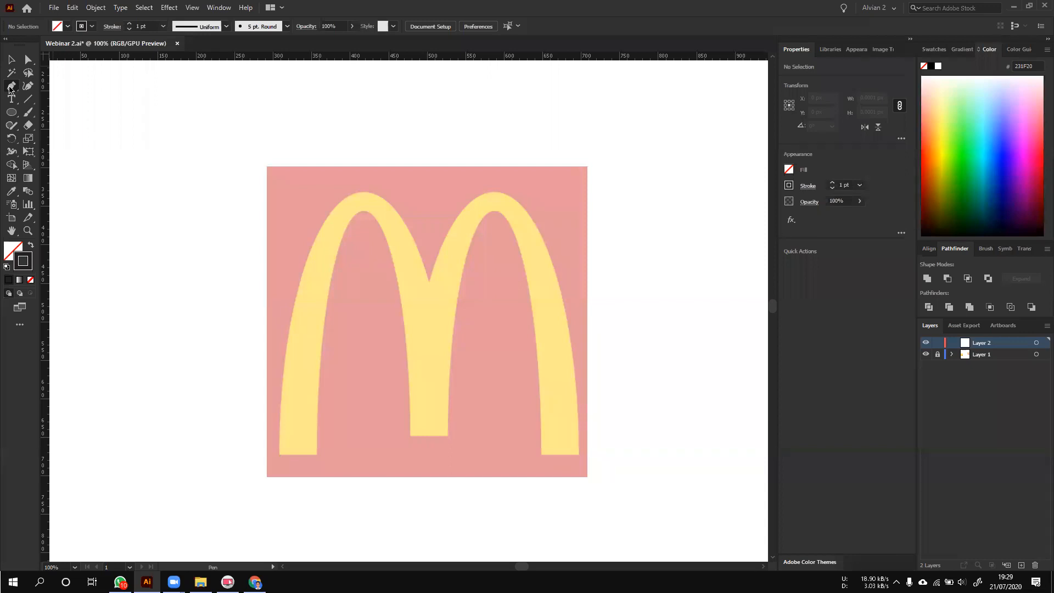
click(9, 88)
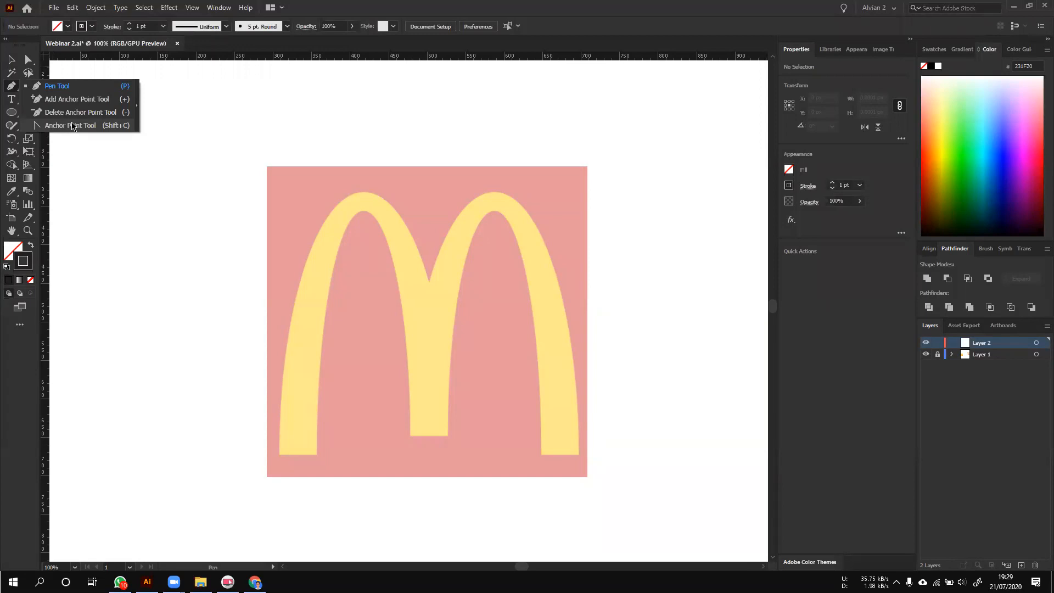
- Undo the deletion of the traced arch outline and deselect the outline
click(278, 224)
click(8, 60)
key(ctrl+z)
key(ctrl+z)
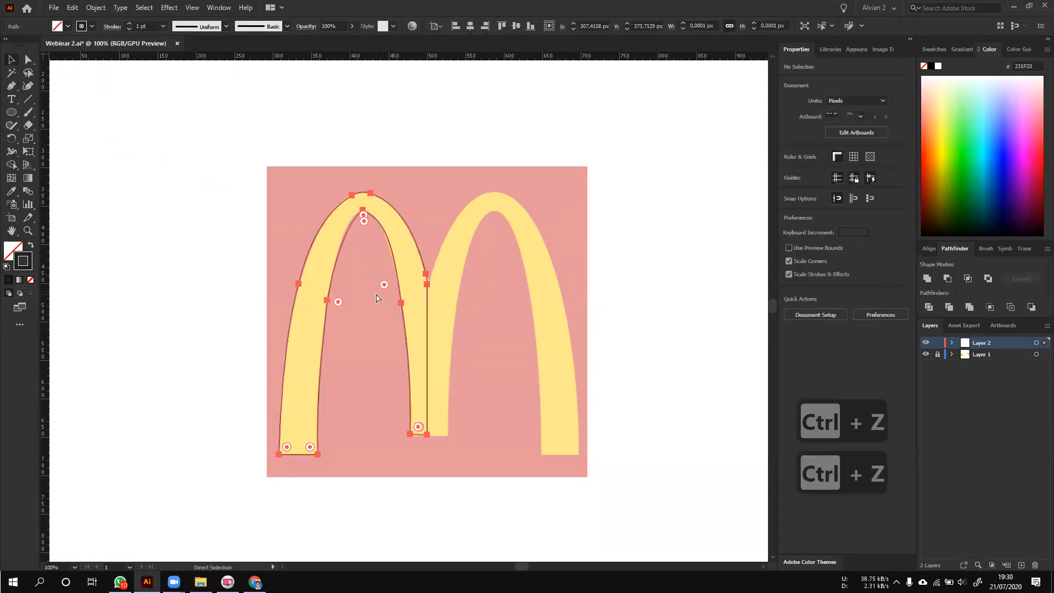
click(203, 222)
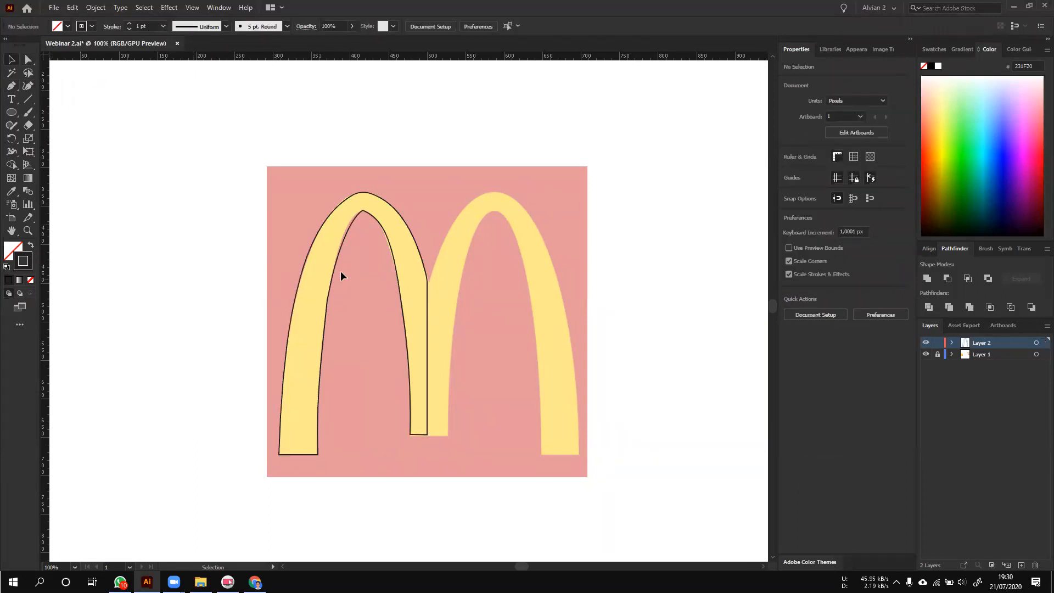
- Compare how the Selection and Direct Selection tools show the arch, as a whole object and as anchor points
click(332, 215)
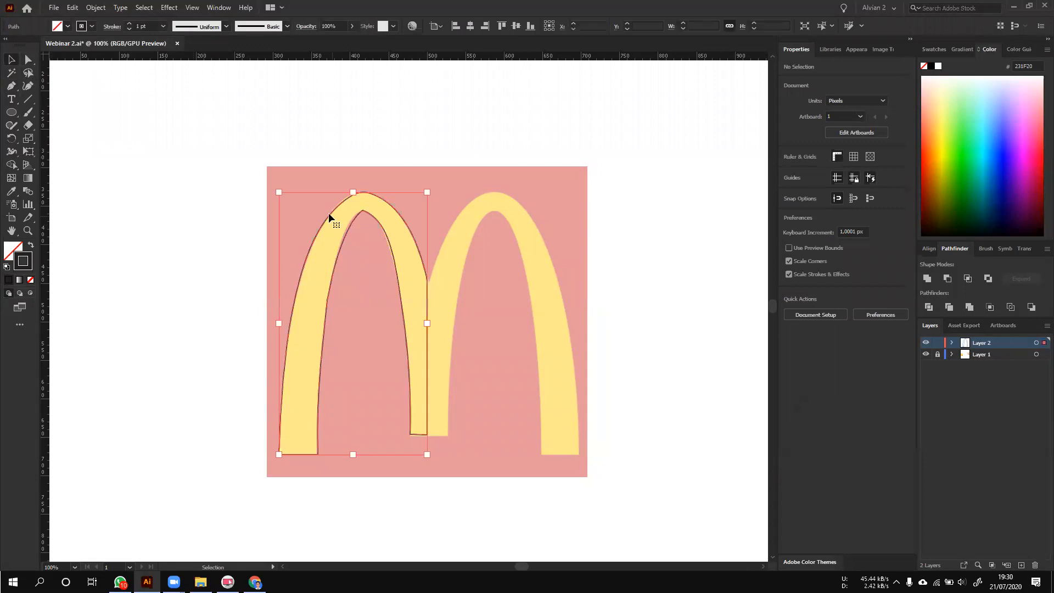
click(27, 60)
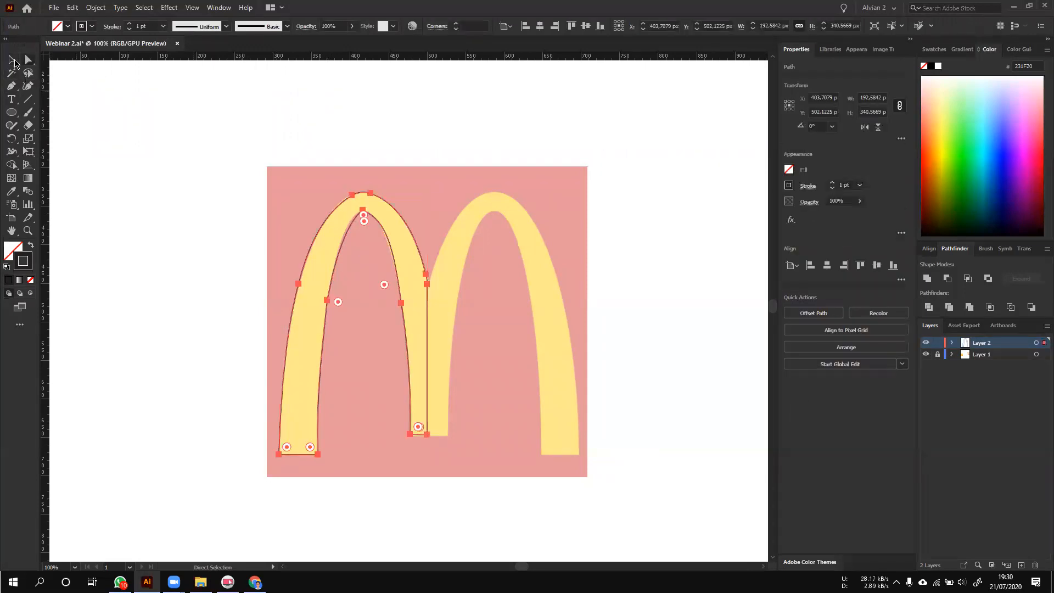
click(14, 61)
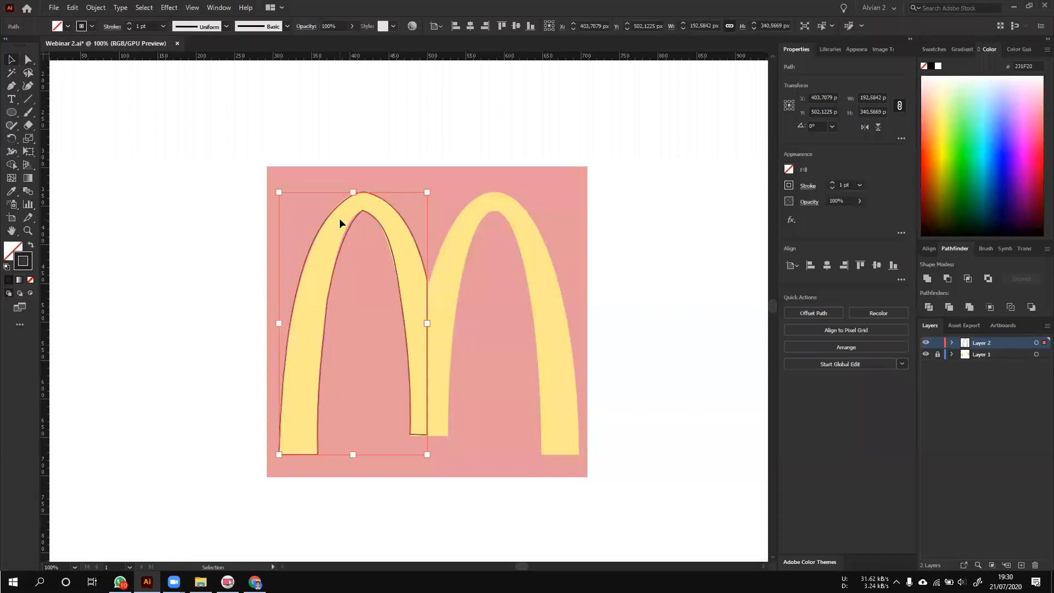
click(31, 59)
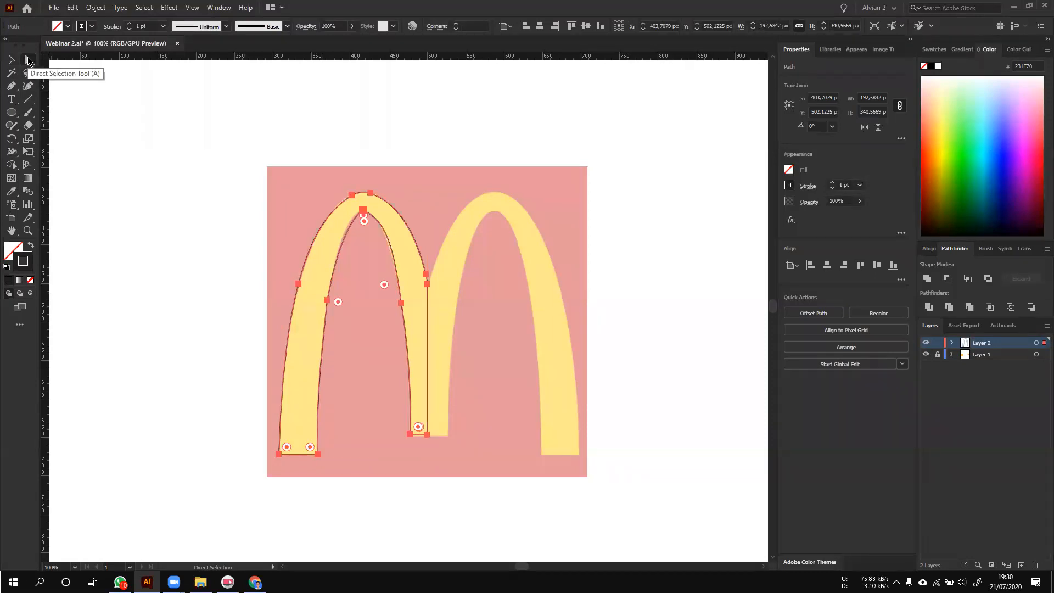
- Try moving single anchors on the arch's outer left curve and inner right curve, undoing each move
click(299, 283)
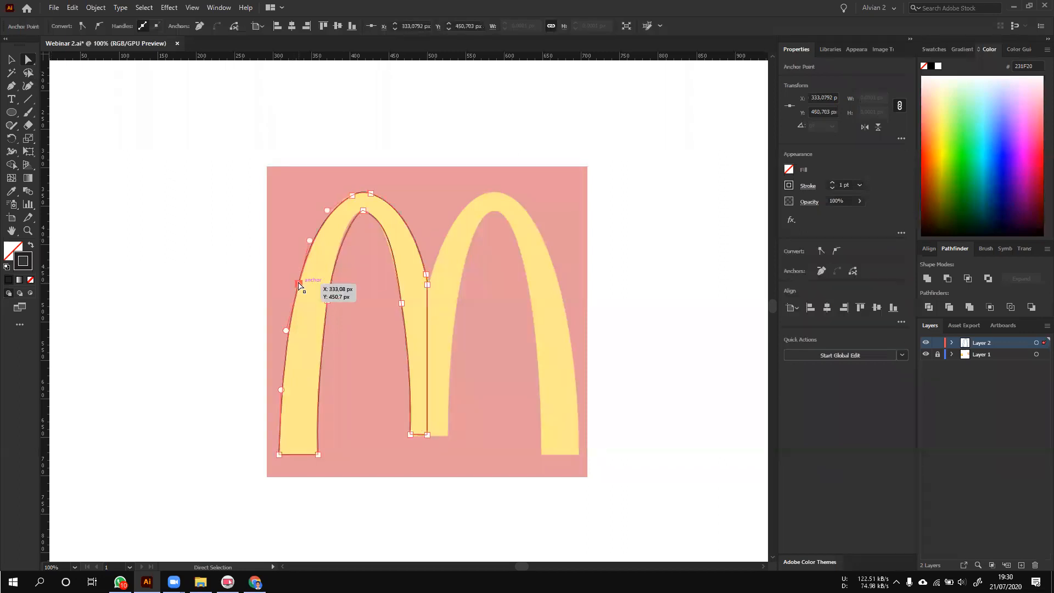
drag(298, 283, 188, 220)
key(ctrl+z)
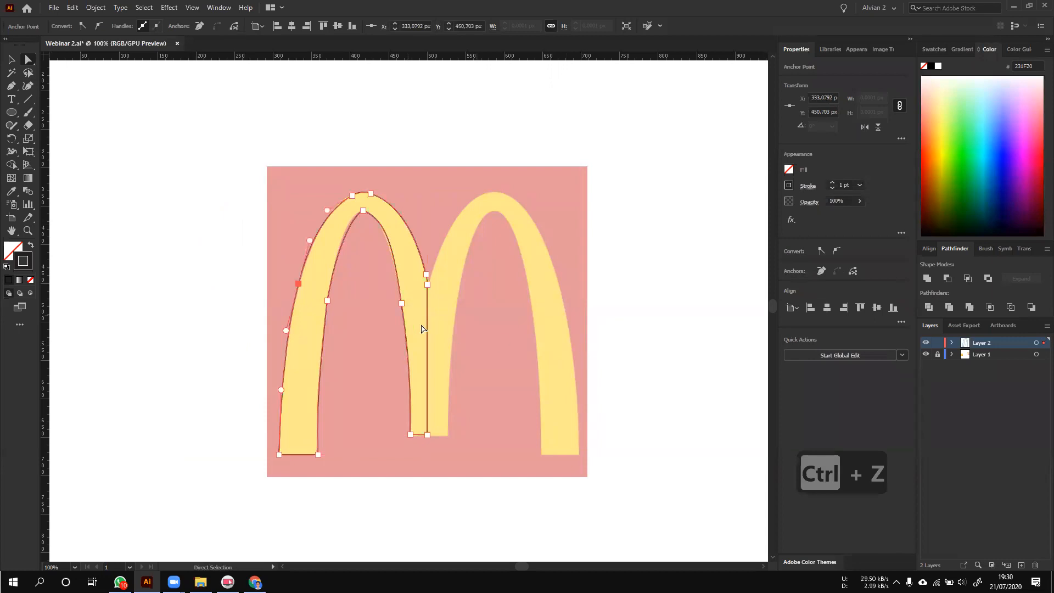
drag(401, 304, 359, 359)
key(ctrl+z)
key(ctrl+z)
- Try widening the left leg by shifting its bottom inner corner and inner curve anchor about 25.7 px right, and undo the changes
drag(323, 454, 337, 453)
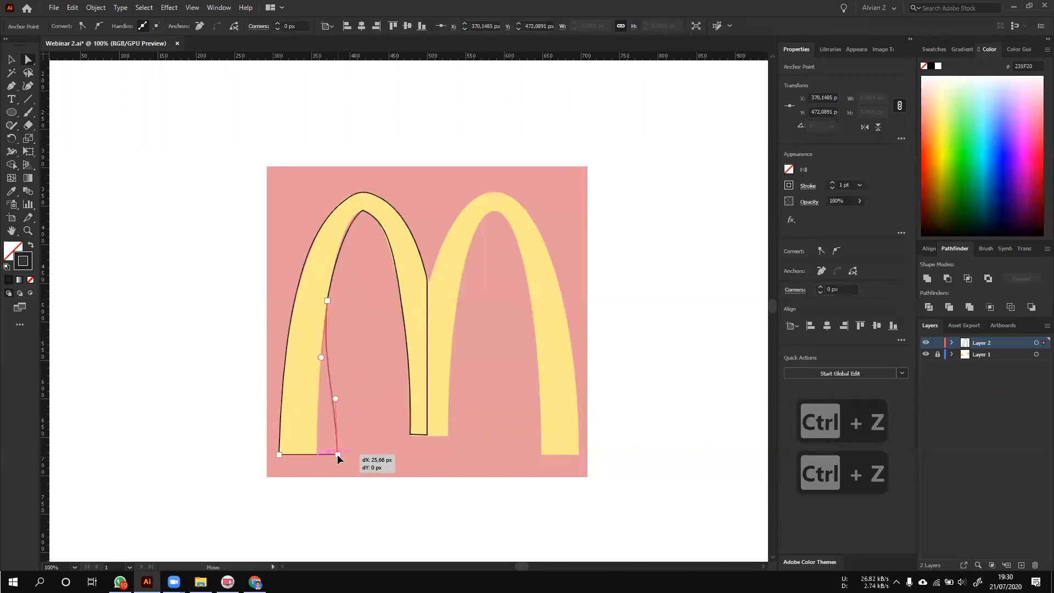
drag(333, 402, 345, 395)
drag(328, 301, 346, 300)
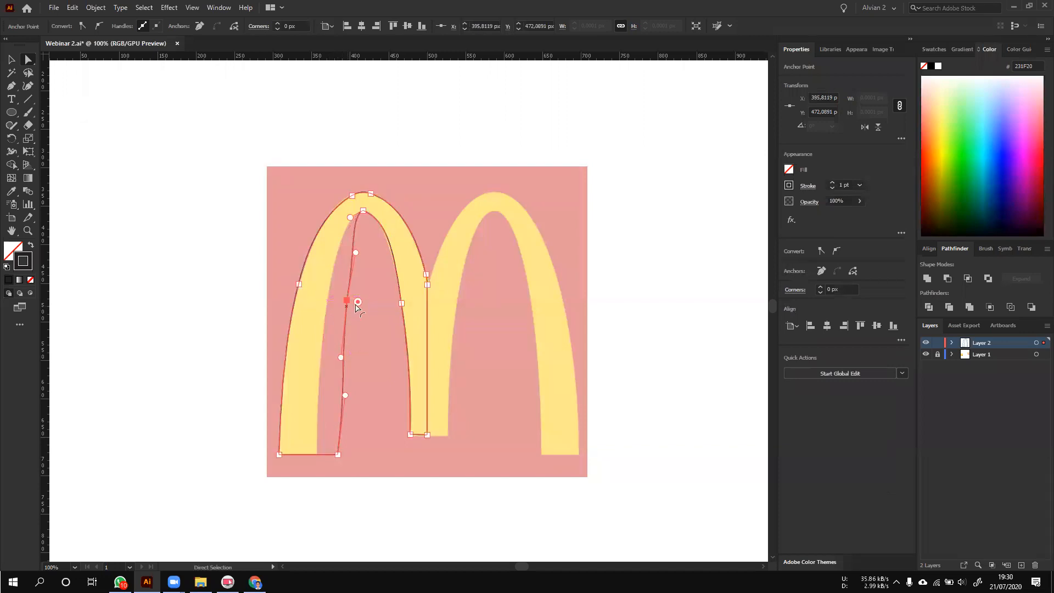
click(369, 355)
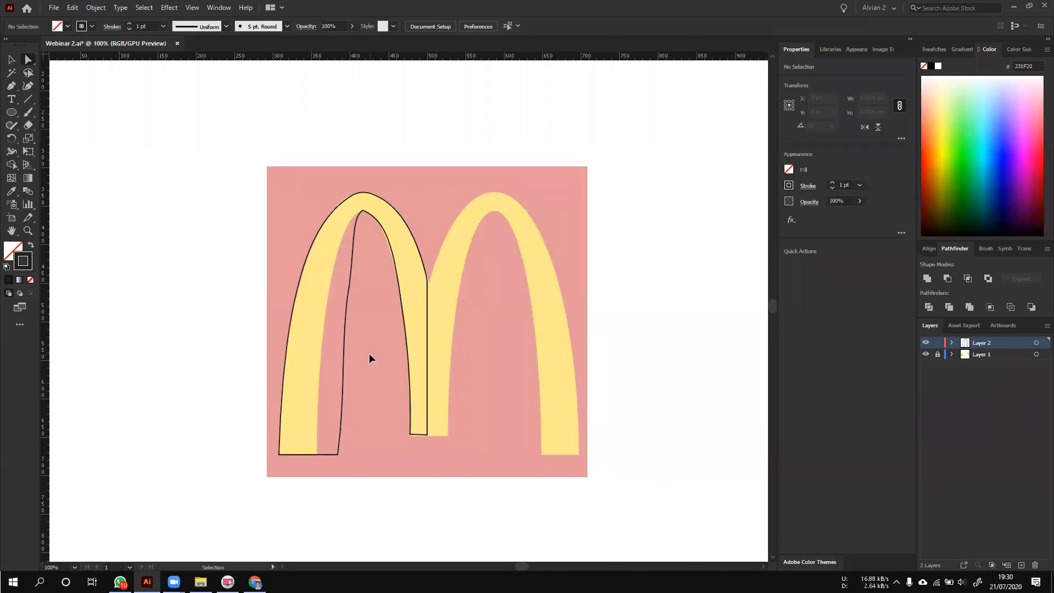
key(ctrl+z)
key(ctrl+z)
key(ctrl+z)
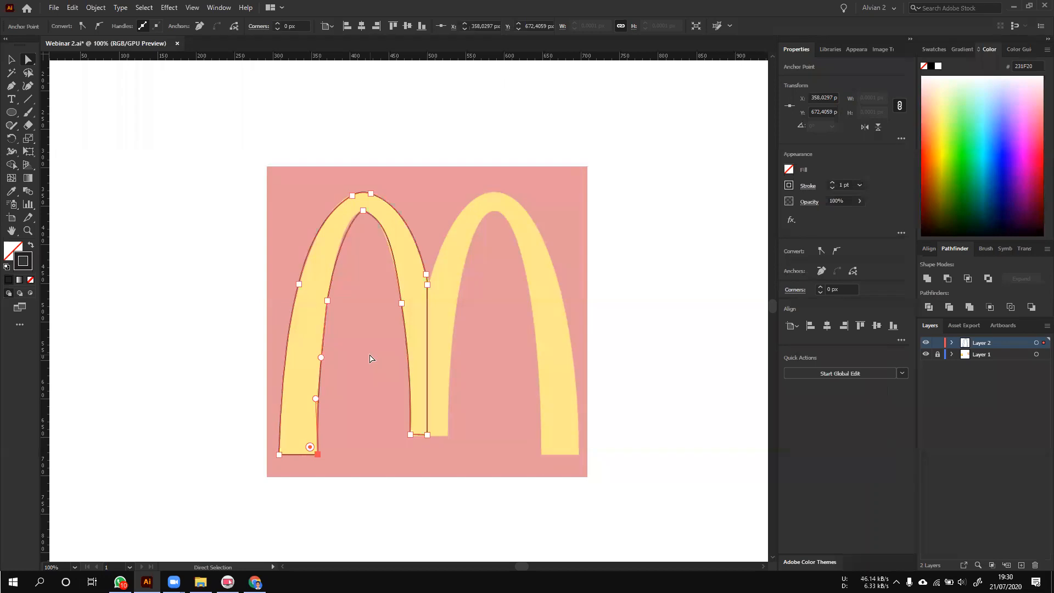
- Add an anchor point to the lower part of the arch's outer left curve with the Add Anchor Point tool
click(14, 86)
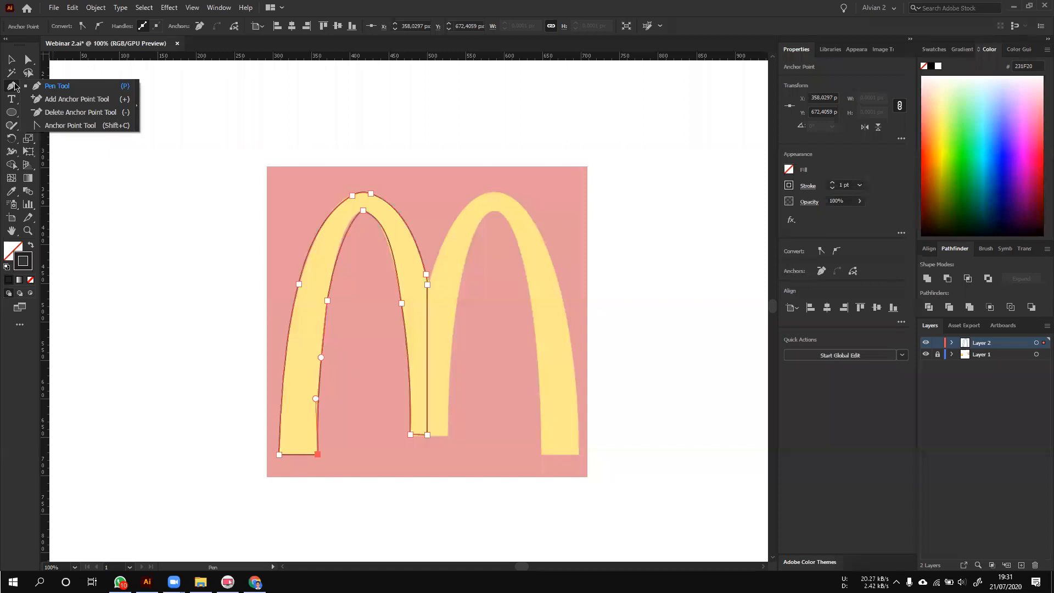
click(62, 101)
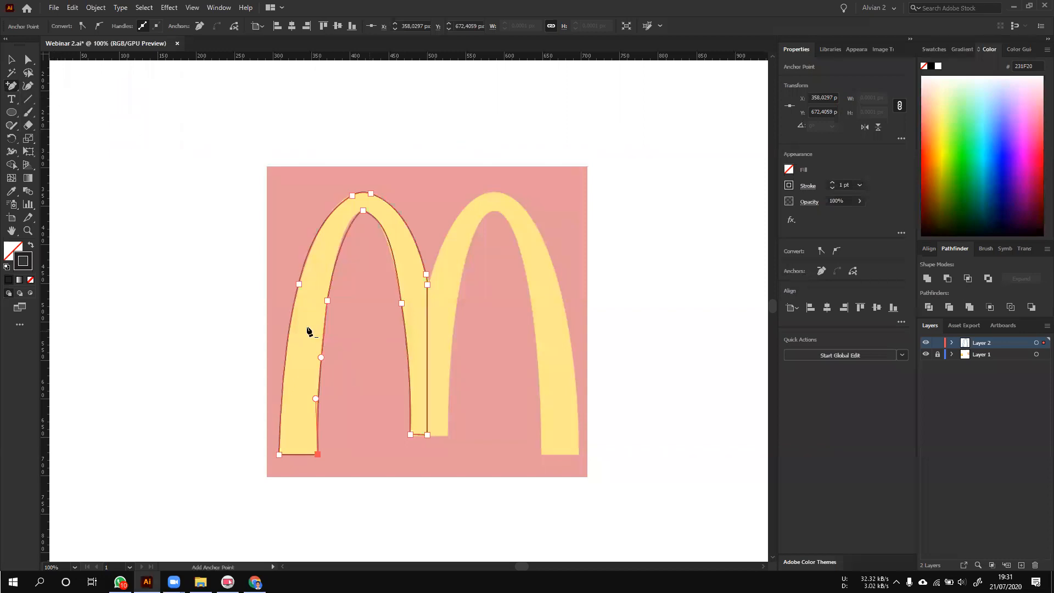
scroll(308, 332, up, 2)
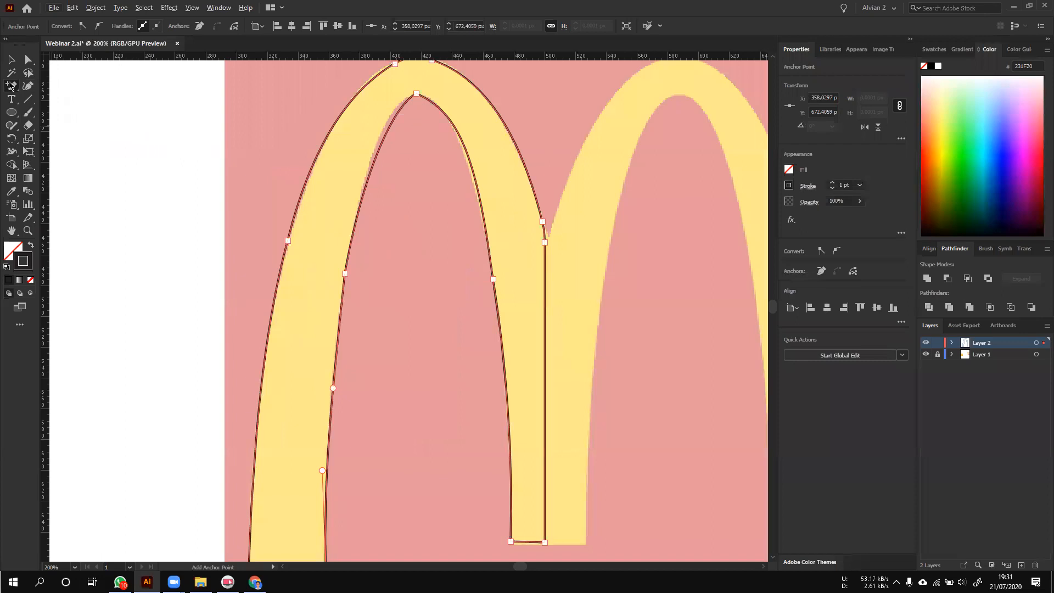
key(a)
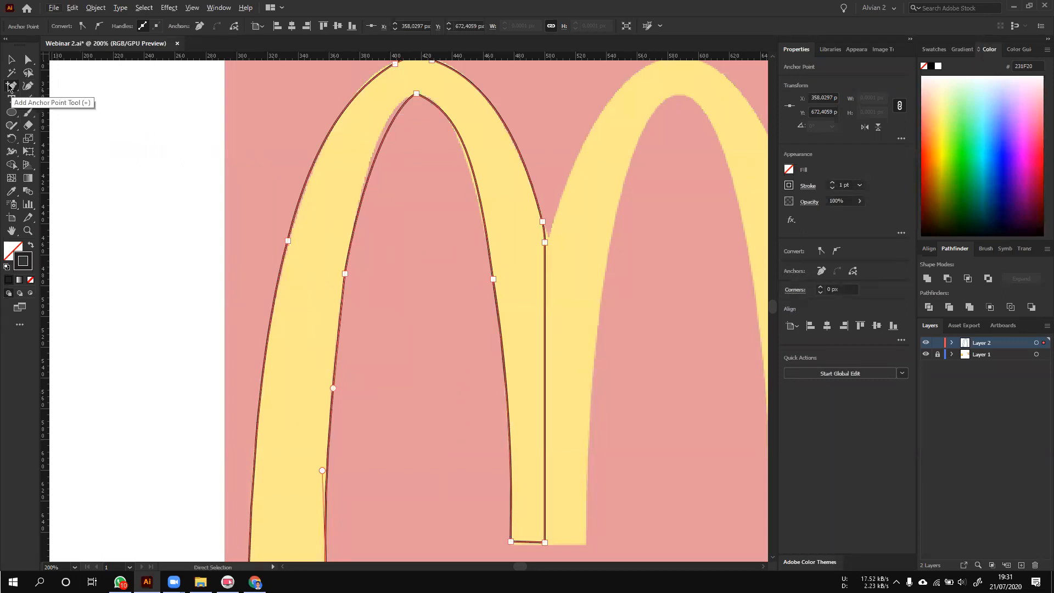
click(11, 86)
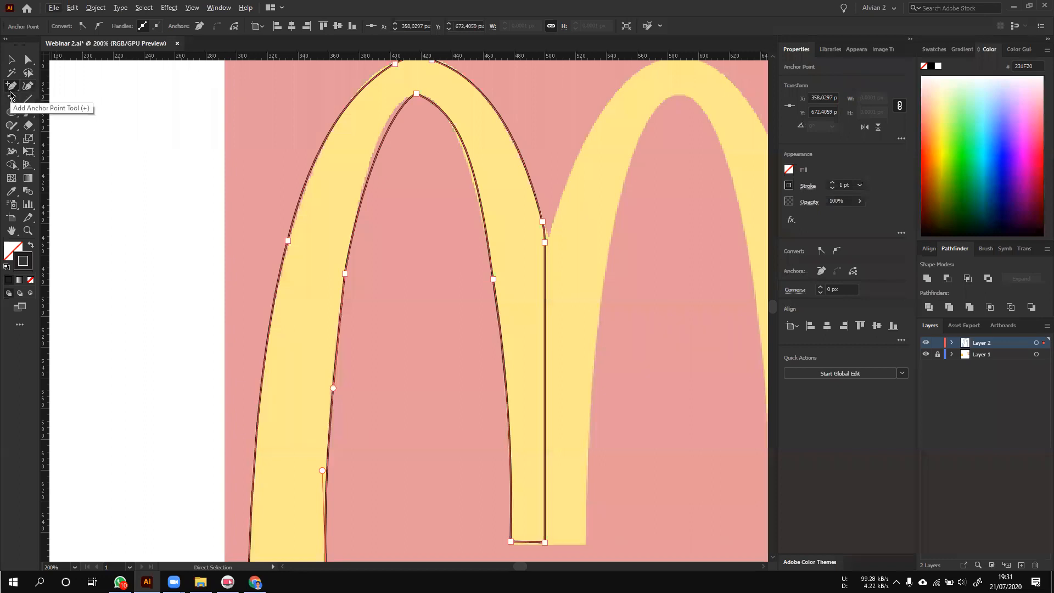
click(258, 429)
- Try pulling the new lower anchor outward beyond the pink background, undo the move and deselect the outline
key(a)
drag(257, 428, 119, 393)
key(ctrl+z)
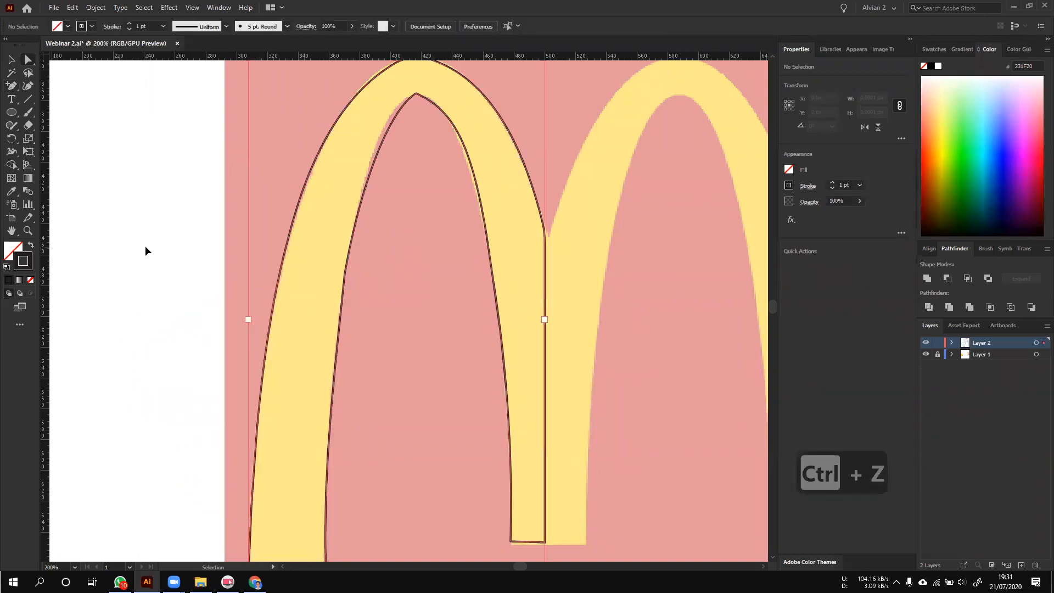
click(18, 61)
click(187, 165)
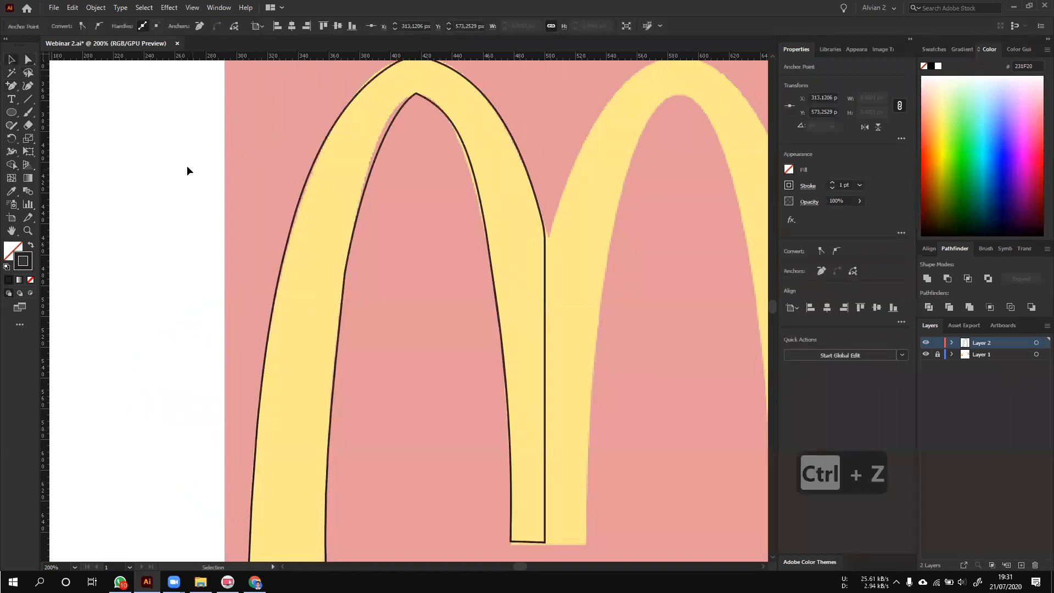
- Try adding anchor points inside the left leg, away from any segment of the outline
click(12, 88)
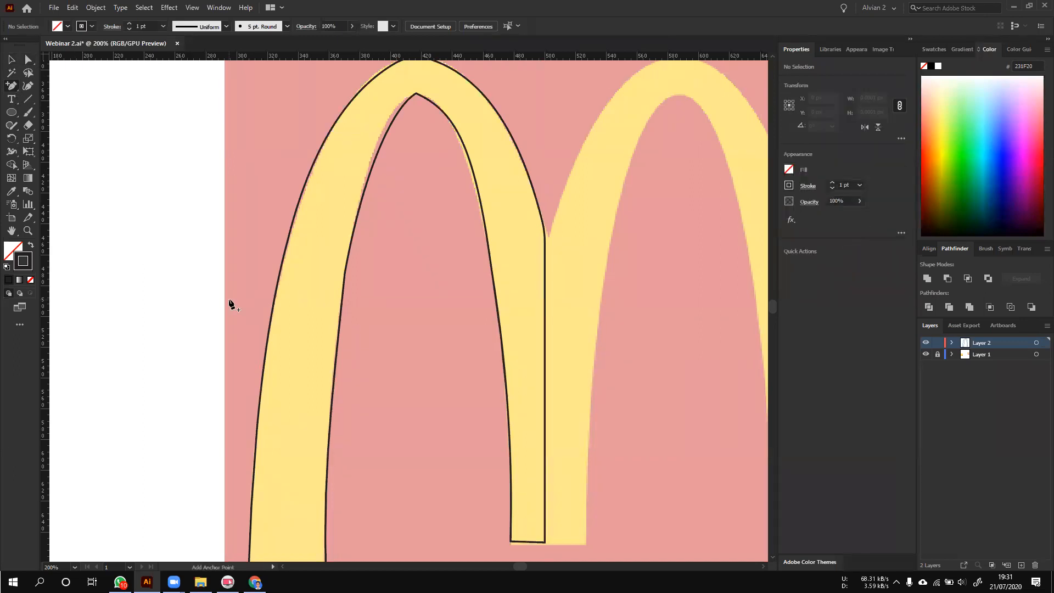
click(305, 318)
click(608, 306)
scroll(276, 335, left, 2)
click(339, 338)
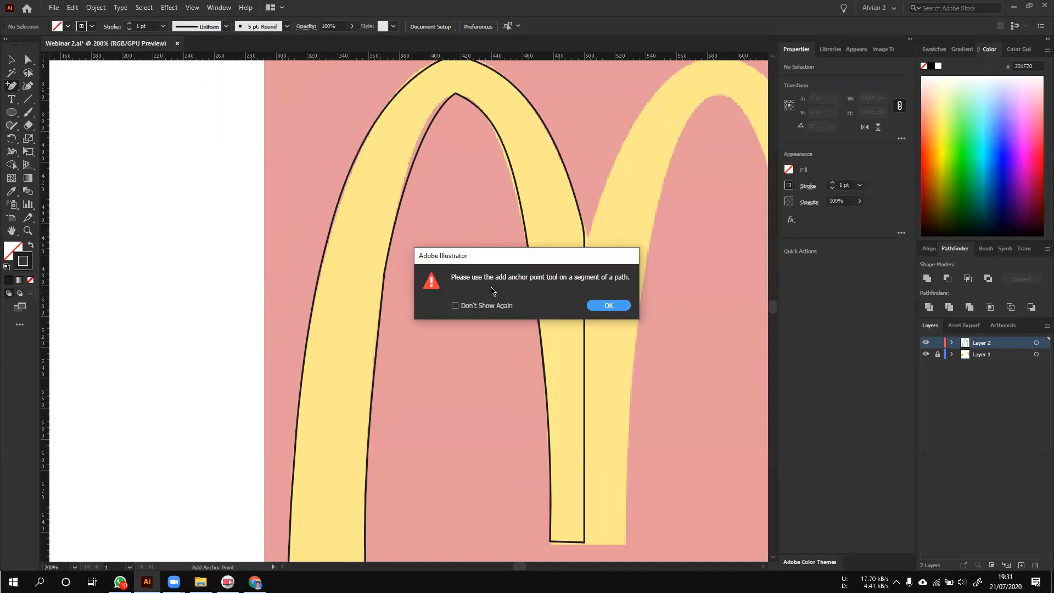
click(605, 307)
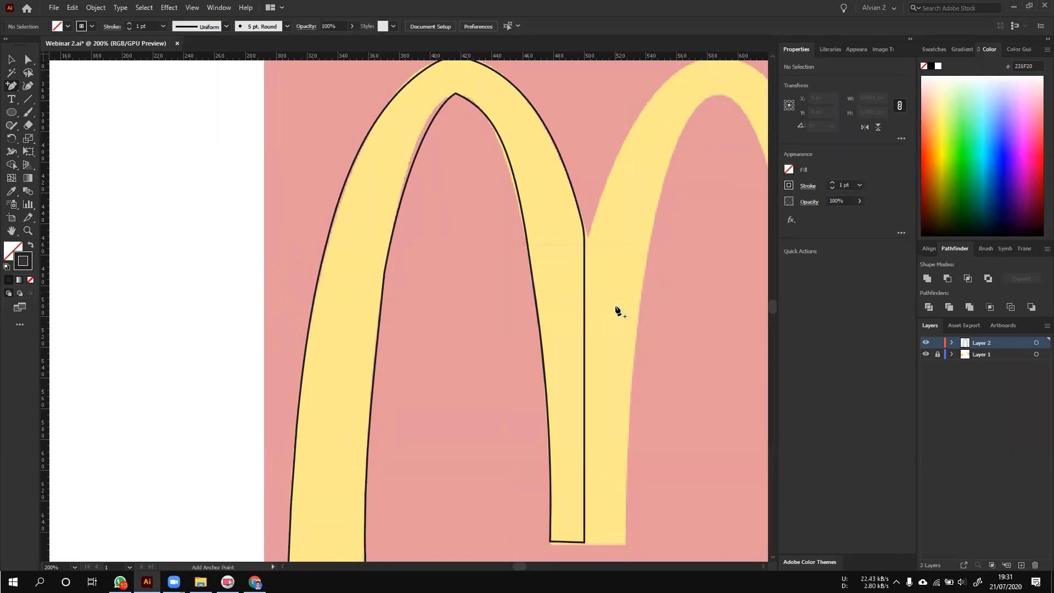
click(362, 334)
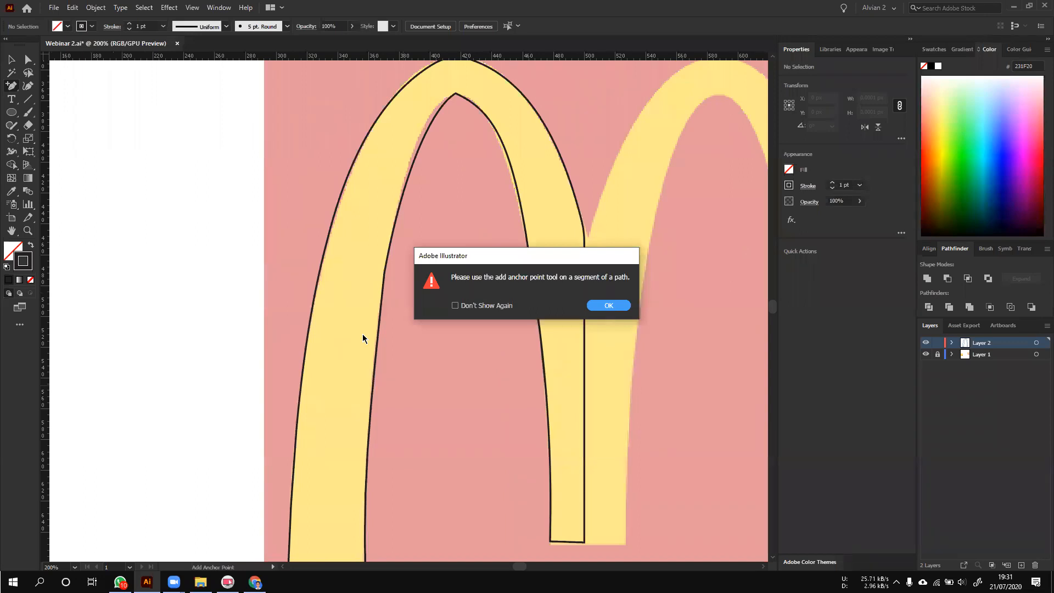
click(608, 305)
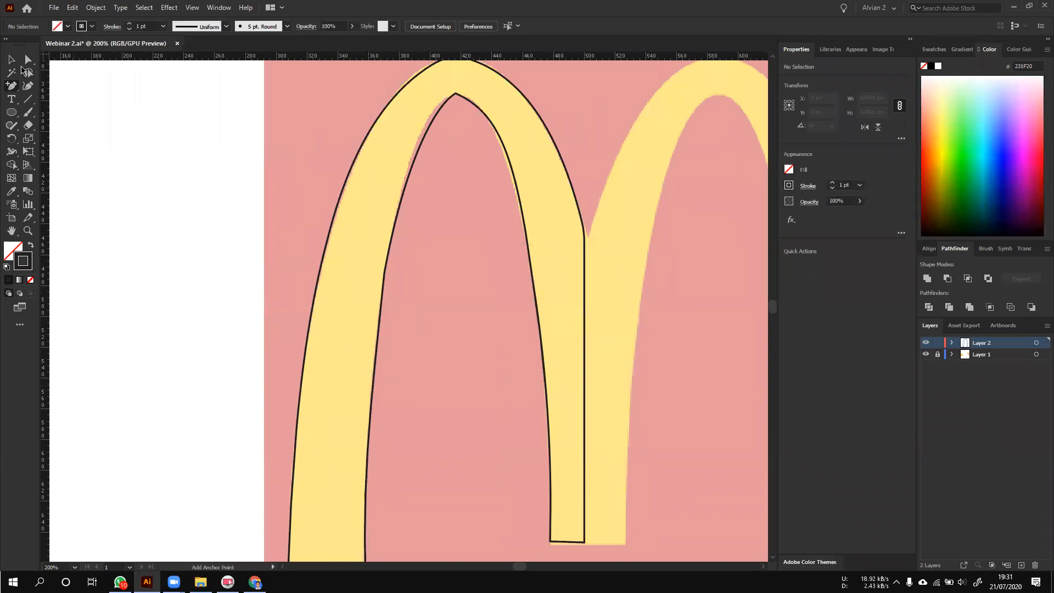
- Add another anchor point on the outer left curve, just above the existing anchor level with the inner curve's anchor
key(a)
drag(196, 205, 390, 313)
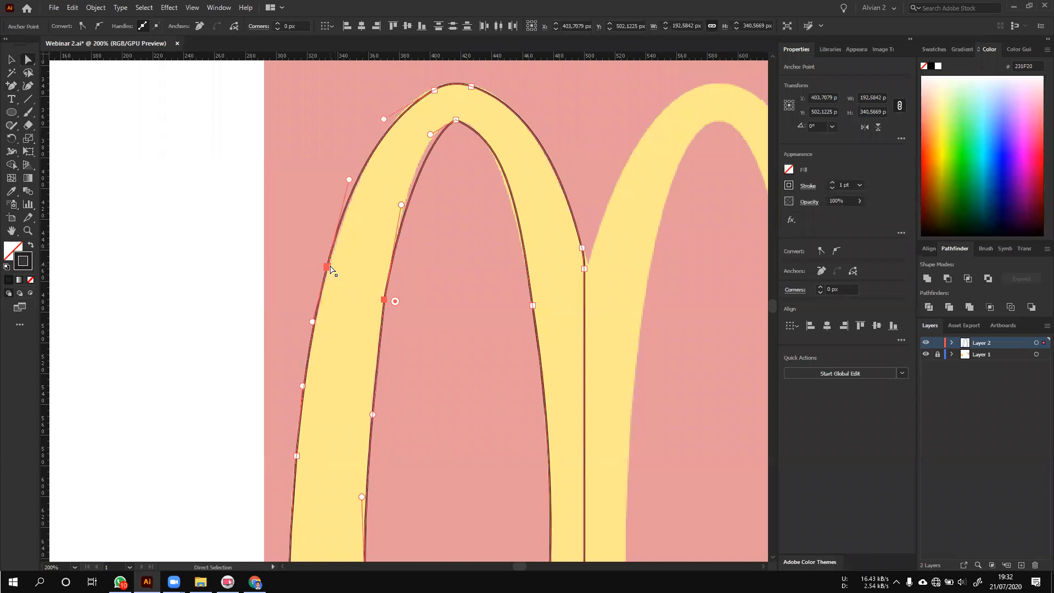
scroll(336, 266, up, 1)
scroll(329, 283, left, 3)
scroll(392, 288, up, 4)
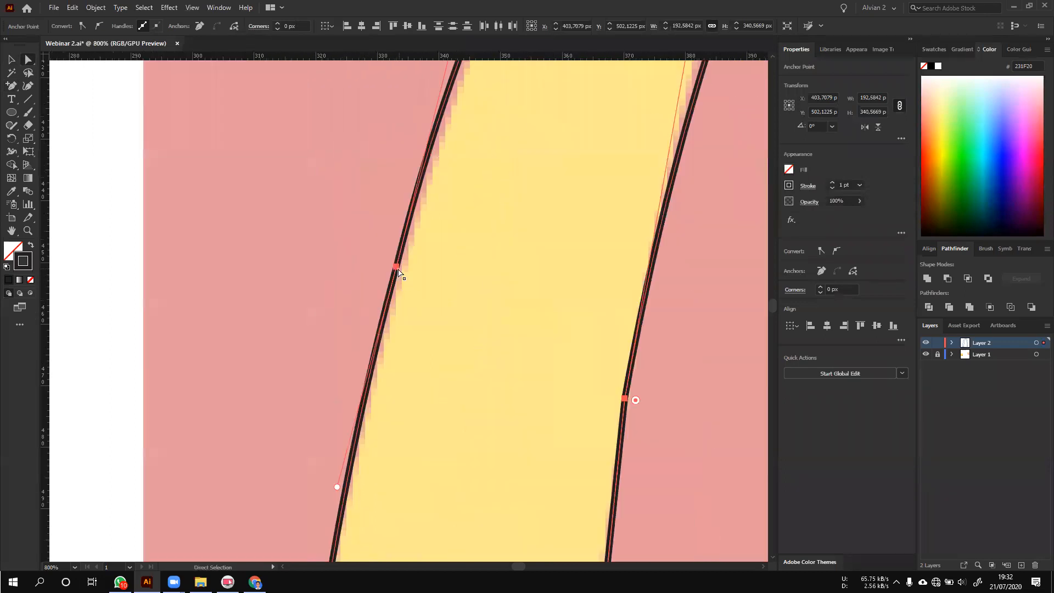
click(396, 267)
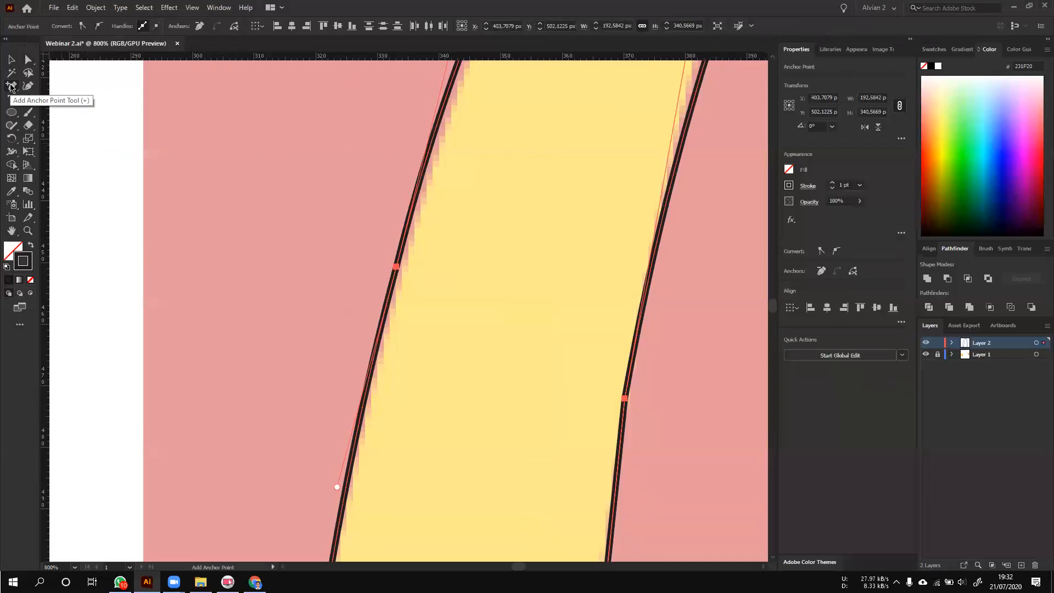
click(432, 155)
key(v)
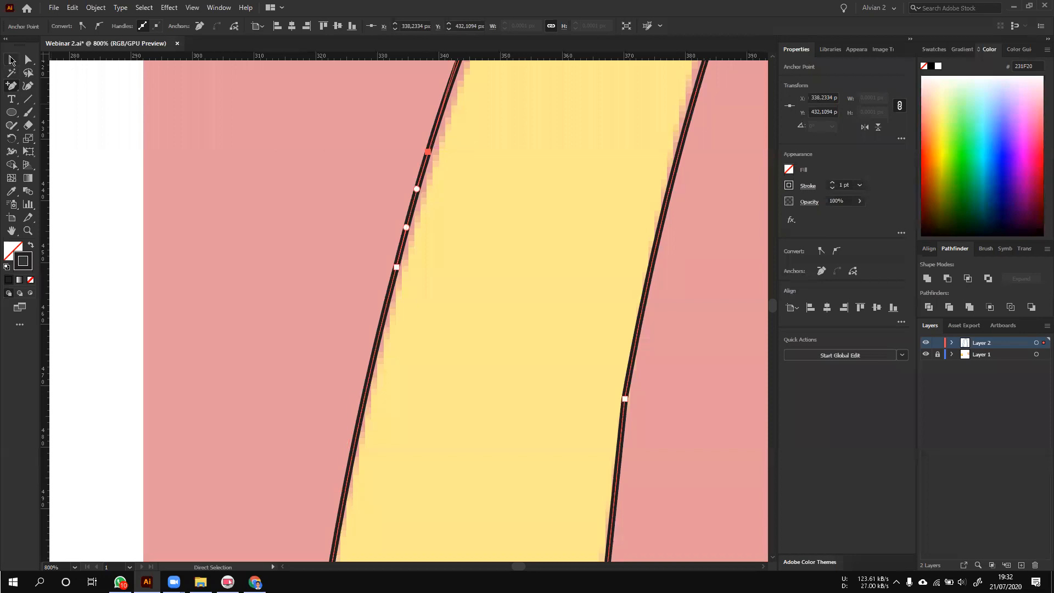
- Try pulling the upper added anchor outward from the left curve, undo the move and deselect the outline
click(30, 60)
drag(428, 151, 287, 112)
scroll(337, 220, down, 3)
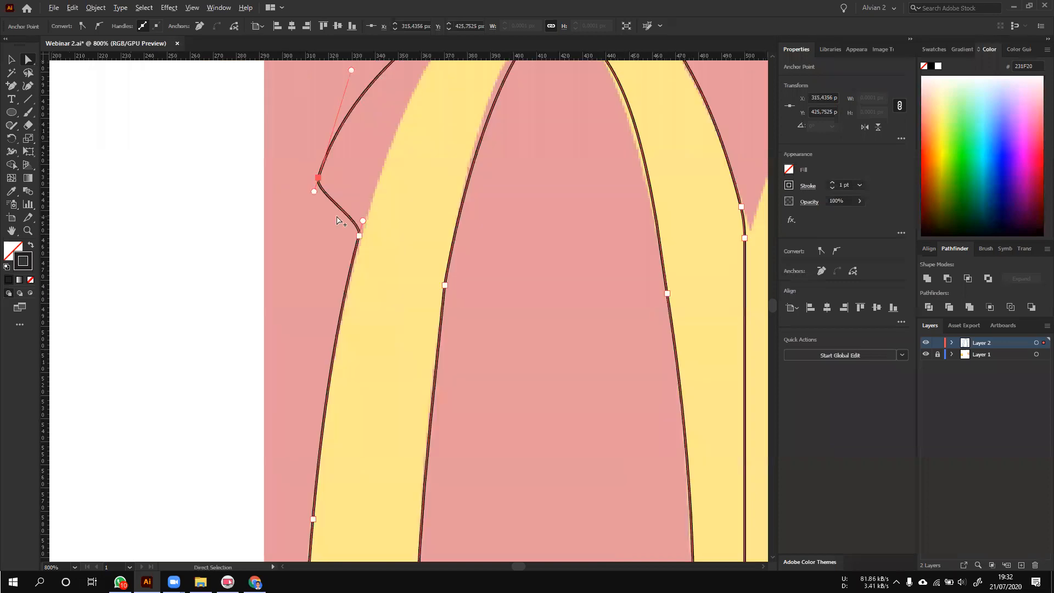
key(ctrl+z)
click(15, 60)
click(176, 189)
- Delete the traced arch outline from Layer 2
scroll(177, 189, down, 1)
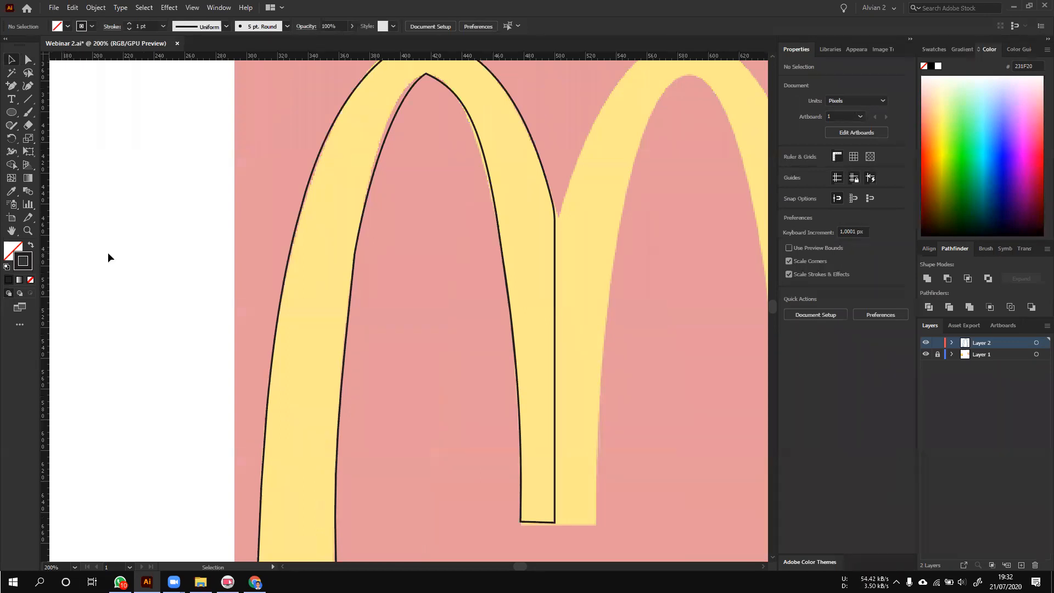
scroll(234, 322, down, 3)
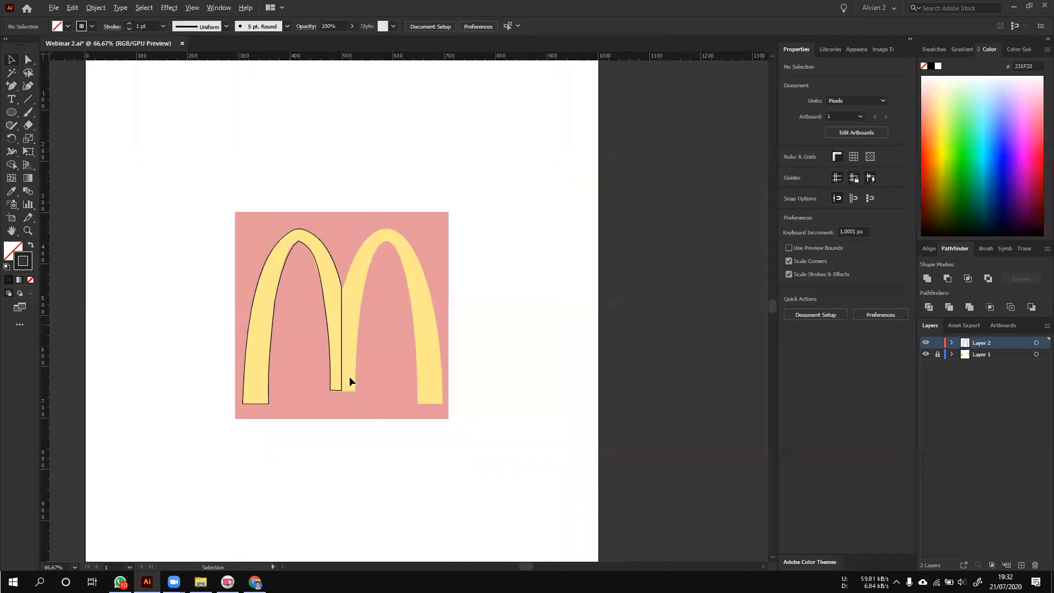
scroll(349, 380, up, 2)
scroll(271, 212, left, 3)
click(271, 211)
key(Delete)
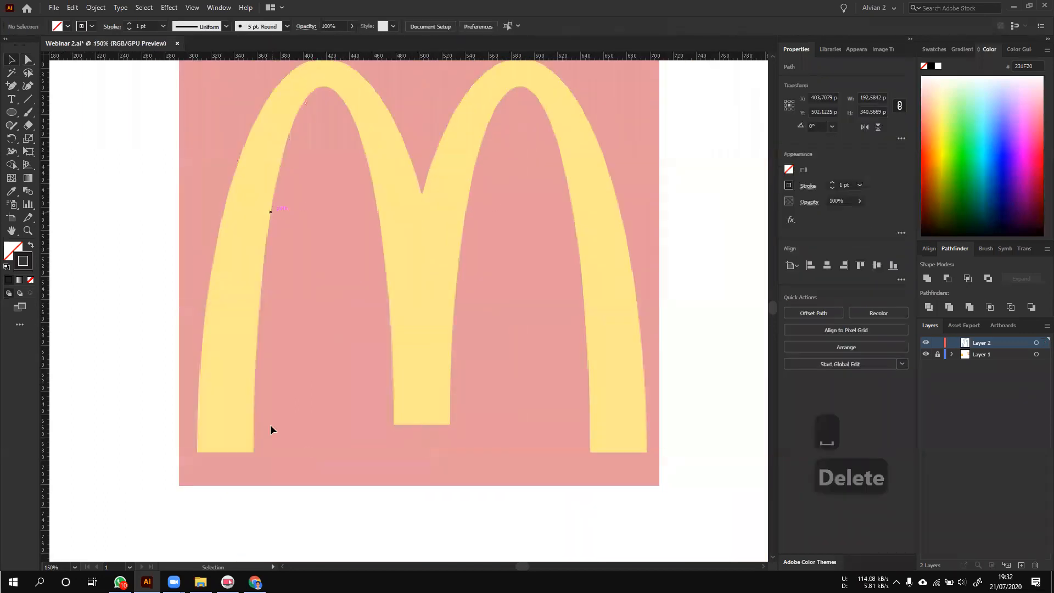
- Draw a practice path below the M with the Pen tool: a straight segment followed by an arch about 33 px high
scroll(287, 449, up, 1)
key(p)
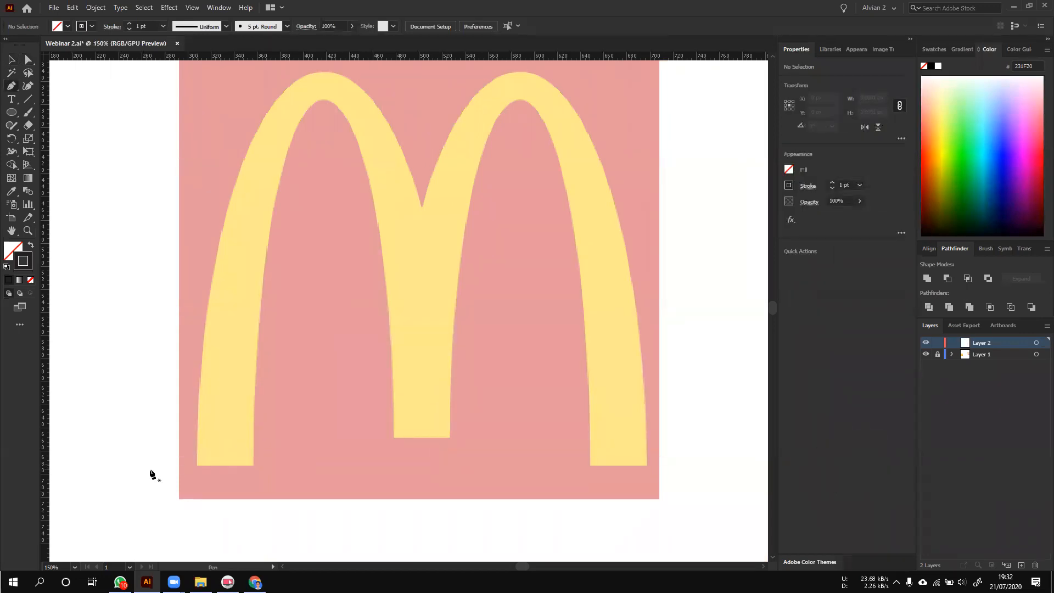
drag(218, 515, 301, 437)
click(286, 440)
drag(319, 402, 401, 402)
key(ctrl+z)
click(335, 441)
click(400, 440)
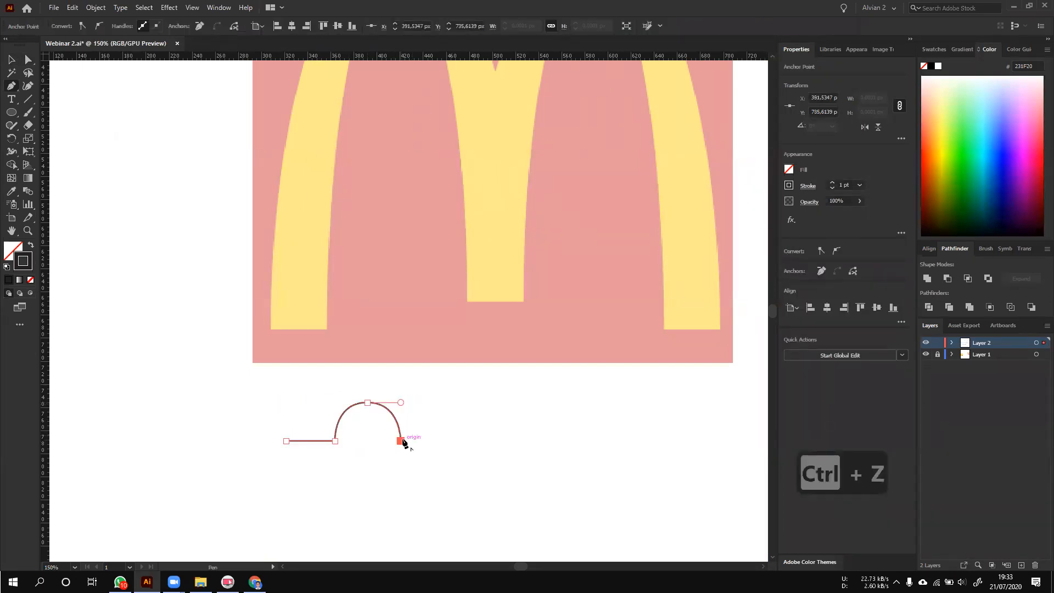
- Extend the practice path with a short straight segment and a second arch of equal height, and deselect it
click(411, 440)
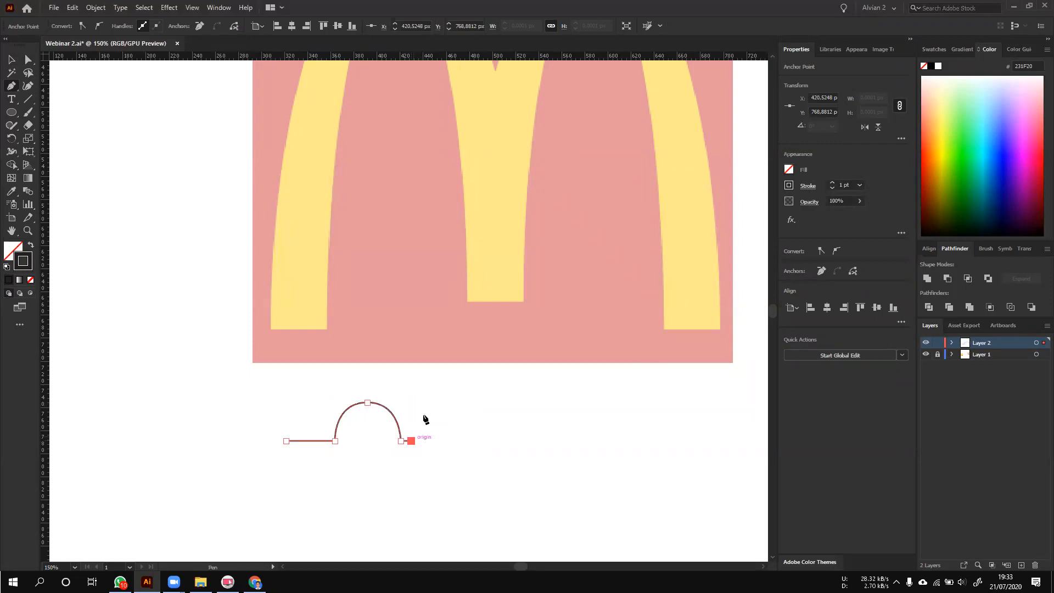
drag(440, 402, 472, 402)
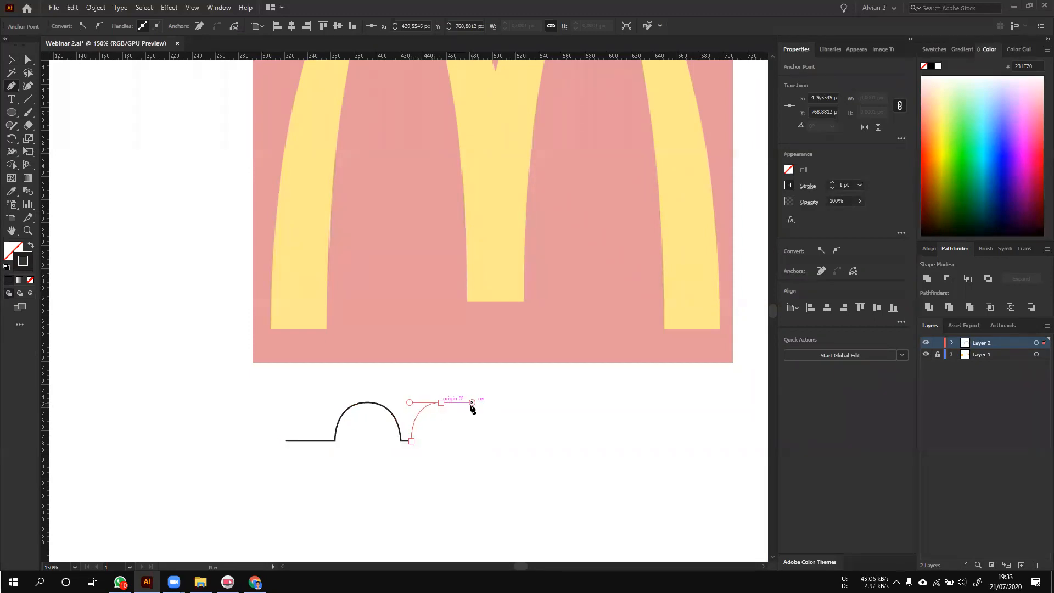
click(472, 440)
key(v)
click(554, 449)
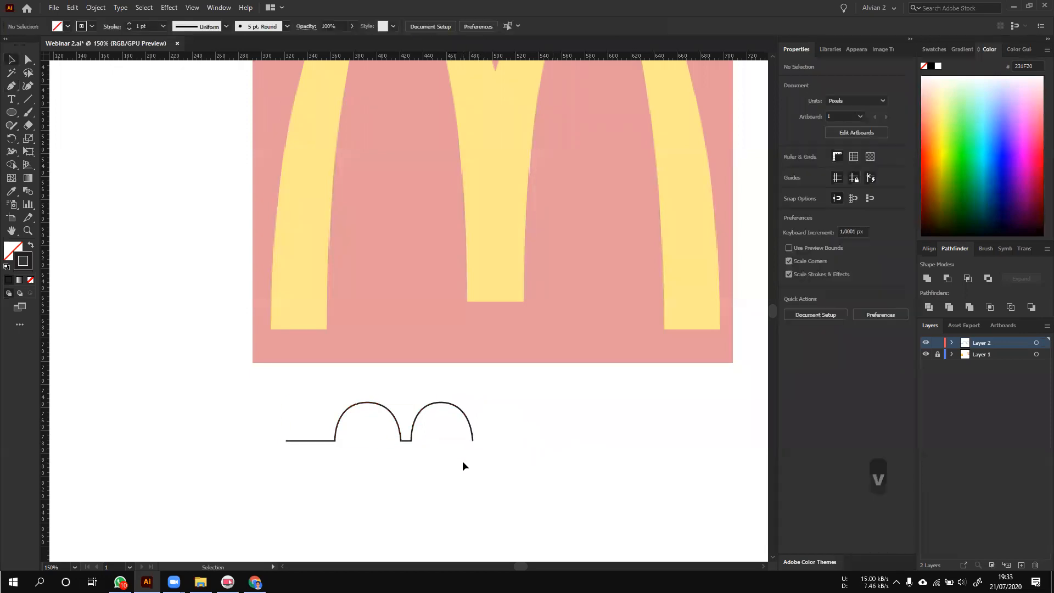
- Move only the second arch's anchors about 70 px to the right, lengthening the straight segment between the two arches, and deselect
scroll(327, 451, up, 3)
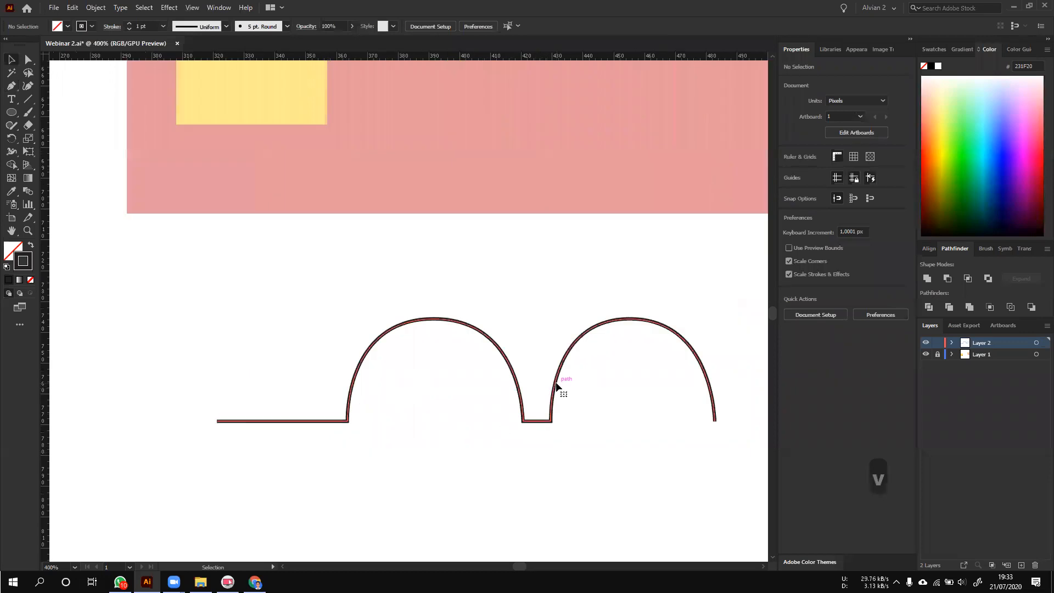
click(555, 383)
scroll(563, 409, down, 2)
key(a)
drag(697, 450, 592, 384)
key(shift+Right)
key(shift+Right)
key(shift+Right)
key(shift+Right)
key(shift+Right)
key(shift+Right)
key(shift+Right)
click(14, 58)
click(568, 440)
- Delete the practice path below the M
scroll(570, 437, up, 2)
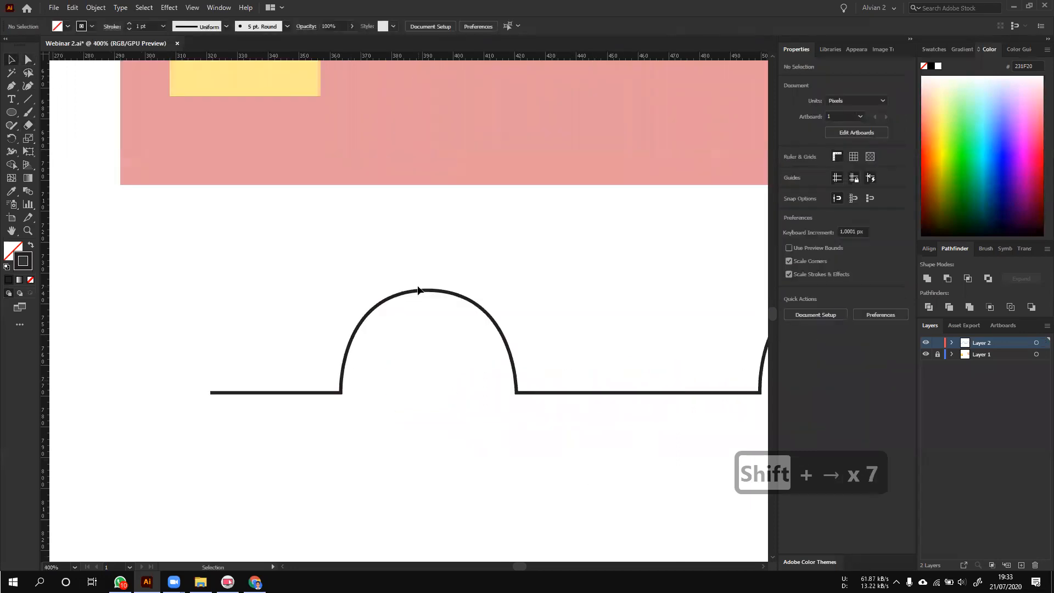
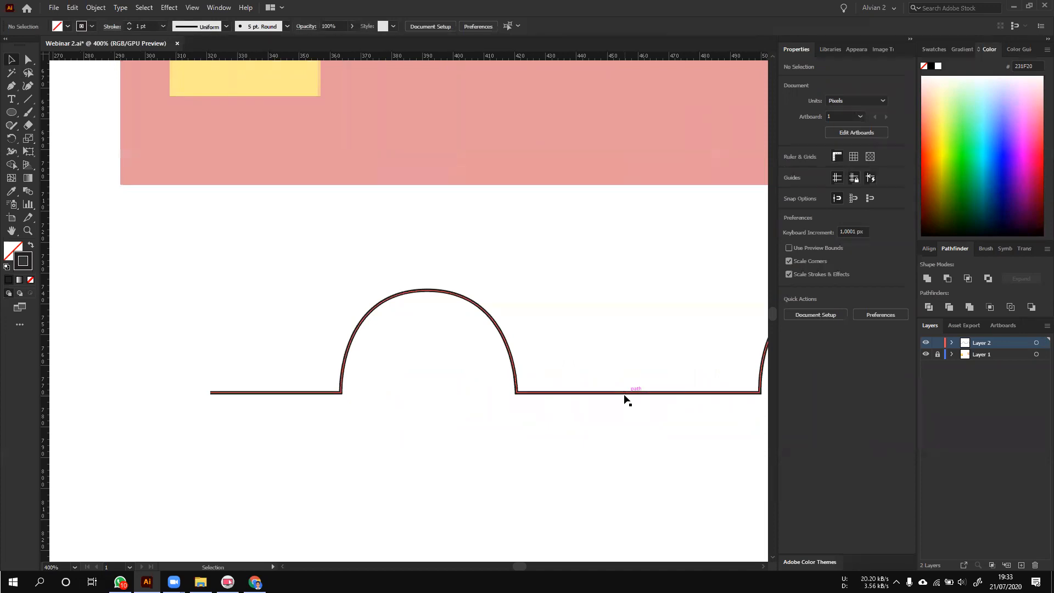
scroll(418, 357, up, 2)
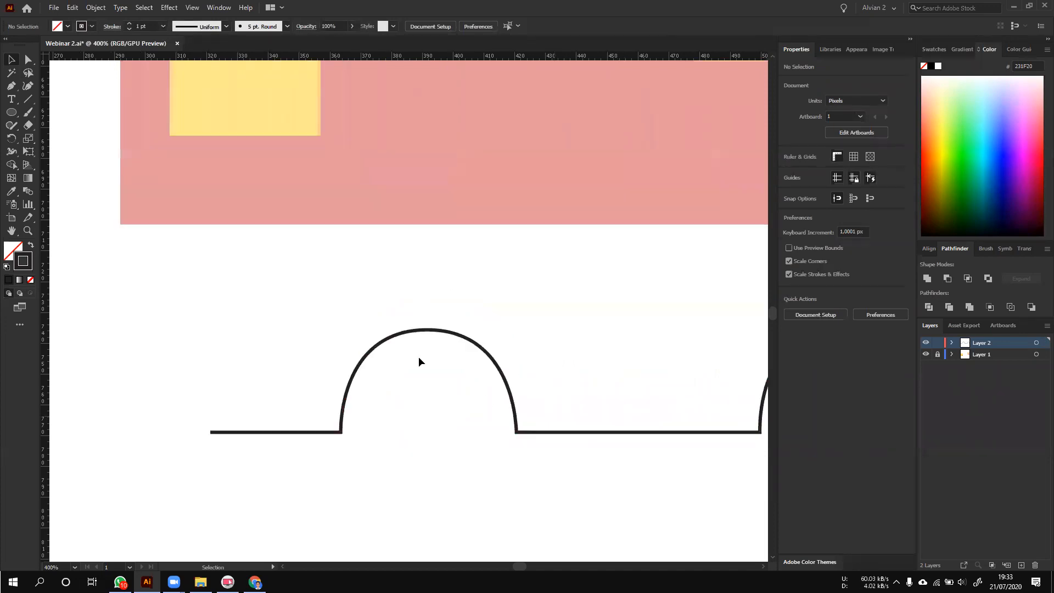
drag(324, 265, 520, 492)
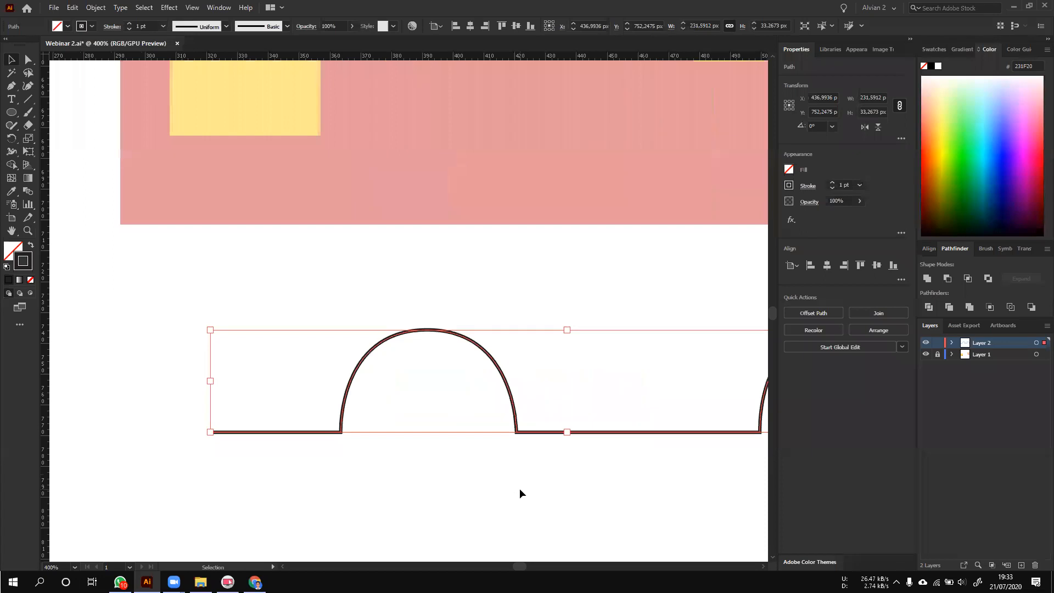
key(Delete)
- Start a new Pen path for retracing the M with an anchor at the left leg's bottom outer corner
scroll(343, 334, down, 2)
key(space)
drag(399, 181, 414, 372)
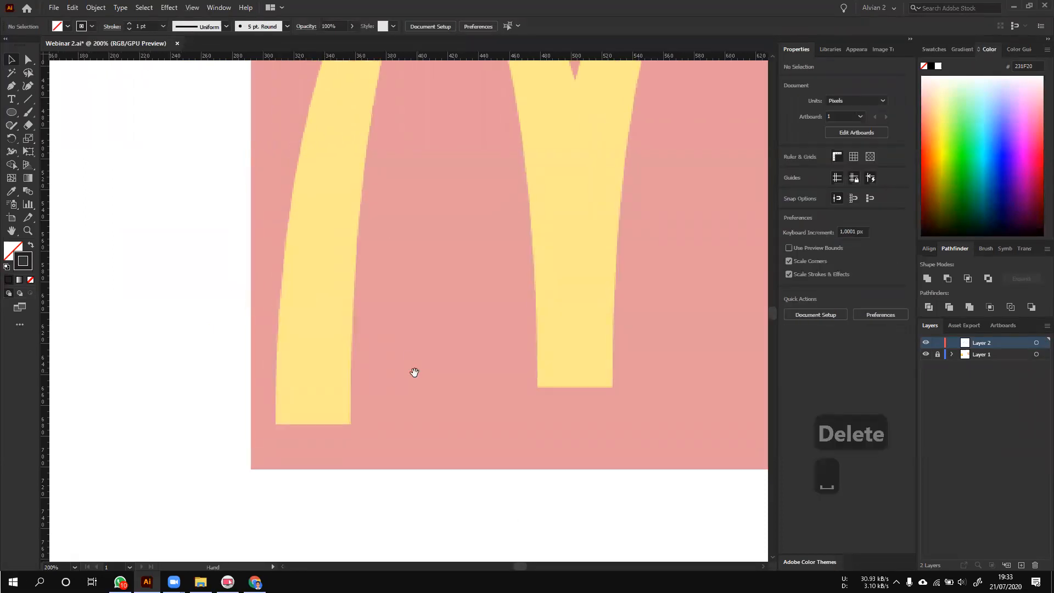
scroll(413, 371, down, 2)
scroll(404, 350, up, 1)
drag(400, 322, 395, 394)
key(space)
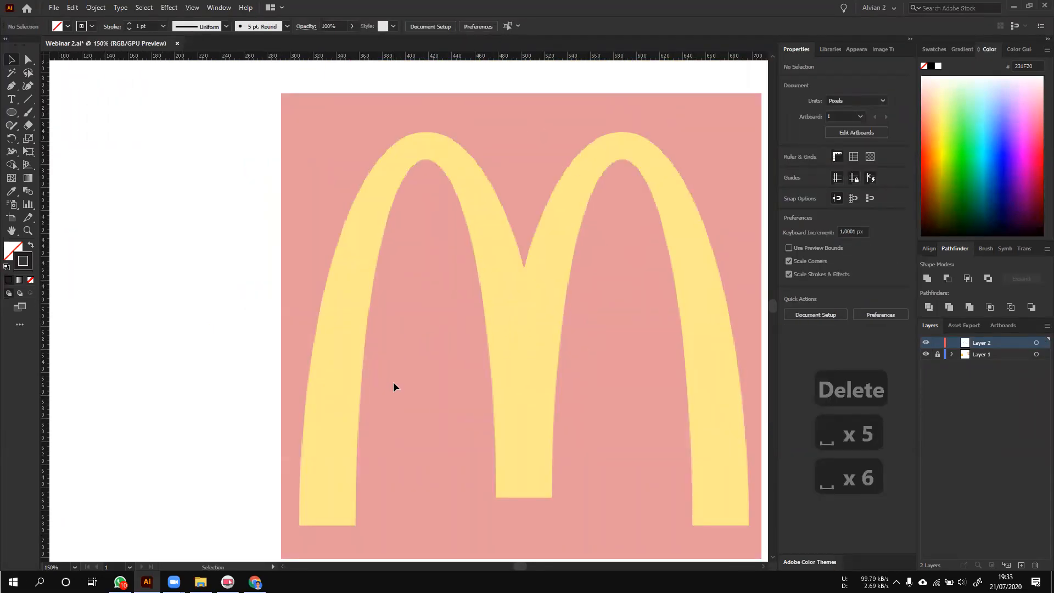
key(p)
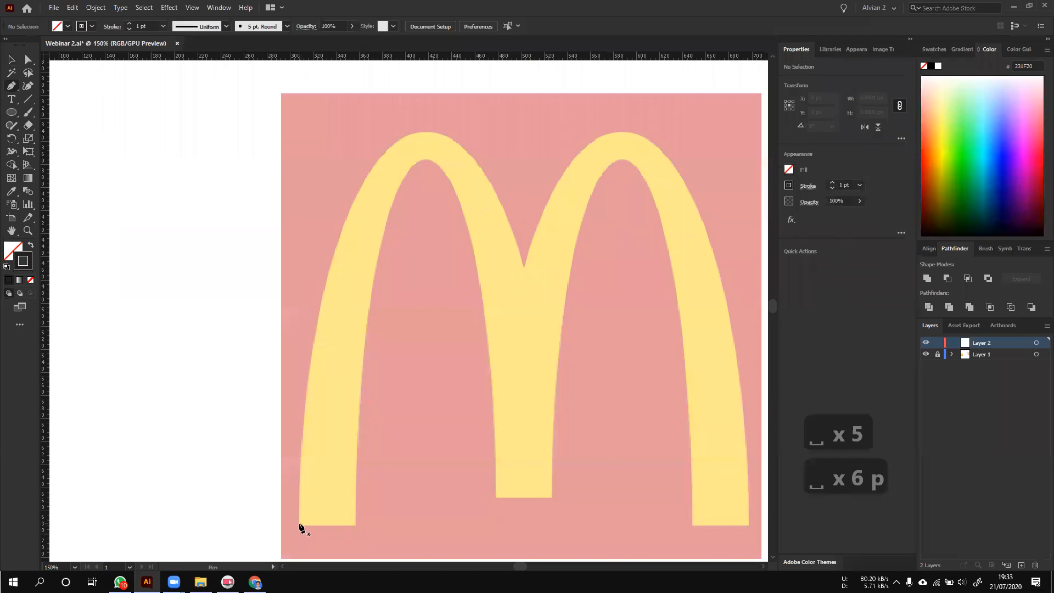
click(299, 528)
key(ctrl+z)
click(298, 524)
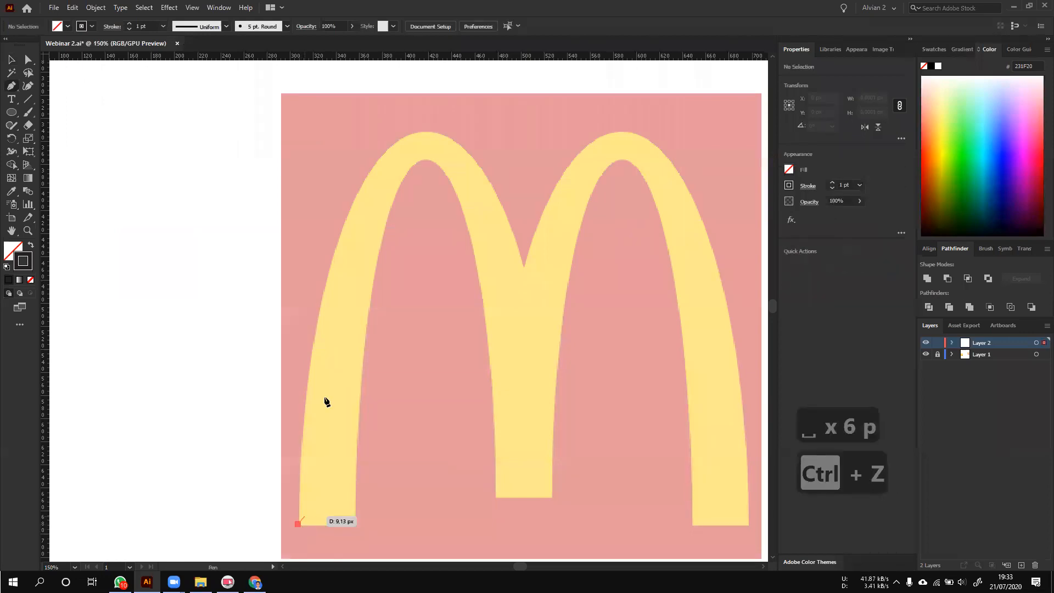
- Place a smooth anchor partway up the left leg's outer edge, aligning its handles with the curve
click(315, 341)
key(ctrl+z)
drag(314, 335, 322, 309)
drag(323, 307, 322, 303)
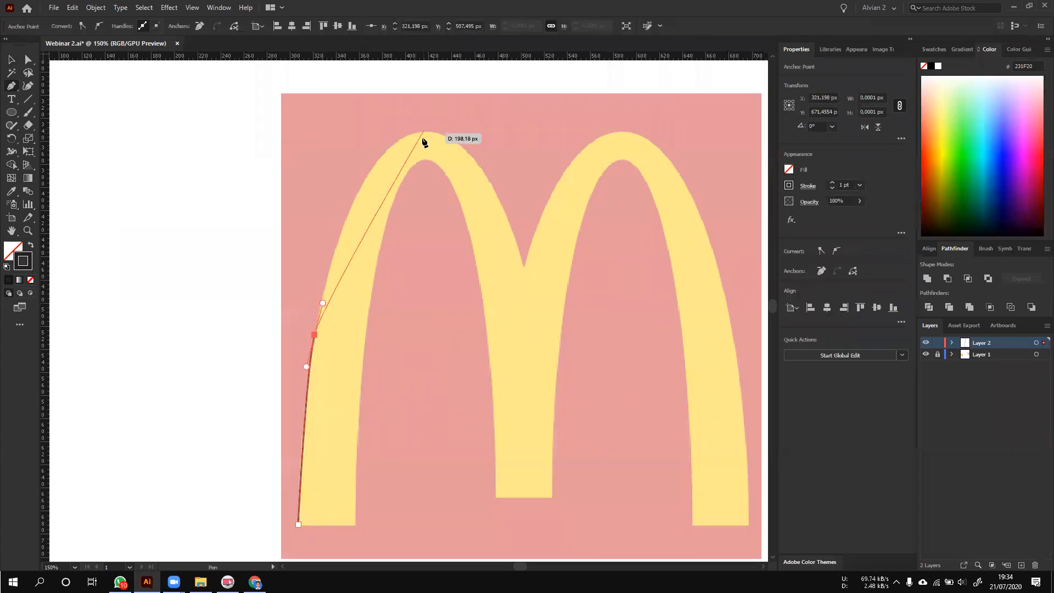
- Place a smooth anchor at the first arch's outer peak, pulling its handles nearly horizontal to follow the curve
drag(427, 132, 501, 125)
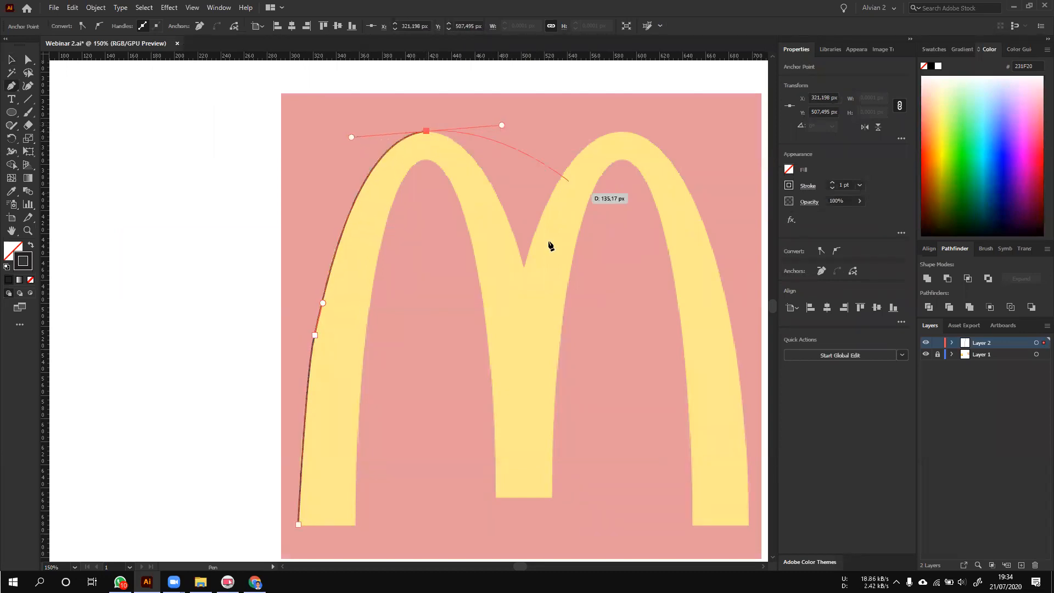
scroll(357, 217, up, 2)
scroll(296, 430, down, 1)
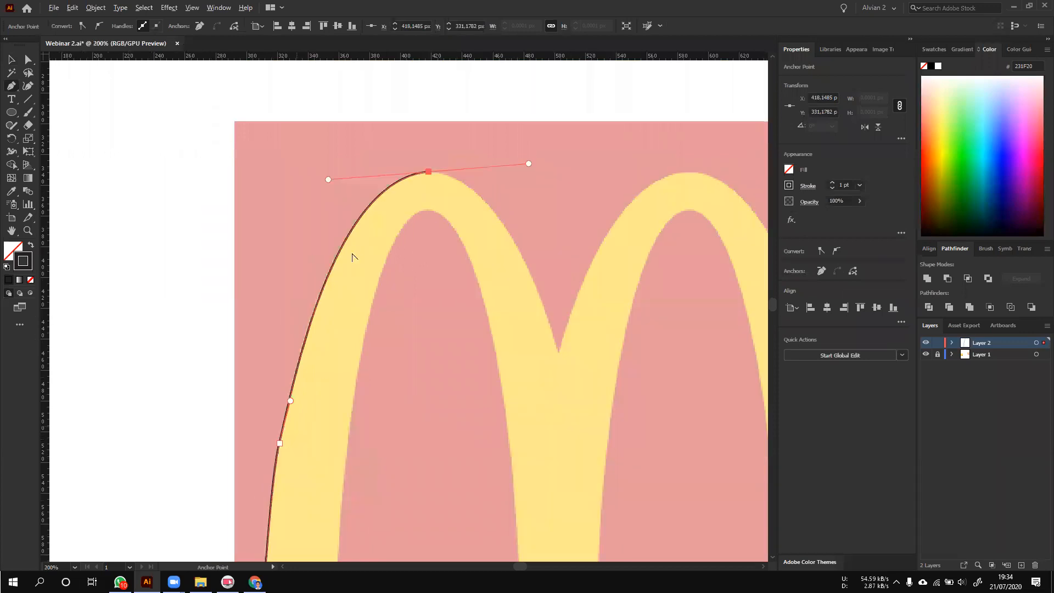
- Try shortening the peak's outgoing handle and curving the path into the valley between the arches, and undo the valley anchor
click(558, 351)
key(ctrl+z)
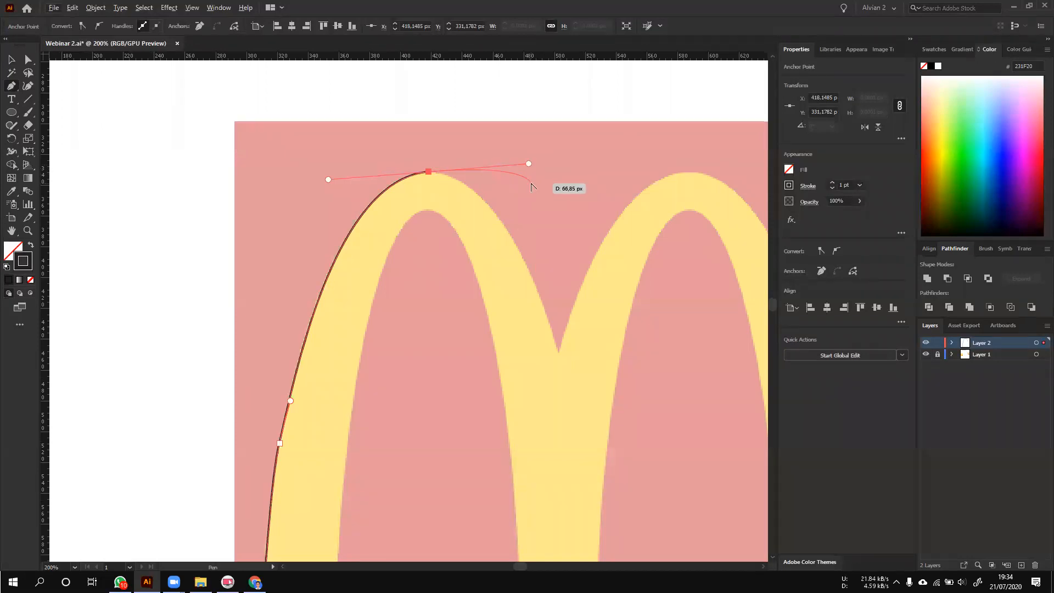
drag(528, 164, 488, 164)
drag(558, 352, 559, 394)
key(v)
click(597, 246)
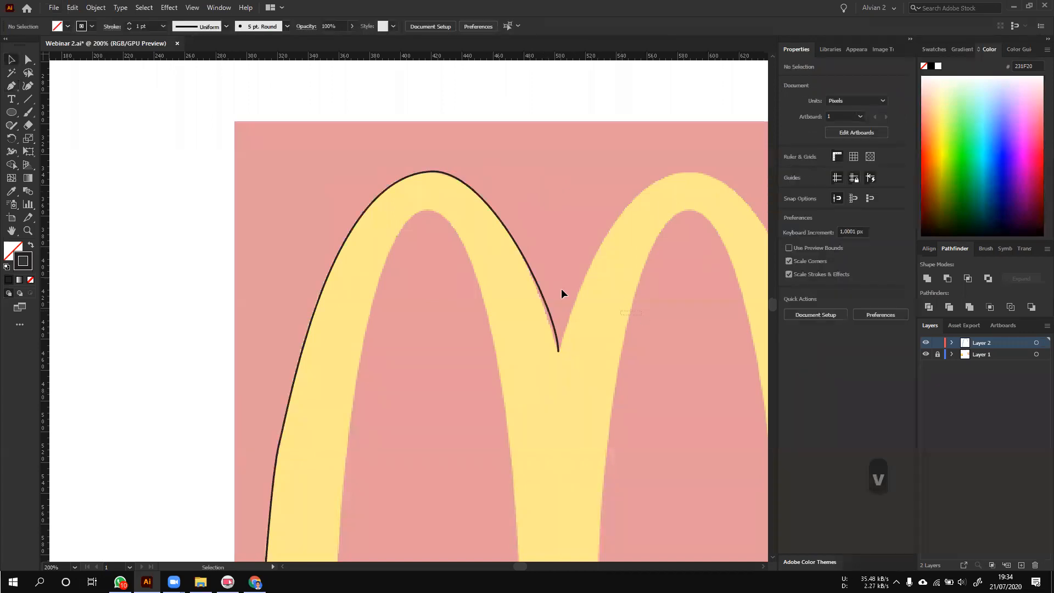
click(518, 272)
key(ctrl+z)
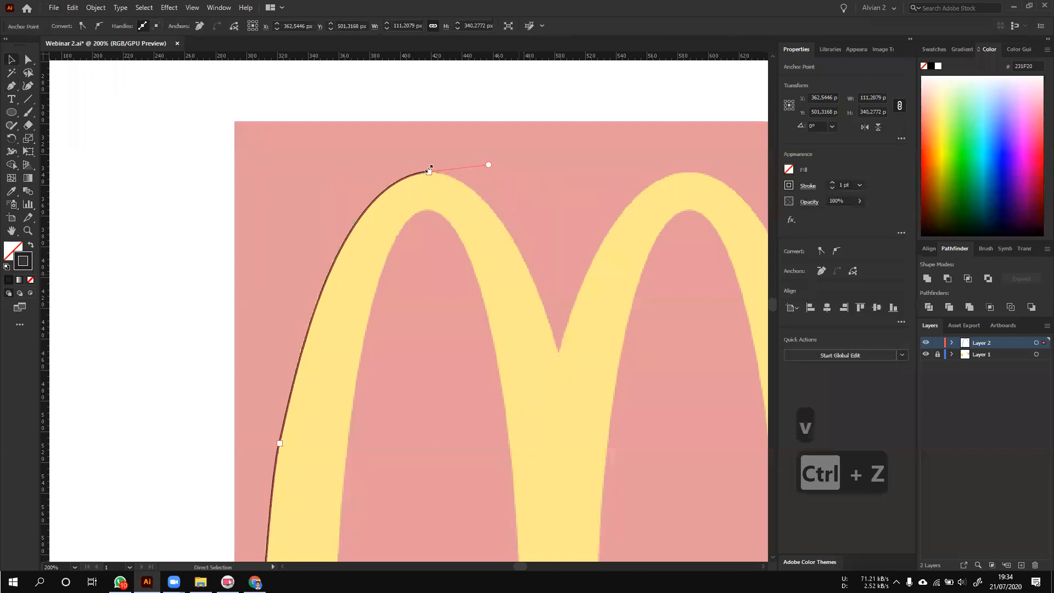
- Try lengthening and removing the first peak's outgoing handle, and undo these handle changes
key(a)
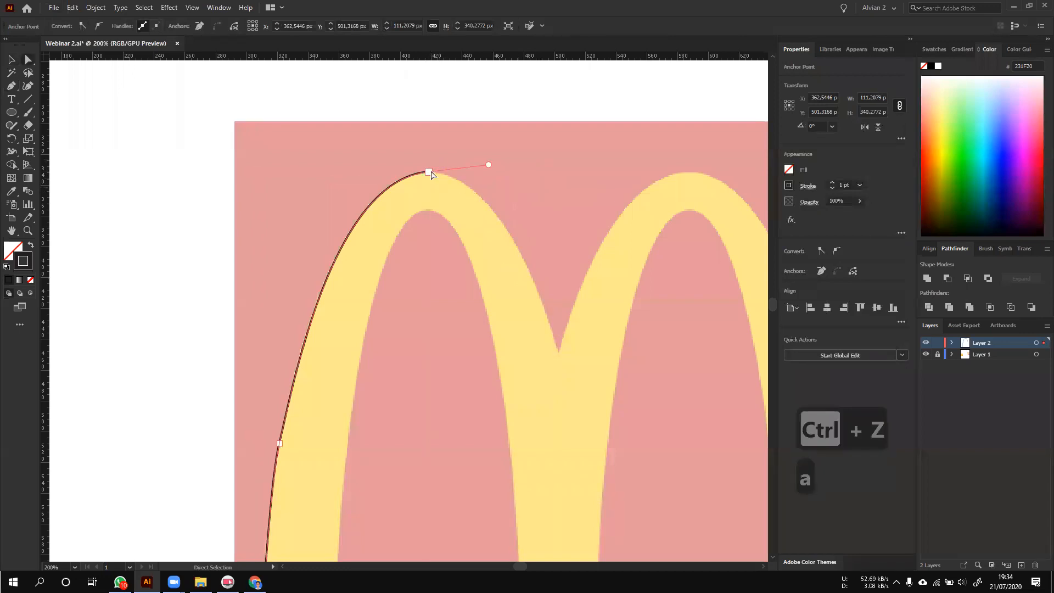
click(429, 173)
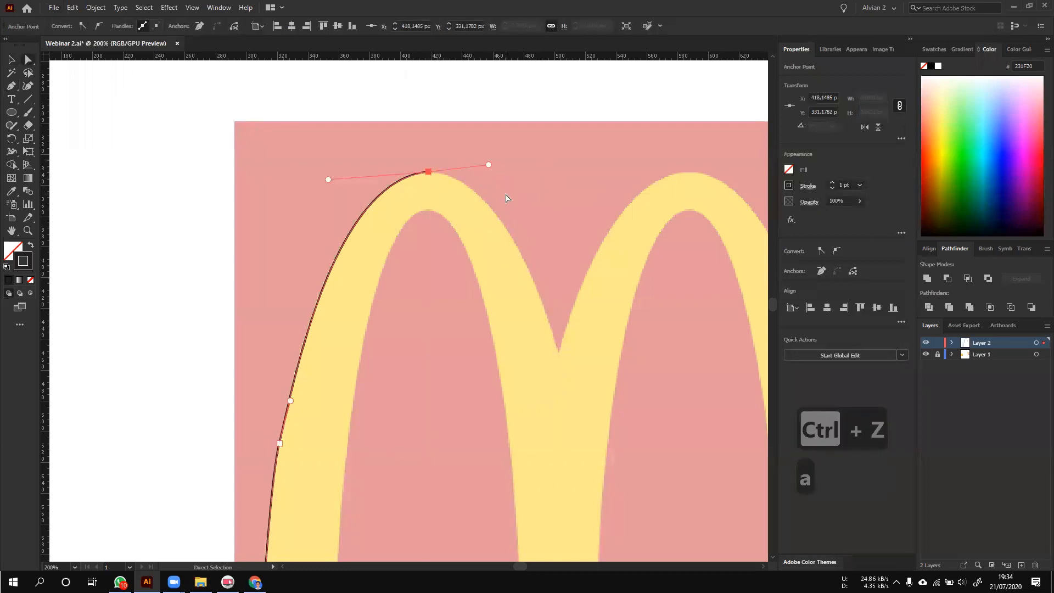
key(p)
drag(489, 164, 649, 127)
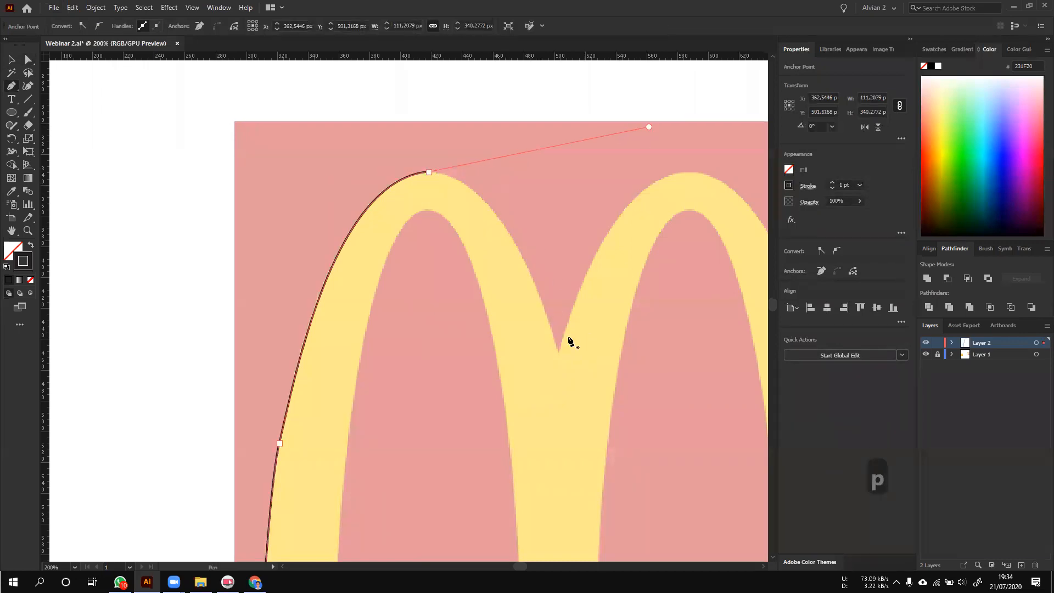
click(559, 356)
key(ctrl+z)
click(429, 172)
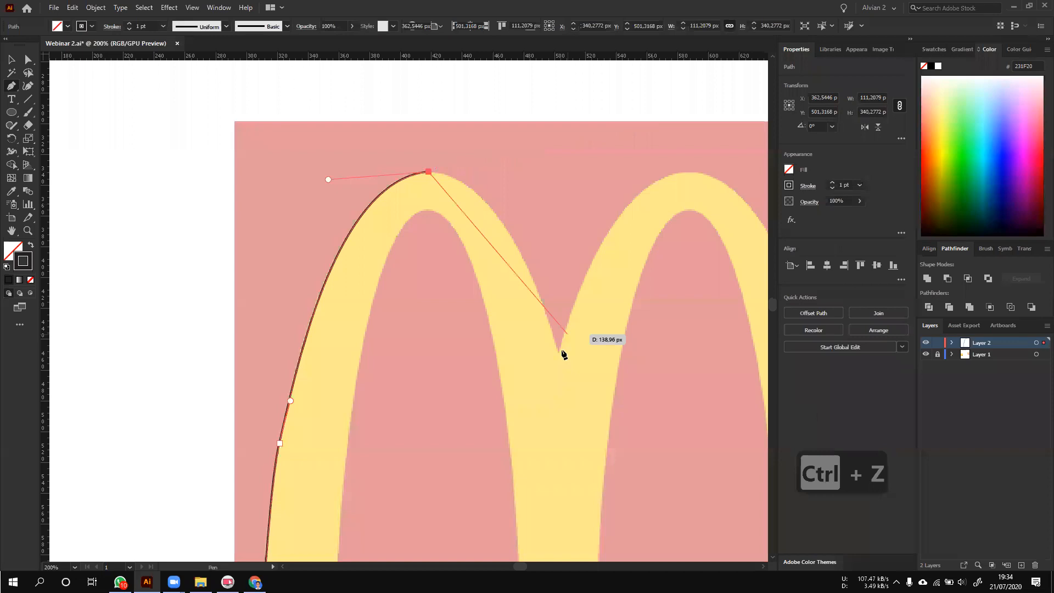
key(ctrl+z)
key(ctrl+z)
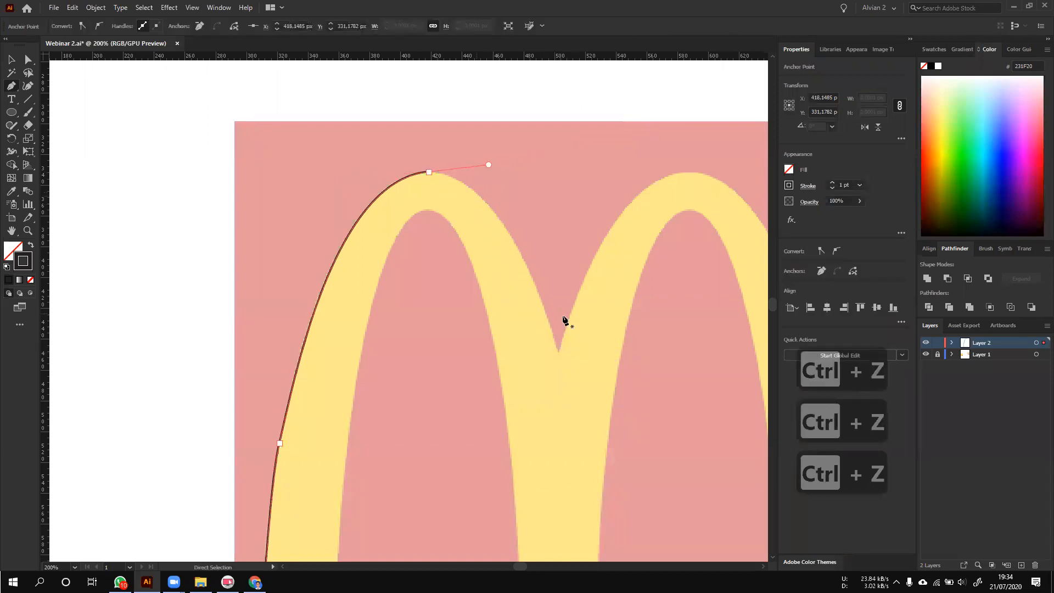
key(ctrl+z)
key(ctrl+z)
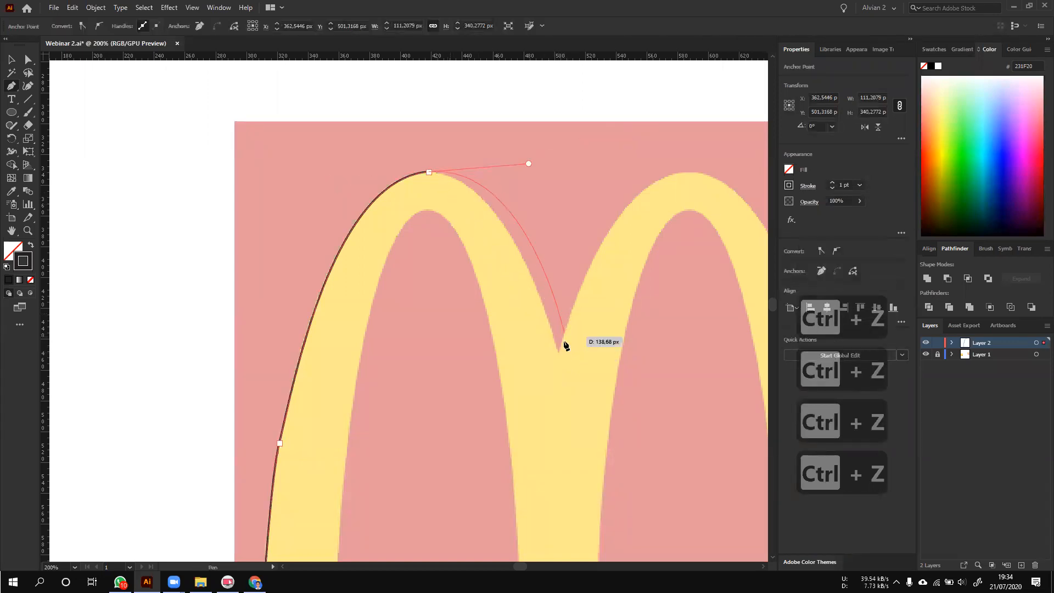
- Trace the outer edge down to a corner anchor in the valley between the arches and up to a smooth anchor at the second peak
drag(599, 126, 607, 116)
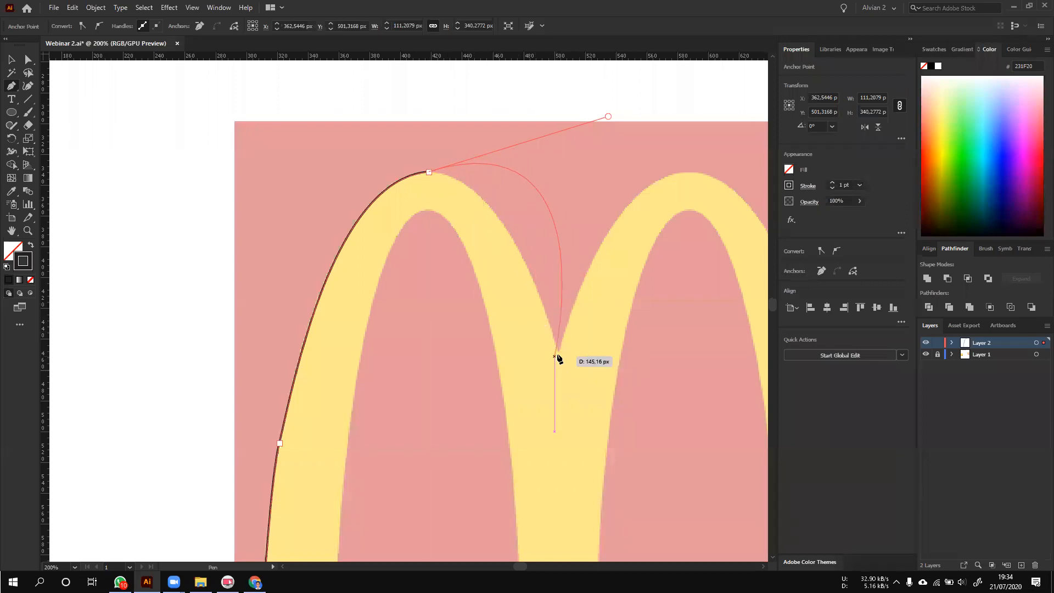
drag(557, 353, 505, 167)
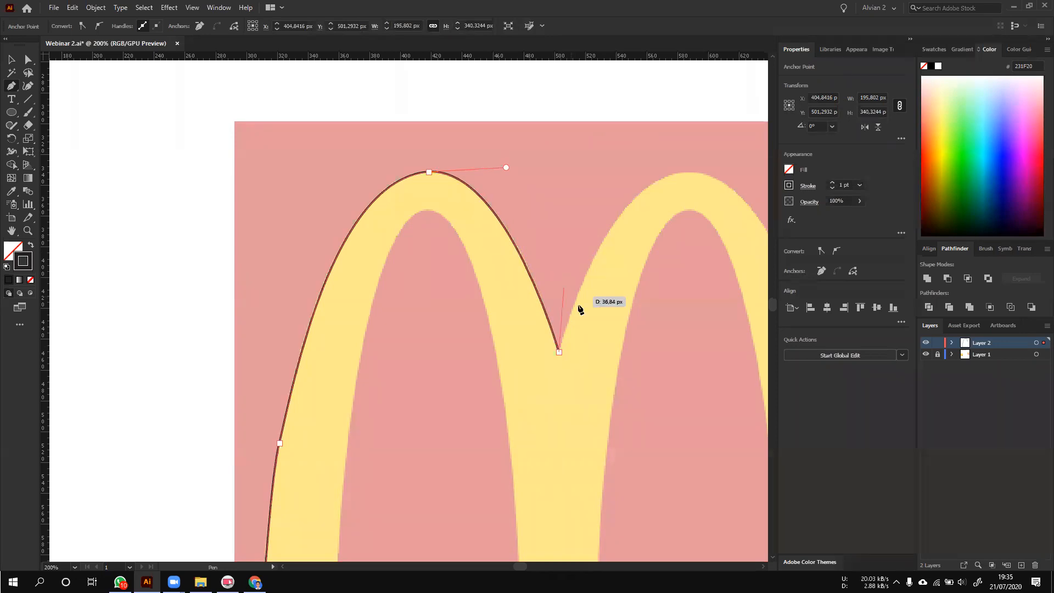
scroll(579, 306, down, 2)
drag(568, 287, 436, 274)
scroll(492, 267, up, 1)
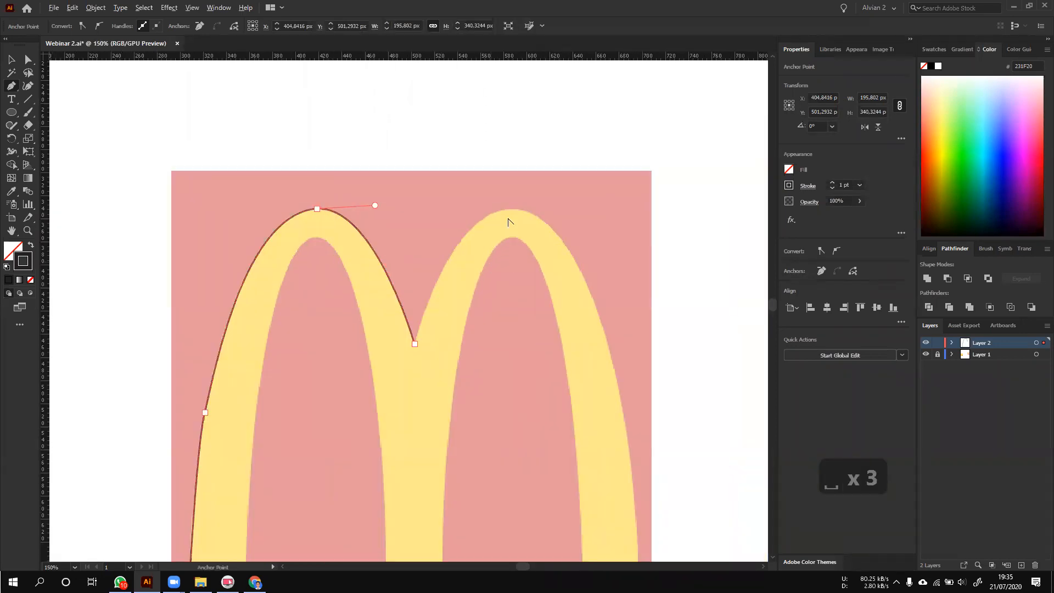
drag(511, 208, 569, 210)
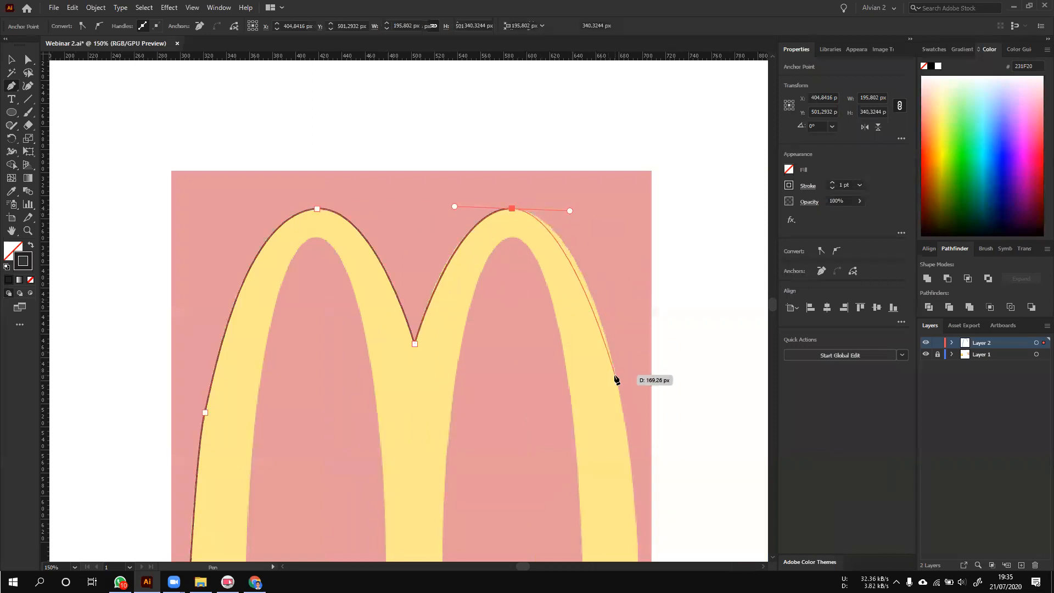
- Continue down the right leg with smooth anchors partway along its outer edge and at its bottom outer corner
drag(614, 376, 623, 432)
key(space)
drag(635, 494, 633, 352)
drag(637, 460, 632, 515)
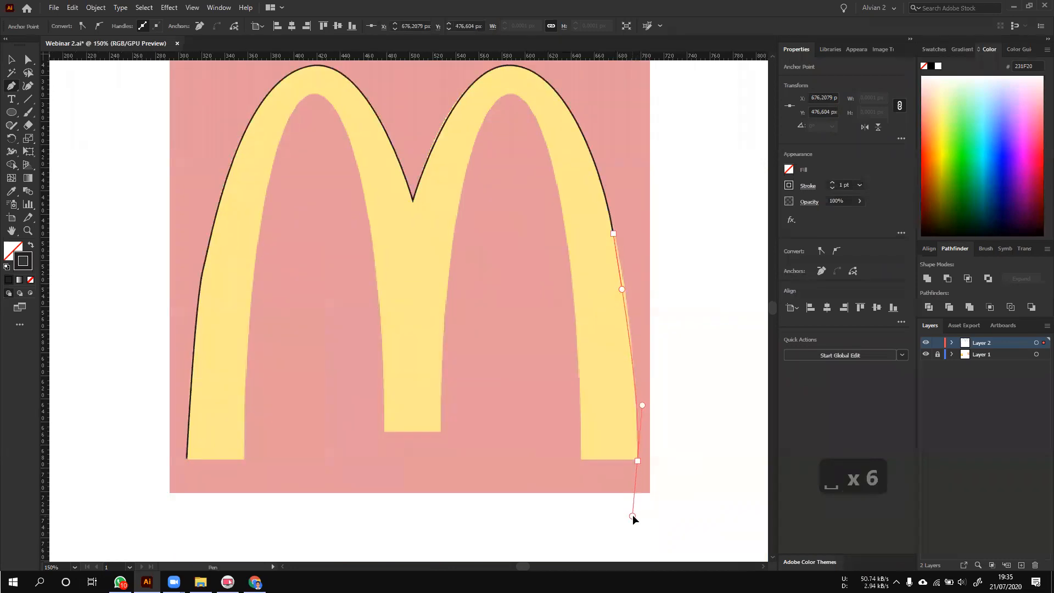
- Remove the outgoing handle at the right leg's outer corner and add a straight bottom edge to its inner corner
scroll(647, 472, up, 3)
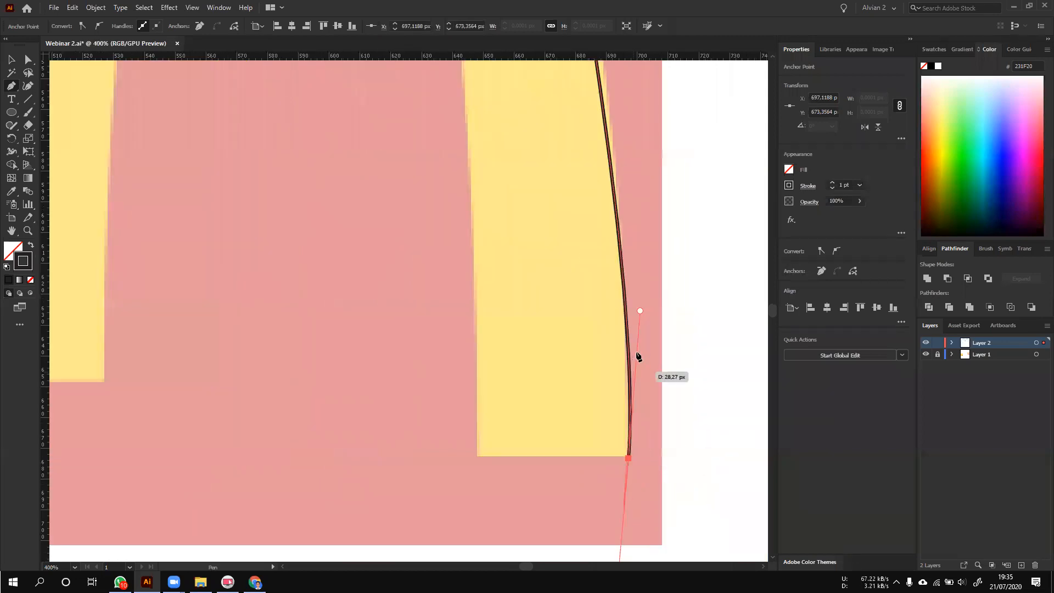
scroll(650, 358, down, 1)
scroll(650, 355, down, 1)
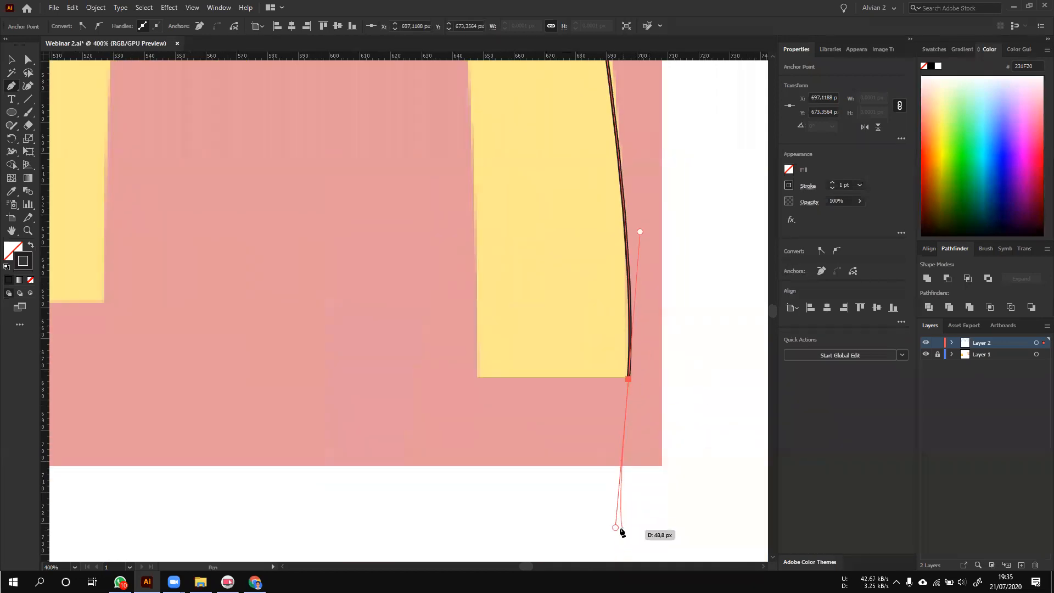
click(629, 380)
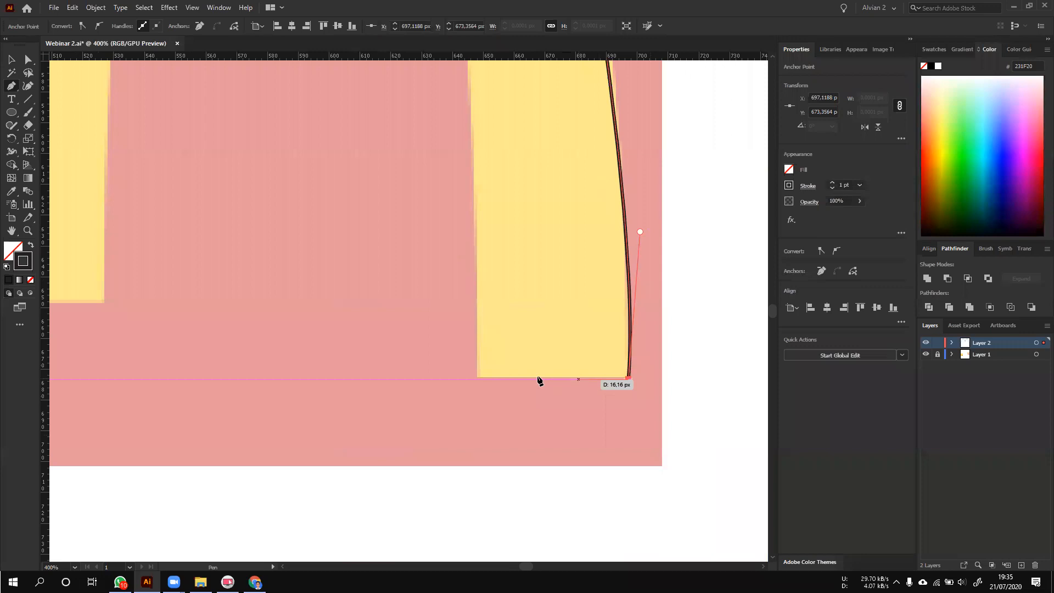
click(477, 378)
- Trace the second arch's inner edge over its peak and down to the middle leg's bottom right corner, undoing the stray anchor
scroll(477, 325, down, 4)
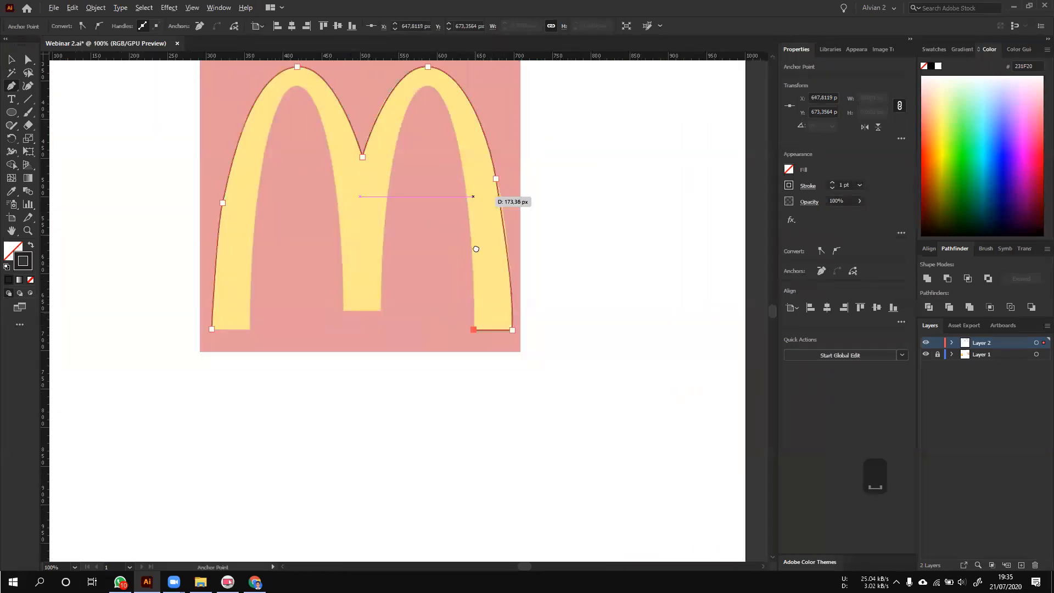
mouse_move(442, 180)
mouse_down()
mouse_move(373, 184)
mouse_move(353, 157)
mouse_move(388, 144)
mouse_move(433, 179)
mouse_up()
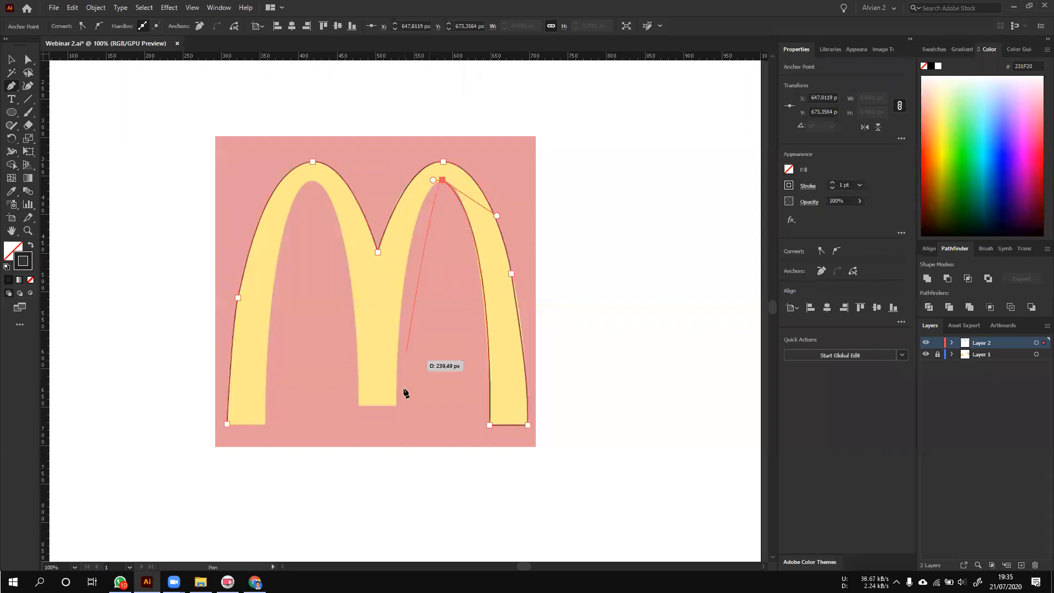
drag(396, 406, 400, 559)
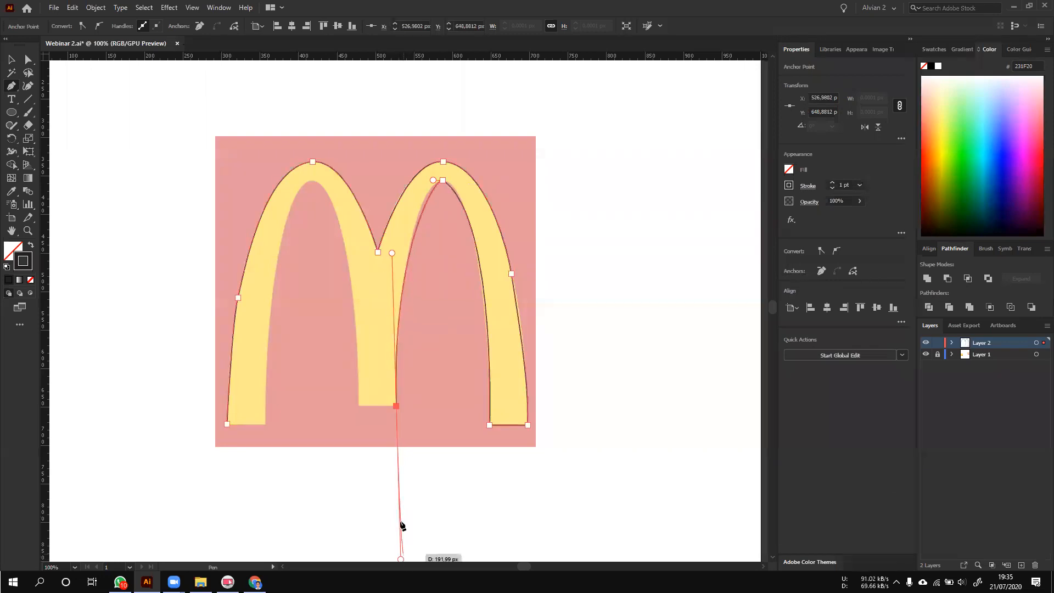
scroll(405, 372, up, 2)
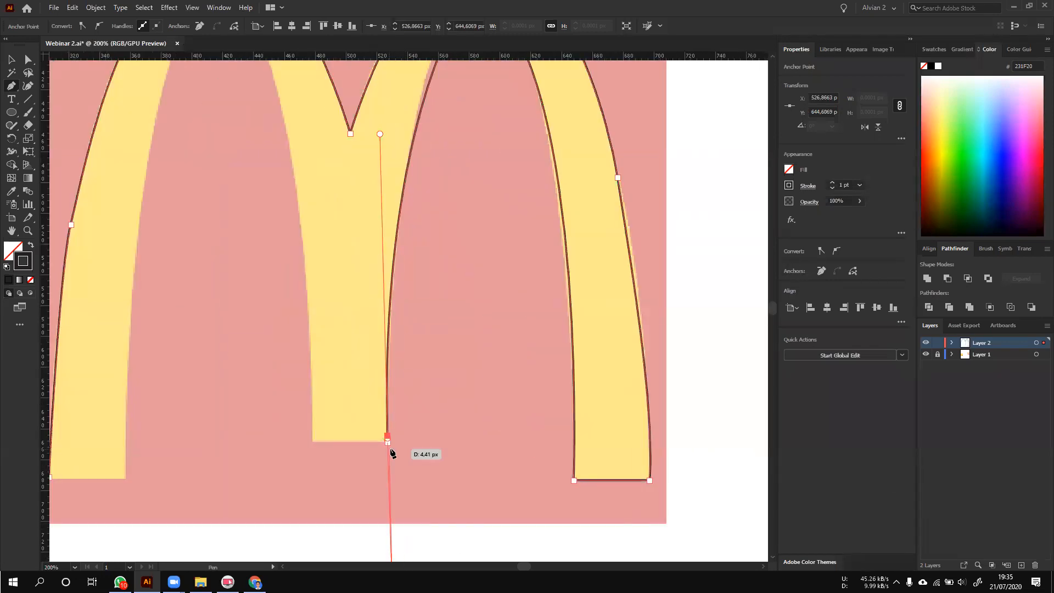
key(ctrl+z)
scroll(417, 380, down, 3)
scroll(447, 235, up, 4)
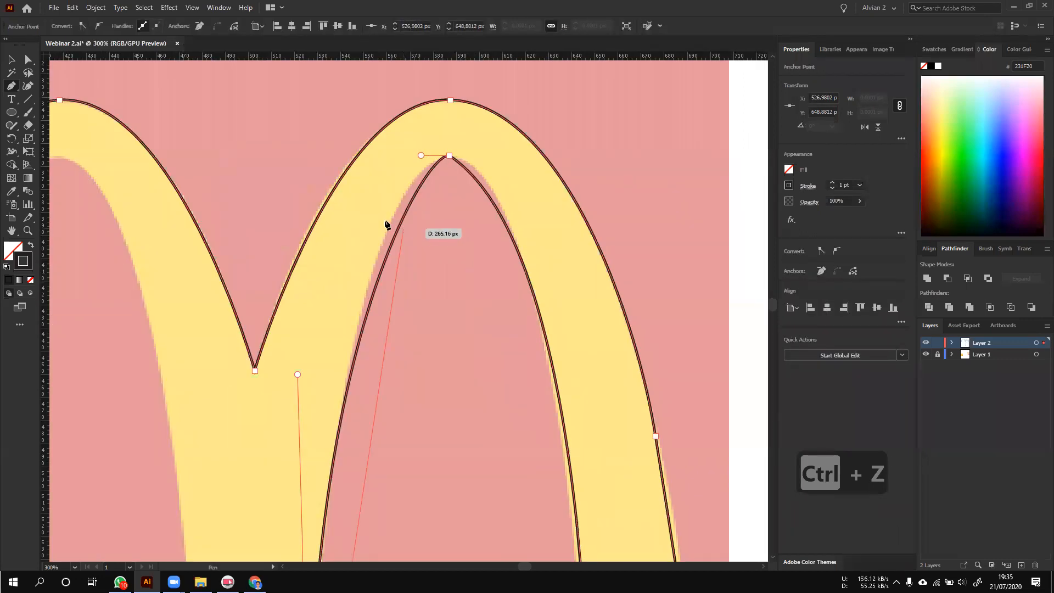
- Trace the middle leg's bottom edge and place a smooth anchor partway up its left edge
scroll(386, 224, down, 3)
scroll(400, 299, up, 1)
key(space)
key(space)
drag(309, 411, 288, 169)
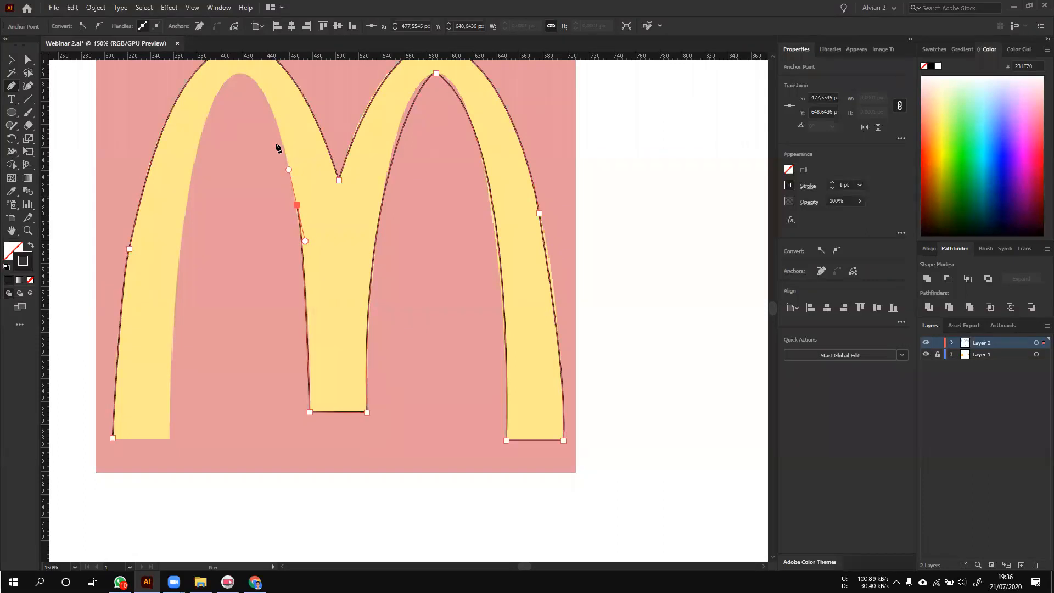
- Trace the first arch's inner edge down to the left leg's bottom, close the path at its starting anchor, and deselect it
drag(237, 71, 207, 75)
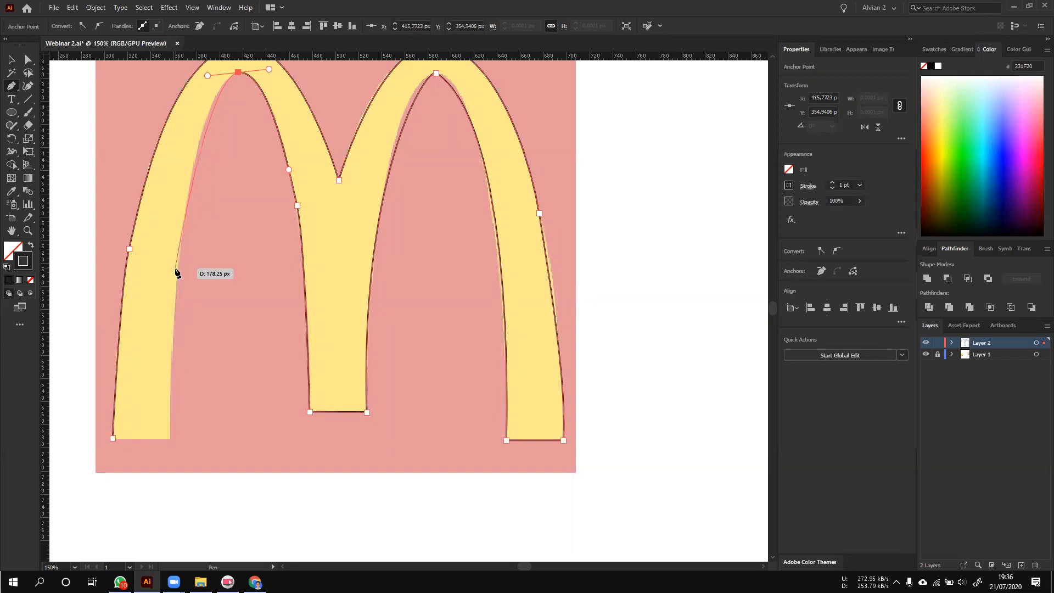
drag(178, 270, 178, 309)
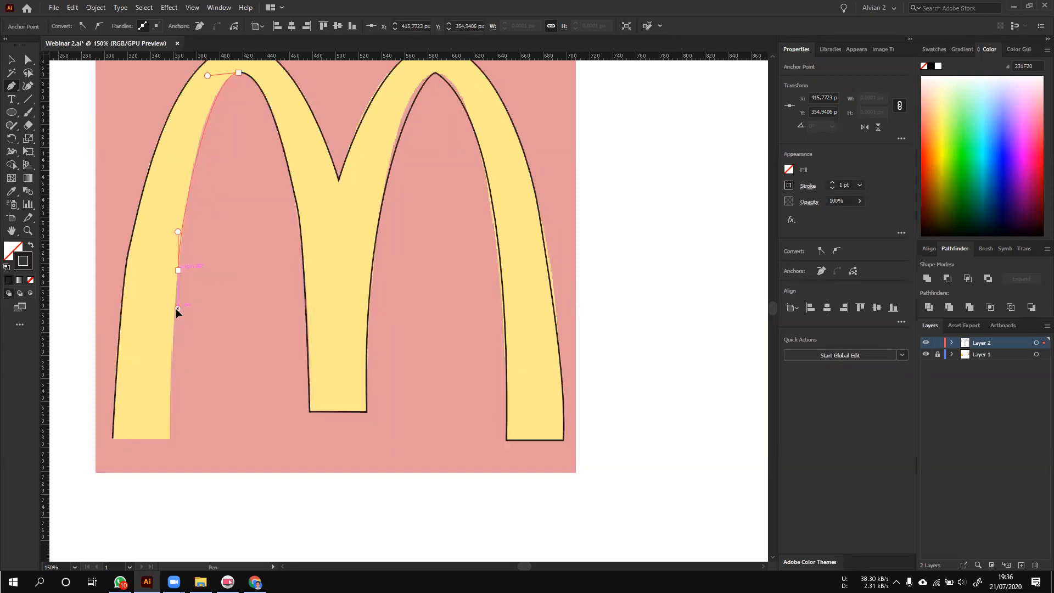
click(168, 440)
click(112, 437)
key(v)
click(233, 404)
- Adjust both handles of the second arch's inner peak to horizontal so the outline matches the rounded curve, and deselect
scroll(368, 251, up, 2)
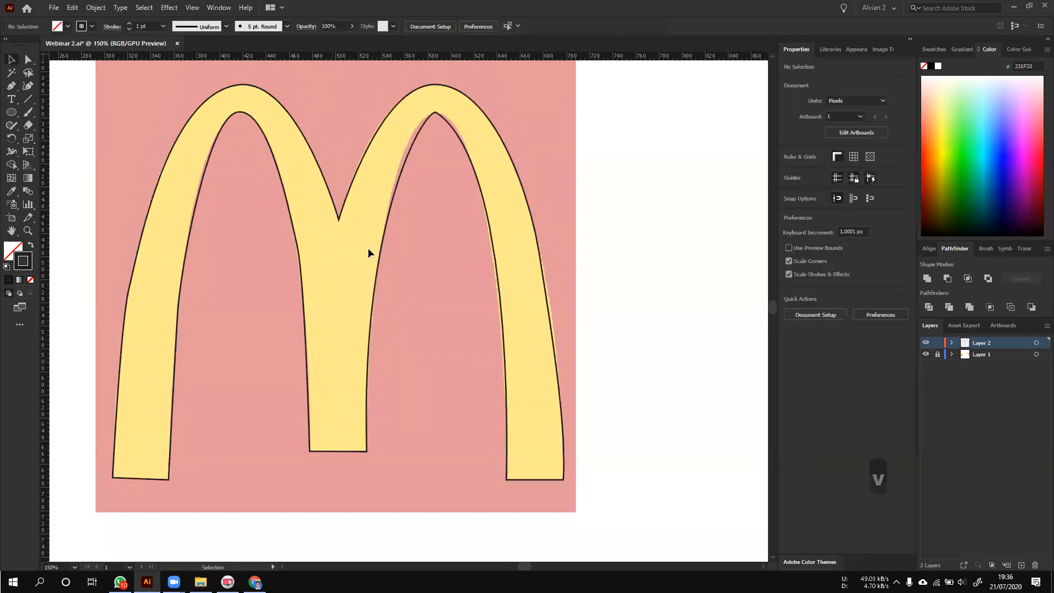
click(373, 135)
key(a)
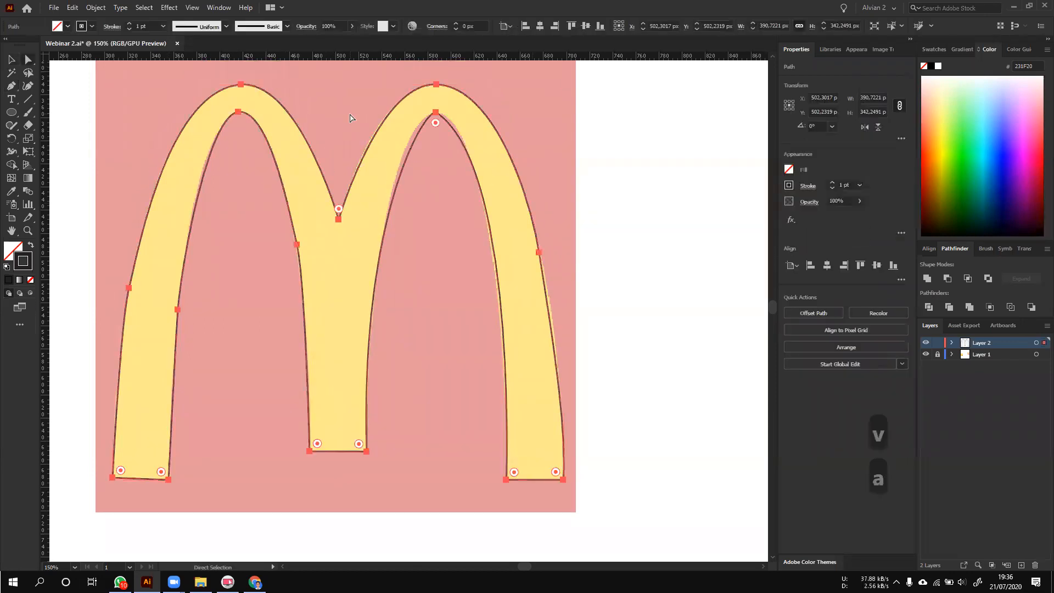
click(435, 112)
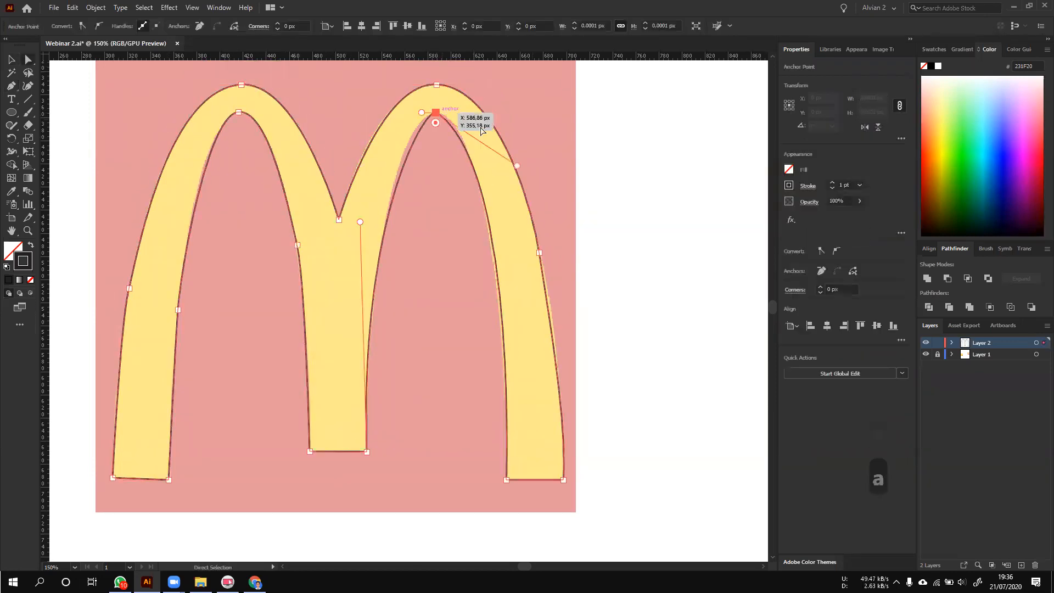
drag(516, 165, 497, 119)
drag(422, 112, 411, 111)
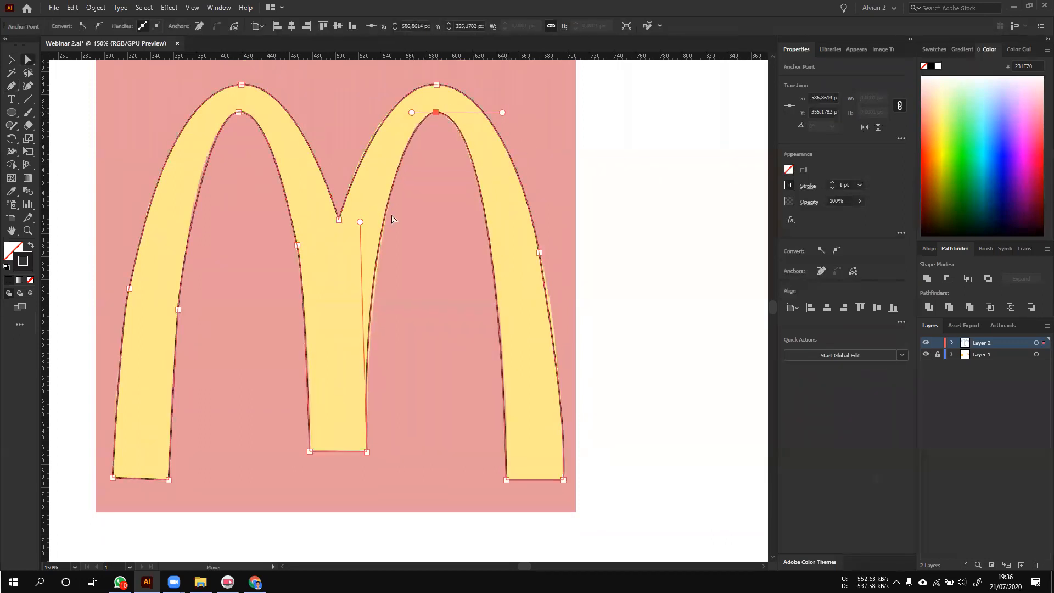
key(v)
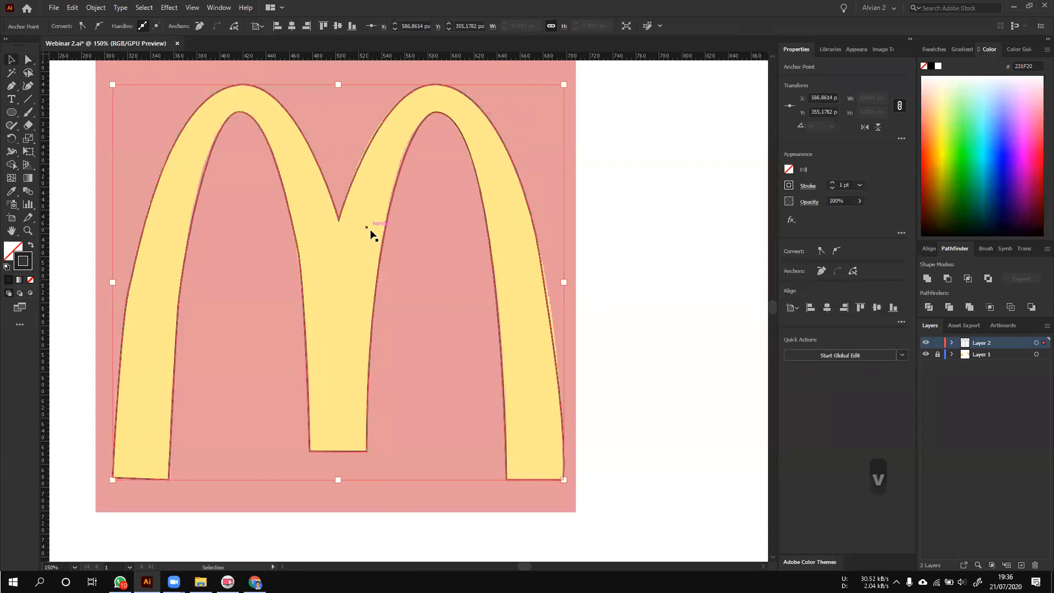
click(402, 264)
- Fill the traced M with the template's yellow using the Eyedropper, and deselect it
click(327, 158)
key(i)
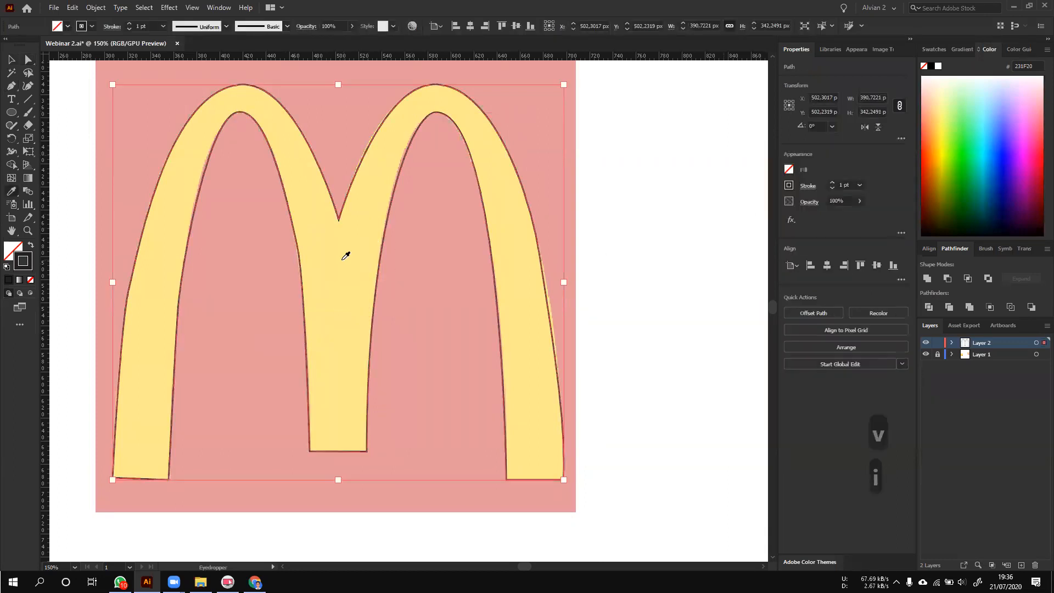
click(343, 260)
key(v)
click(398, 319)
- Hide Layer 1 and select the traced M on Layer 2
key(ctrl+0)
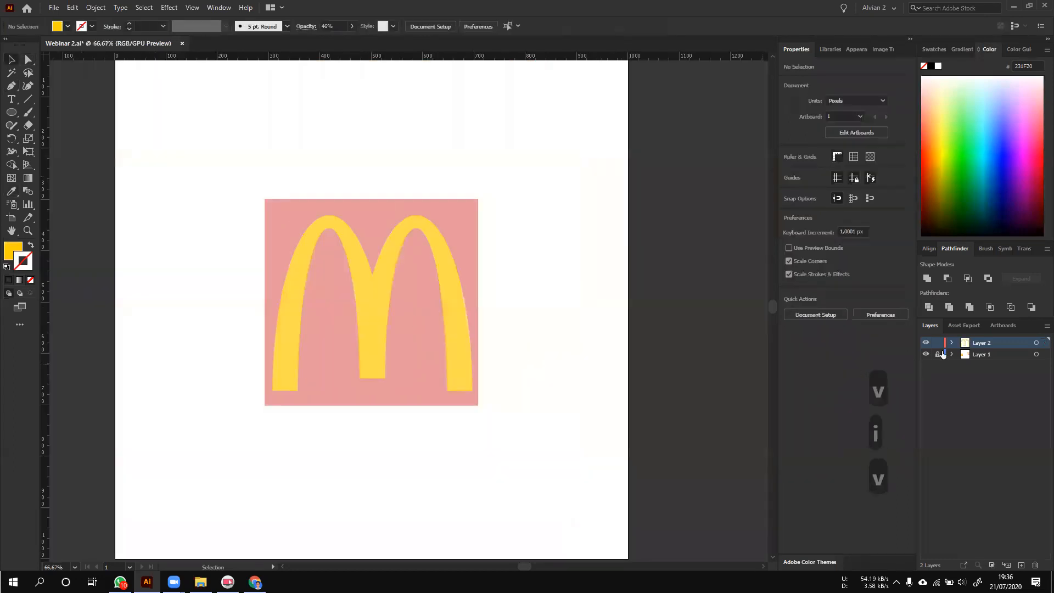
click(925, 355)
drag(547, 377, 304, 239)
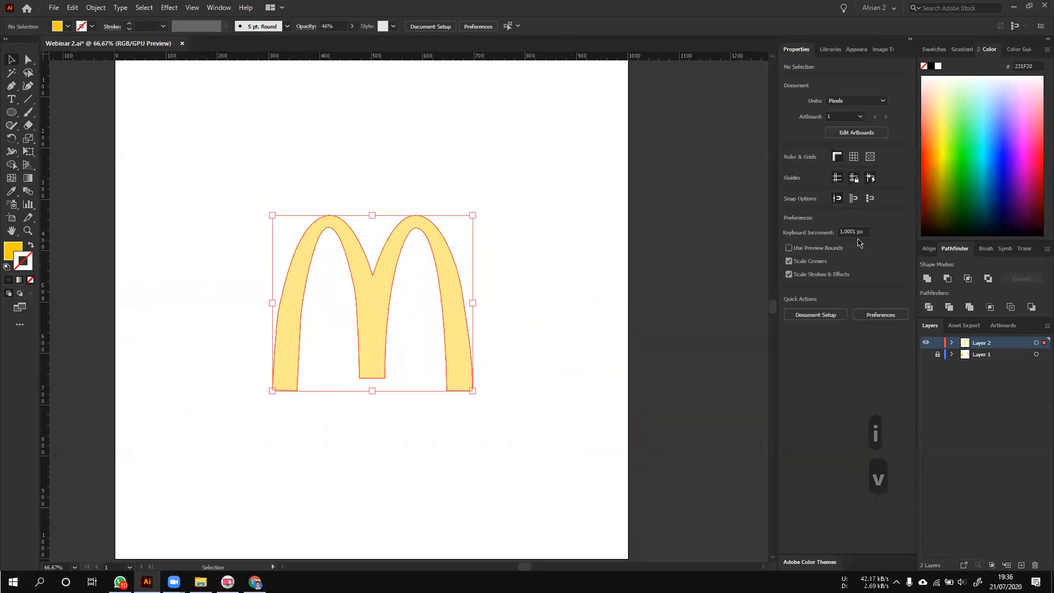
- Set the traced M's opacity to 100% and deselect it
click(860, 201)
drag(836, 215, 876, 218)
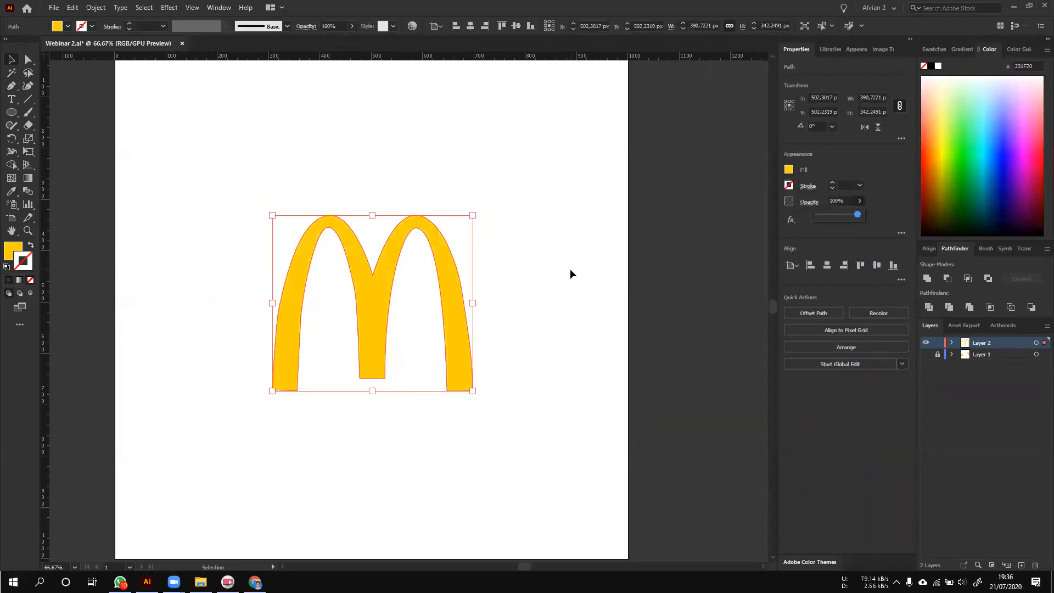
click(569, 274)
- Select the finished M tracing and delete it from Layer 2
scroll(582, 236, down, 2)
scroll(620, 361, down, 1)
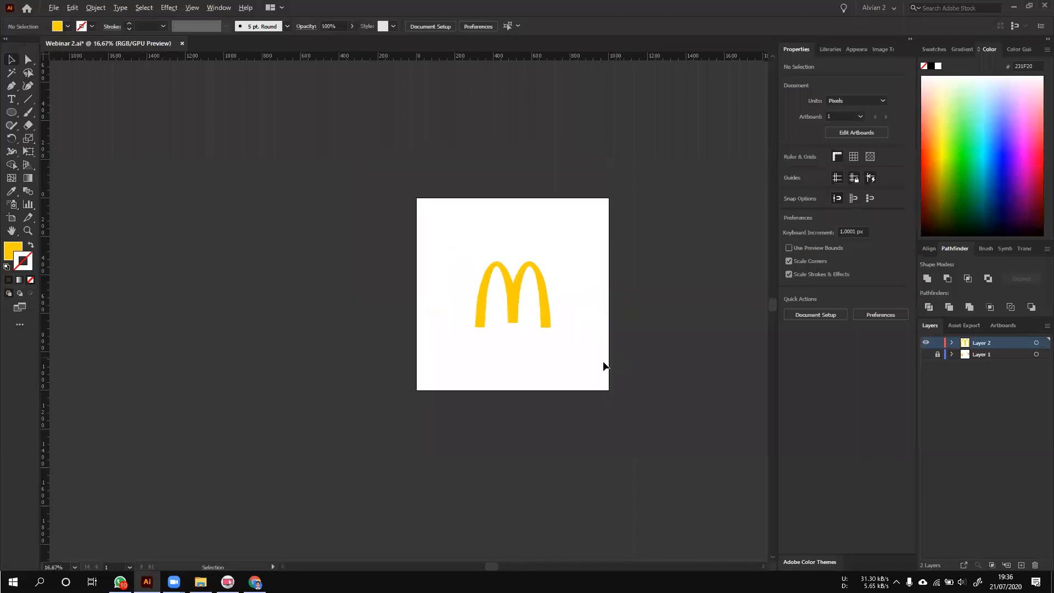
drag(603, 366, 432, 239)
key(Delete)
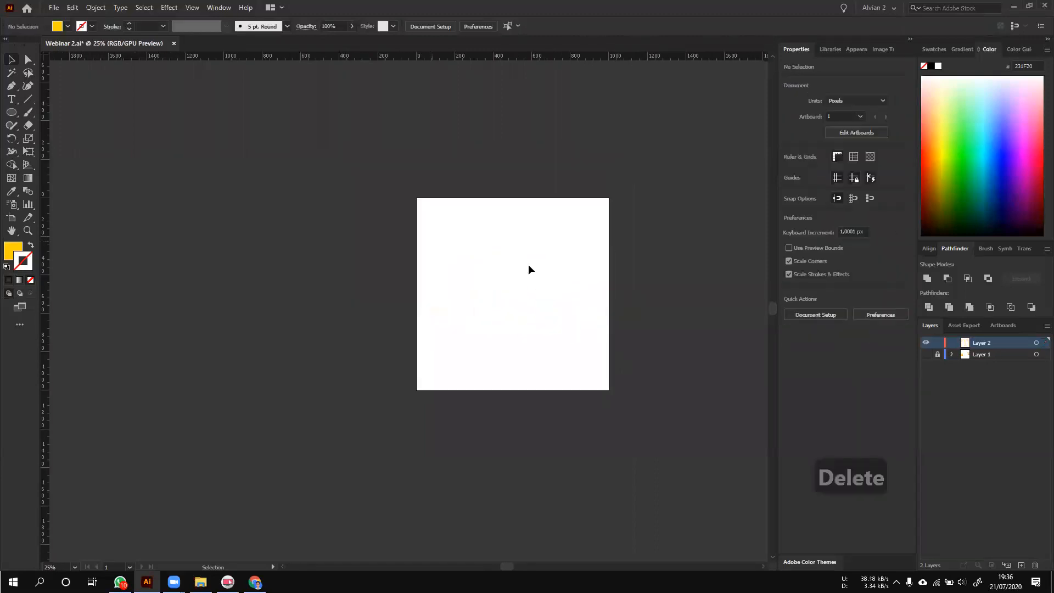
- Show and unlock Layer 1, and swap the McDonald's template on the artboard for the Chipow cat logo image
click(925, 354)
drag(528, 297, 305, 236)
drag(274, 345, 503, 295)
key(ctrl+plus)
key(ctrl+plus)
key(ctrl+plus)
scroll(529, 282, up, 1)
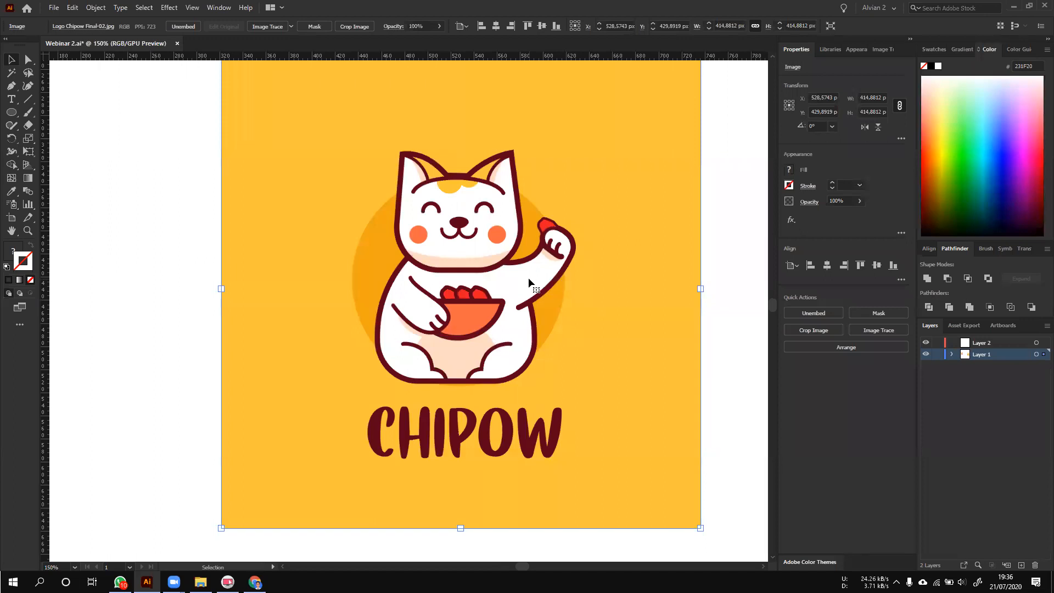
drag(536, 317, 513, 279)
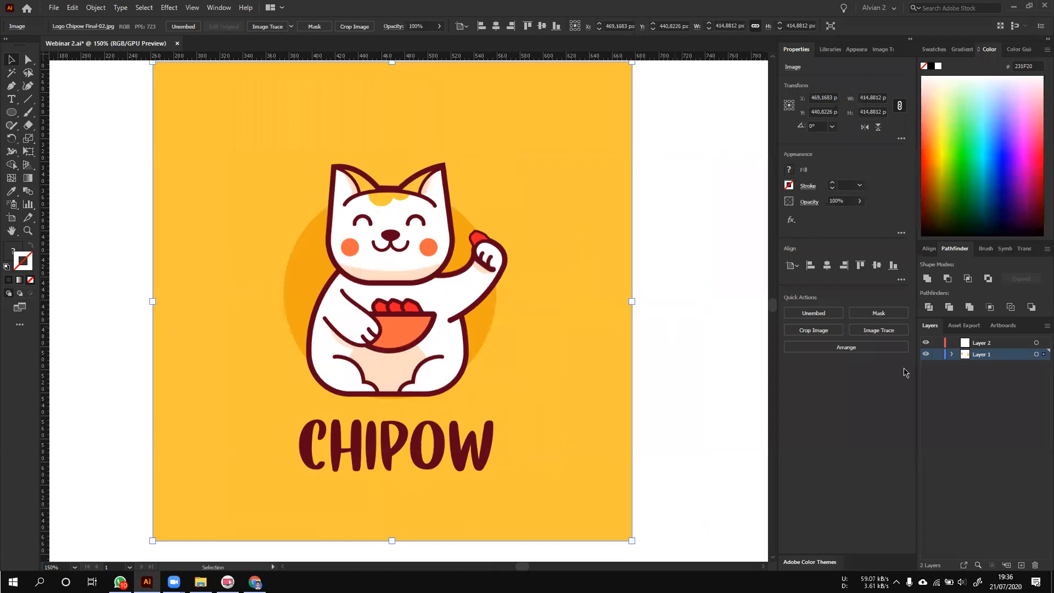
- Select the Chipow image inside Layer 1 and set its opacity to 47%
click(949, 355)
click(950, 355)
click(938, 354)
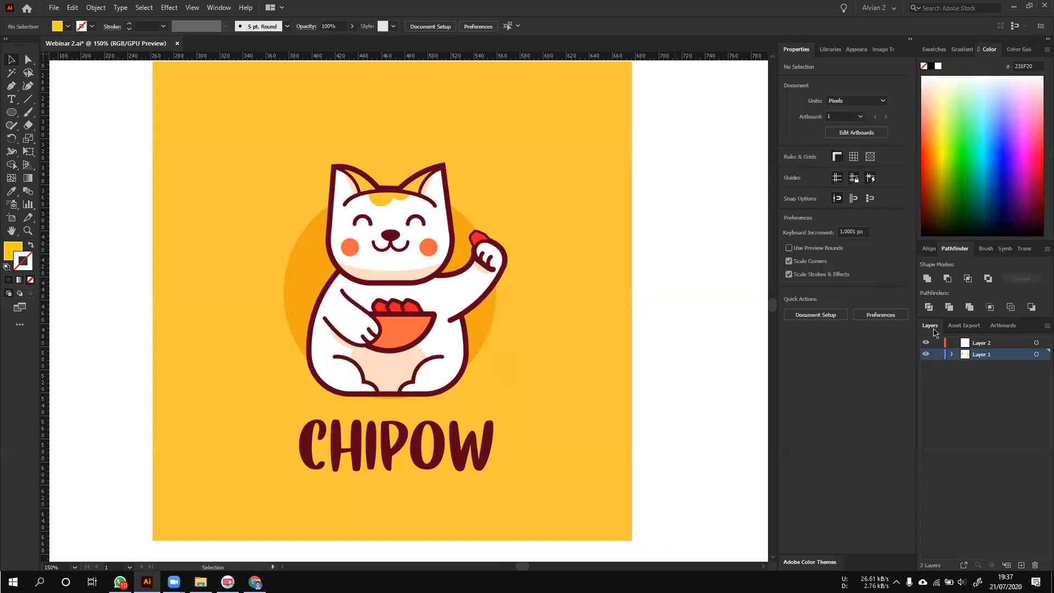
click(952, 354)
click(1035, 365)
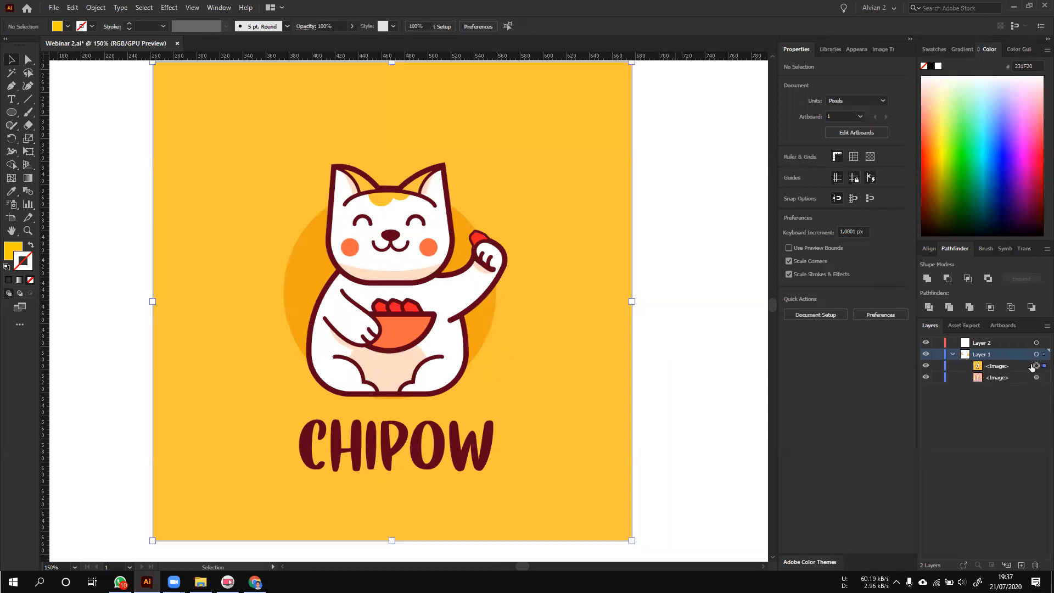
click(859, 202)
drag(858, 215, 835, 215)
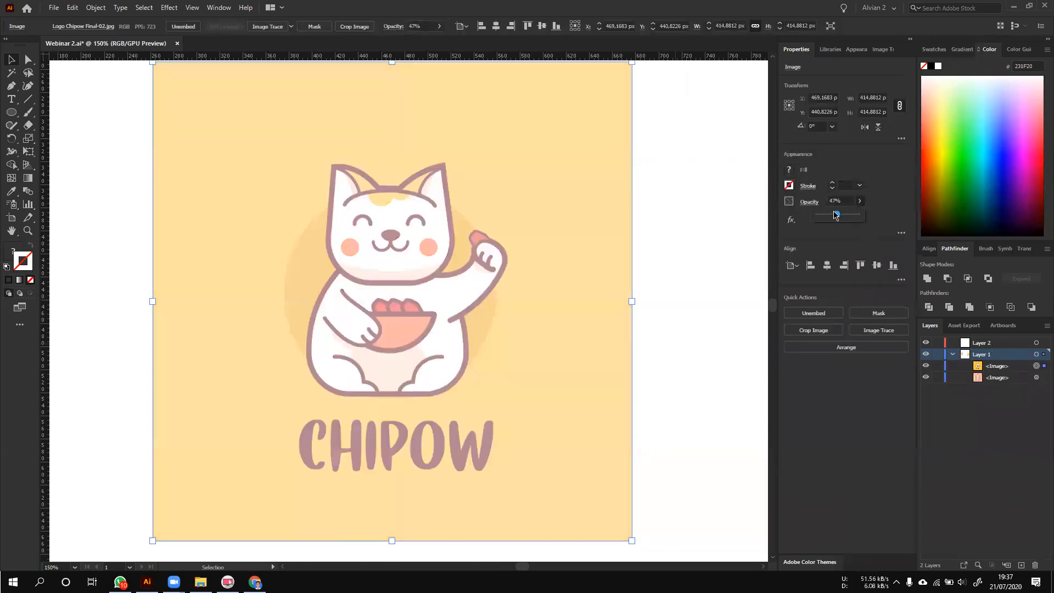
- Lock and collapse Layer 1, and make Layer 2 the active layer for the Pen tool
click(936, 354)
click(952, 354)
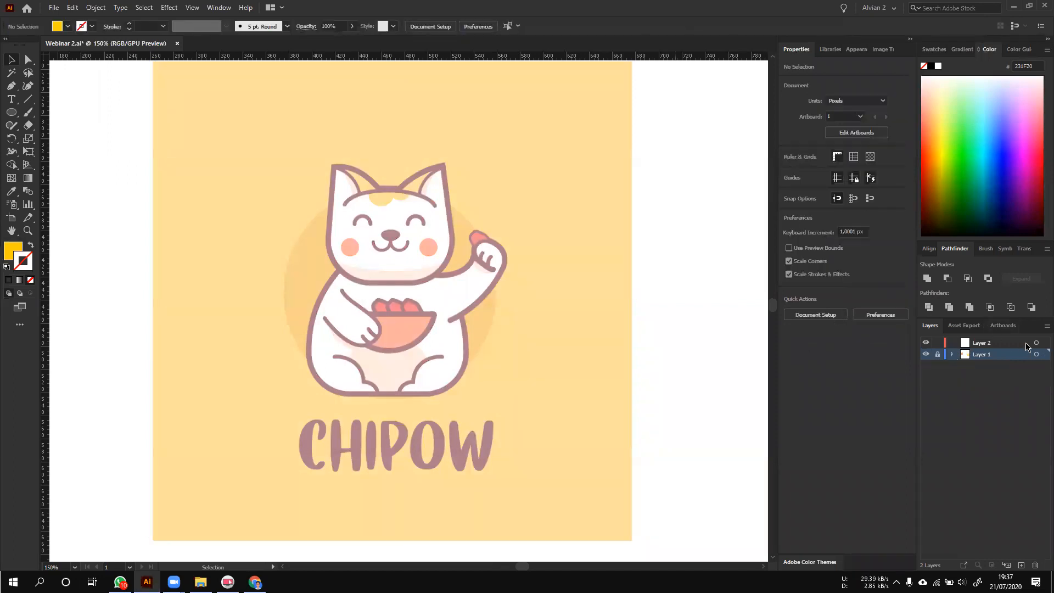
key(p)
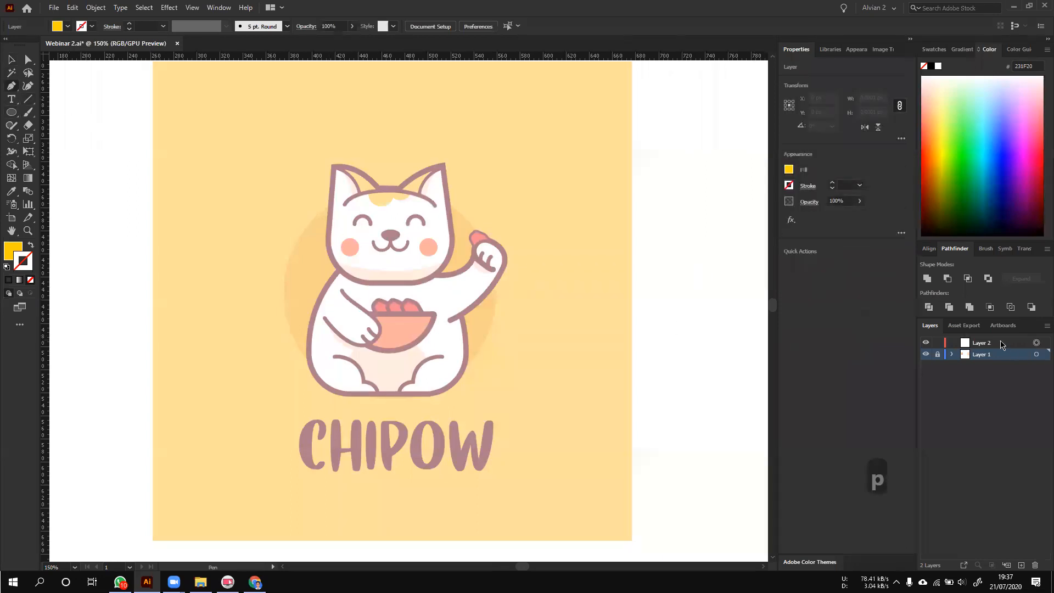
click(980, 345)
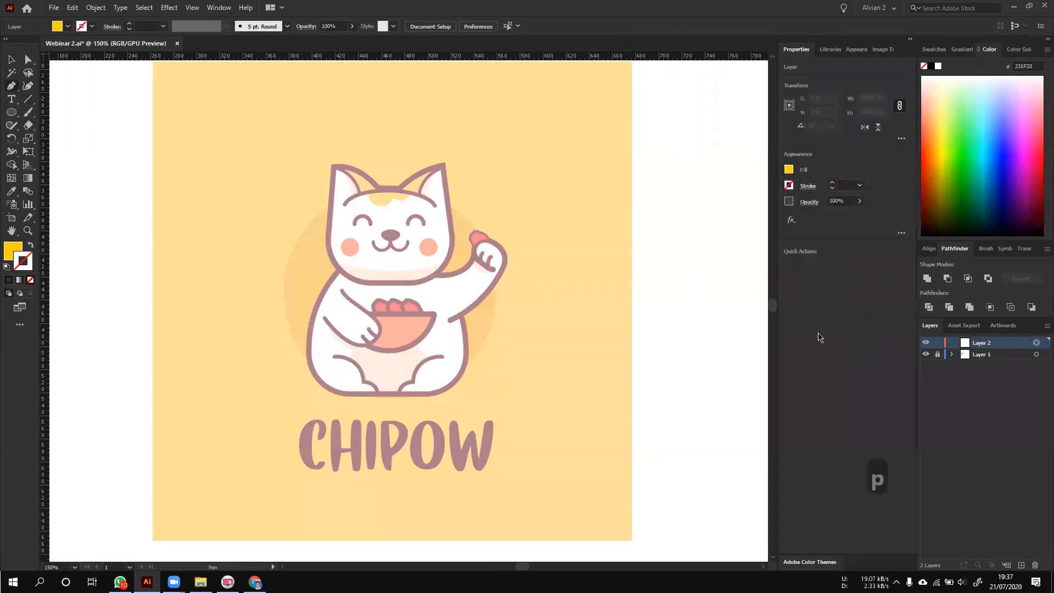
- Begin tracing the cat's head outline with the Pen tool, curving from the middle of the chin up to the left cheek
click(387, 284)
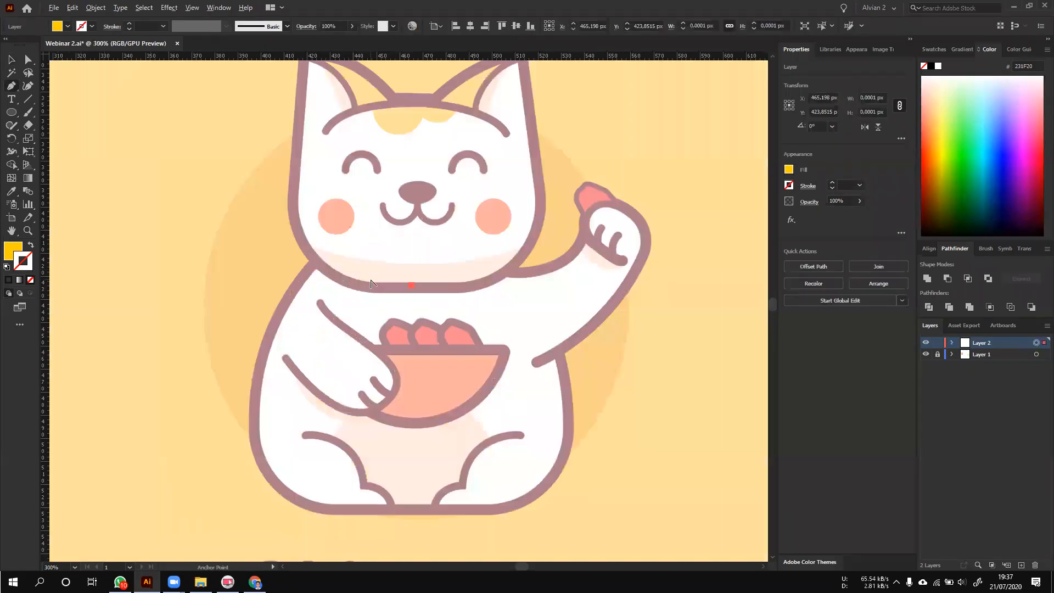
scroll(387, 284, up, 2)
key(ctrl+z)
drag(300, 235, 274, 169)
key(space)
drag(309, 122, 314, 241)
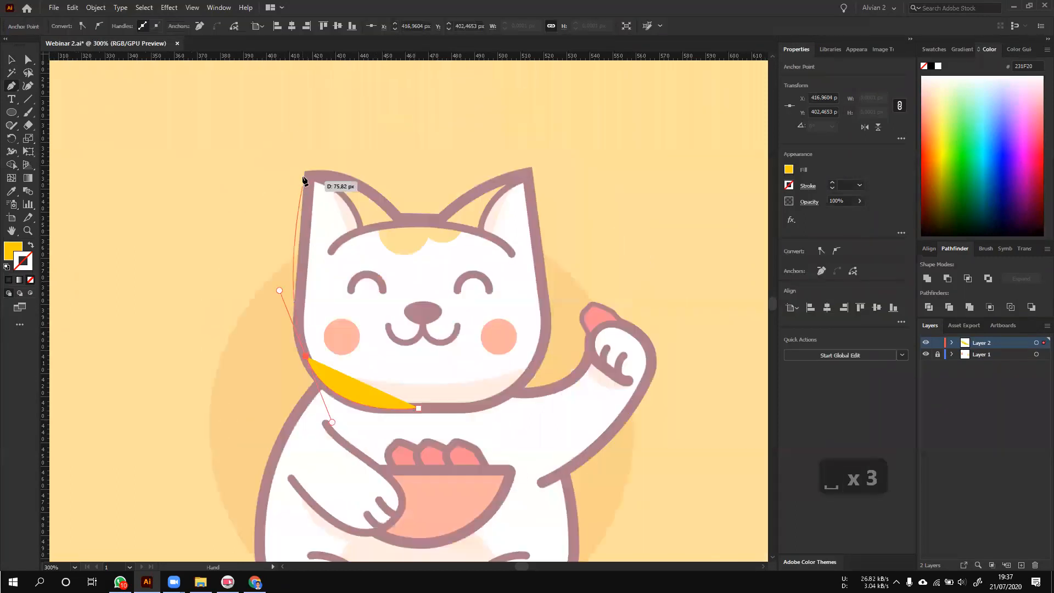
- Trace the head's left side, left ear, crown and right ear with the Pen tool, using a yellow stroke and no fill
click(310, 174)
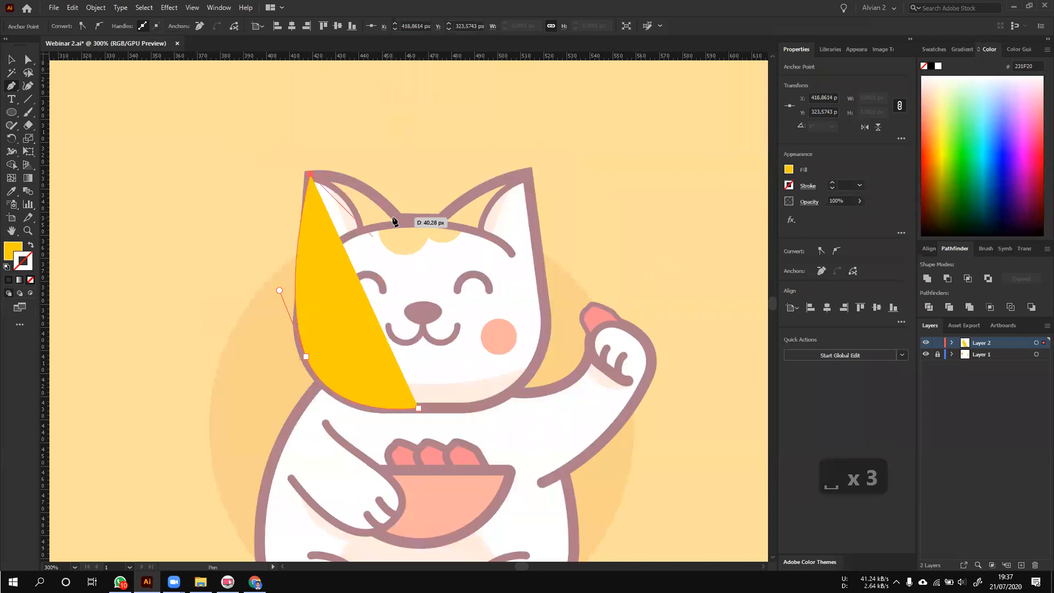
key(shift+x)
drag(394, 225, 419, 225)
drag(402, 221, 426, 224)
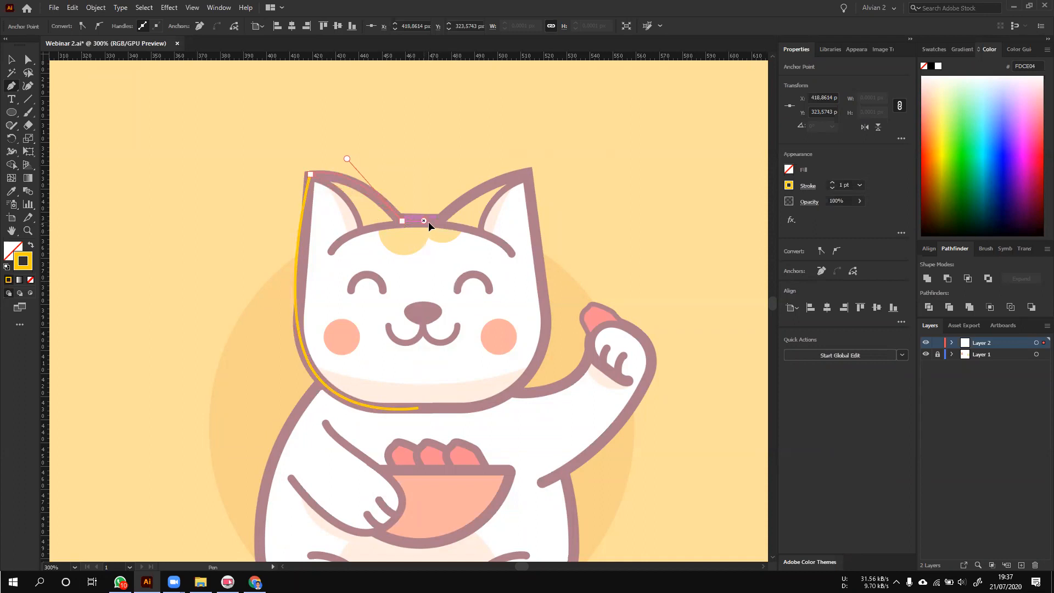
click(438, 221)
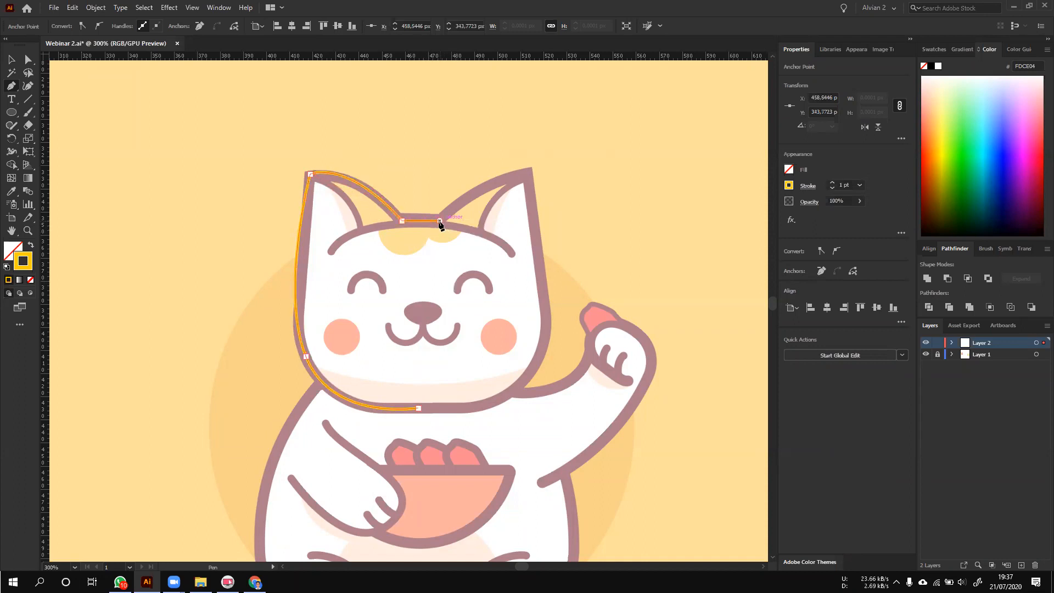
mouse_move(524, 176)
mouse_down()
mouse_move(565, 175)
mouse_move(529, 193)
mouse_up()
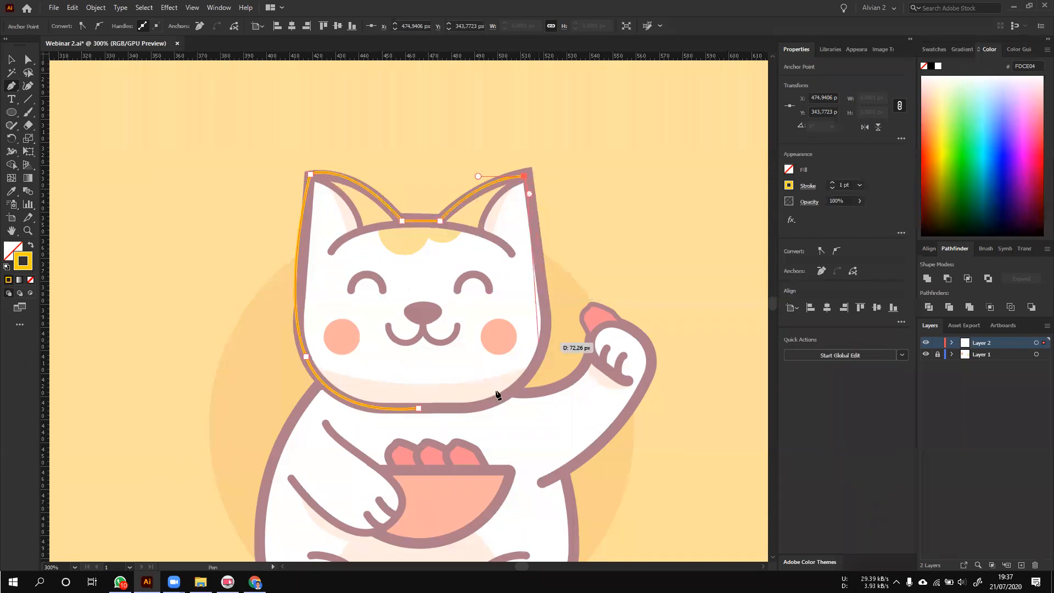
- Continue the path down the head's right side and close it with a curve at the chin's starting anchor
drag(422, 412, 258, 426)
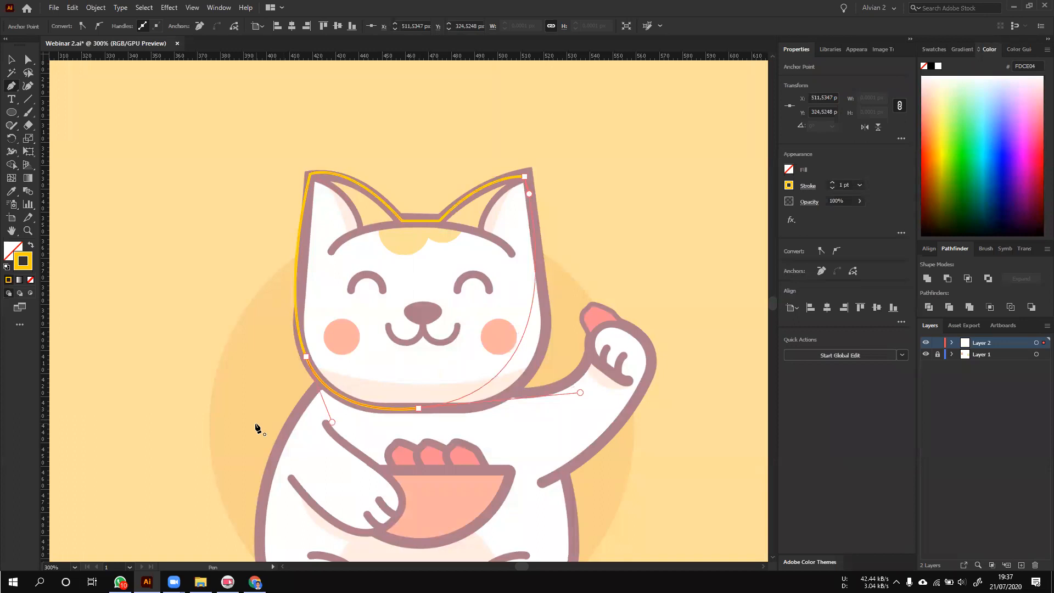
key(ctrl+z)
click(546, 320)
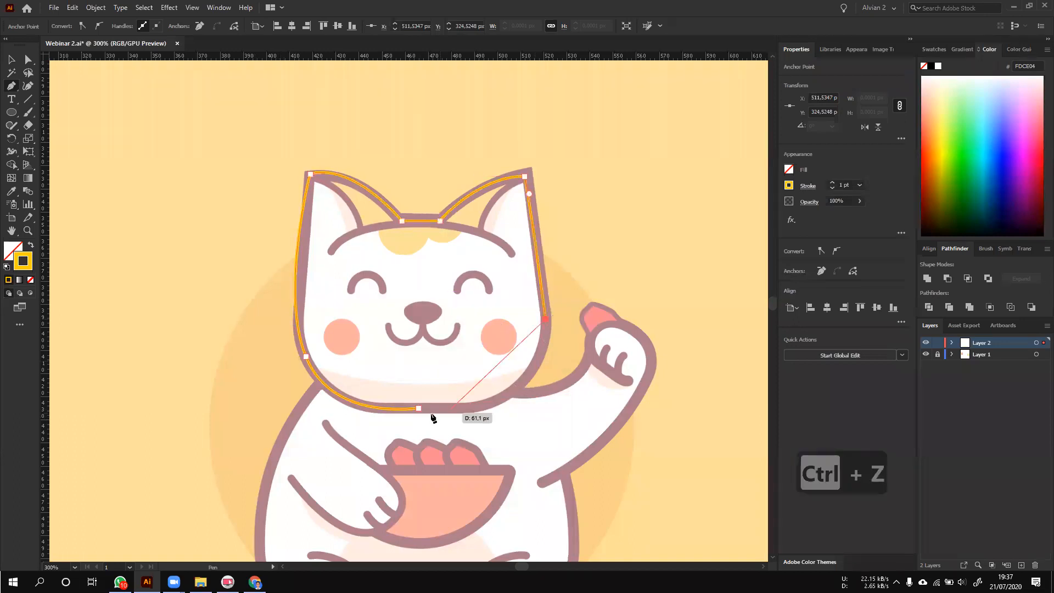
mouse_move(418, 408)
mouse_down()
mouse_move(261, 400)
mouse_move(271, 399)
mouse_up()
key(v)
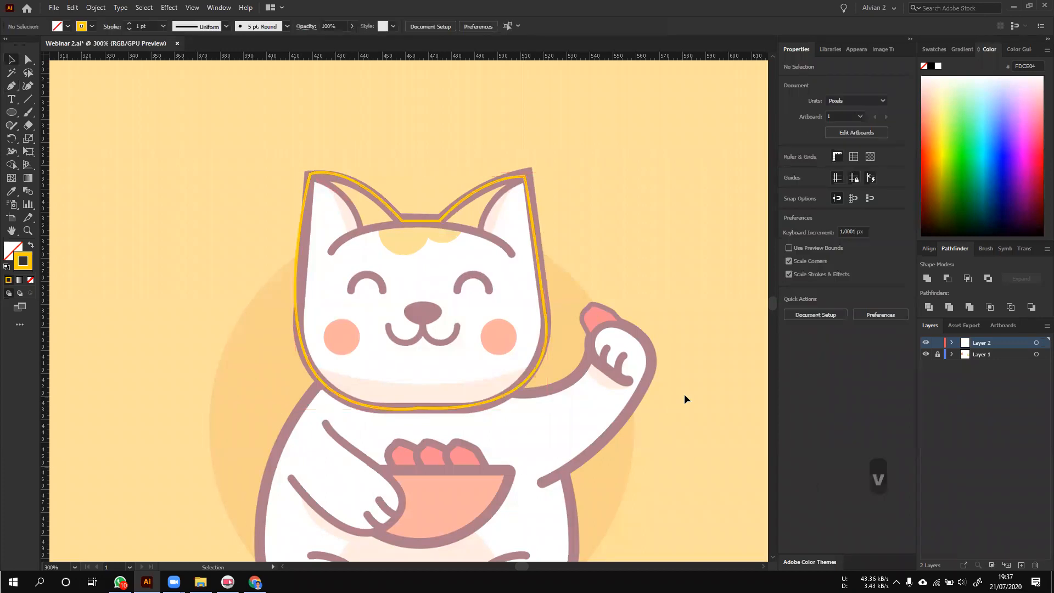
click(325, 176)
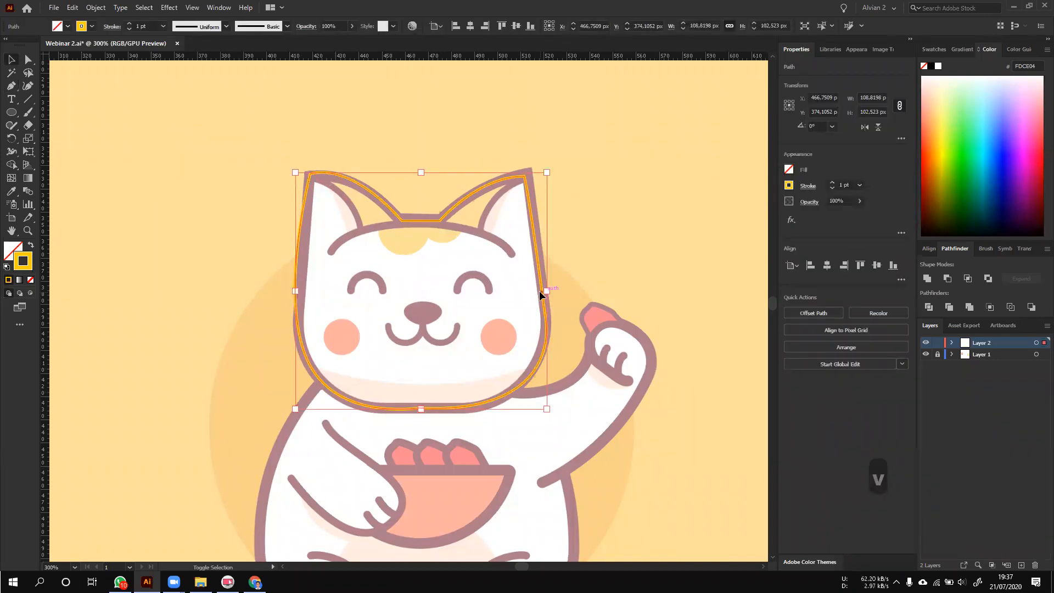
key(shift+x)
key(shift+x)
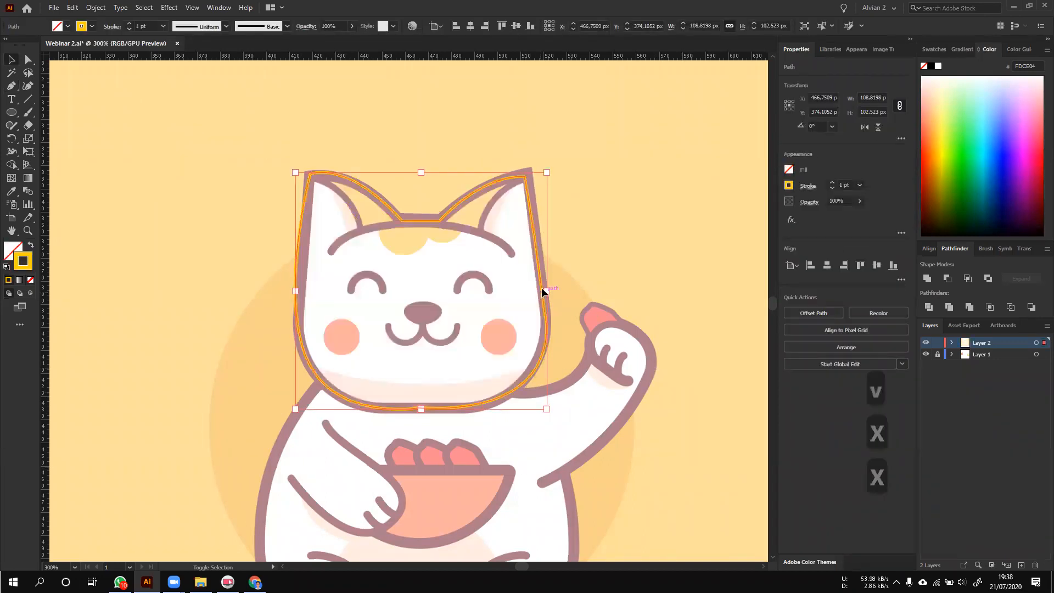
click(628, 229)
scroll(428, 251, up, 2)
scroll(268, 271, down, 1)
- Adjust the curve handles on both cheeks of the head outline to follow the reference drawing more closely
click(268, 271)
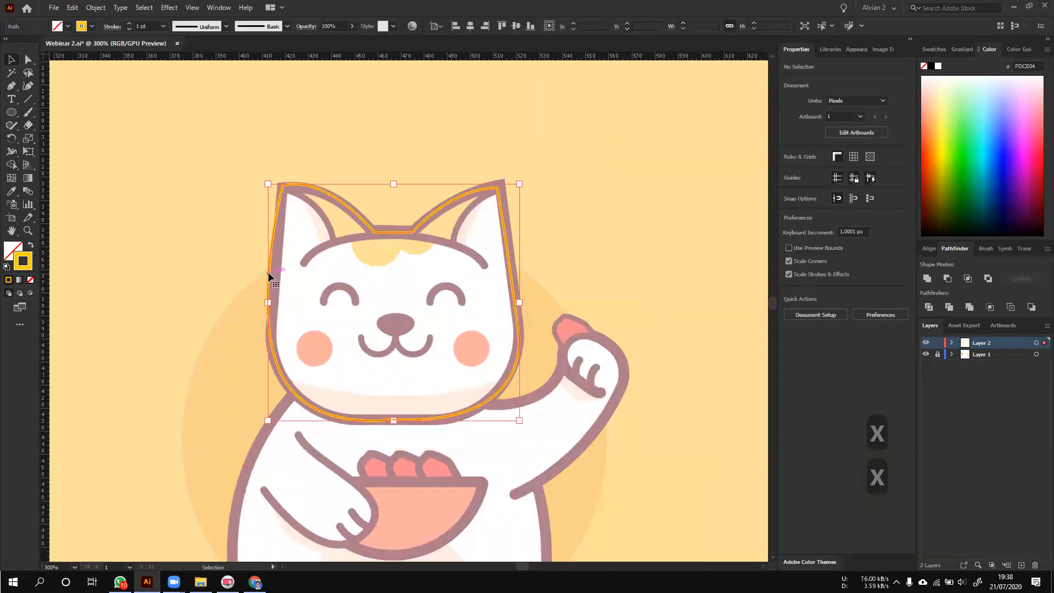
key(a)
click(264, 308)
drag(252, 301, 260, 304)
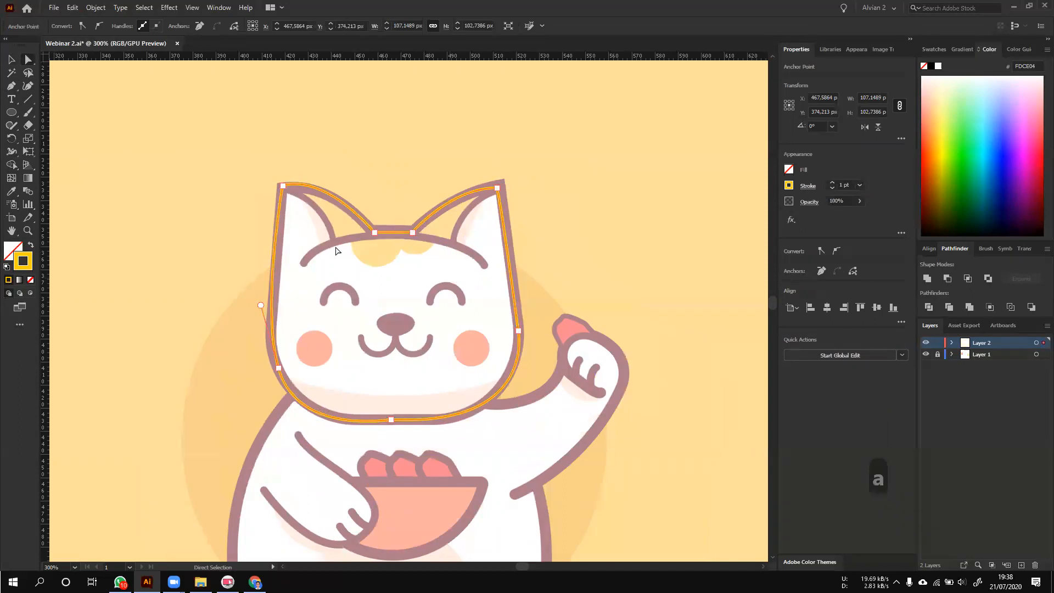
click(390, 420)
mouse_move(540, 428)
mouse_down()
mouse_move(492, 426)
mouse_move(528, 429)
mouse_up()
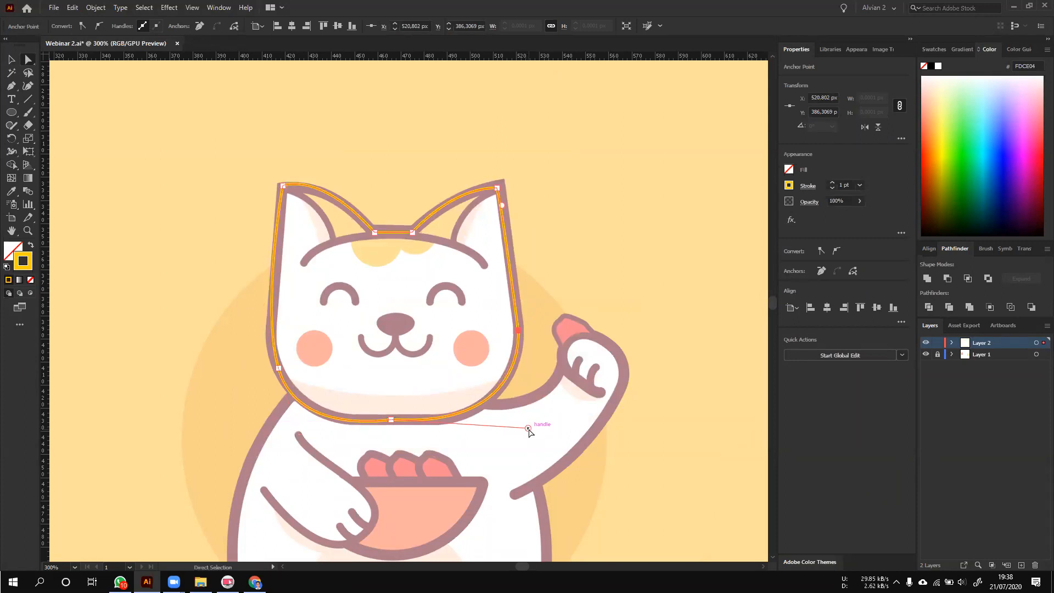
- Try to smooth the chin by lowering its bottom anchor, shortening the right curve handle and rounding the corner
scroll(404, 429, up, 4)
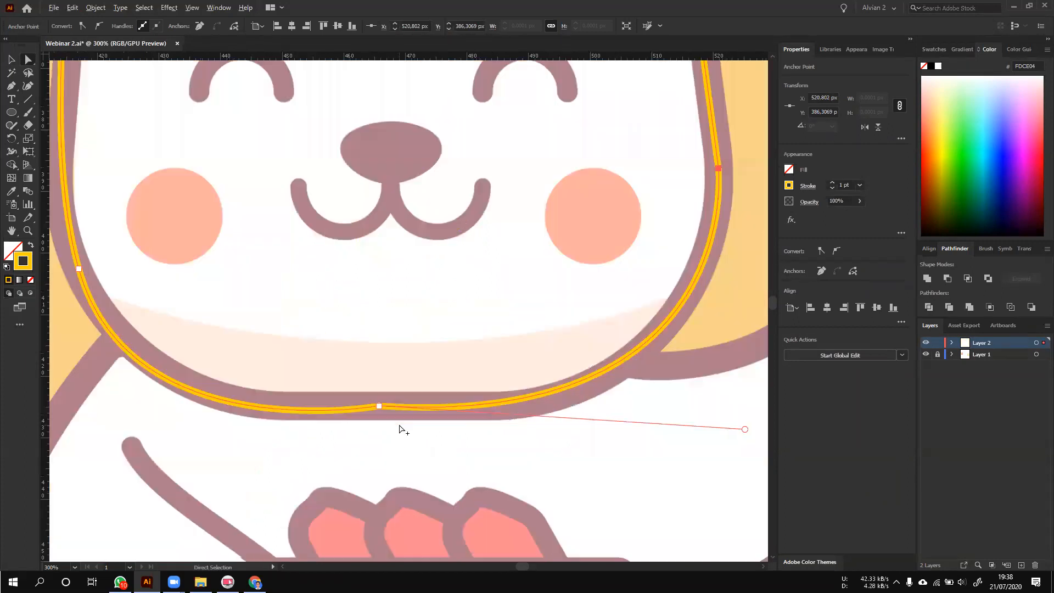
drag(379, 408, 383, 410)
drag(744, 434, 718, 433)
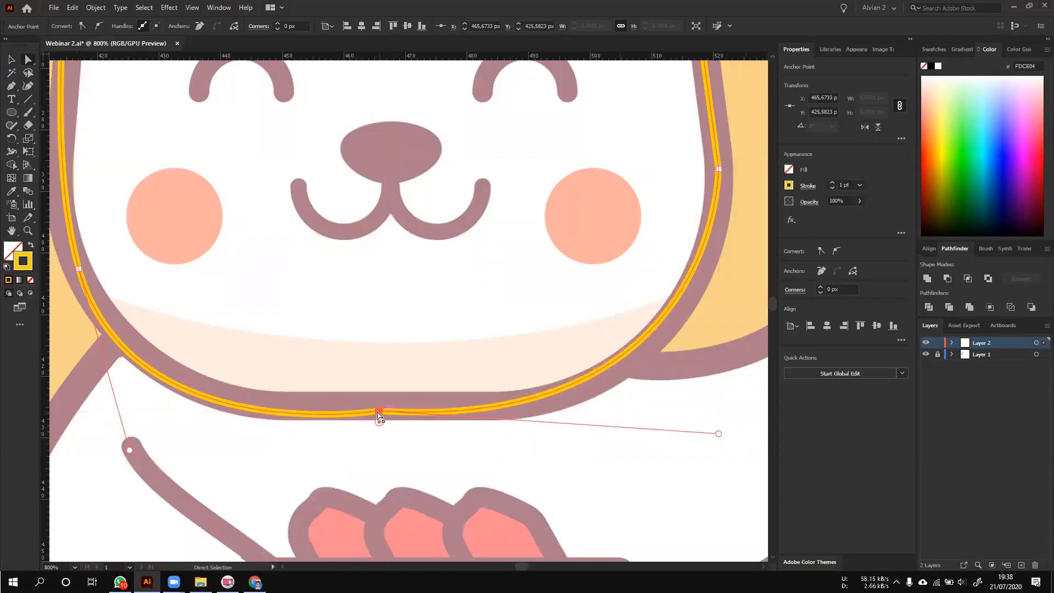
drag(379, 422, 383, 545)
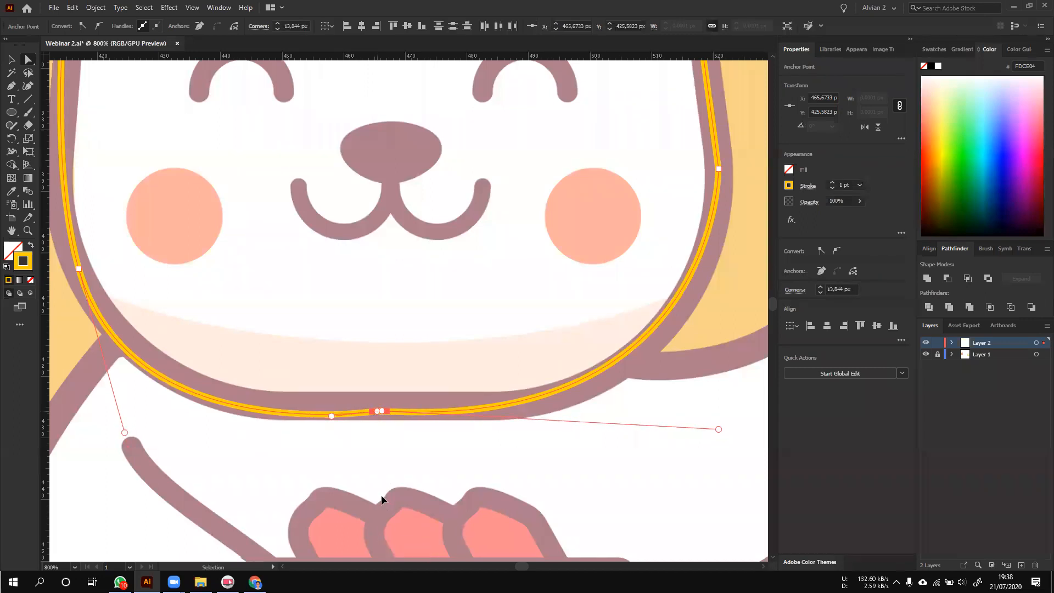
key(ctrl+z)
key(ctrl+z)
key(ctrl+z)
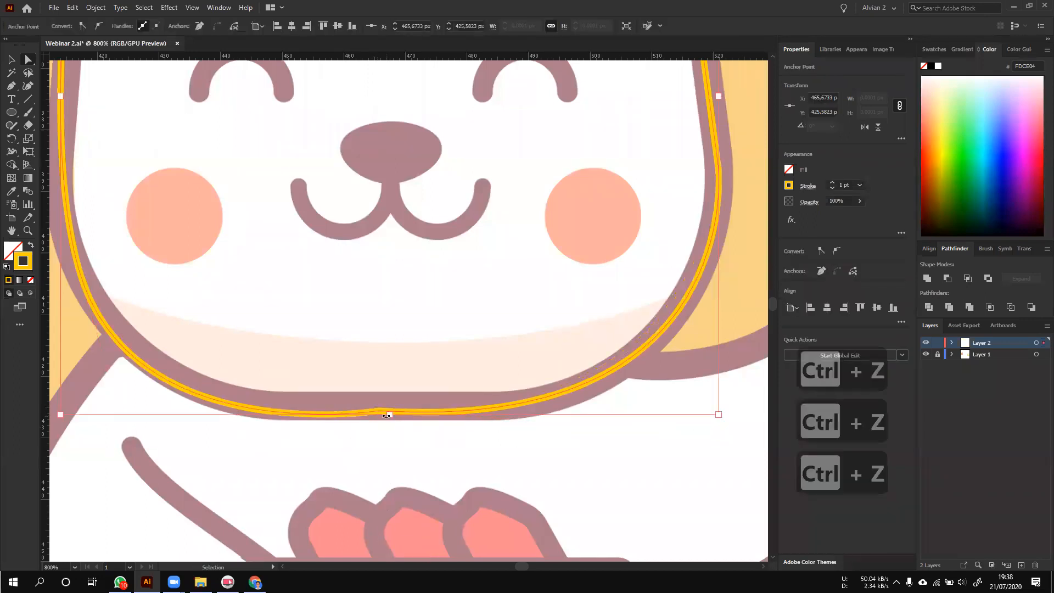
- Nudge the left cheek's lower curve handle slightly and deselect the head outline
mouse_move(129, 453)
mouse_down()
mouse_move(84, 403)
mouse_move(65, 404)
mouse_move(128, 447)
mouse_up()
scroll(309, 431, down, 2)
key(v)
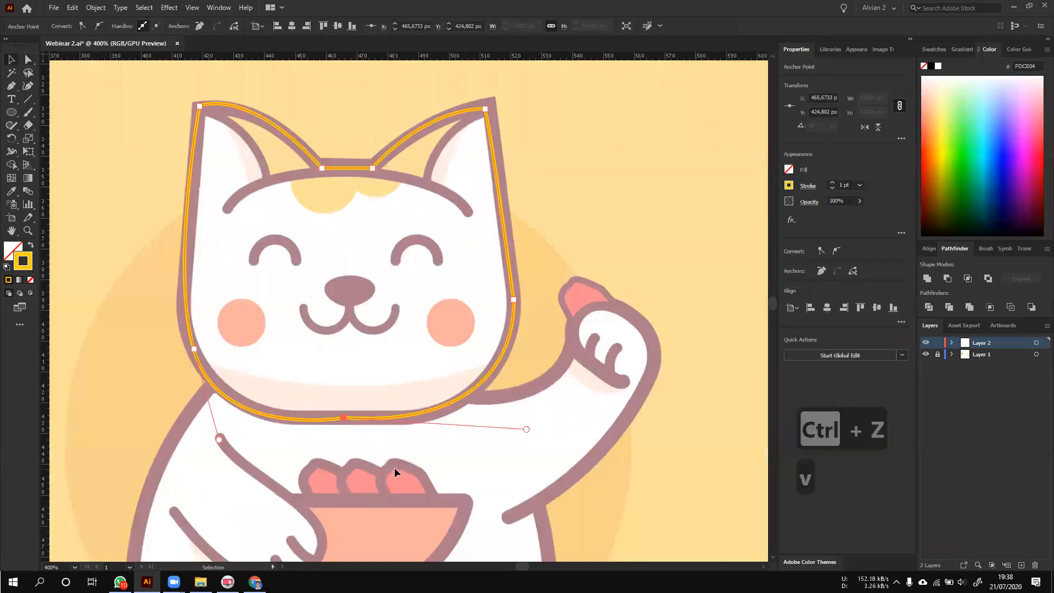
click(404, 459)
- Start a Pen tool path just outside the left ear's tip and curve it along the inner ear edge to the forehead line
drag(440, 265, 464, 312)
key(space)
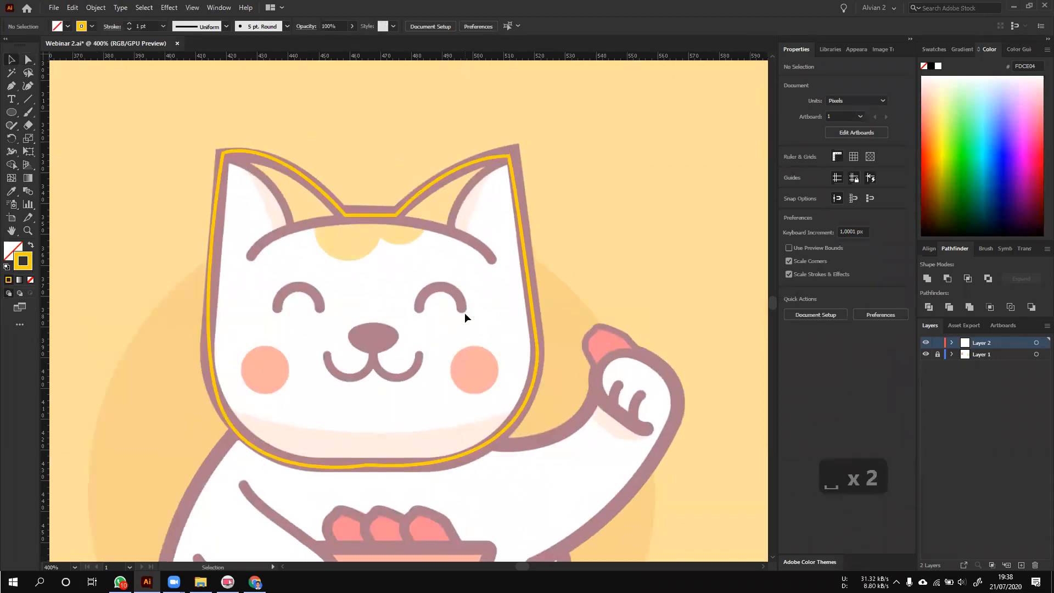
key(space)
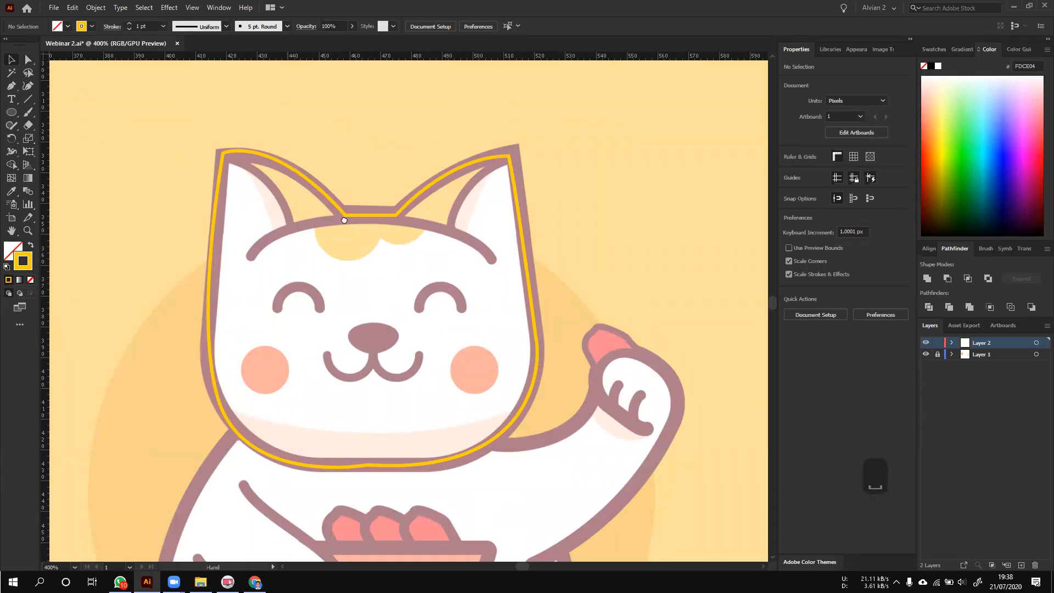
drag(291, 172, 356, 225)
click(423, 269)
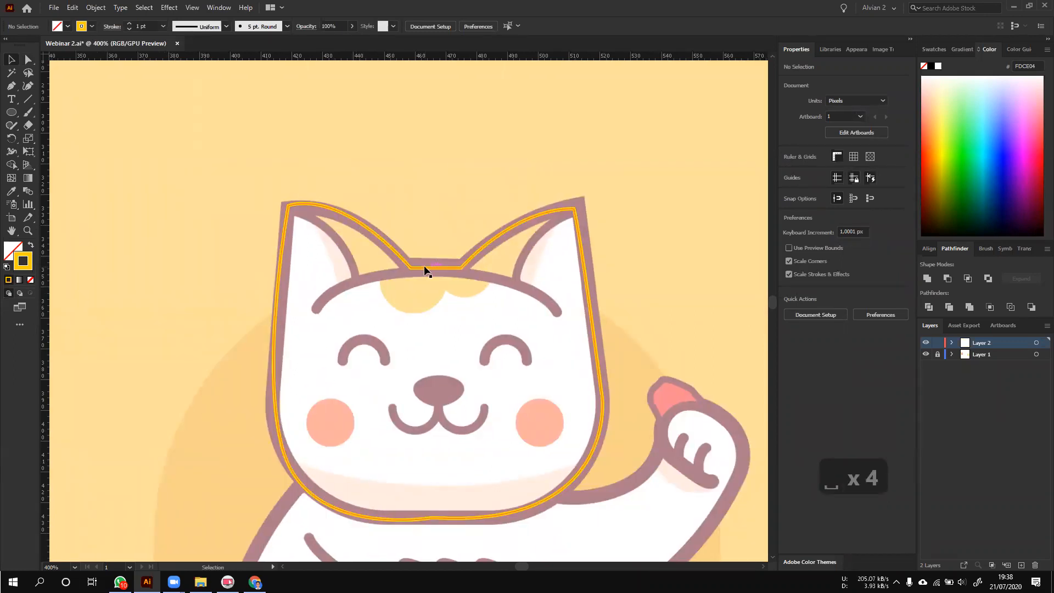
key(p)
click(261, 188)
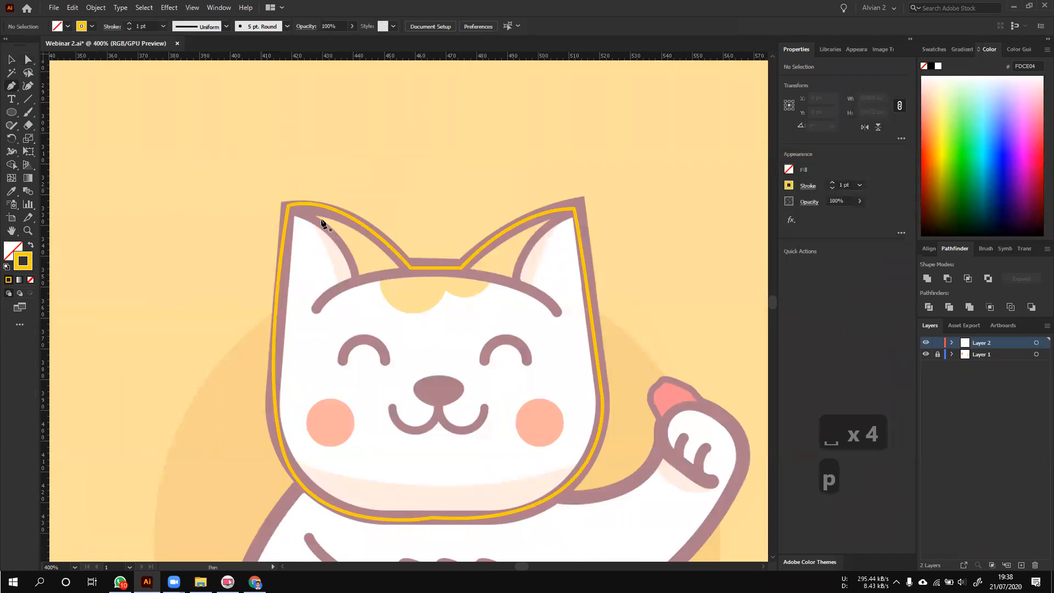
key(ctrl+z)
click(273, 194)
drag(357, 276, 376, 350)
key(space)
click(357, 280)
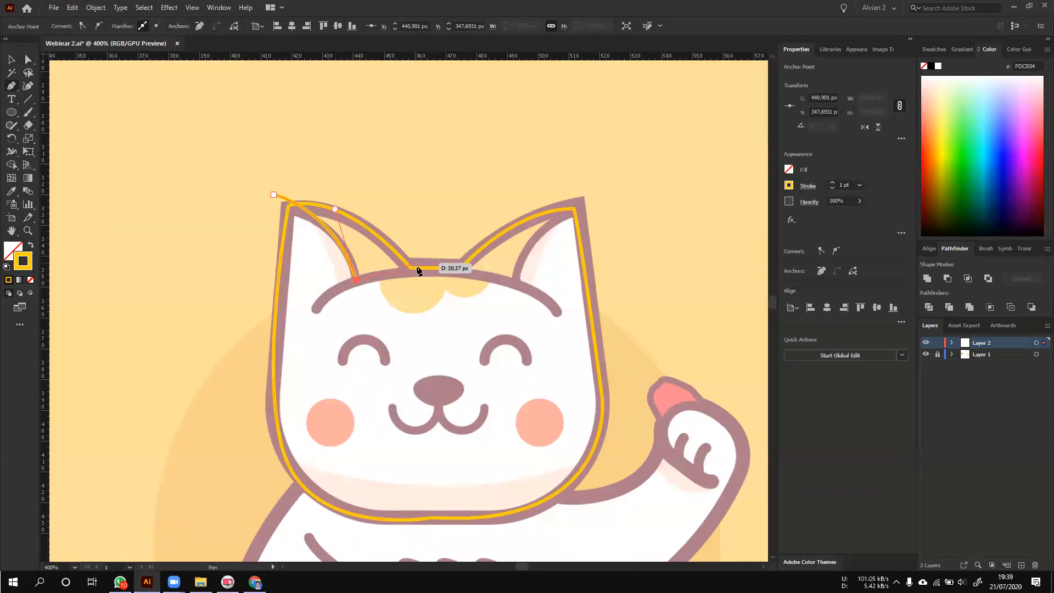
- Extend the path along the forehead and around the outside of the left ear, closing it at its starting anchor
click(408, 271)
click(428, 253)
click(392, 180)
click(319, 160)
click(273, 195)
key(v)
click(478, 140)
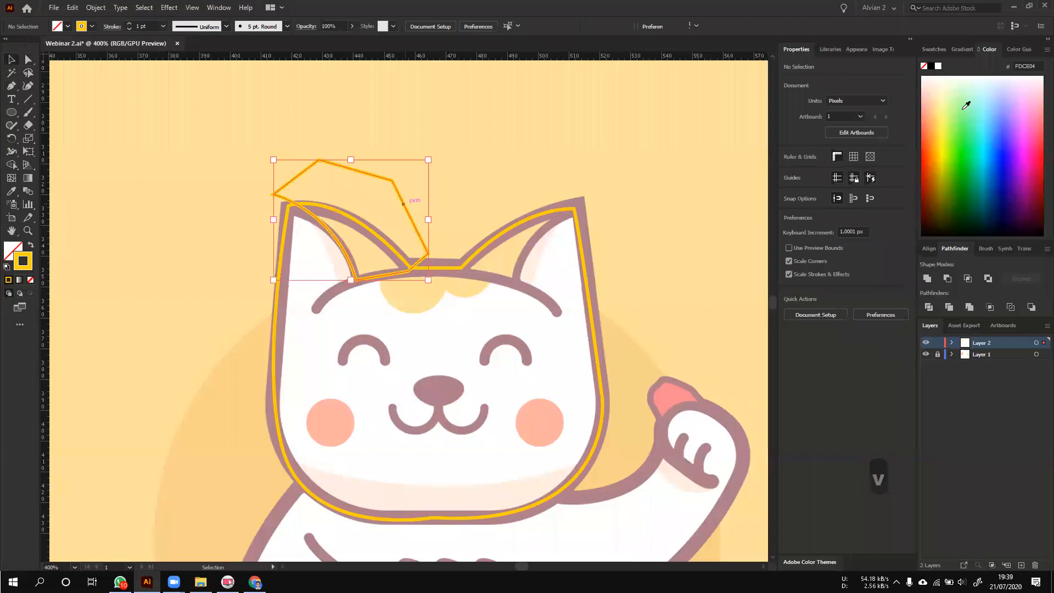
- Give the closed shape over the left ear a light green fill (9EFF7E) without a stroke
click(403, 204)
key(shift+x)
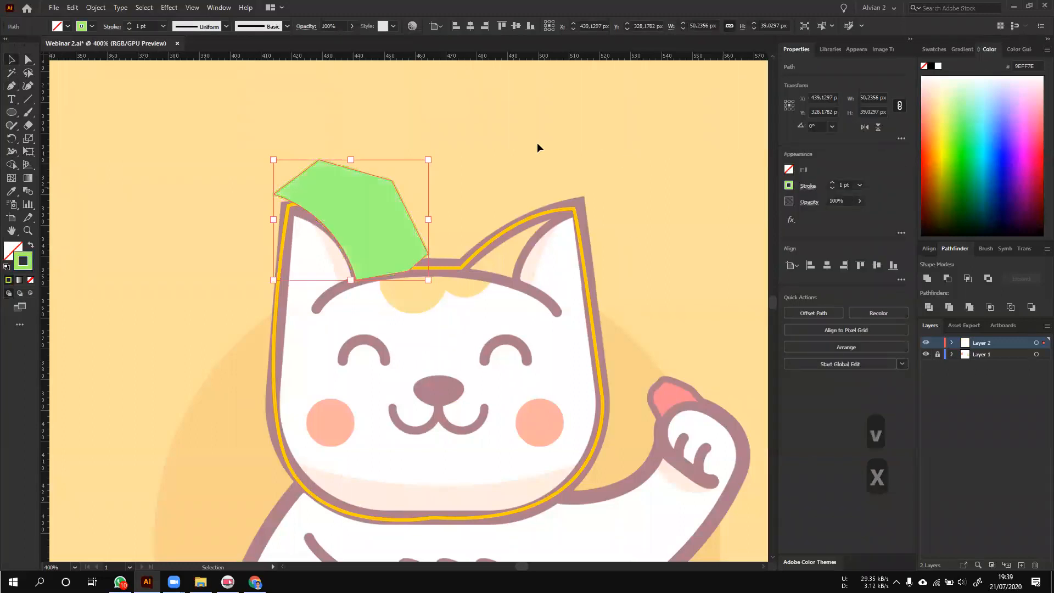
key(v)
click(537, 141)
- Try pasting a copy of the head outline at the default position
click(464, 267)
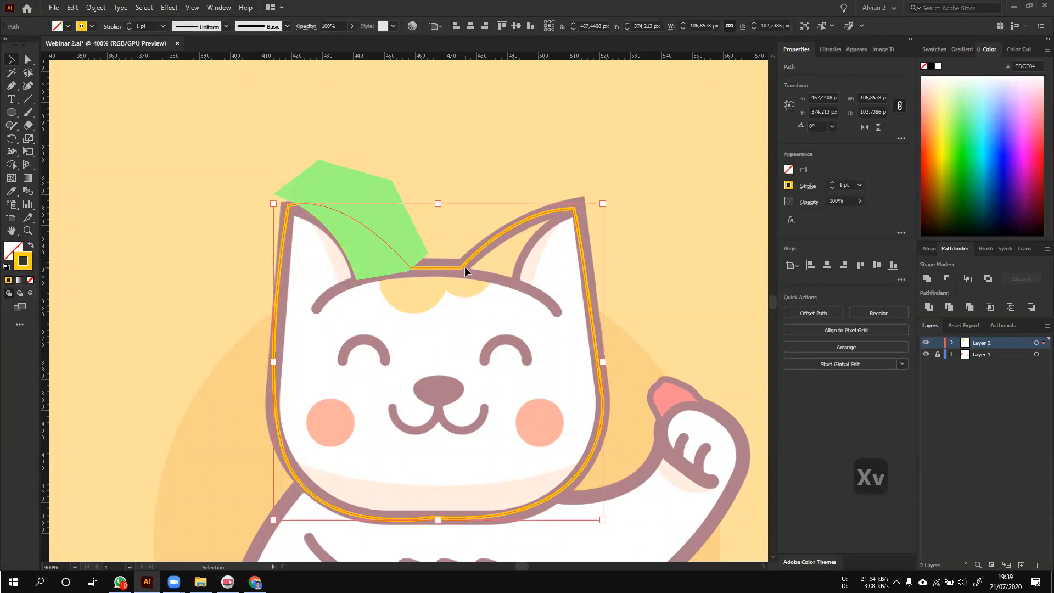
key(a)
key(v)
key(ctrl+c)
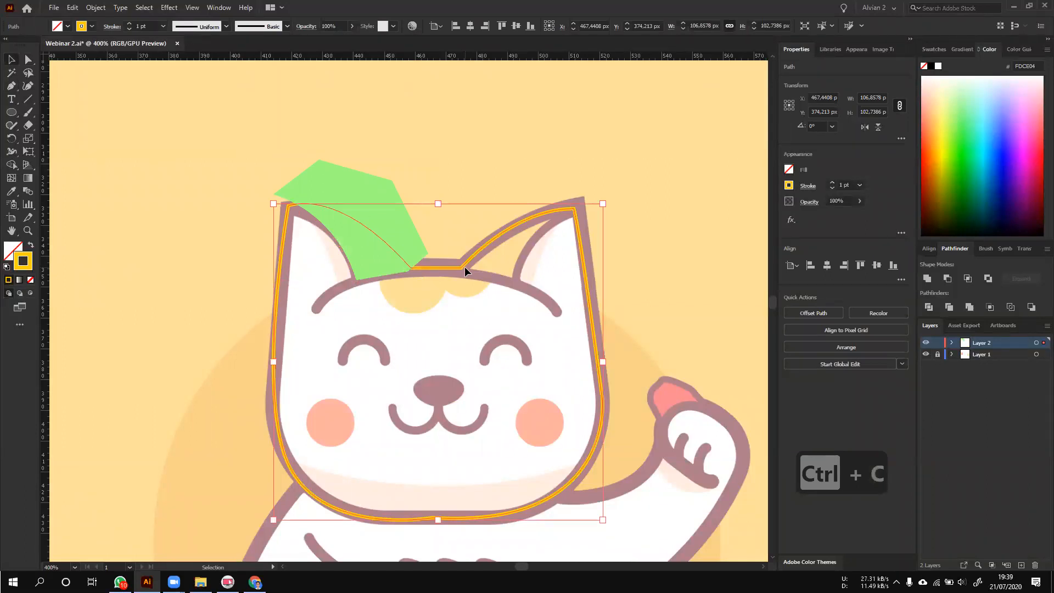
key(ctrl+v)
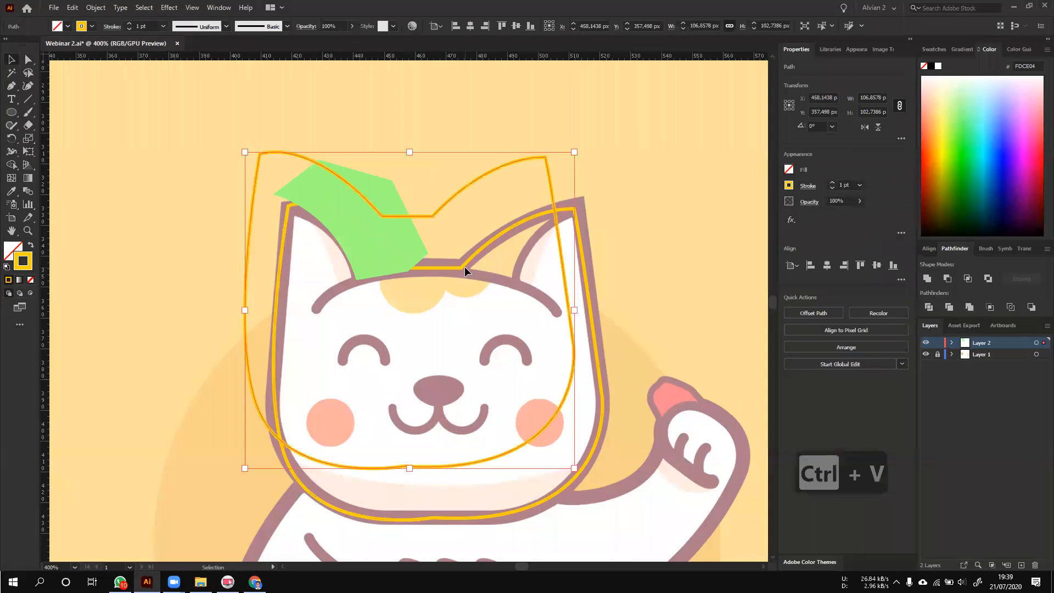
key(a)
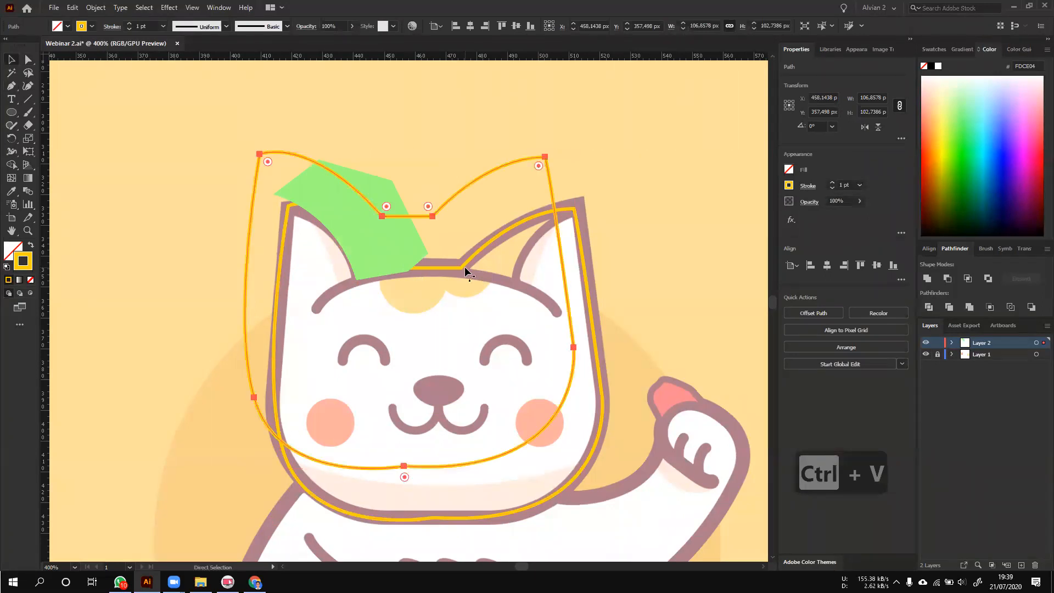
key(ctrl+z)
key(v)
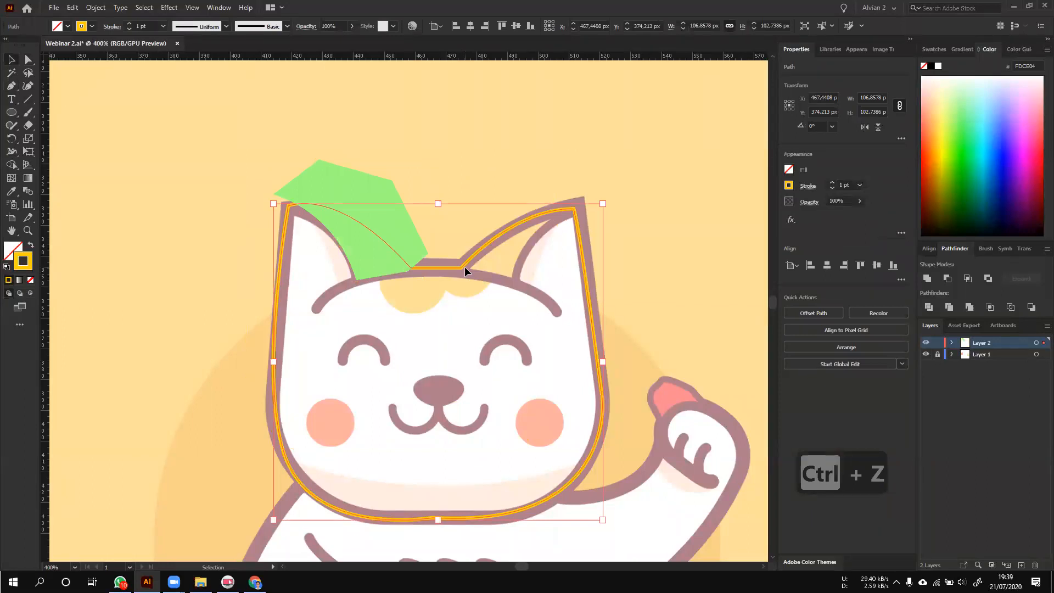
- Expand Layer 2 and identify the head outline's path by toggling its lock and visibility
click(951, 343)
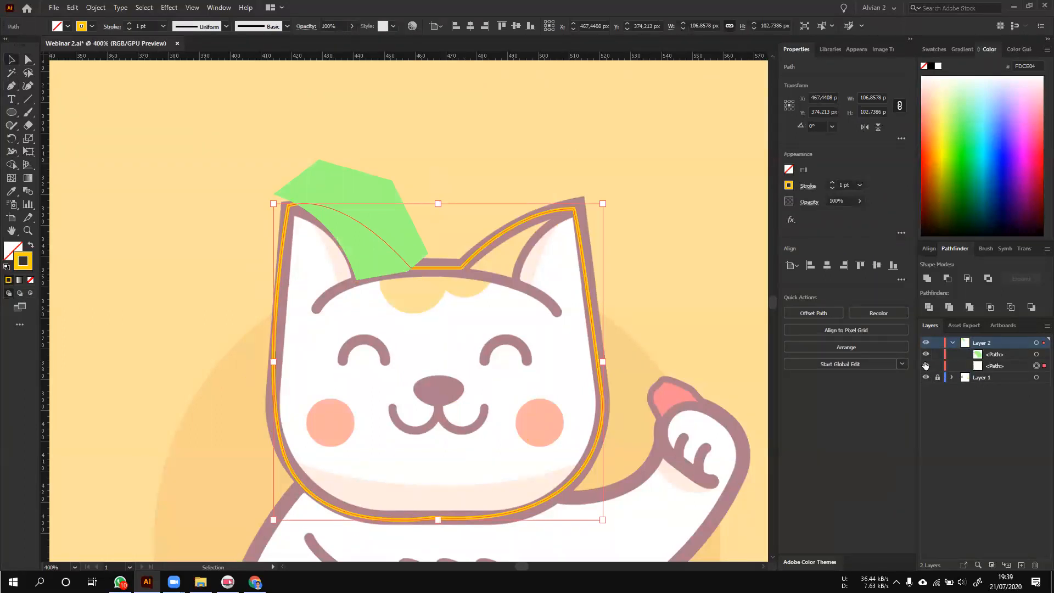
click(937, 365)
click(937, 366)
click(926, 365)
click(926, 365)
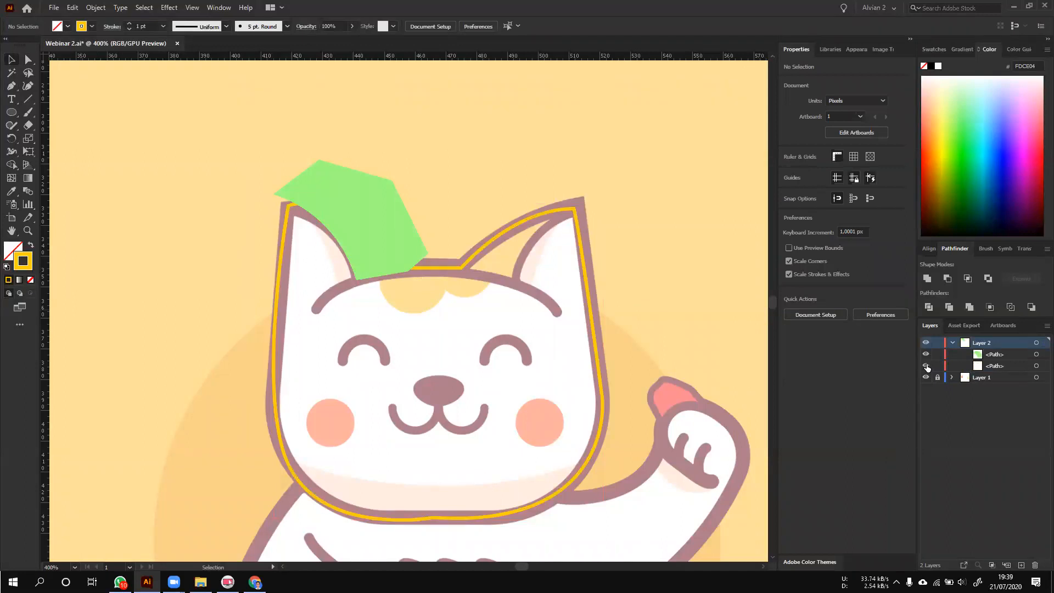
- Copy the yellow head outline and paste the duplicate in place
click(451, 262)
key(ctrl+c)
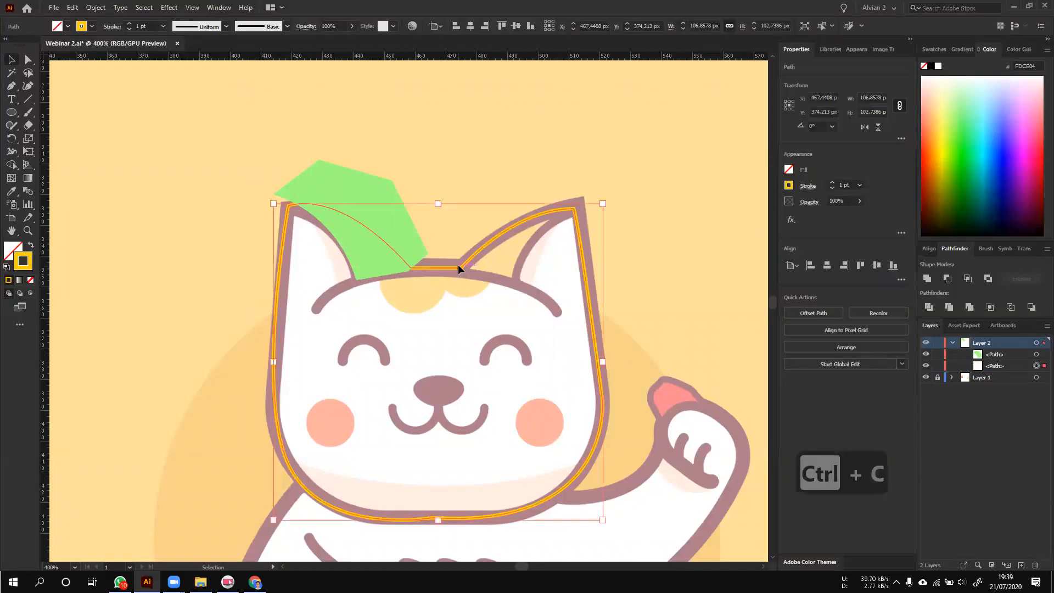
click(74, 7)
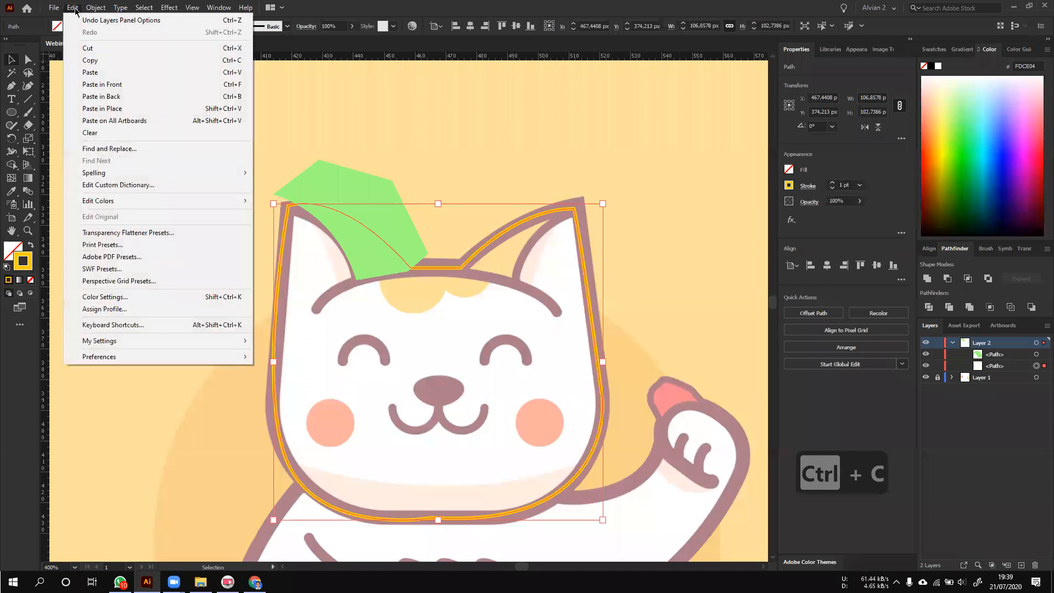
click(131, 108)
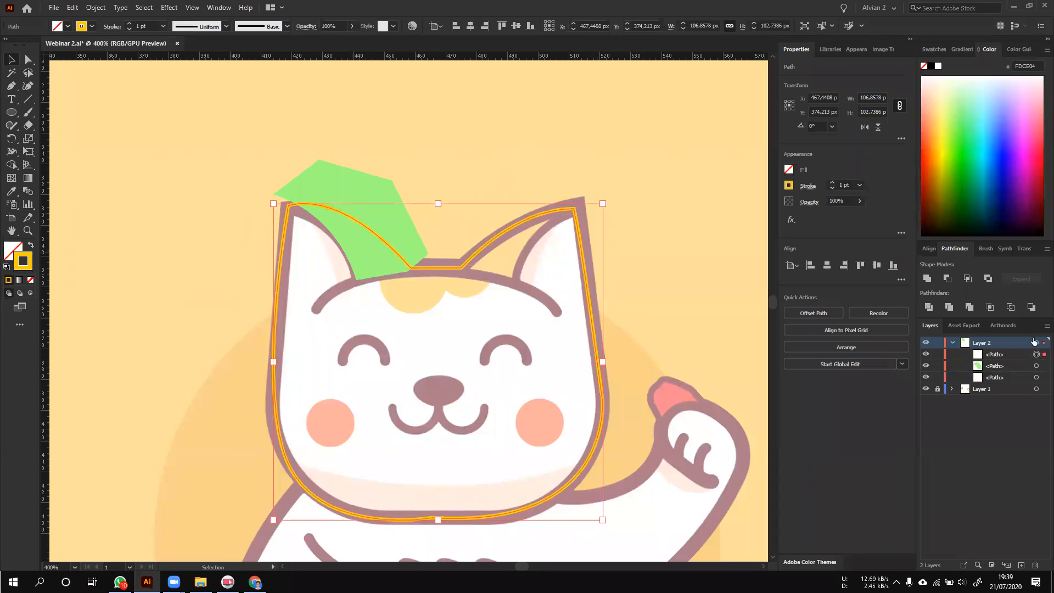
- Enlarge the row thumbnails of the layer list through its panel options
click(1045, 326)
click(1015, 316)
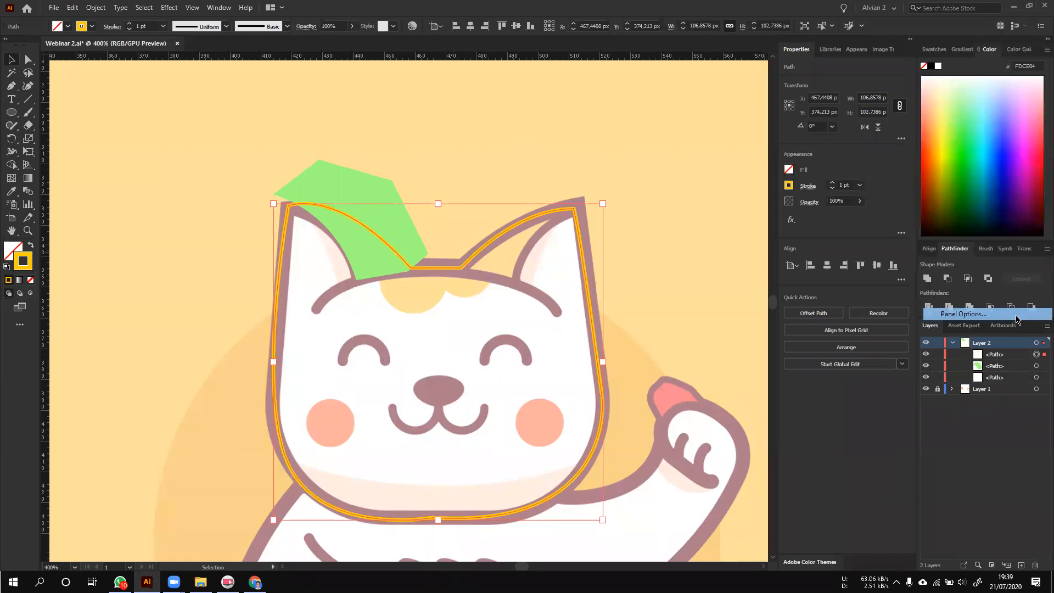
click(21, 91)
click(74, 222)
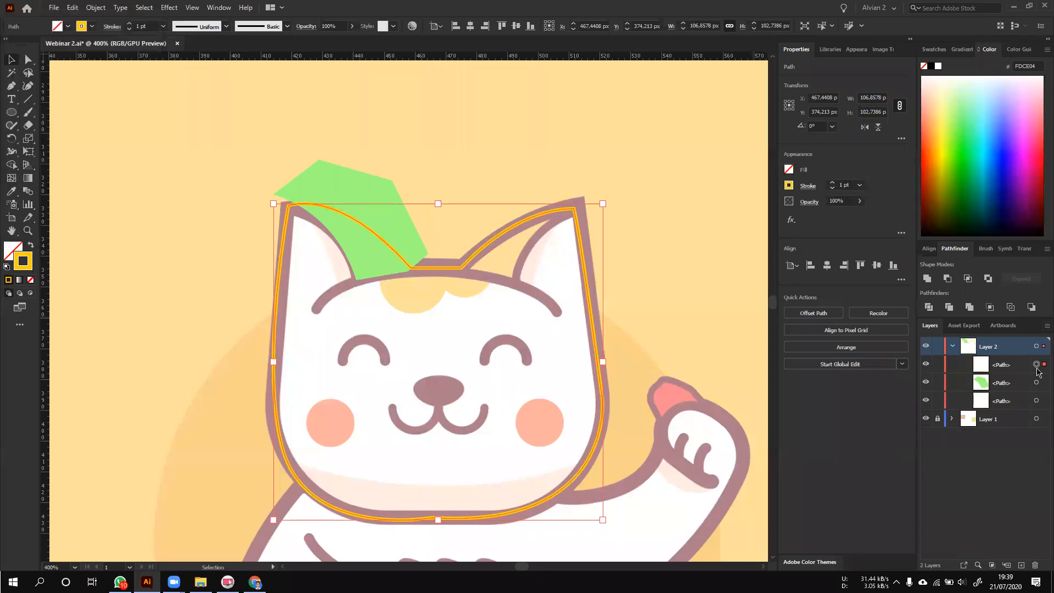
shift+click(353, 186)
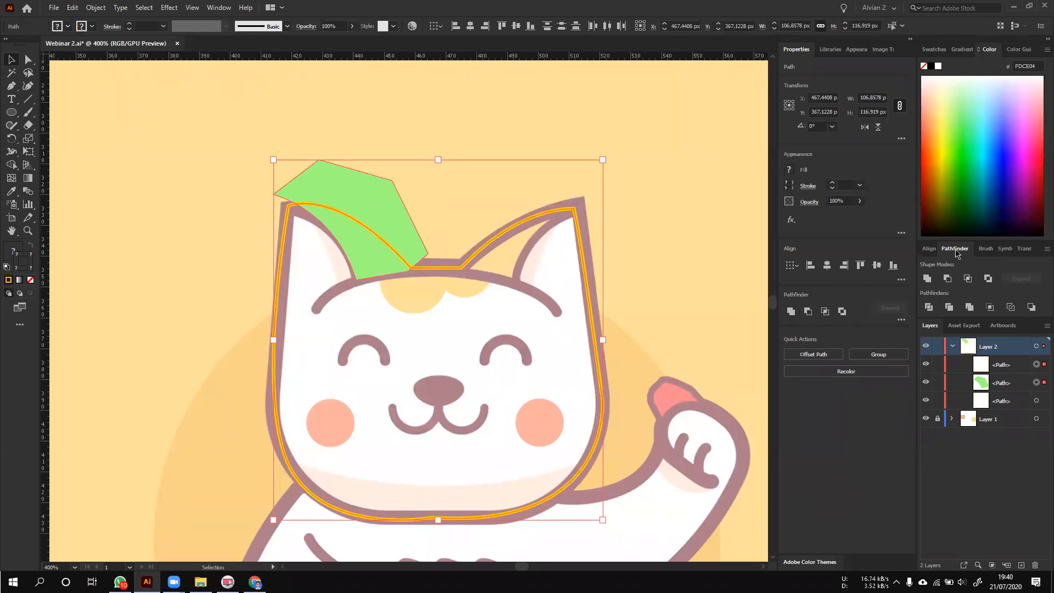
click(209, 7)
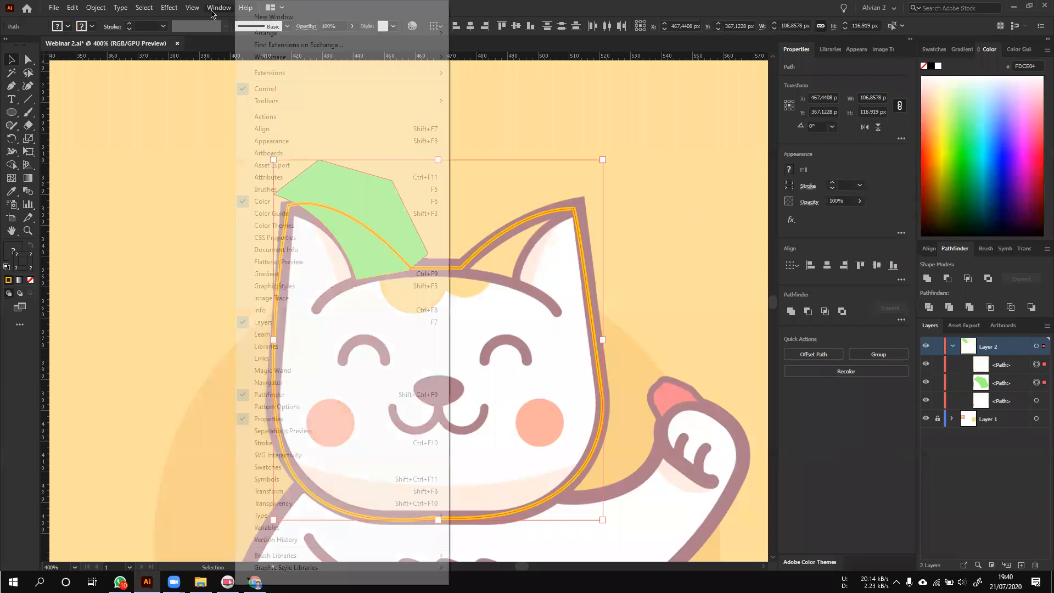
click(661, 270)
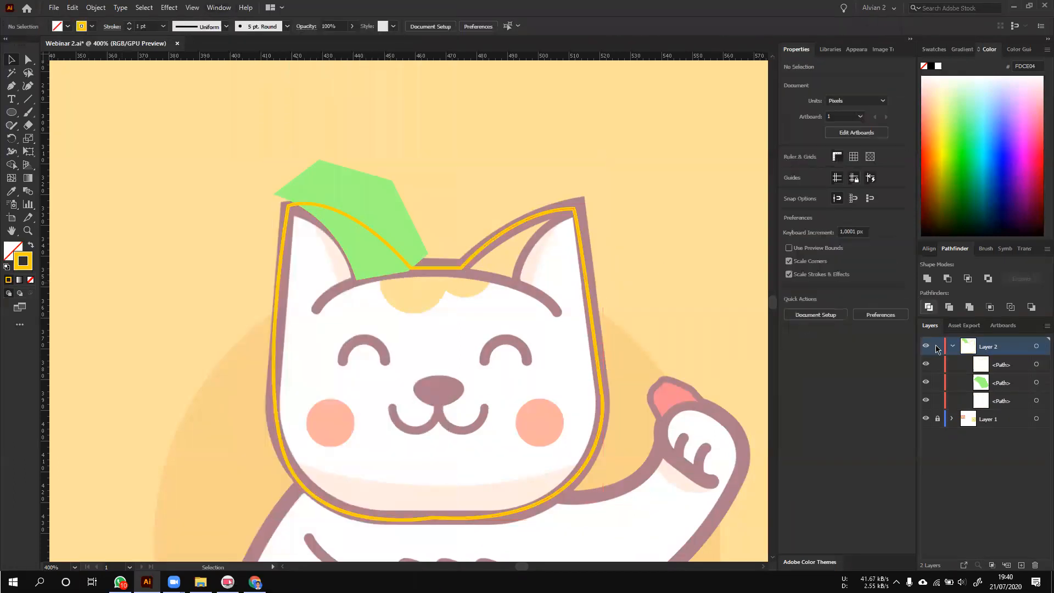
- Intersect the green shape with the head outline copy and give the resulting left ear piece a yellow fill without a stroke
click(407, 233)
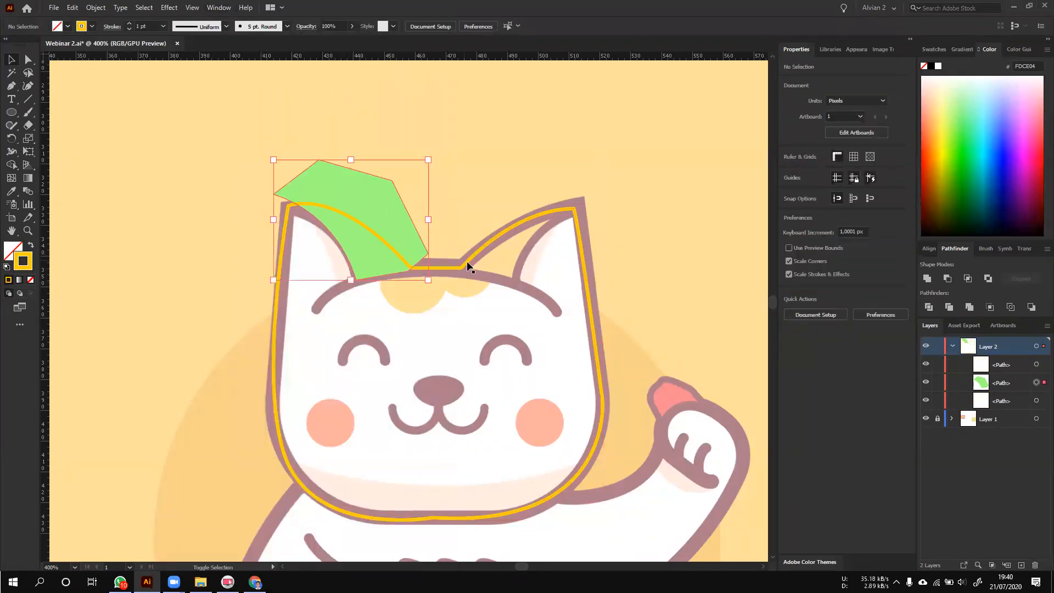
shift+click(466, 262)
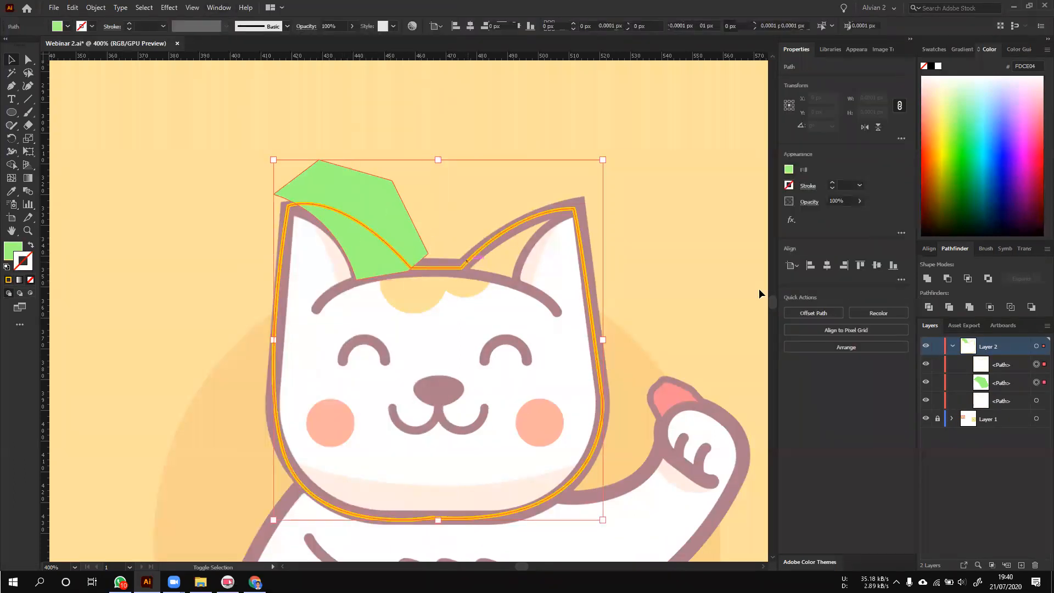
click(967, 279)
click(384, 278)
click(383, 276)
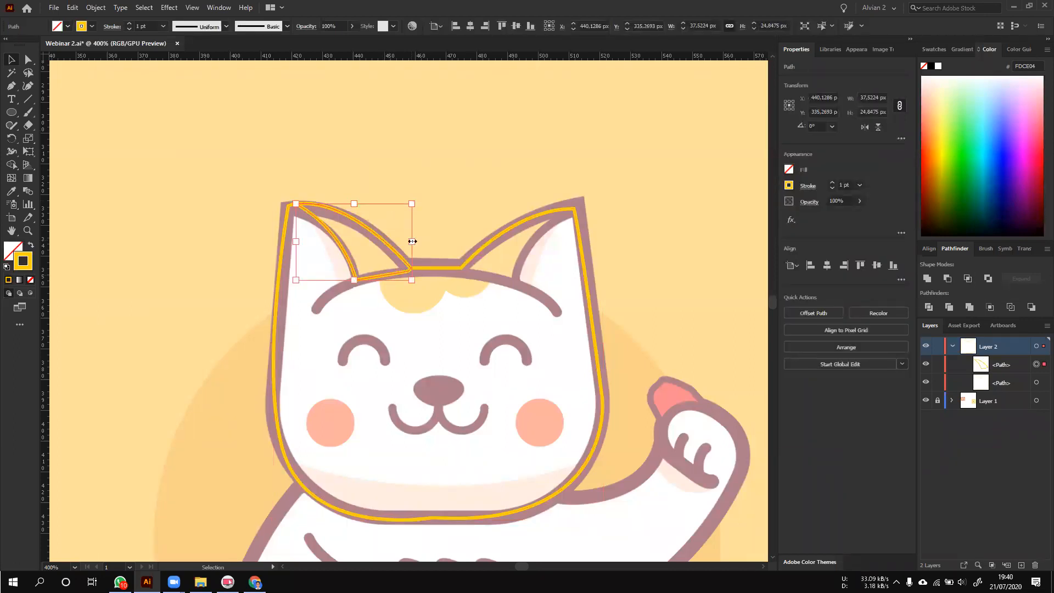
key(shift+x)
click(445, 201)
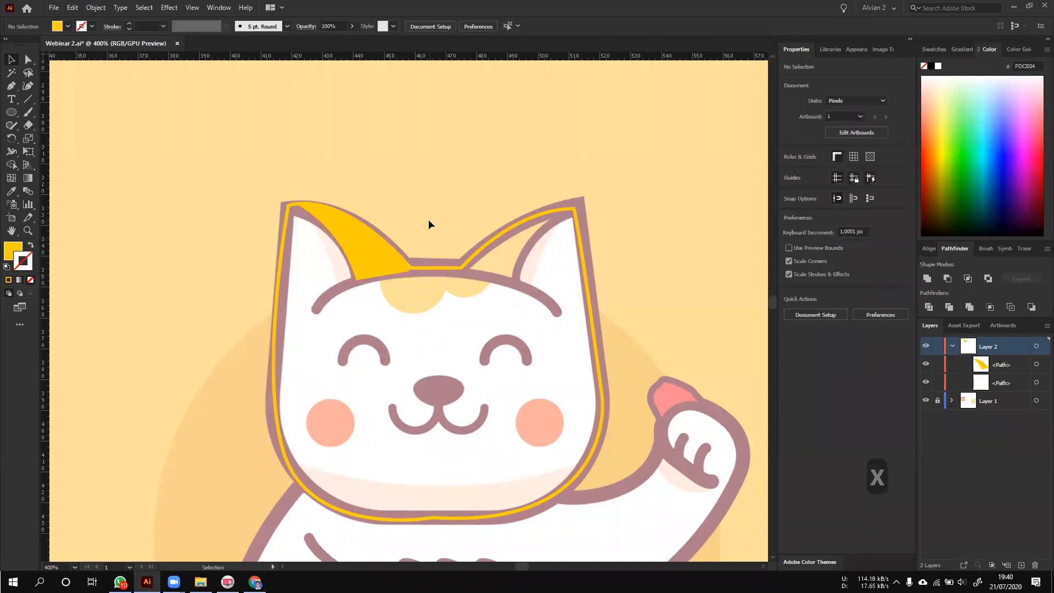
- Duplicate the yellow ear piece onto the right ear, flip it horizontally and align it with the head outline
scroll(428, 219, up, 2)
click(353, 275)
drag(355, 272, 591, 268)
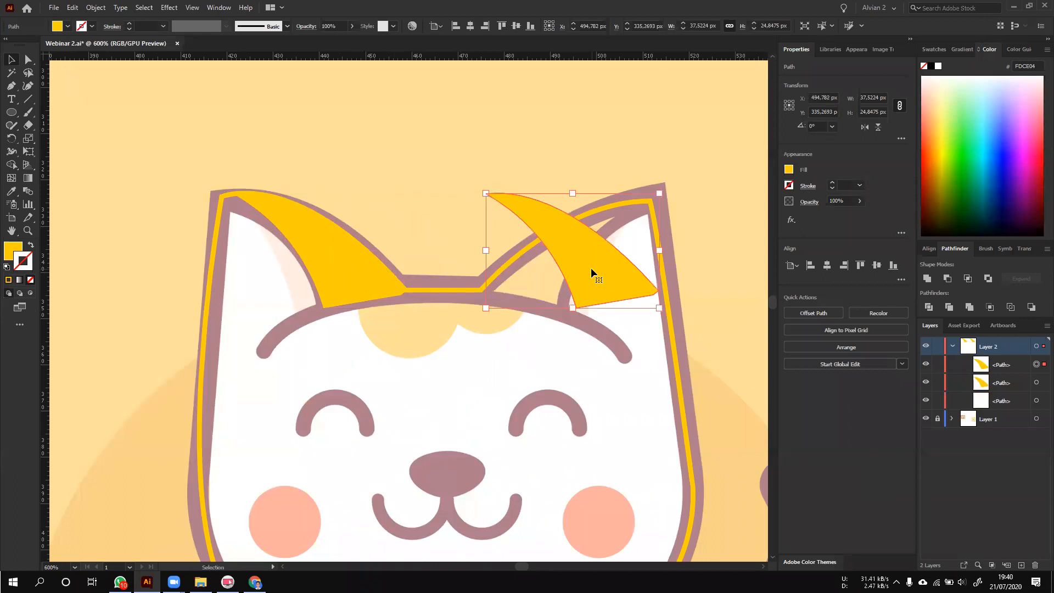
click(864, 128)
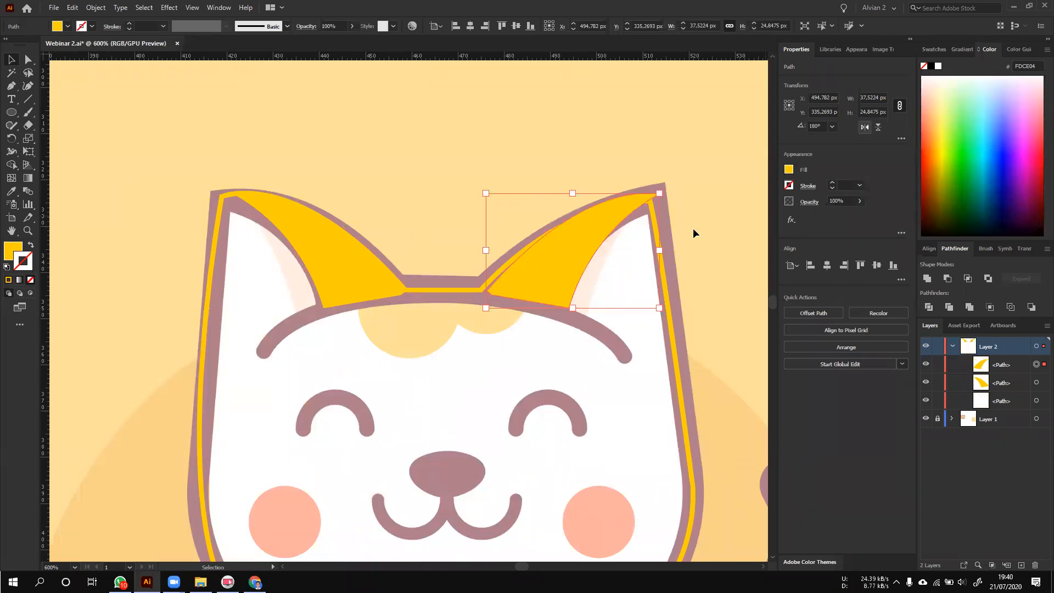
drag(555, 256, 553, 256)
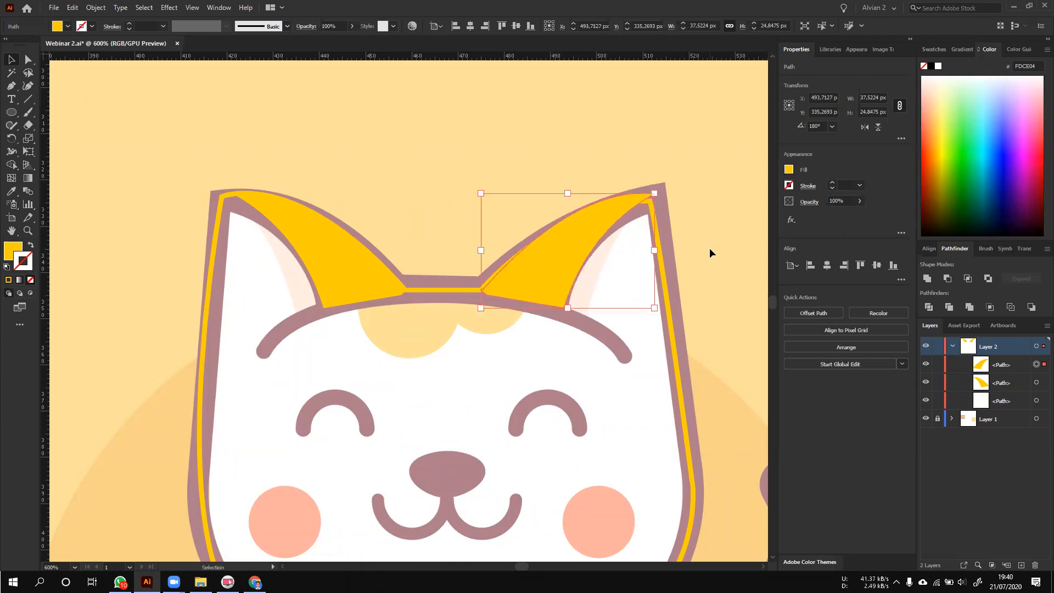
click(709, 248)
scroll(703, 249, down, 2)
drag(707, 251, 591, 218)
key(space)
scroll(591, 218, down, 1)
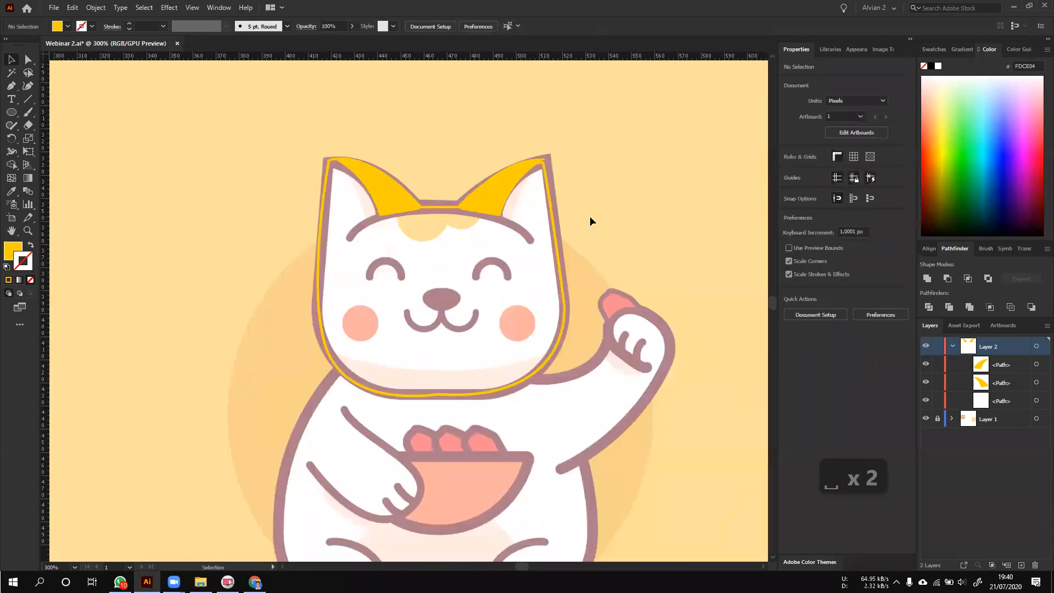
- Draw a straight path about 79 px long between the two ends of the forehead line with the Pen tool
key(p)
scroll(351, 242, up, 2)
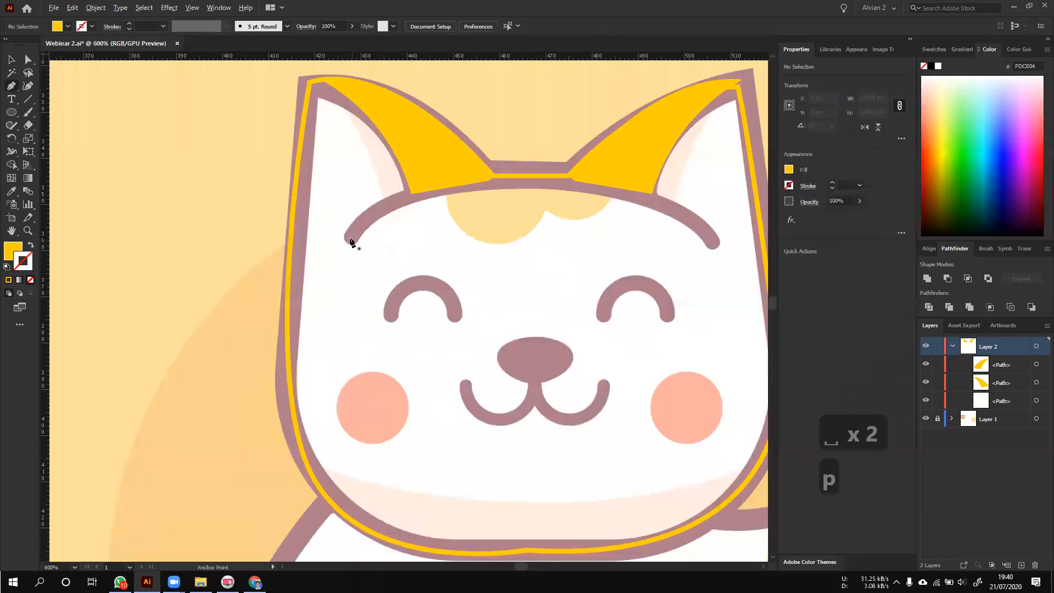
click(349, 240)
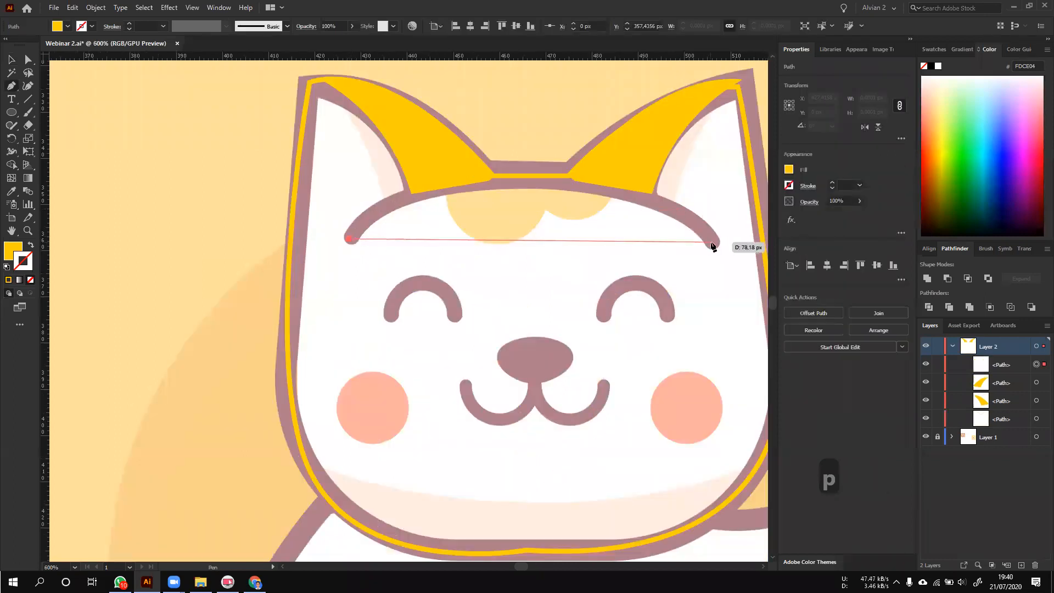
scroll(706, 238, down, 1)
key(space)
drag(679, 235, 580, 229)
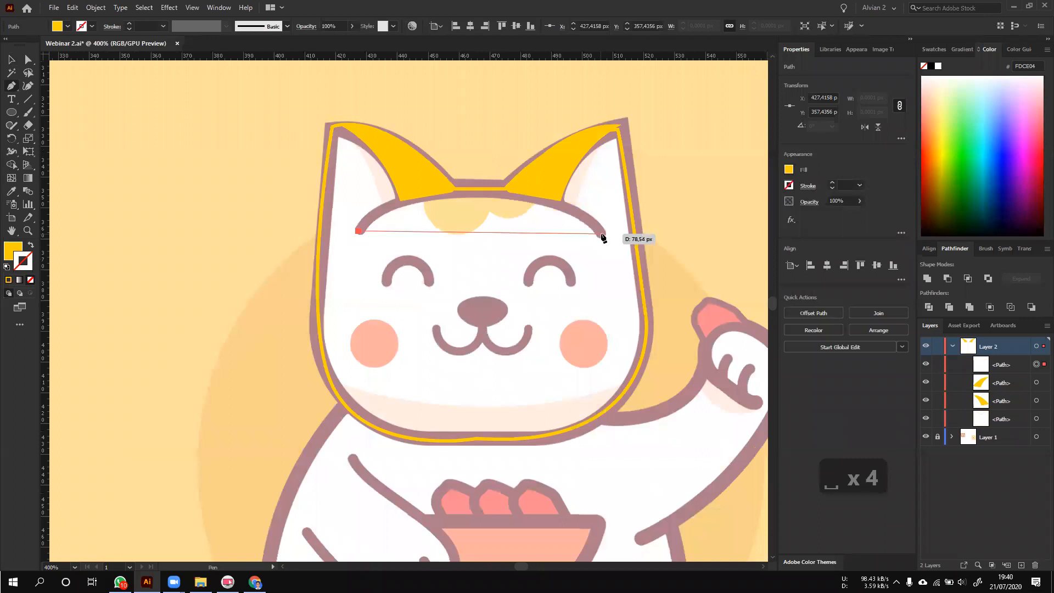
key(ctrl+z)
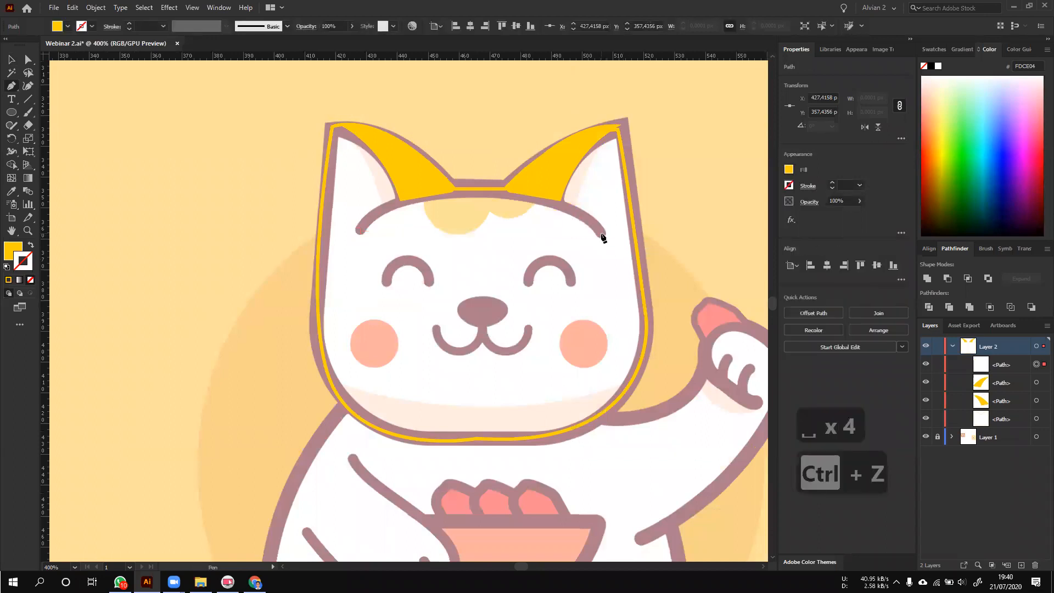
click(601, 237)
key(v)
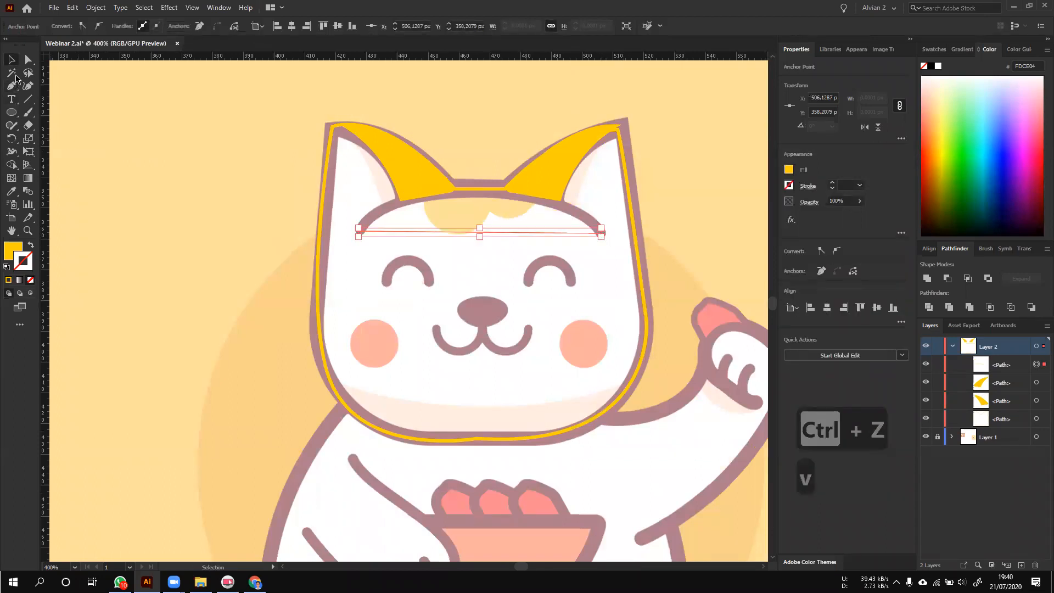
- Bend the forehead path upward into an arc and swap its colours to a yellow stroke without a fill
drag(11, 85, 54, 126)
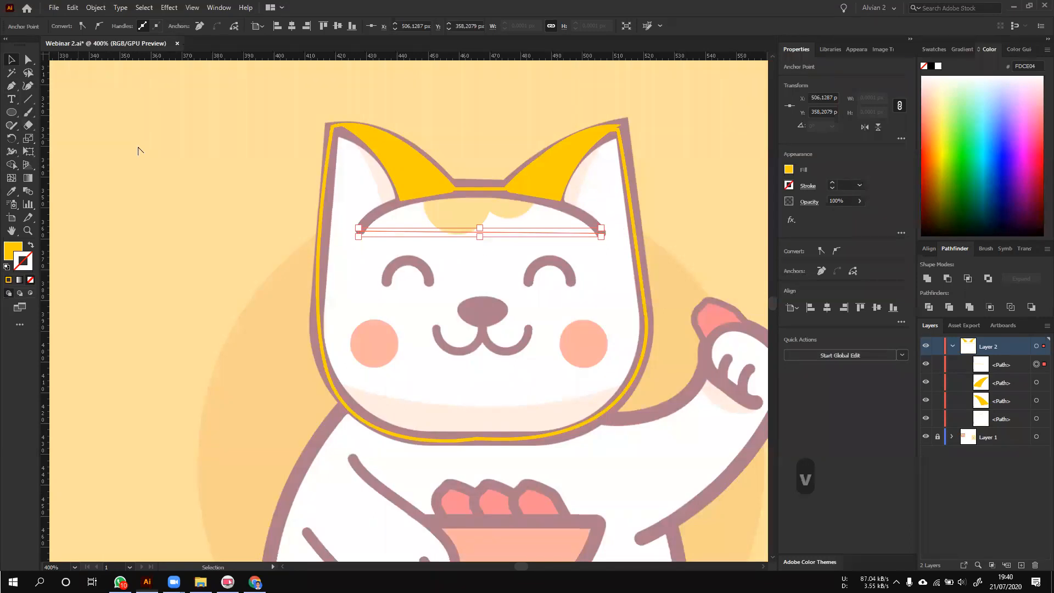
scroll(476, 235, up, 2)
drag(478, 220, 476, 142)
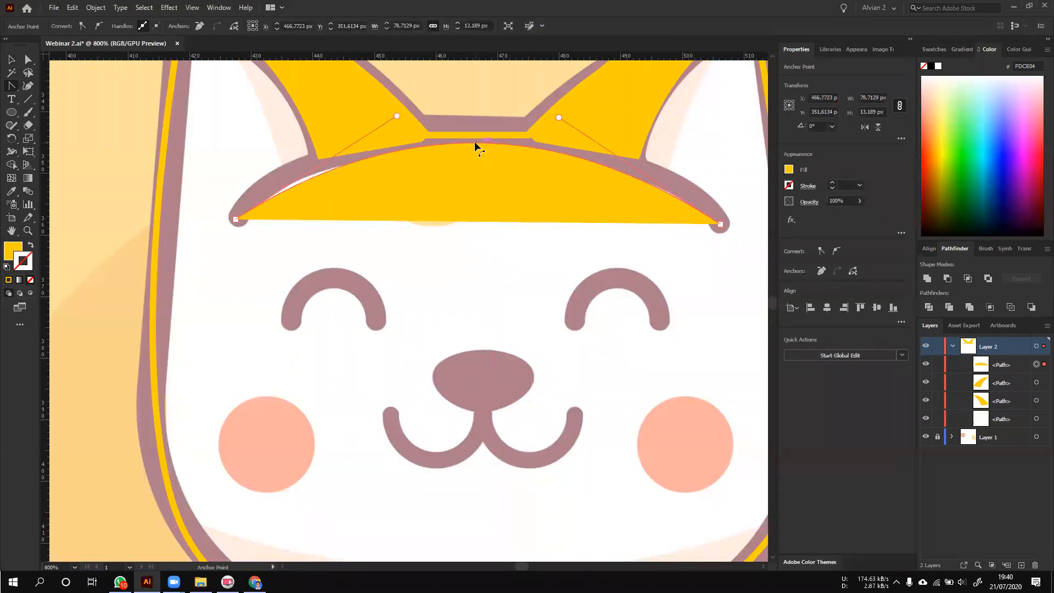
key(shift+x)
click(13, 63)
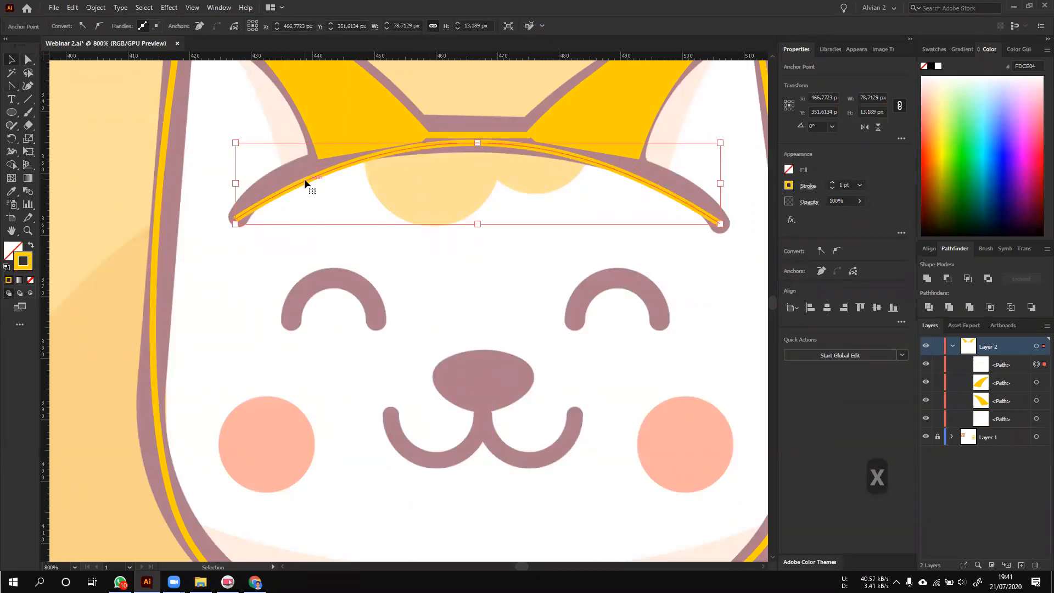
- Spread both direction handles of the forehead arc outward so it follows the reference line
key(a)
drag(207, 259, 287, 185)
drag(397, 117, 310, 114)
drag(563, 115, 632, 119)
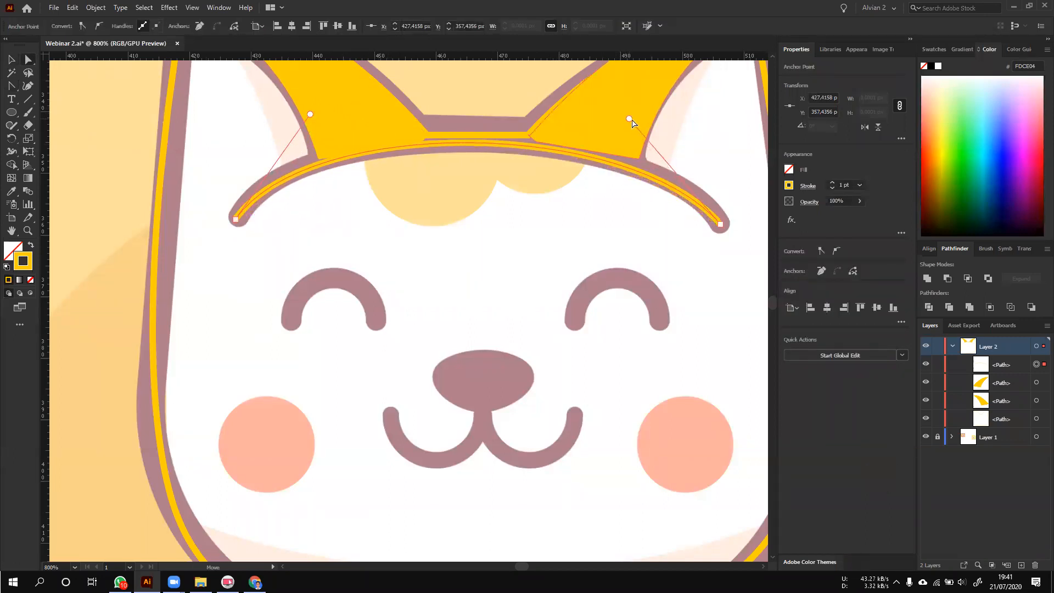
key(v)
click(593, 269)
scroll(593, 268, down, 1)
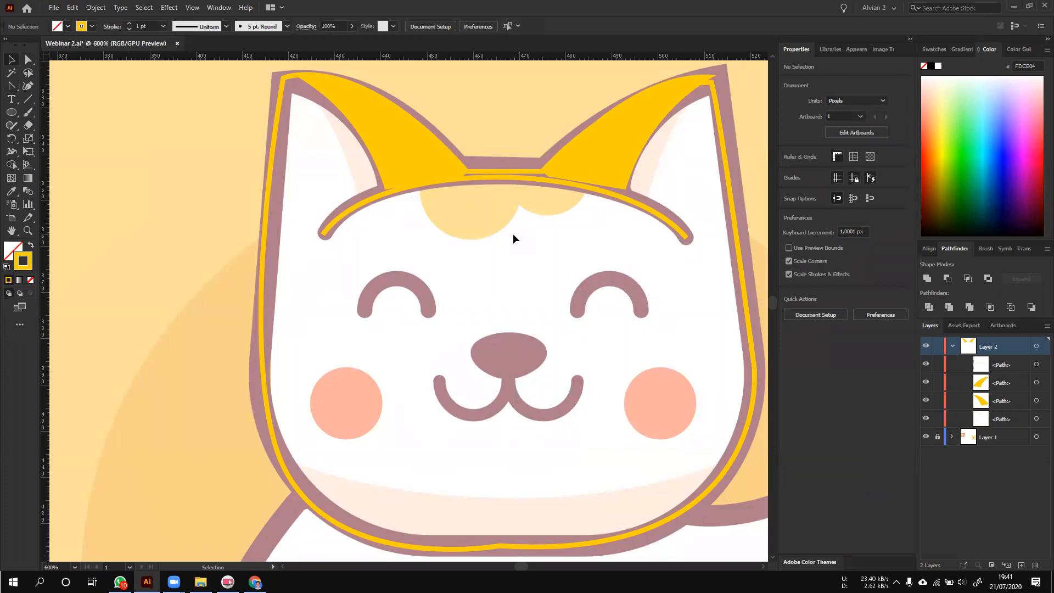
- Draw a path about 14 px wide between the ends of the left eye and bend it upward into an arch
key(p)
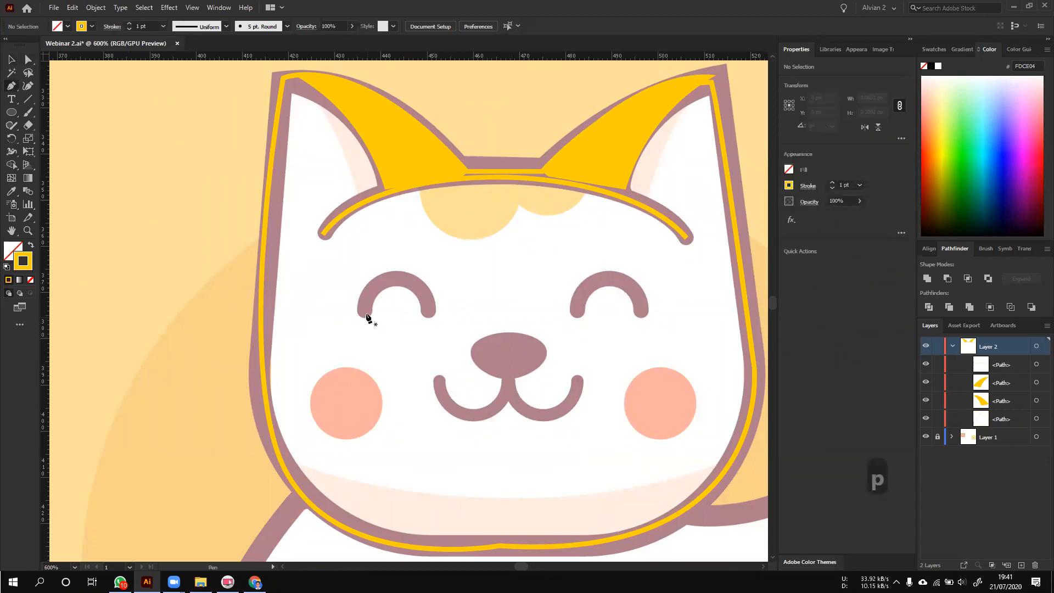
click(365, 311)
click(428, 313)
key(v)
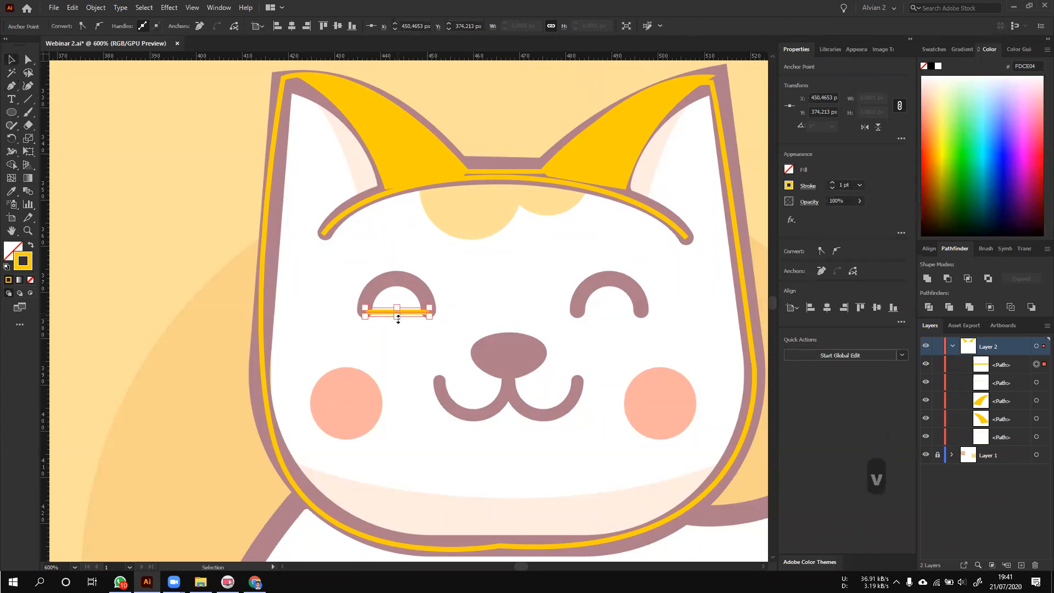
scroll(398, 318, up, 5)
scroll(399, 318, down, 2)
scroll(407, 440, down, 1)
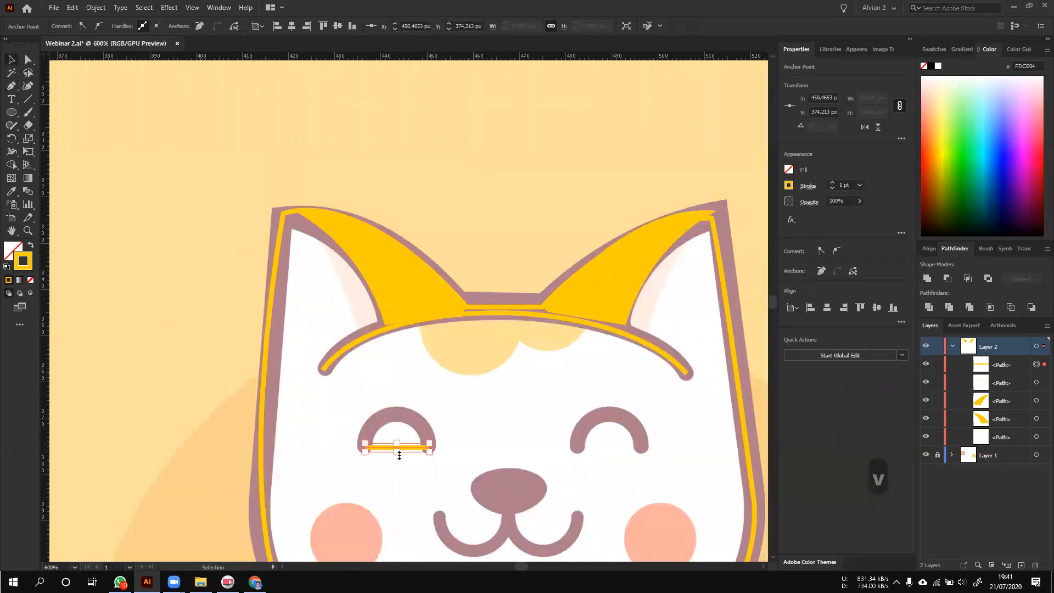
scroll(397, 453, up, 3)
key(shift+c)
drag(395, 440, 395, 376)
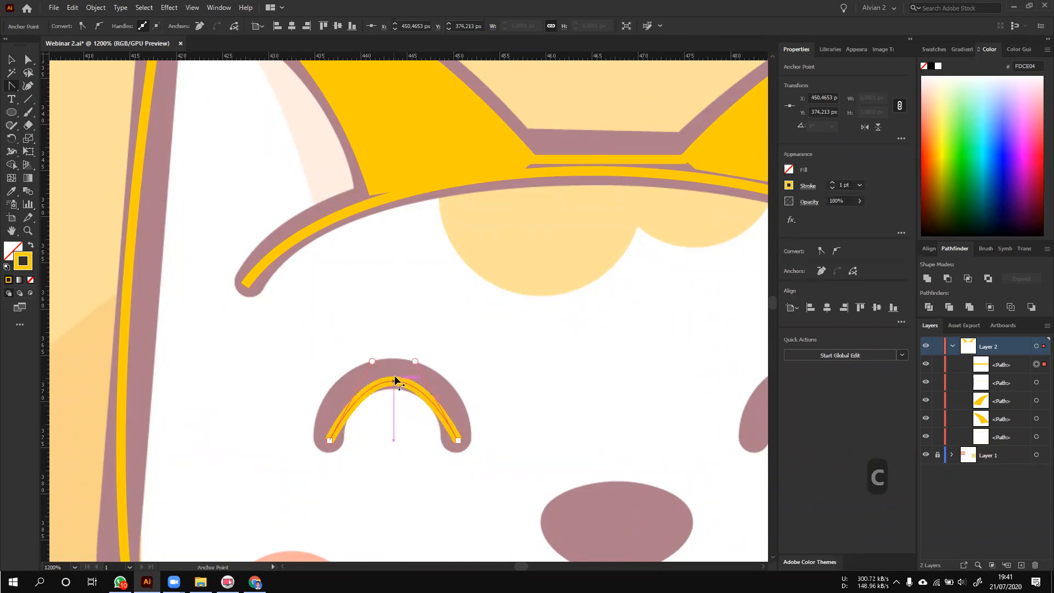
- Widen both direction handles of the left eye's arch to match the reference curve
key(c)
key(a)
drag(372, 356, 350, 350)
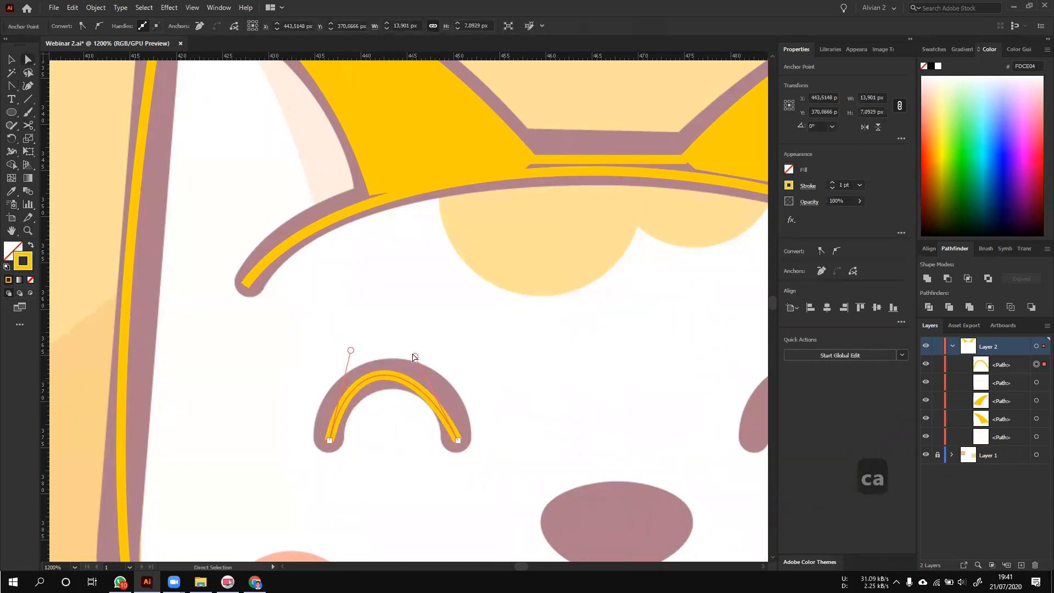
drag(415, 356, 438, 354)
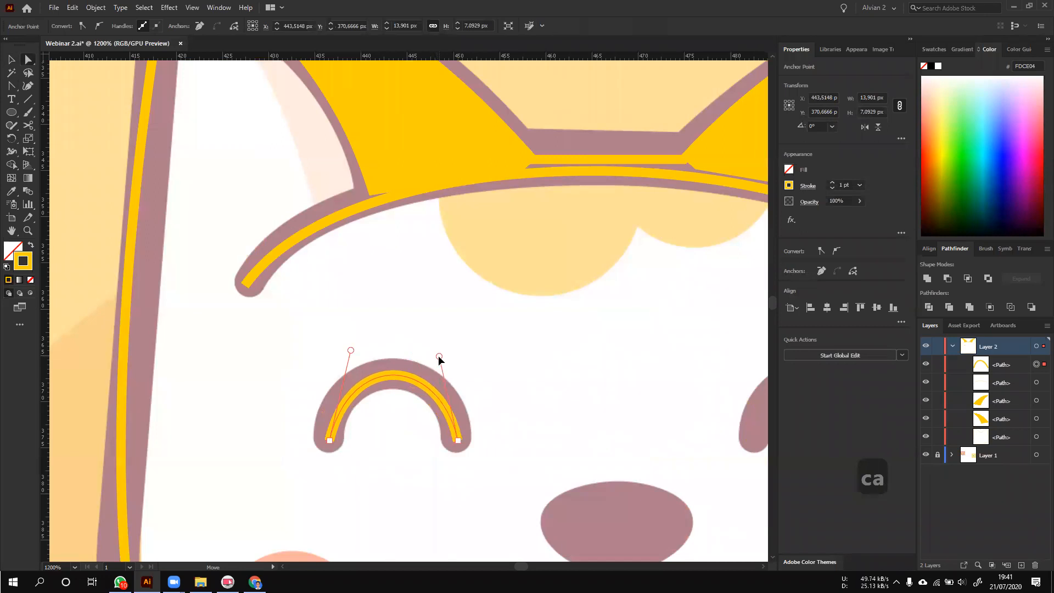
- Give the left eye's arch rounded stroke caps
click(529, 400)
scroll(398, 311, down, 1)
drag(398, 311, 510, 419)
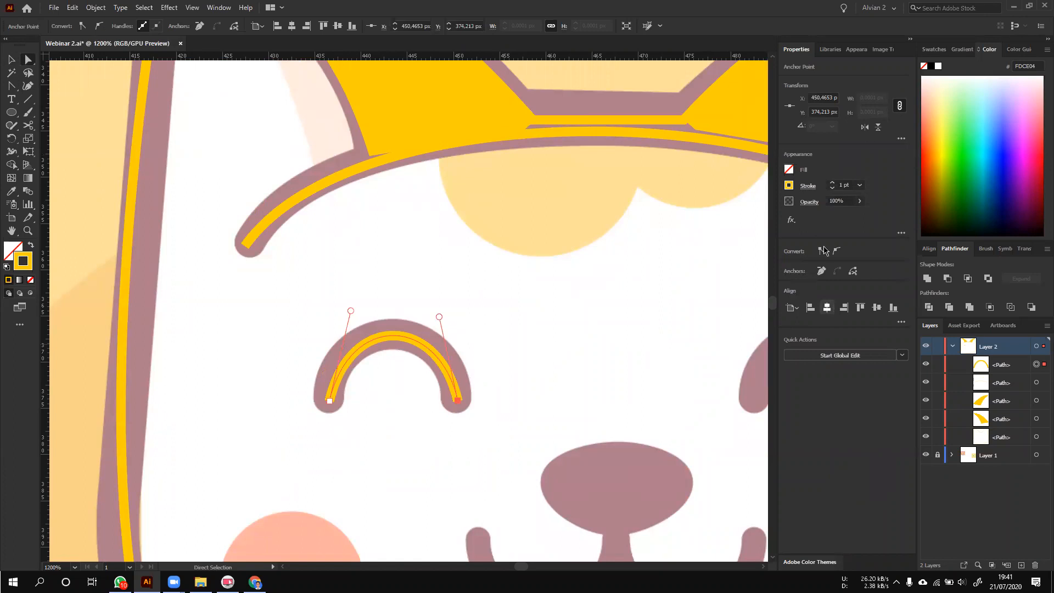
click(804, 188)
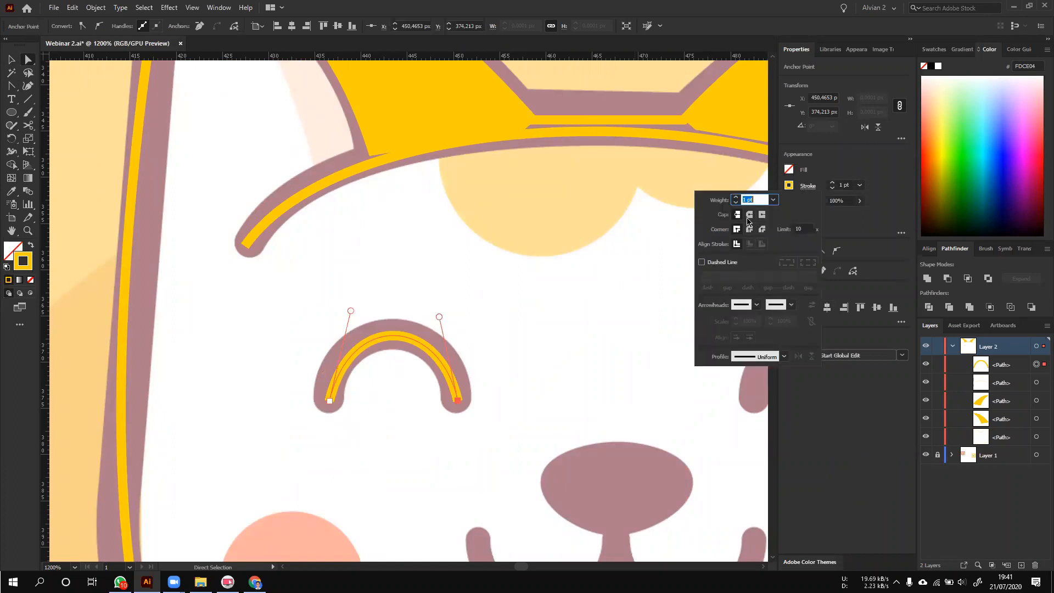
key(Escape)
- Duplicate the left eye's arch onto the right eye
scroll(561, 315, down, 1)
scroll(501, 340, down, 2)
drag(484, 288, 590, 311)
key(v)
click(573, 403)
scroll(573, 404, down, 1)
- Trace the left half of the mouth with a curved path about 15 px wide, ending below the nose
key(p)
click(401, 373)
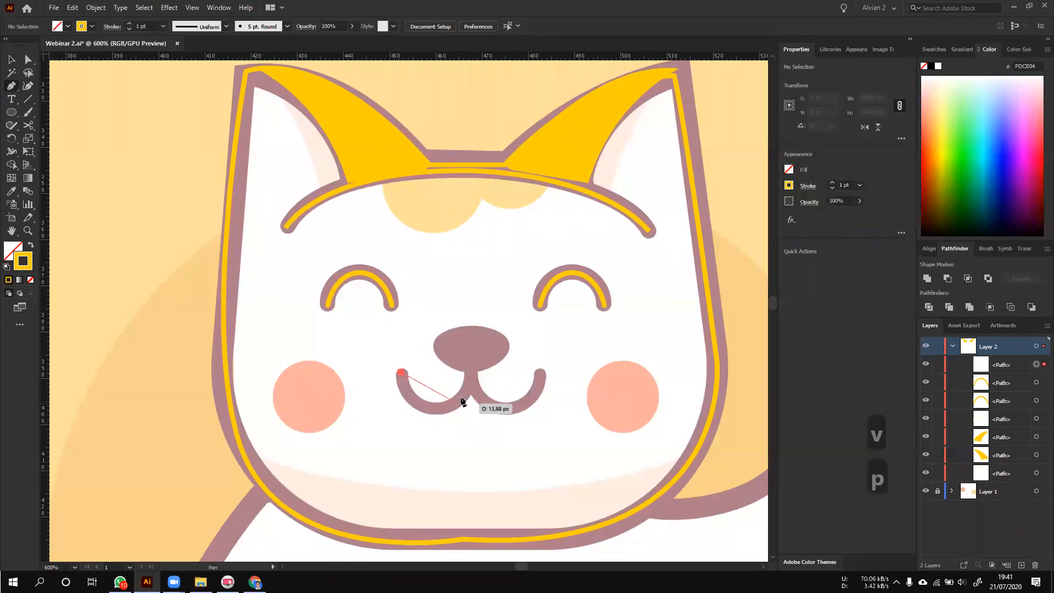
drag(470, 375, 510, 296)
key(ctrl+z)
scroll(439, 430, up, 1)
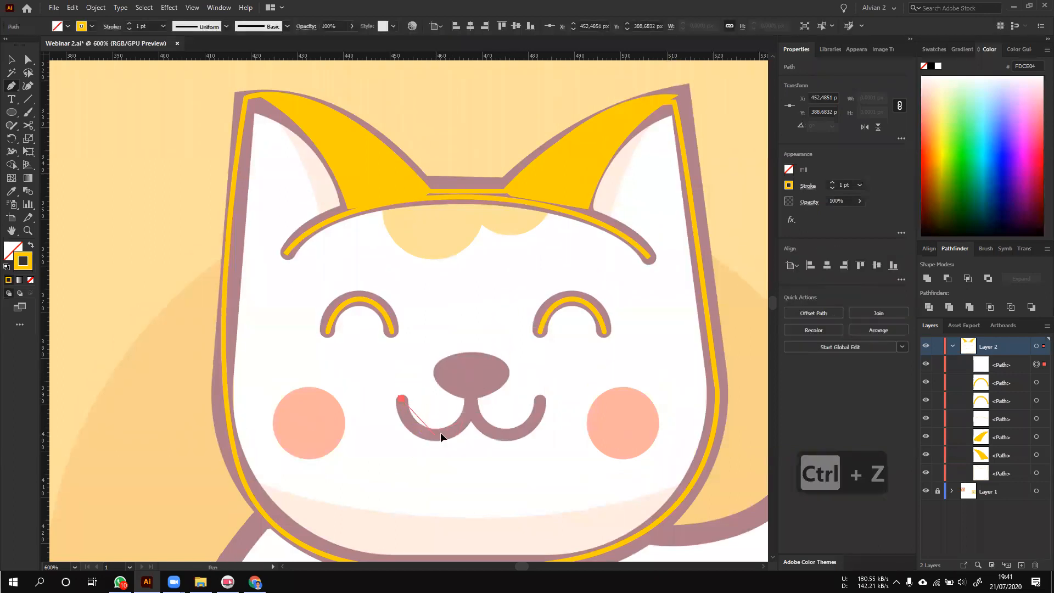
mouse_move(471, 367)
mouse_down()
mouse_move(469, 421)
mouse_move(470, 376)
mouse_up()
click(470, 399)
key(v)
click(497, 459)
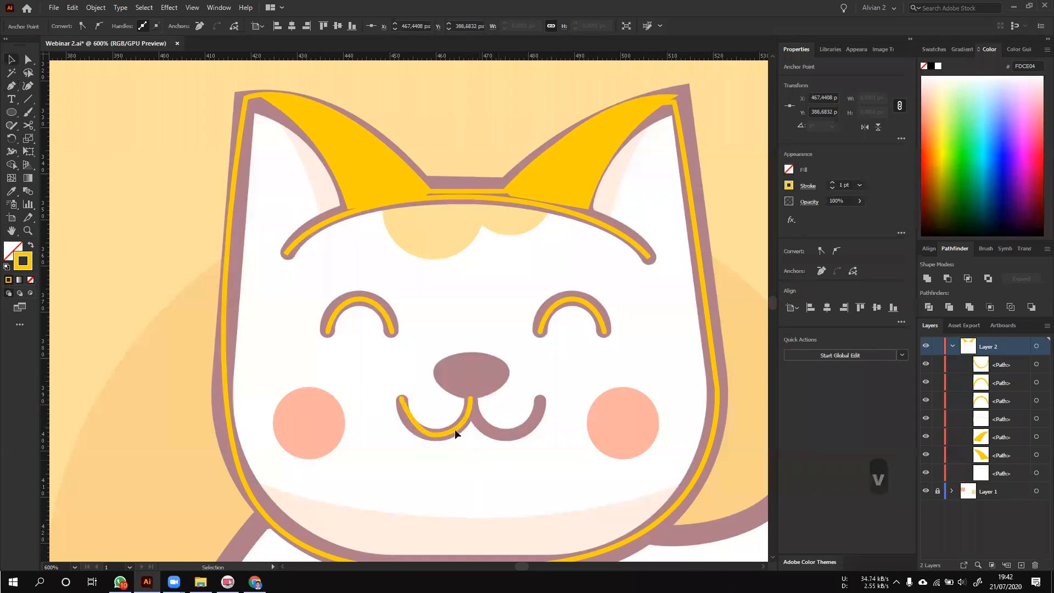
- Duplicate the left mouth curve onto the right half of the mouth and mirror the copy to match the reference
scroll(454, 429, up, 2)
click(451, 419)
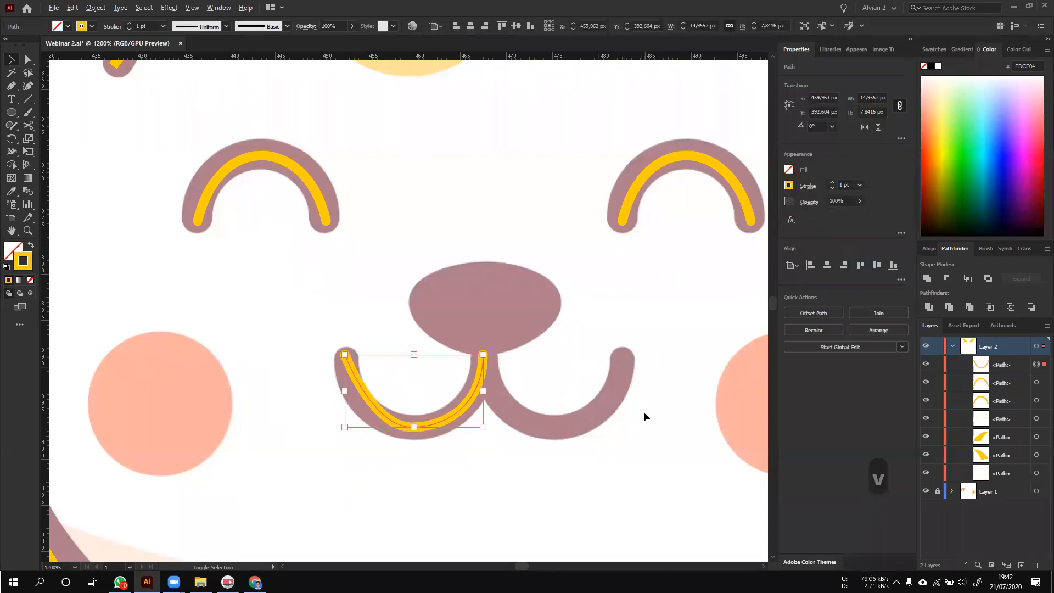
click(532, 404)
click(463, 407)
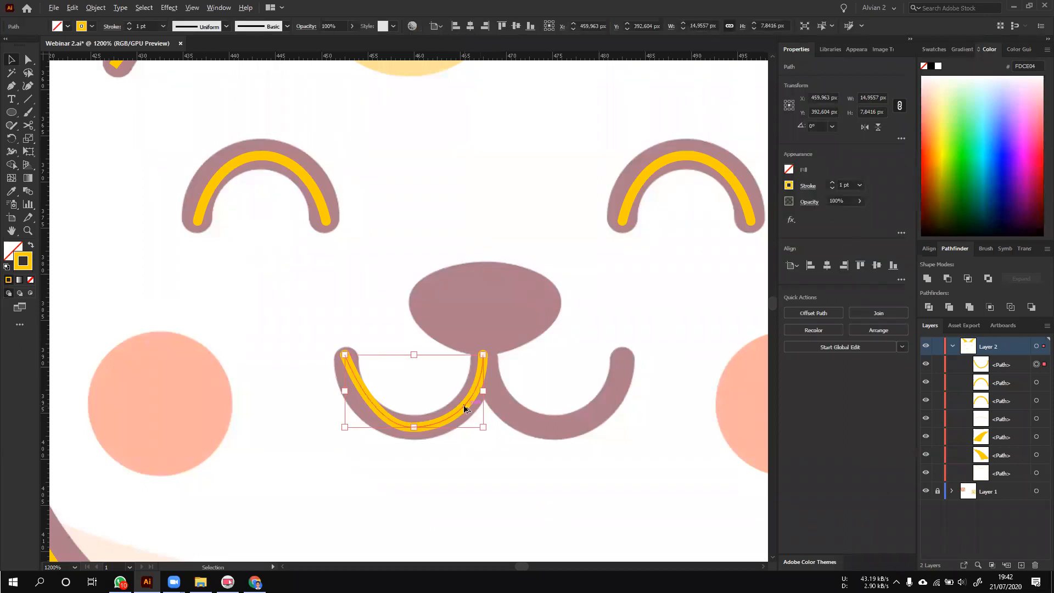
drag(483, 395, 625, 395)
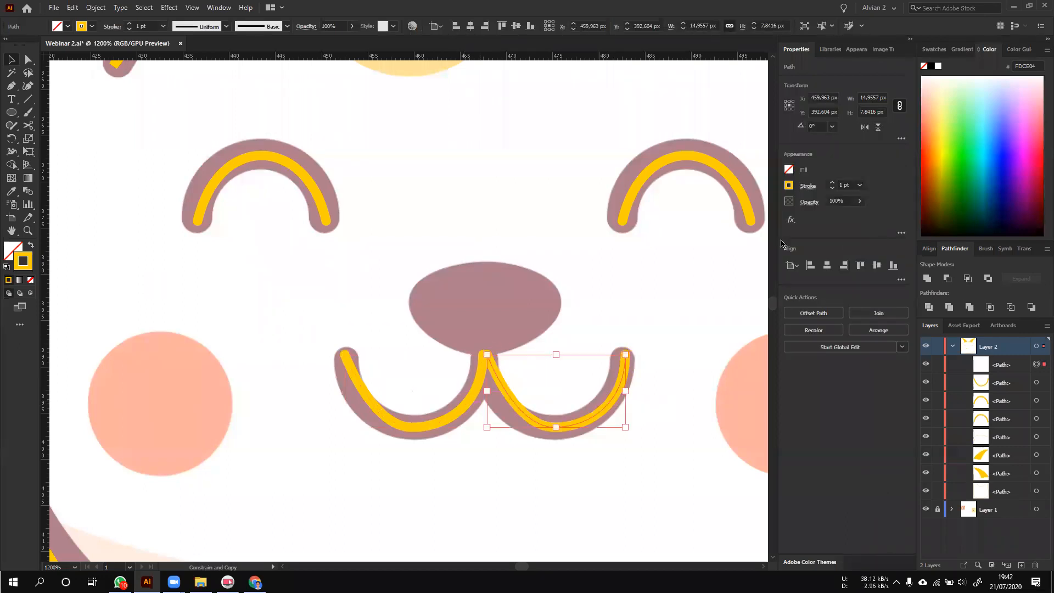
click(691, 354)
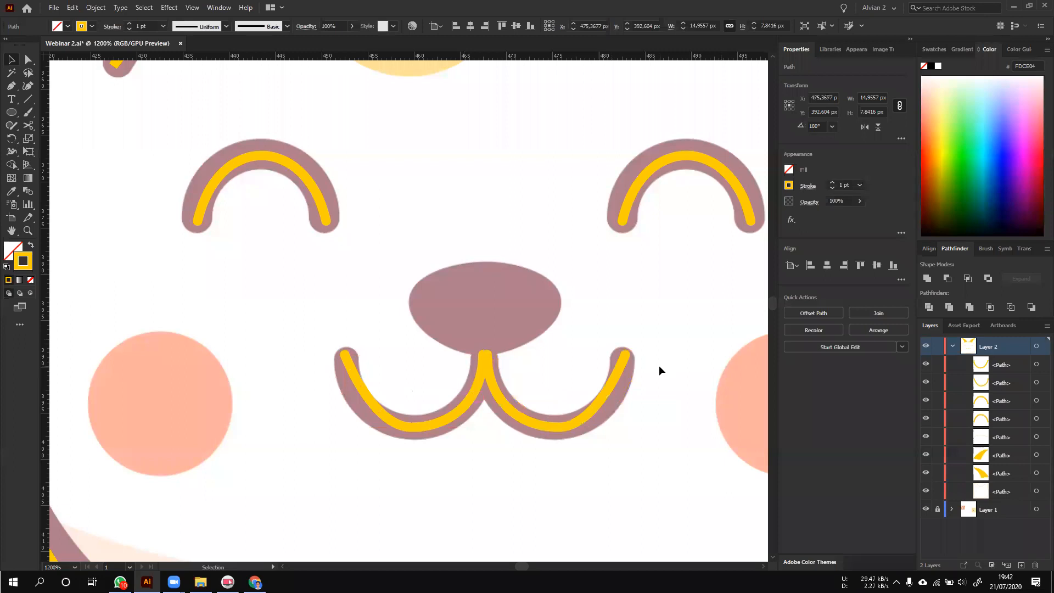
- Trace the nose as a closed oval path about 16 px wide and 10 px high with the Pen tool
scroll(658, 364, down, 2)
scroll(609, 323, up, 1)
key(p)
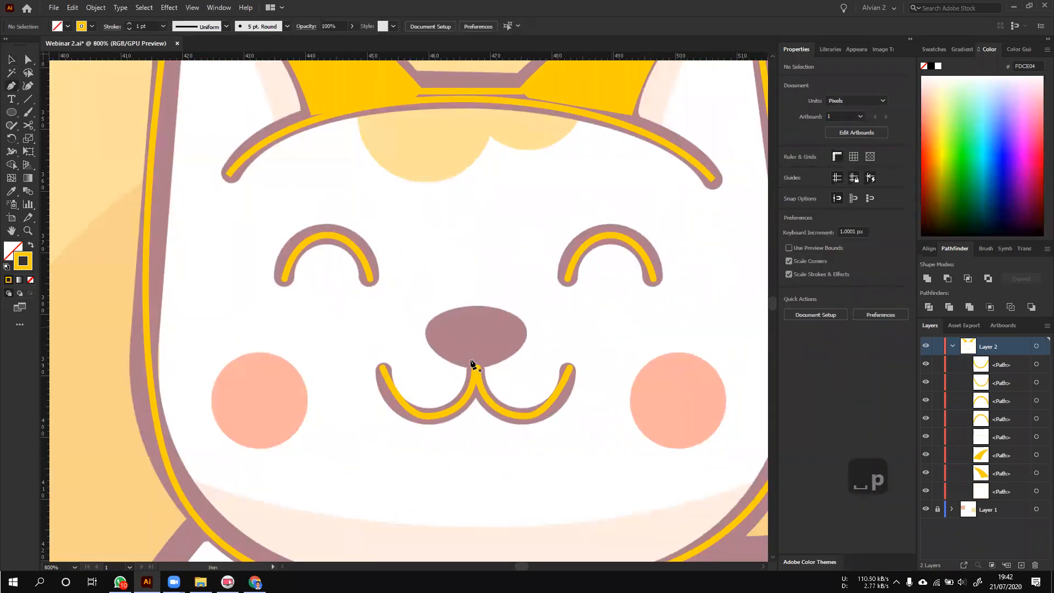
scroll(530, 272, up, 2)
drag(527, 268, 630, 378)
drag(529, 394, 509, 387)
drag(430, 330, 425, 277)
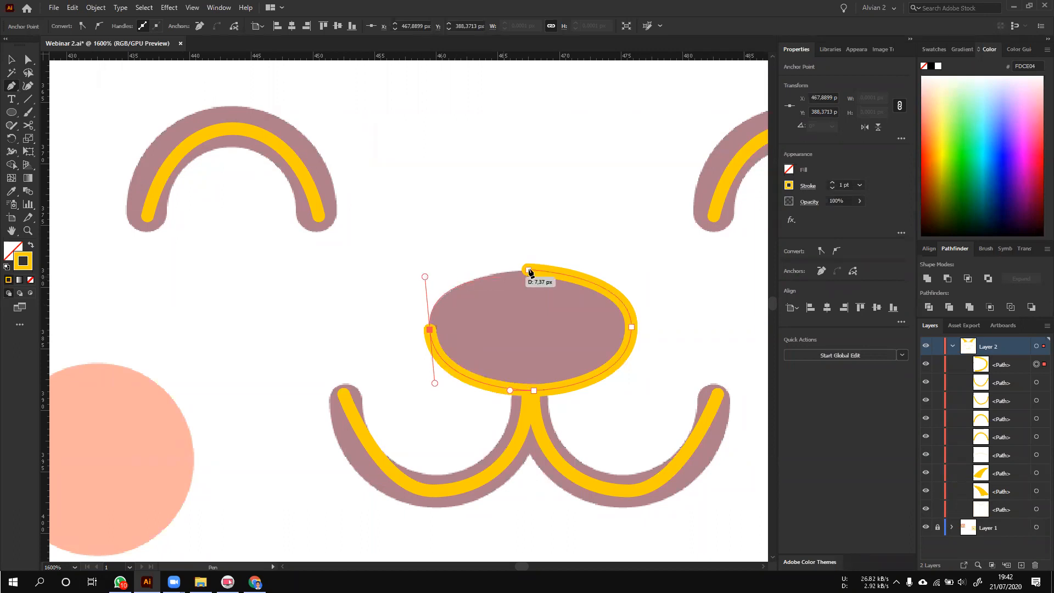
click(529, 270)
key(v)
click(549, 226)
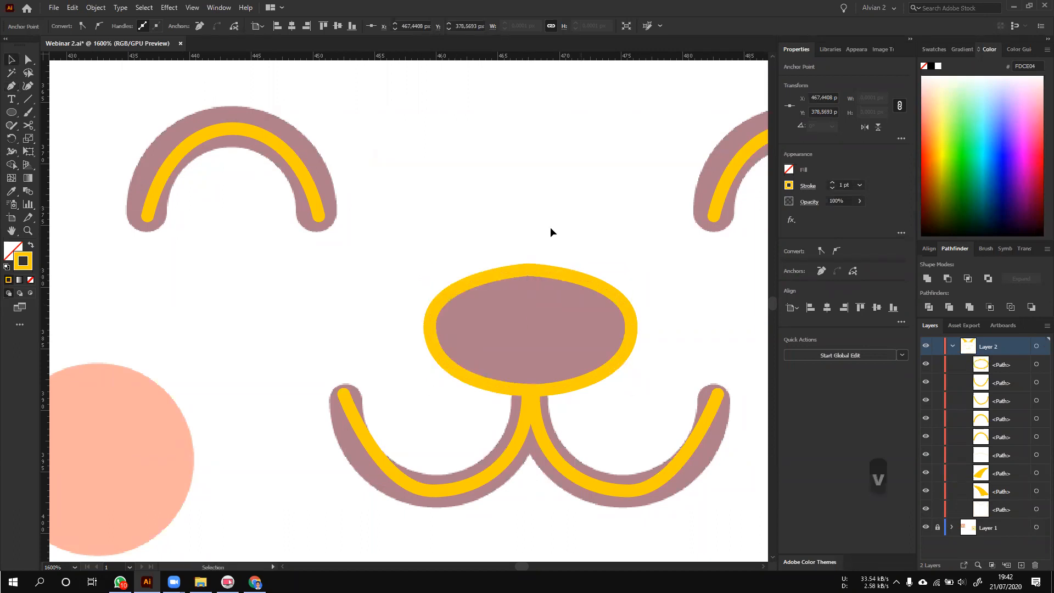
- Draw a circle about 14 px across over the left cheek and place a copy of it over the right cheek
scroll(550, 227, down, 3)
drag(580, 233, 519, 223)
key(l)
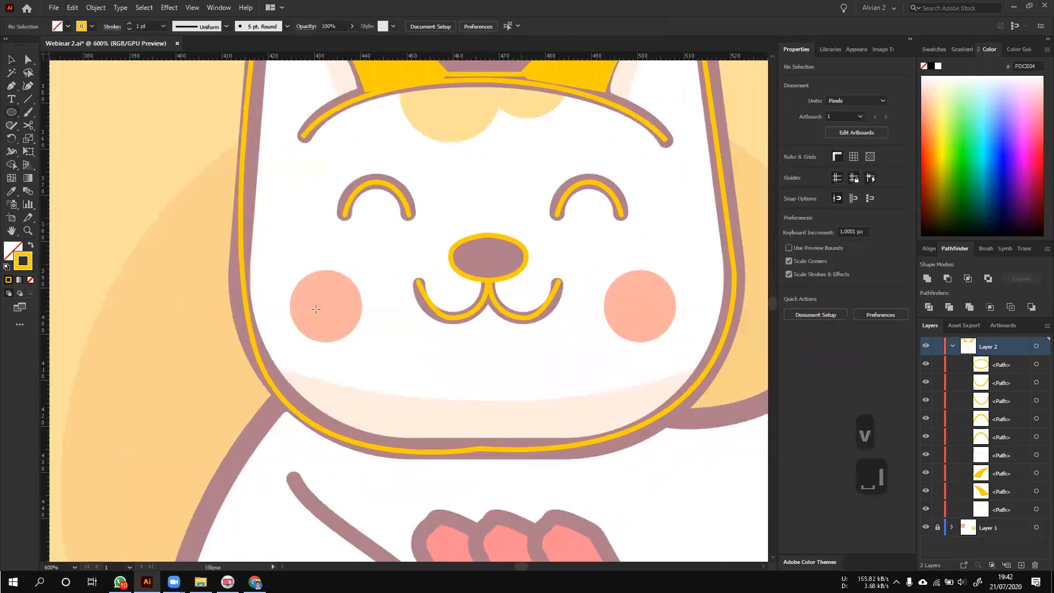
drag(319, 299, 660, 330)
key(v)
click(565, 229)
- Collapse Layer 2 and briefly hide Layer 1 to inspect the traced face without the reference image
scroll(565, 231, down, 2)
key(space)
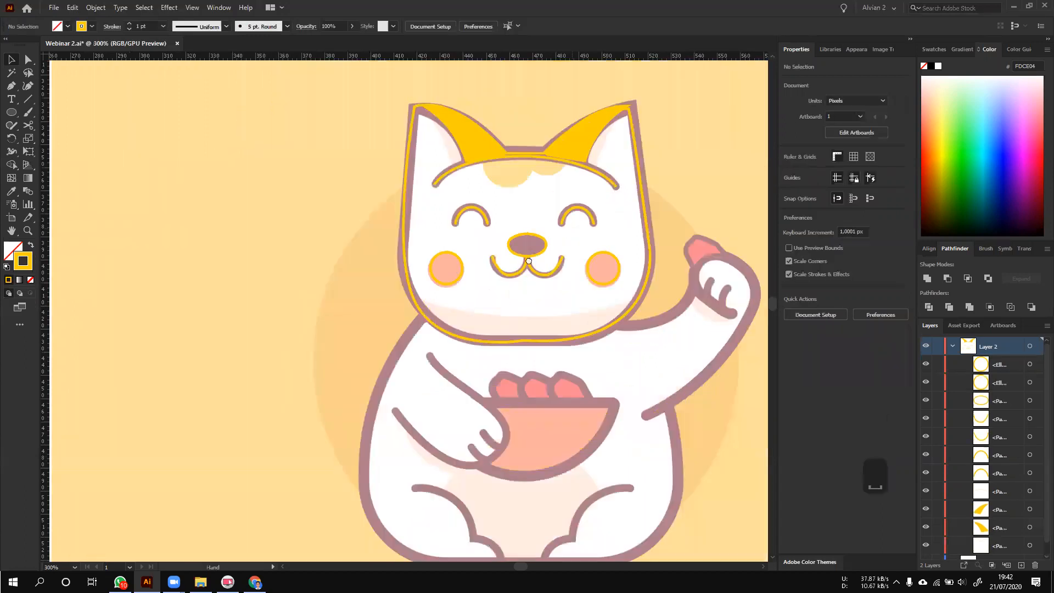
drag(646, 229, 573, 279)
click(952, 346)
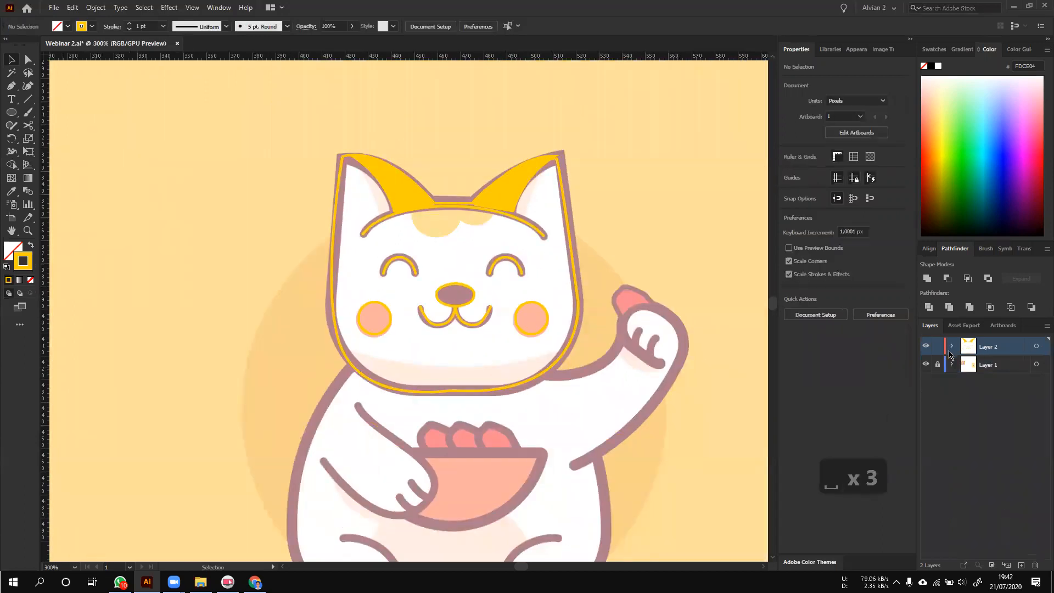
click(926, 364)
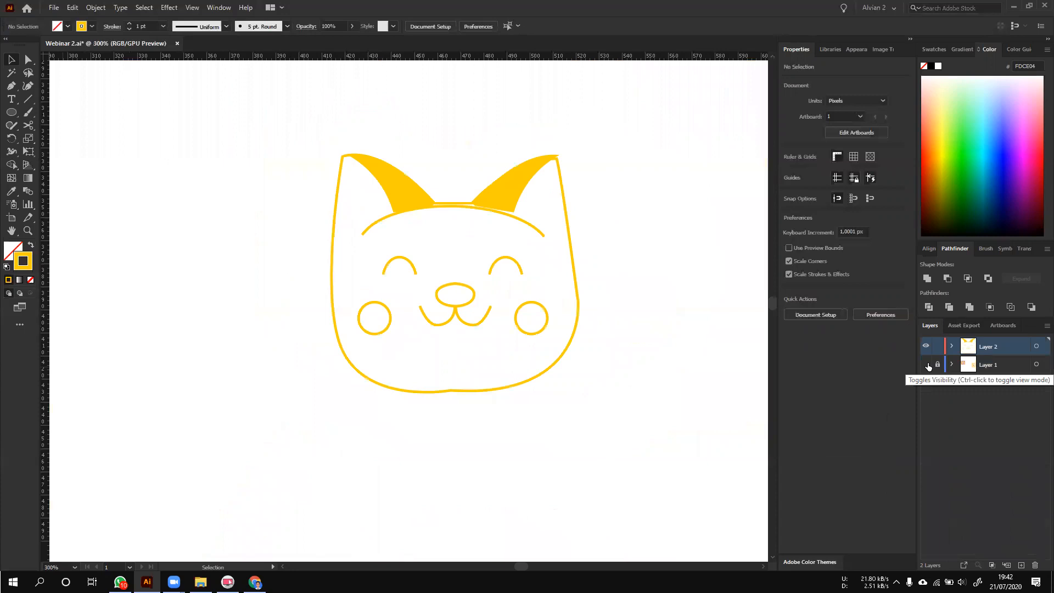
click(928, 363)
- Move the left ear shape's tip anchor into the corner of the head outline and reshape its upper edge with the direction handle
scroll(436, 281, up, 4)
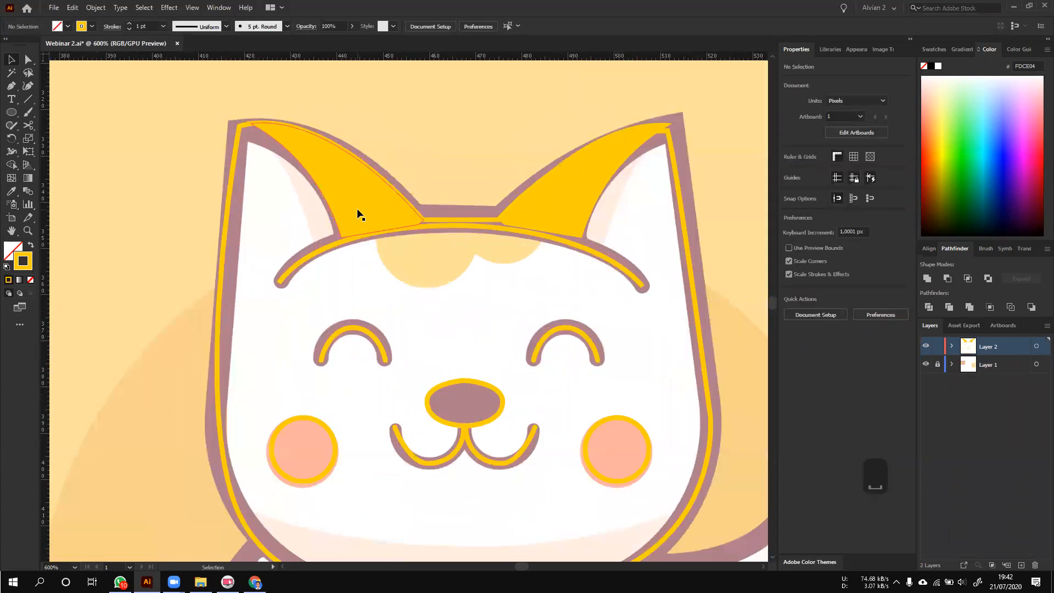
click(333, 184)
key(a)
scroll(254, 134, up, 4)
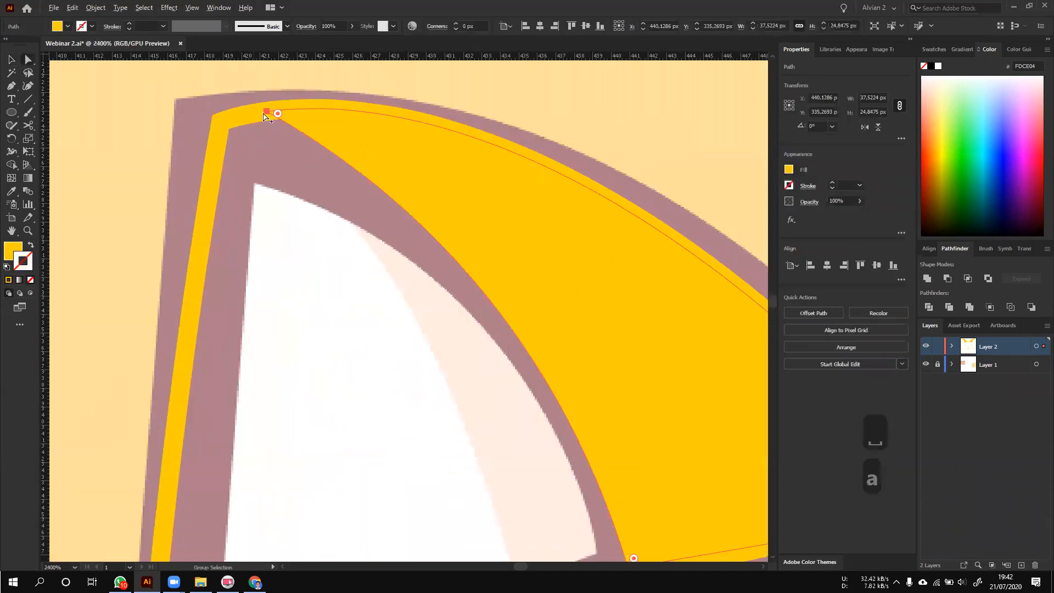
drag(267, 112, 225, 127)
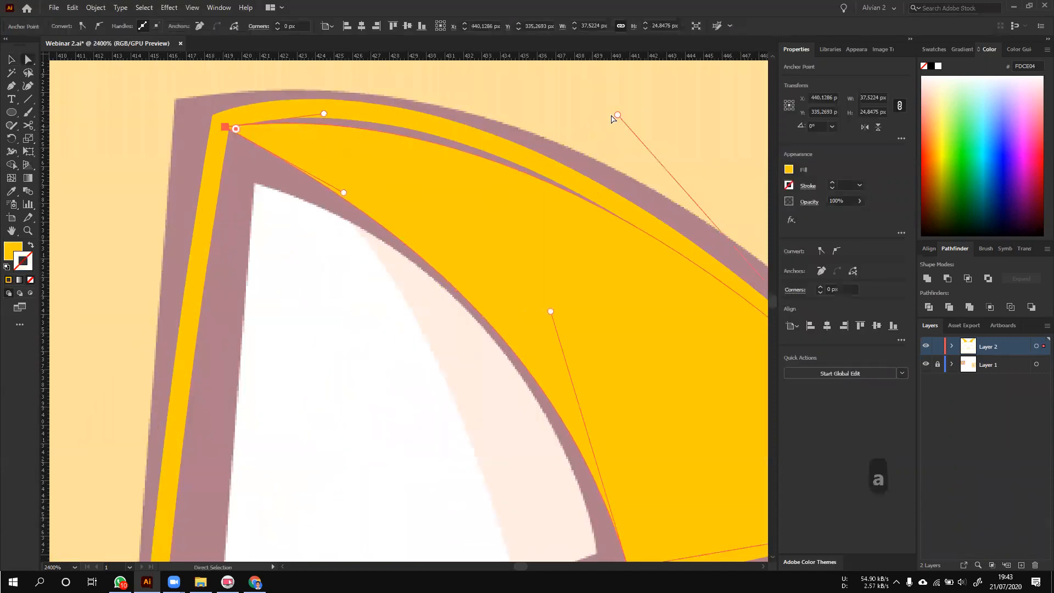
drag(617, 115, 461, 223)
scroll(467, 234, down, 6)
scroll(605, 273, up, 2)
scroll(631, 322, up, 3)
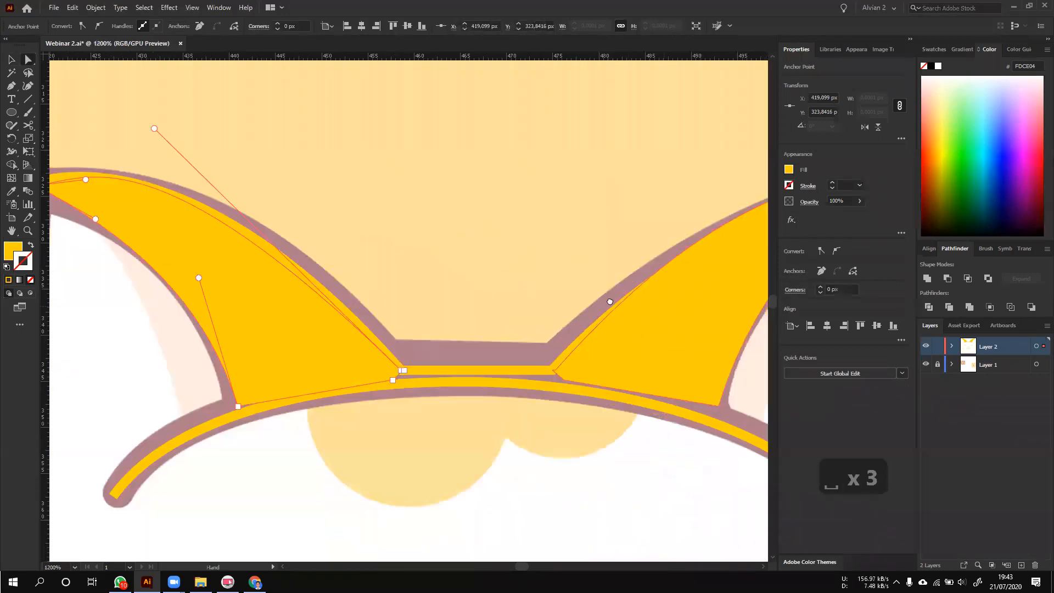
- Adjust the tip and upper edge of the right ear shape to follow the head outline
click(566, 313)
drag(471, 305, 306, 347)
mouse_move(623, 215)
mouse_down()
mouse_move(606, 235)
mouse_move(616, 226)
mouse_up()
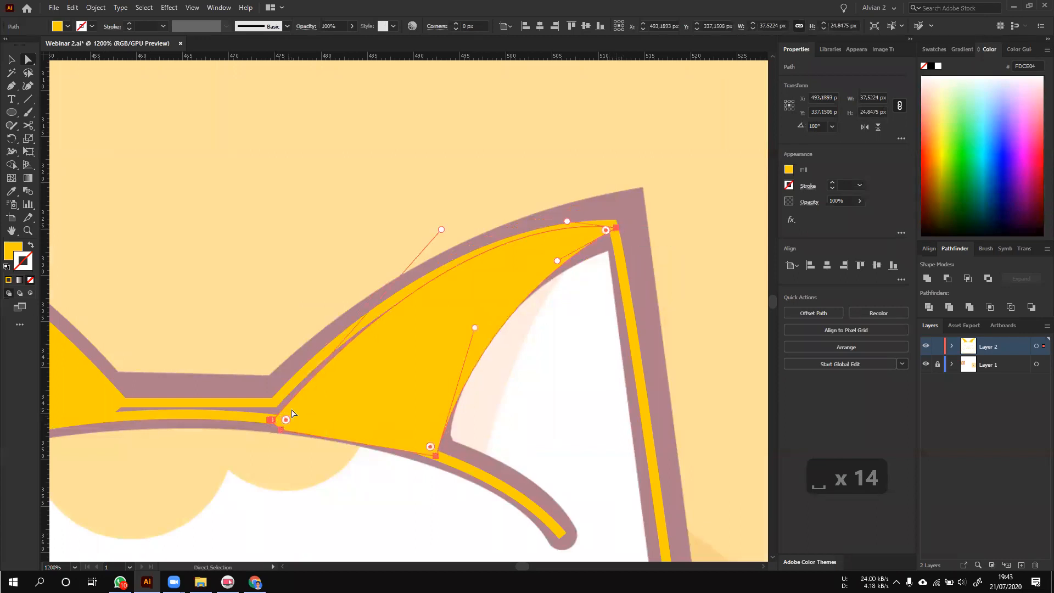
scroll(296, 414, up, 2)
scroll(540, 185, down, 2)
drag(559, 118, 428, 183)
- Set the stroke weight of the forehead curve below the ears to 4 pt
key(v)
scroll(484, 416, down, 3)
click(537, 406)
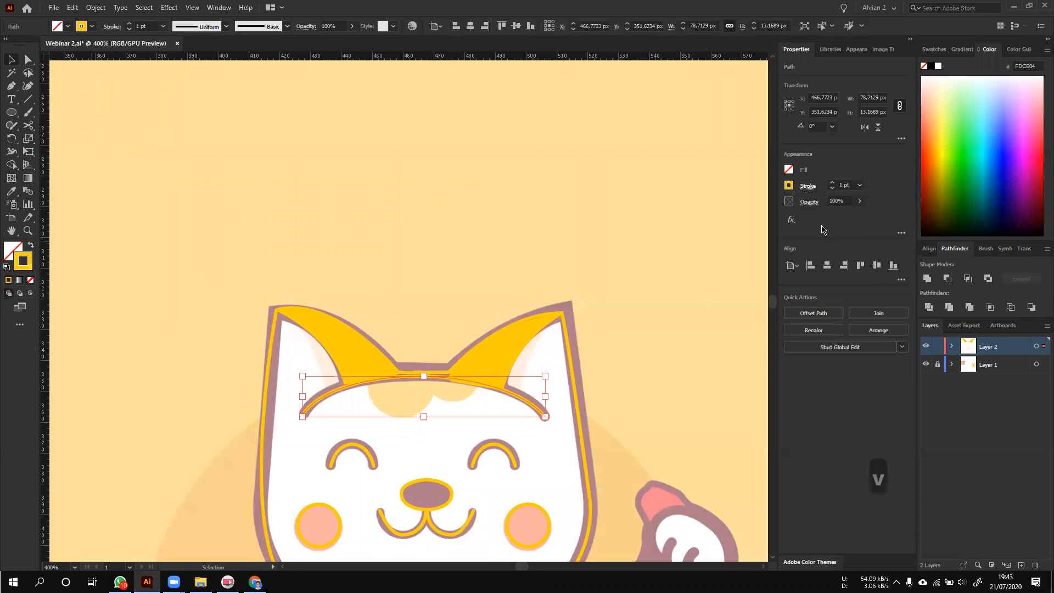
click(807, 185)
click(773, 200)
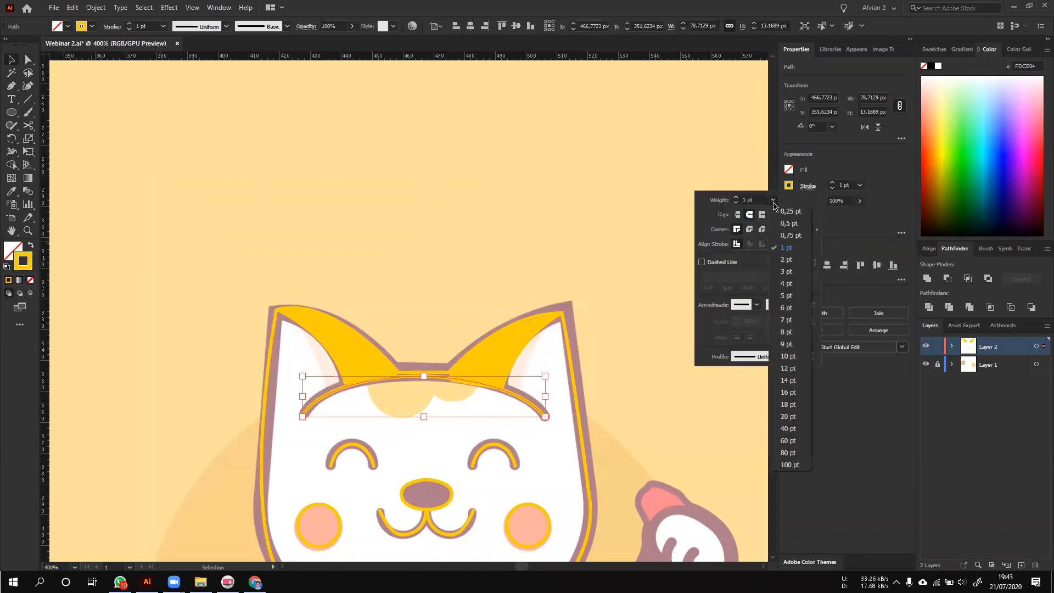
click(786, 284)
key(ctrl+h)
- Set the head outline's stroke weight to 4 pt
click(572, 398)
click(832, 187)
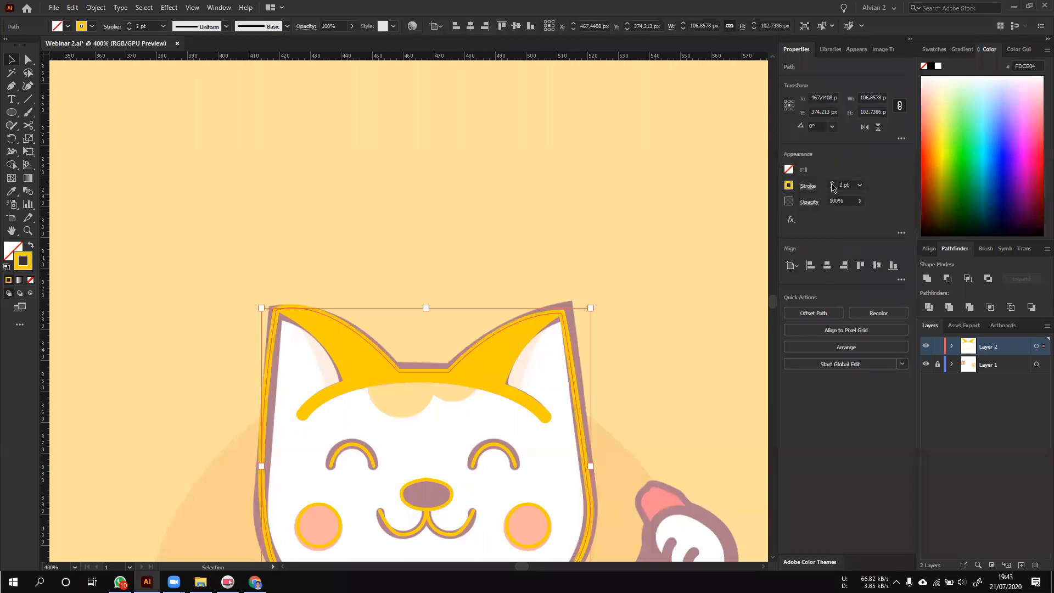
click(832, 185)
click(681, 290)
- Set the stroke weight of both eyes, the mouth curves and the left cheek circle to 2 pt together
scroll(682, 288, down, 5)
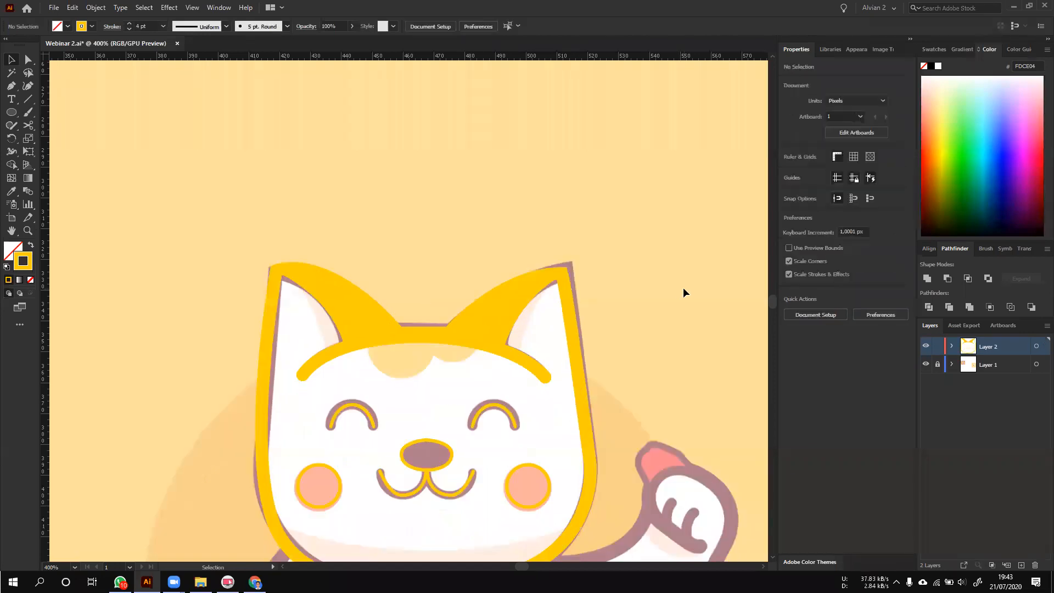
drag(499, 408, 332, 283)
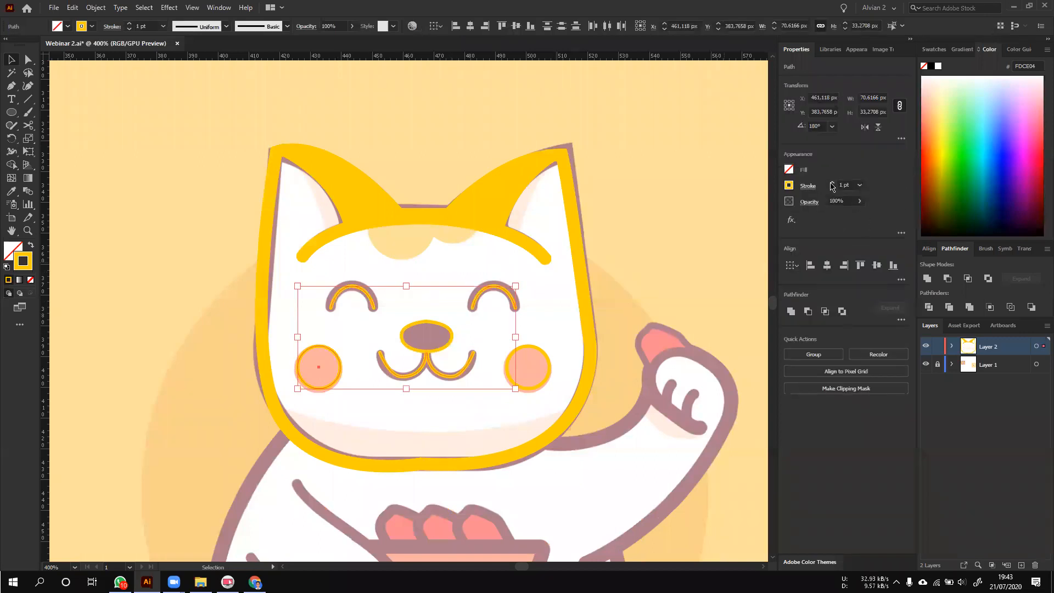
click(832, 185)
click(832, 185)
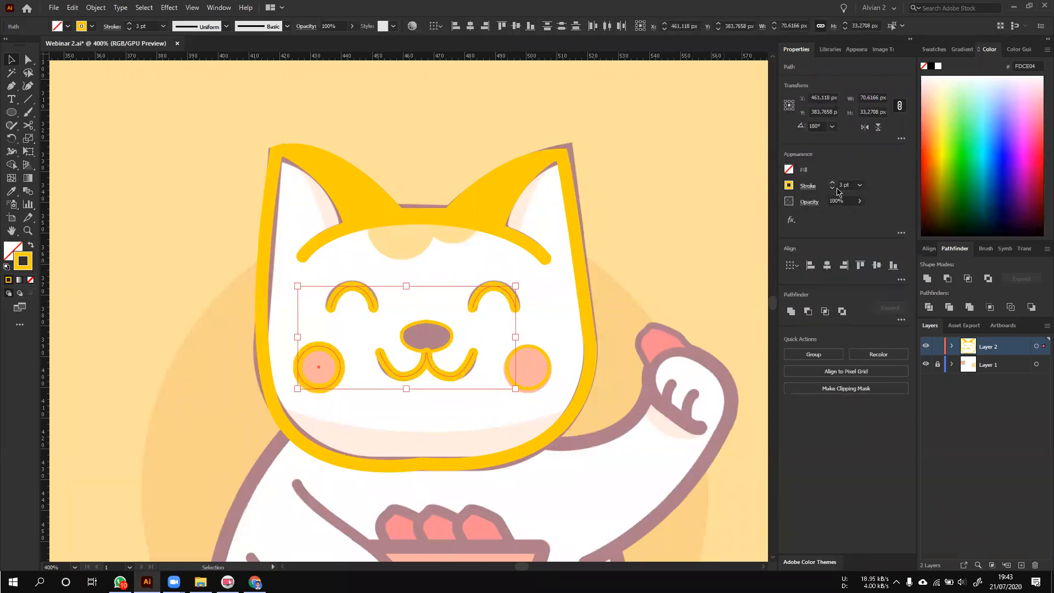
click(600, 344)
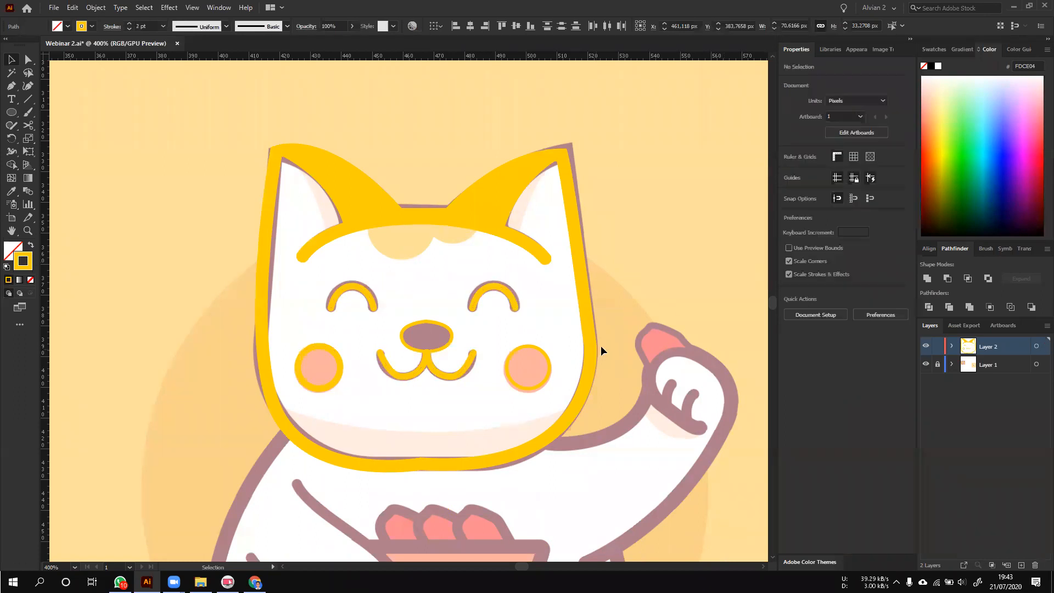
- Set the right cheek circle's stroke weight to 3 pt
scroll(549, 362, down, 1)
drag(556, 316, 557, 317)
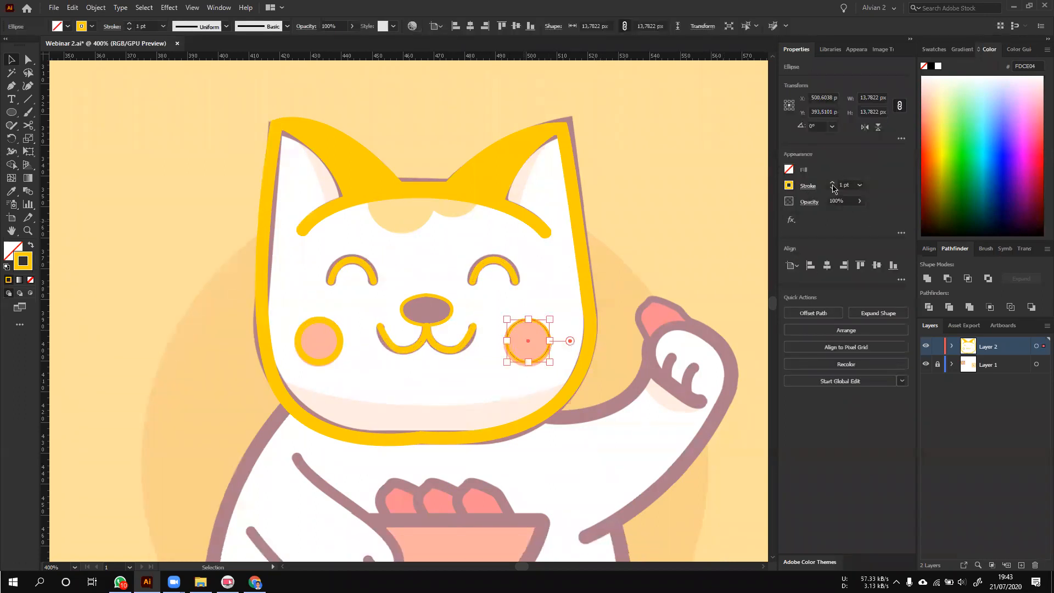
click(833, 185)
click(625, 301)
scroll(624, 302, down, 1)
scroll(625, 301, up, 1)
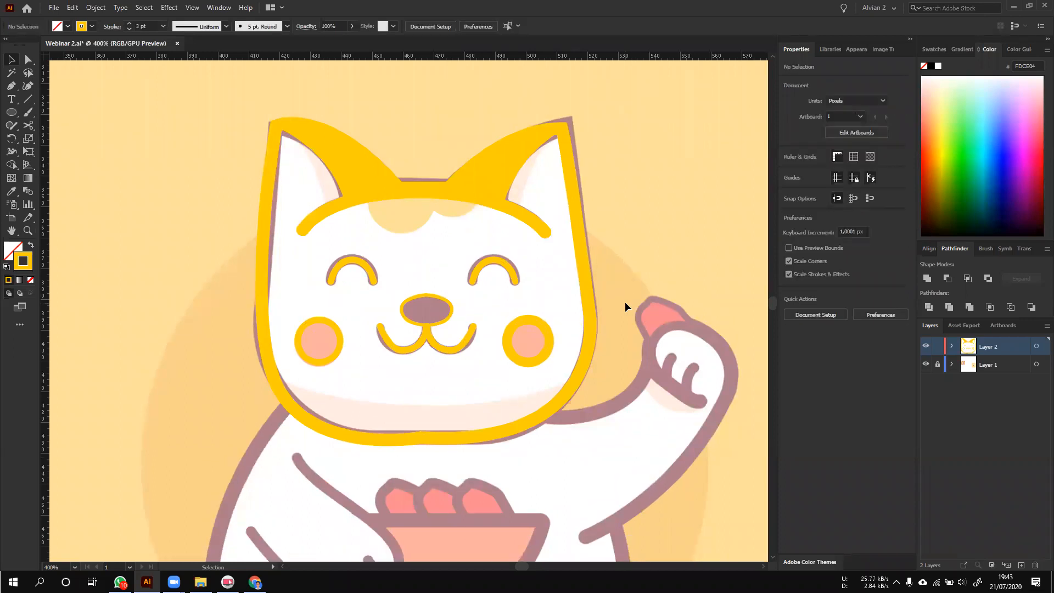
scroll(624, 301, down, 1)
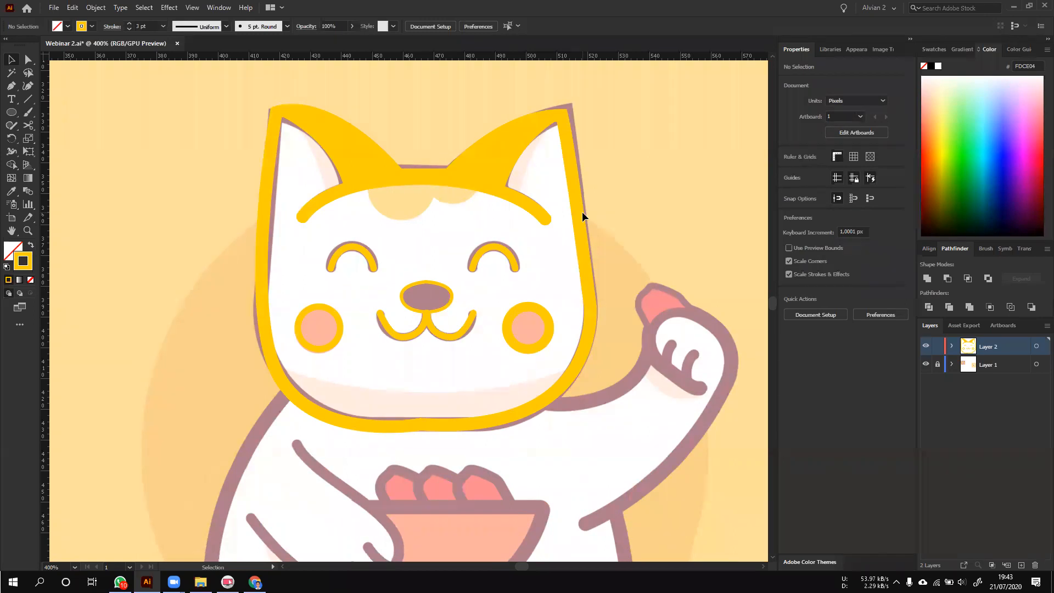
- Try sampling the reference cheek's colour onto the right cheek circle with the Eyedropper, and undo it
scroll(540, 199, up, 2)
click(540, 340)
key(i)
click(537, 348)
key(v)
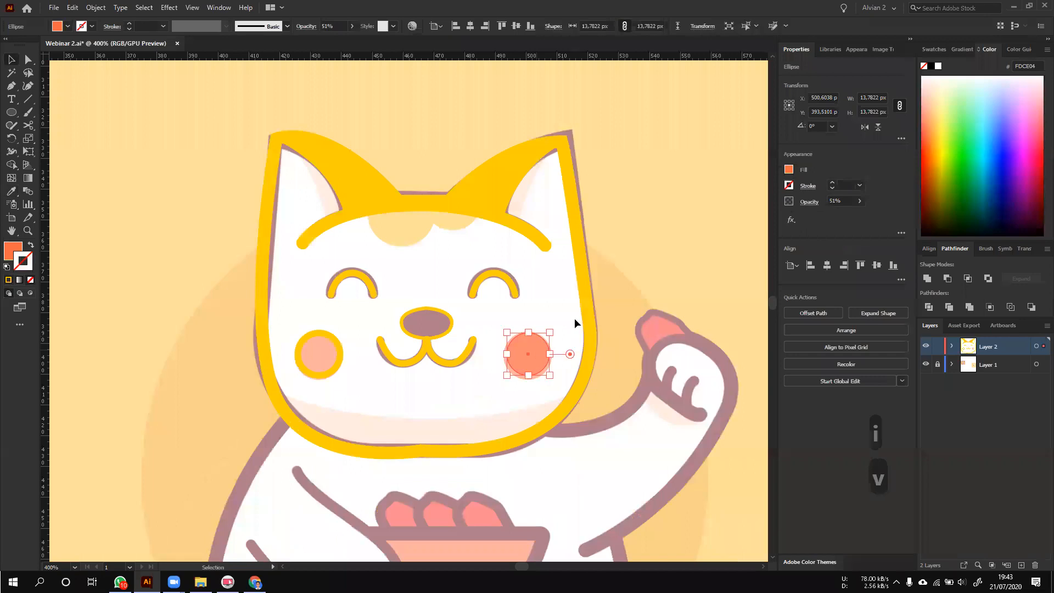
click(555, 315)
scroll(529, 354, up, 2)
click(529, 354)
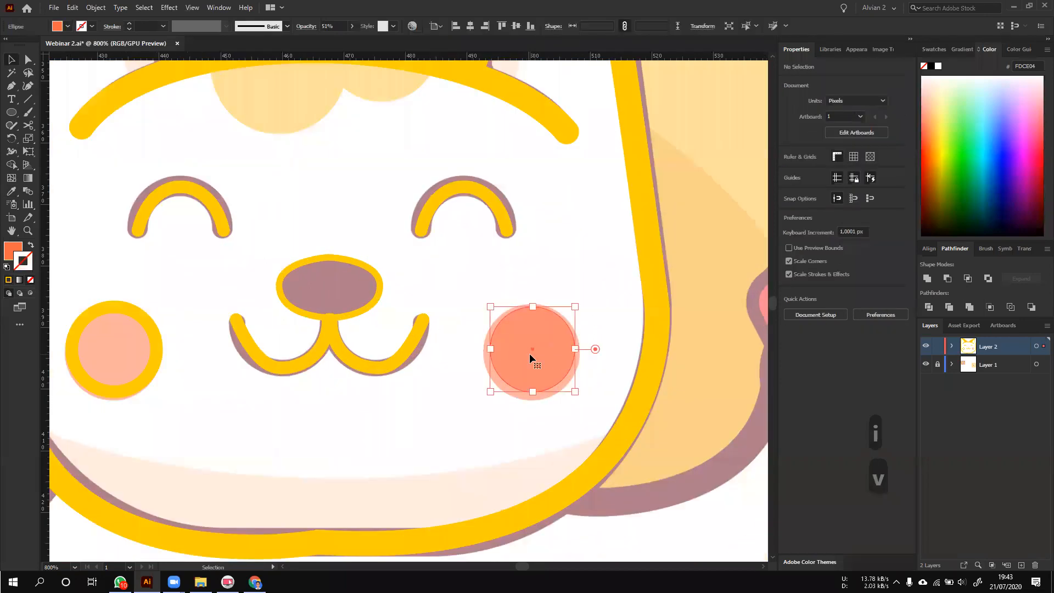
key(ctrl+z)
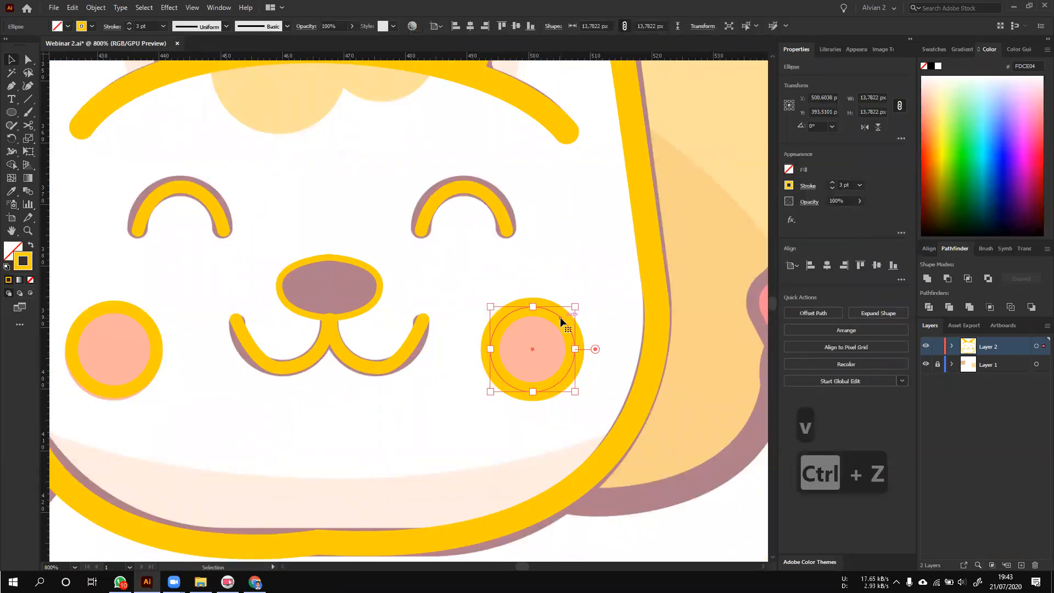
- Sample the reference cheeks' orange fill at 51% opacity onto the right and left cheek circles, leaving them without a stroke
key(i)
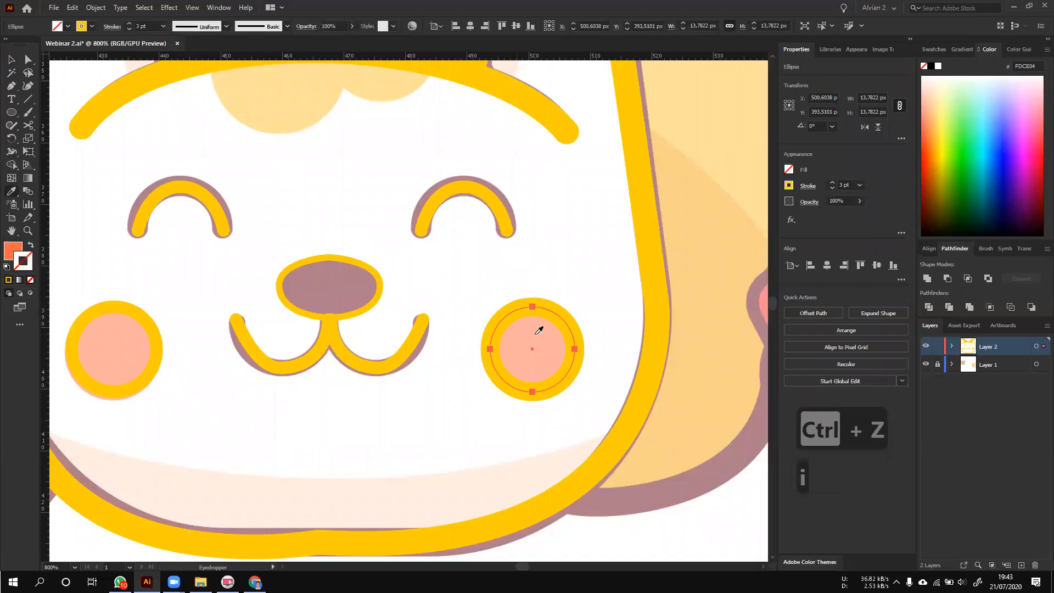
click(538, 330)
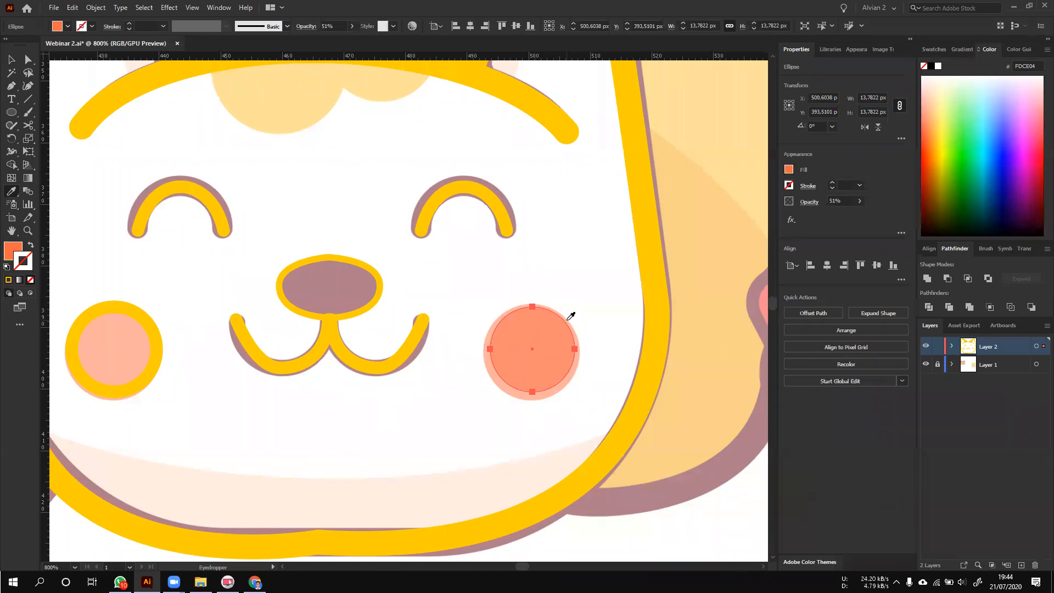
key(v)
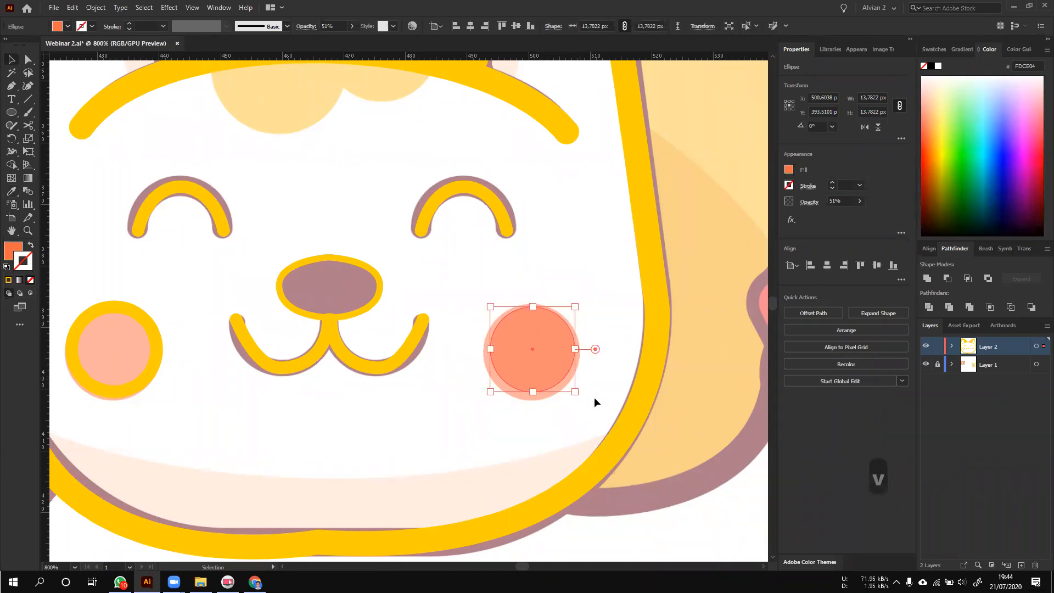
click(138, 315)
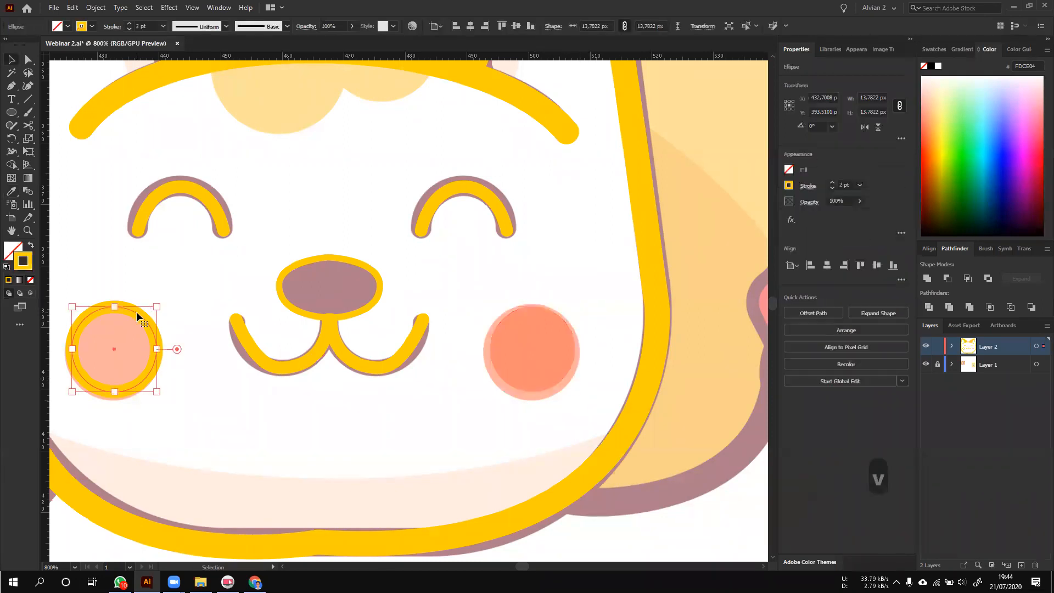
key(i)
click(110, 336)
key(v)
click(312, 436)
- Sample the reference nose's dark maroon fill at 51% opacity onto the traced nose shape with the Eyedropper
click(371, 305)
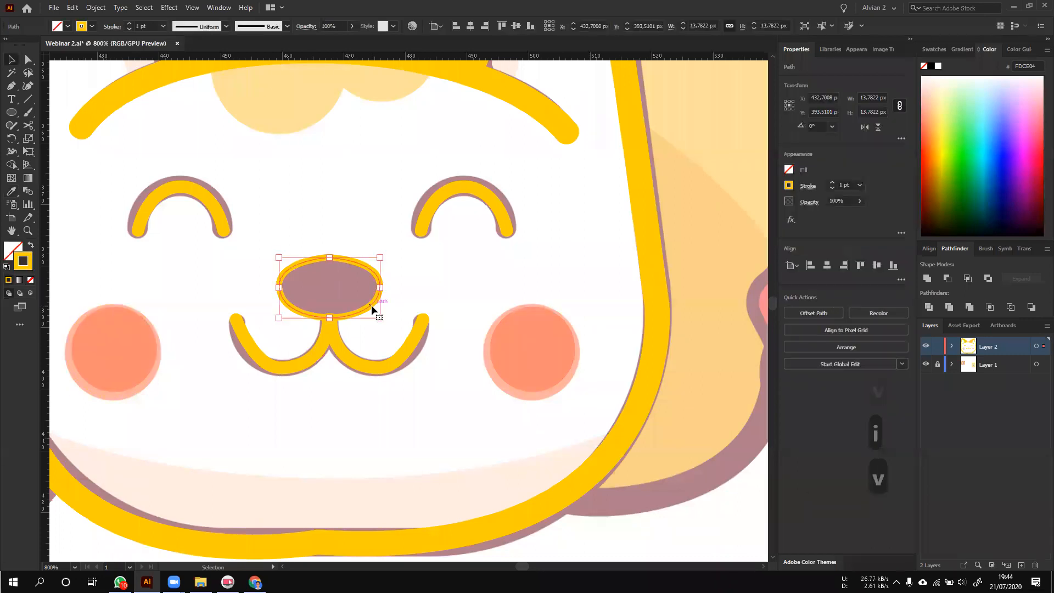
key(i)
click(337, 286)
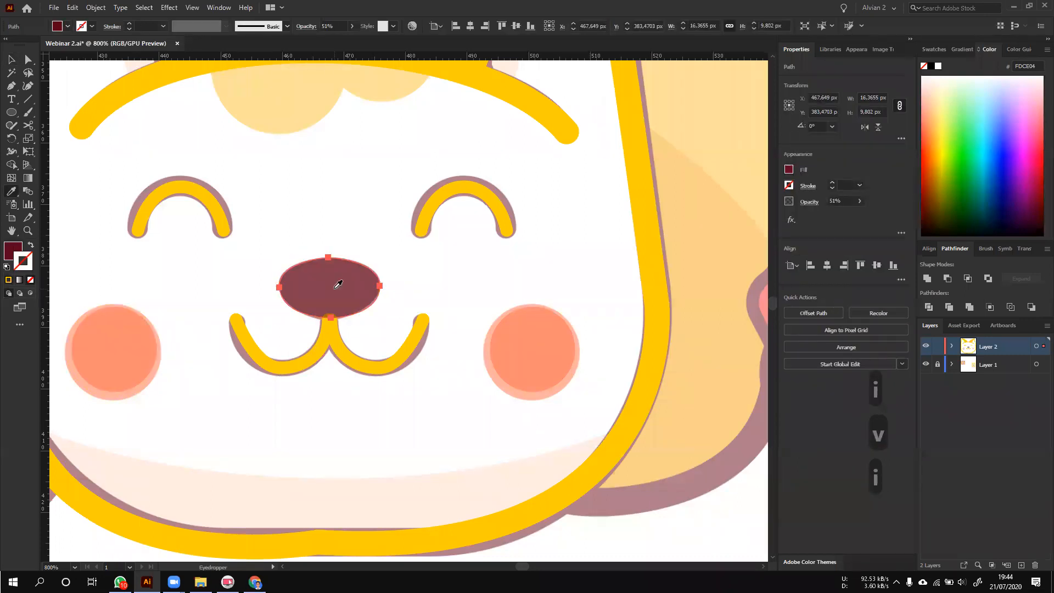
- Give the traced nose shape a yellow 1 pt stroke and set its opacity to 100%
key(v)
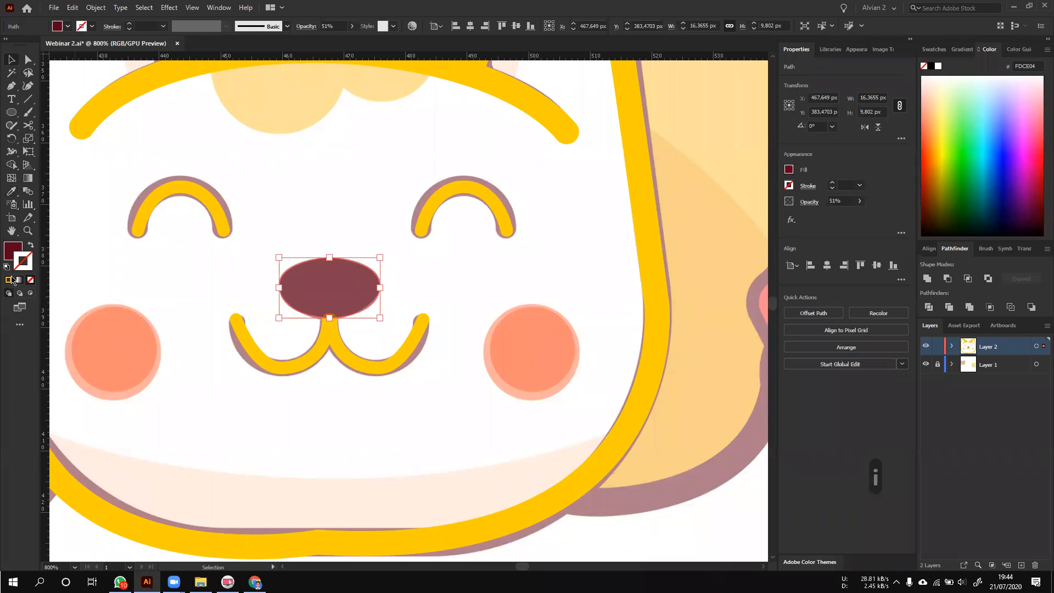
click(8, 280)
click(450, 294)
click(376, 295)
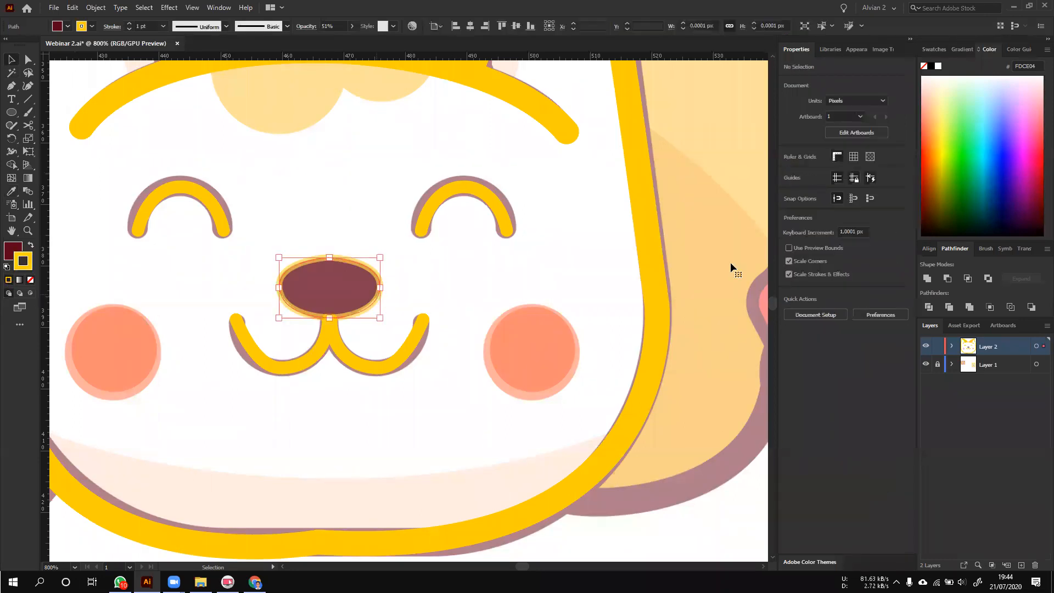
click(860, 201)
drag(838, 215, 859, 216)
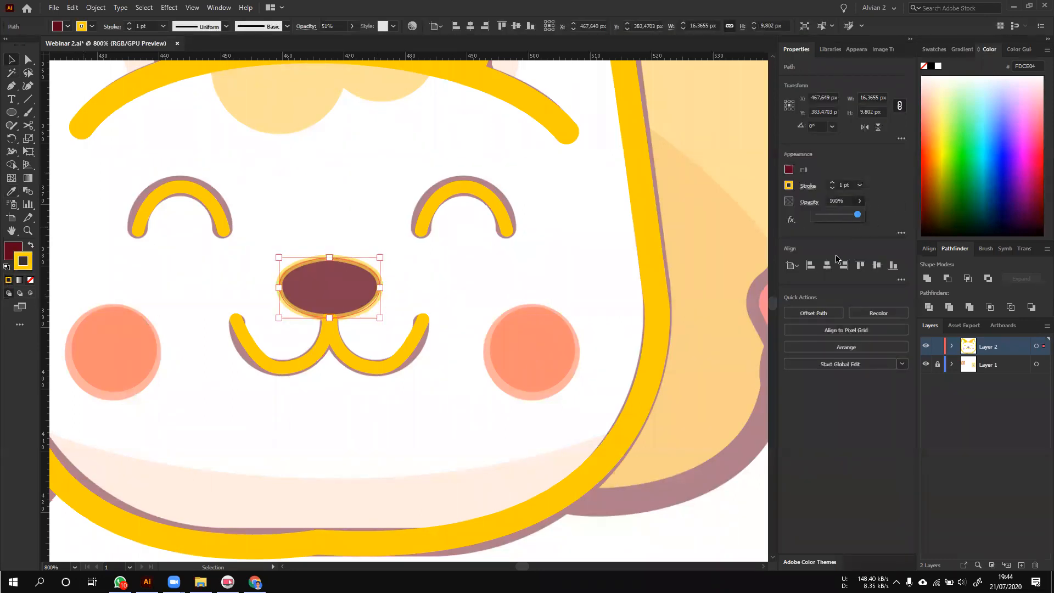
click(376, 400)
- Check the traced face on its own by hiding the reference layer, and show the layer again
drag(282, 341, 430, 450)
click(343, 416)
key(space)
click(290, 245)
click(627, 285)
scroll(626, 291, up, 2)
scroll(610, 315, down, 2)
key(space)
drag(643, 295, 590, 262)
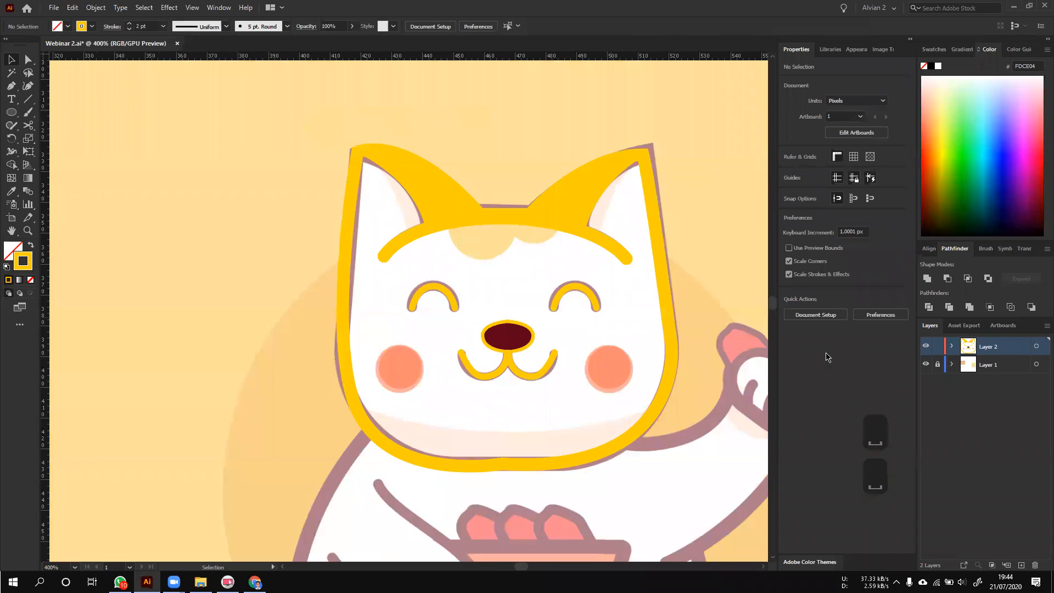
click(925, 364)
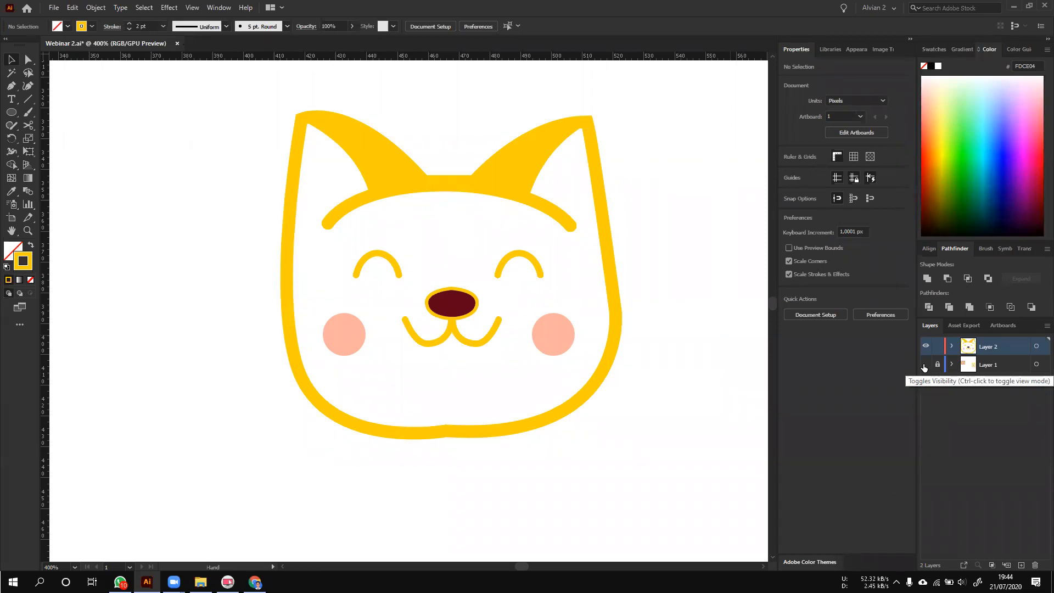
click(925, 365)
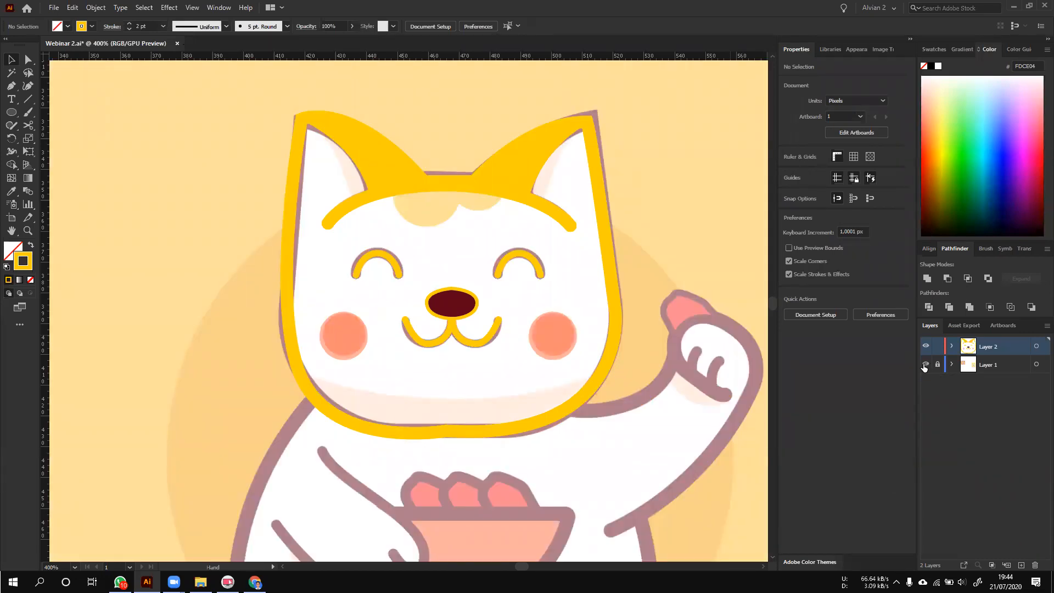
scroll(425, 254, up, 2)
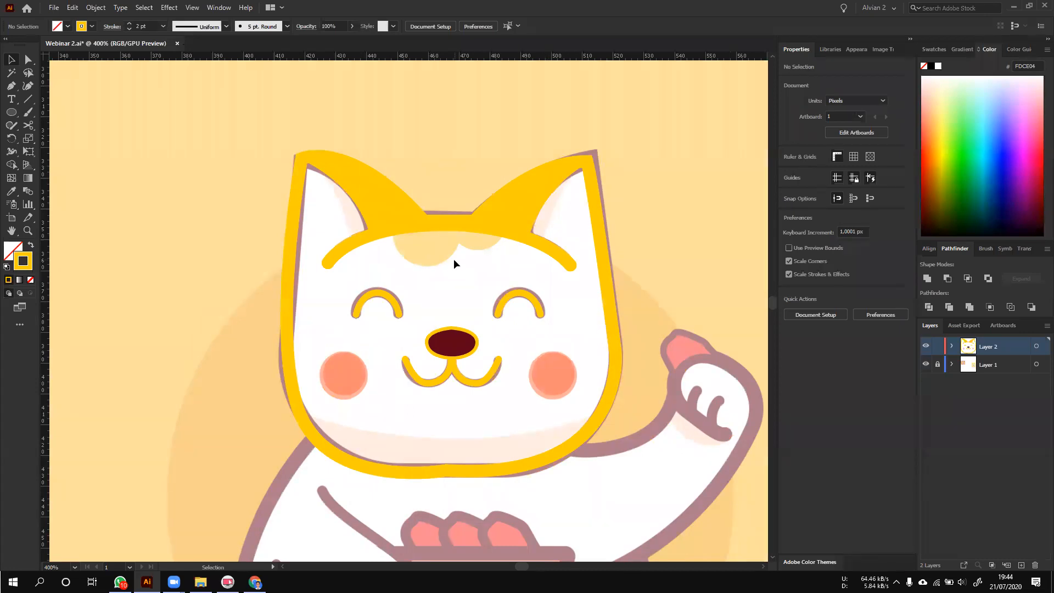
- Draw a circle over the larger forehead patch and place a smaller copy, about 14.9 px wide, over the patch beside it
key(p)
key(l)
scroll(417, 233, up, 2)
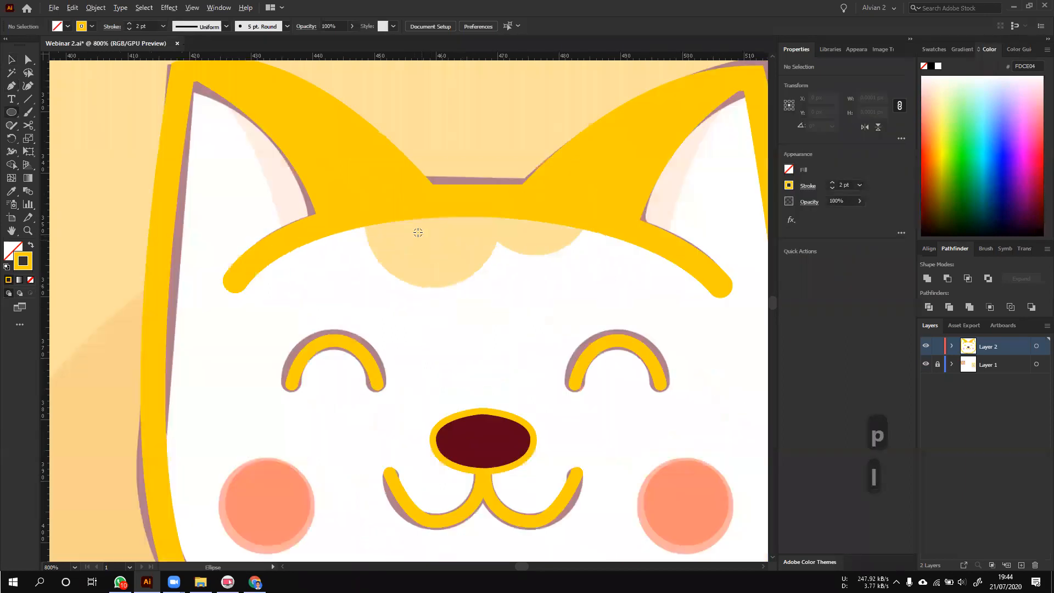
drag(425, 252, 563, 227)
key(c)
key(v)
mouse_move(538, 215)
mouse_down()
mouse_move(558, 247)
mouse_move(517, 251)
mouse_move(585, 262)
mouse_move(560, 249)
mouse_up()
key(ctrl+z)
click(577, 308)
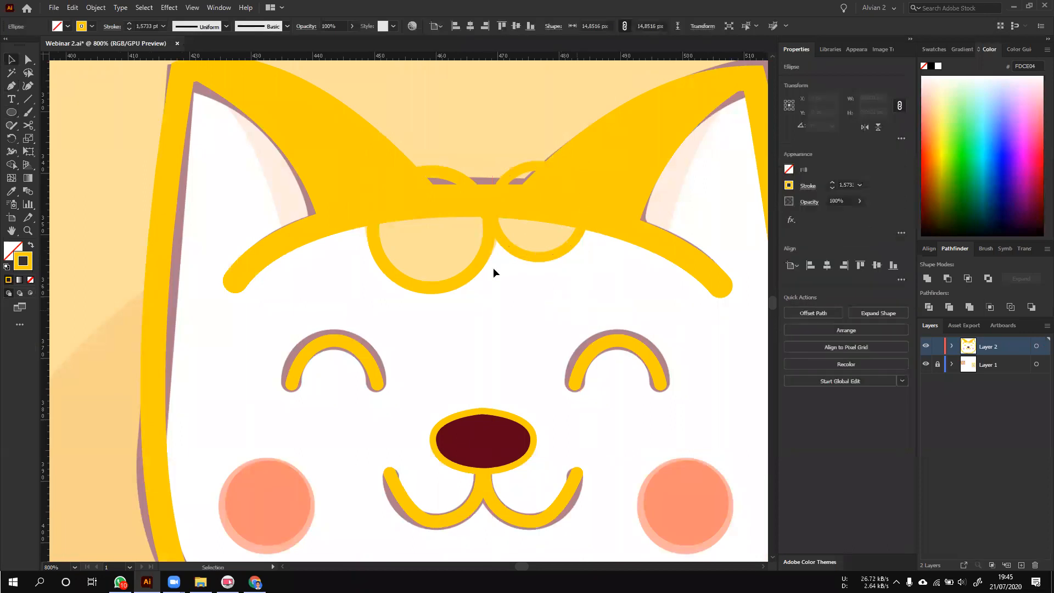
- Trim away the parts of both forehead circles above the brow arc with the Shape Builder tool
click(460, 212)
click(542, 324)
click(401, 146)
click(552, 311)
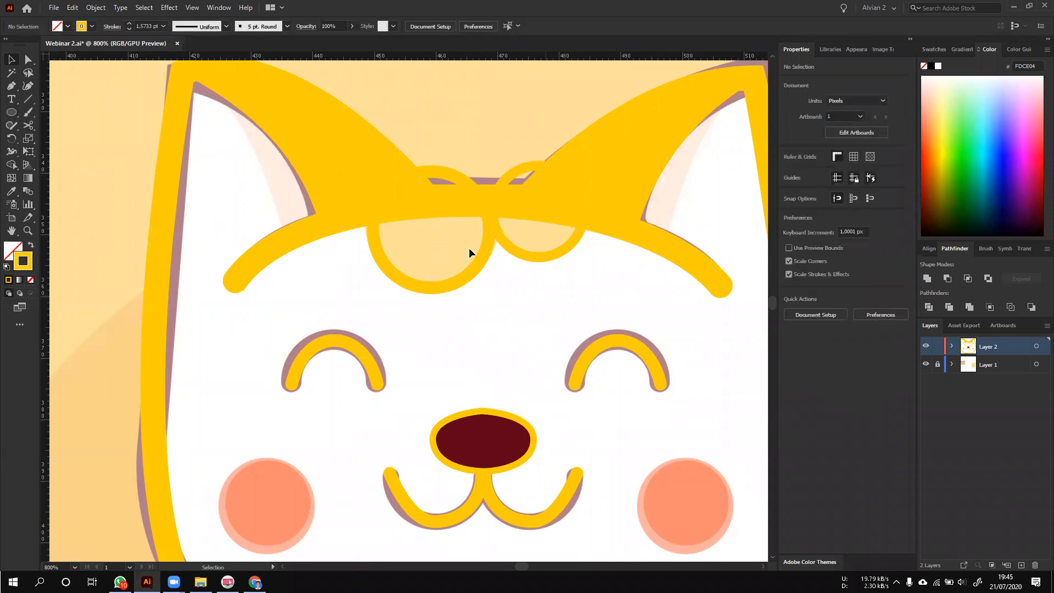
drag(450, 229, 450, 228)
shift+click(690, 256)
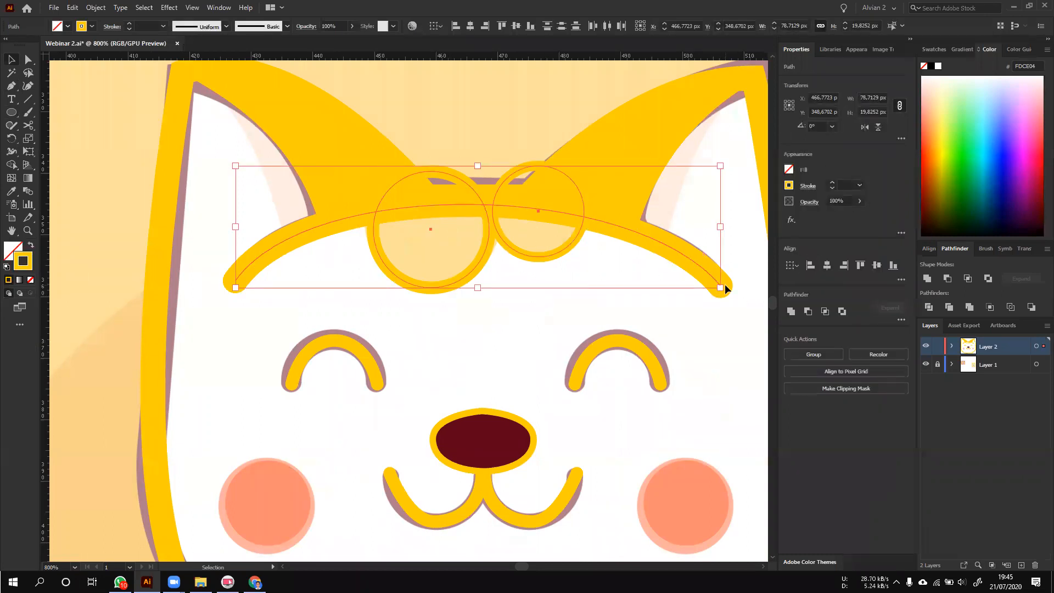
key(shift+m)
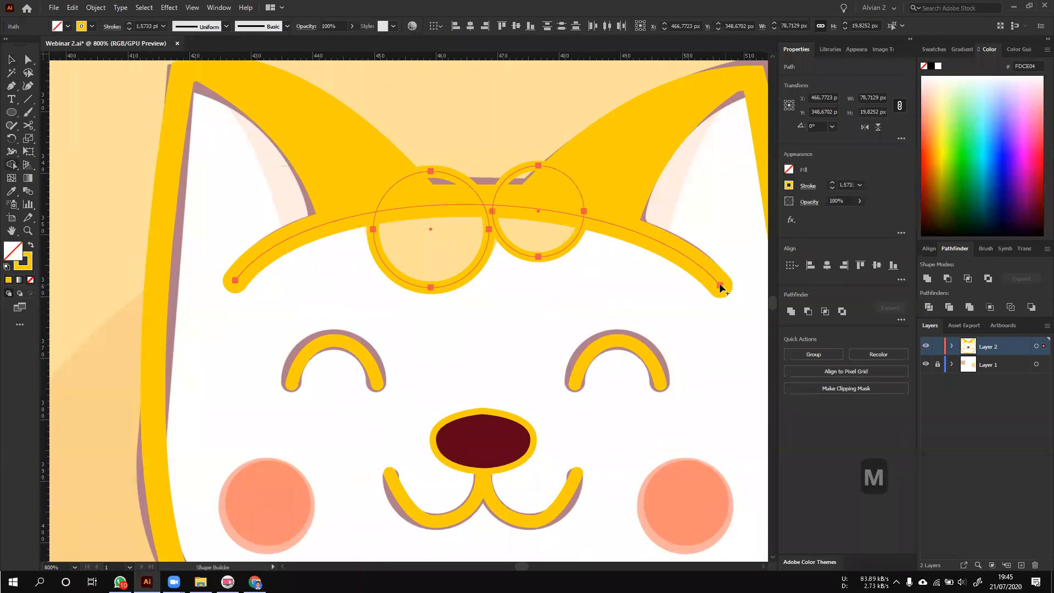
alt+click(451, 184)
alt+click(524, 175)
key(v)
click(558, 334)
- Hide Layer 1 briefly to inspect the trimmed forehead patches against the traced head
scroll(558, 334, down, 2)
drag(557, 334, 461, 272)
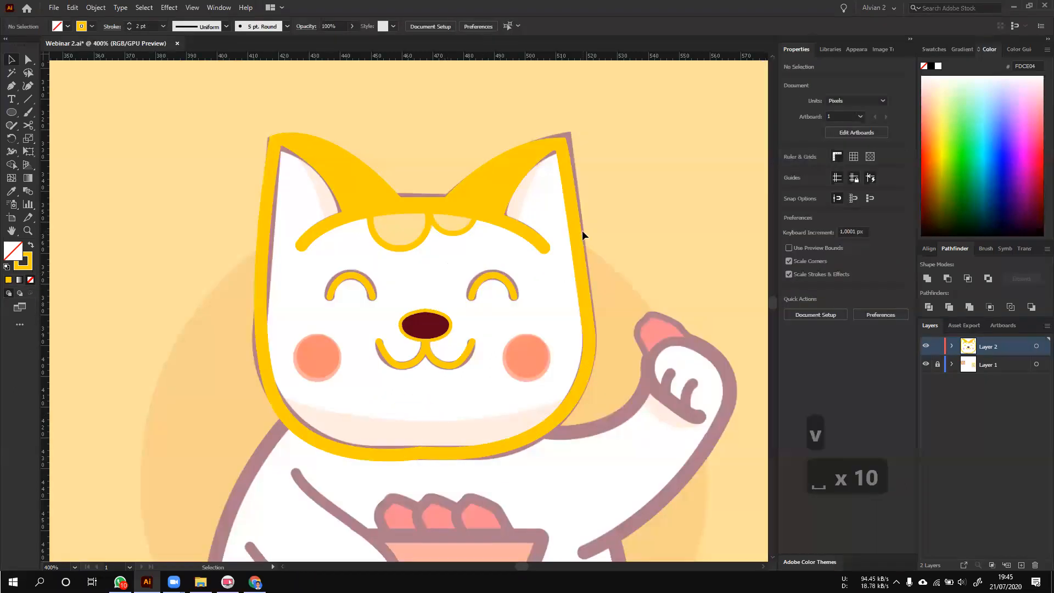
click(926, 364)
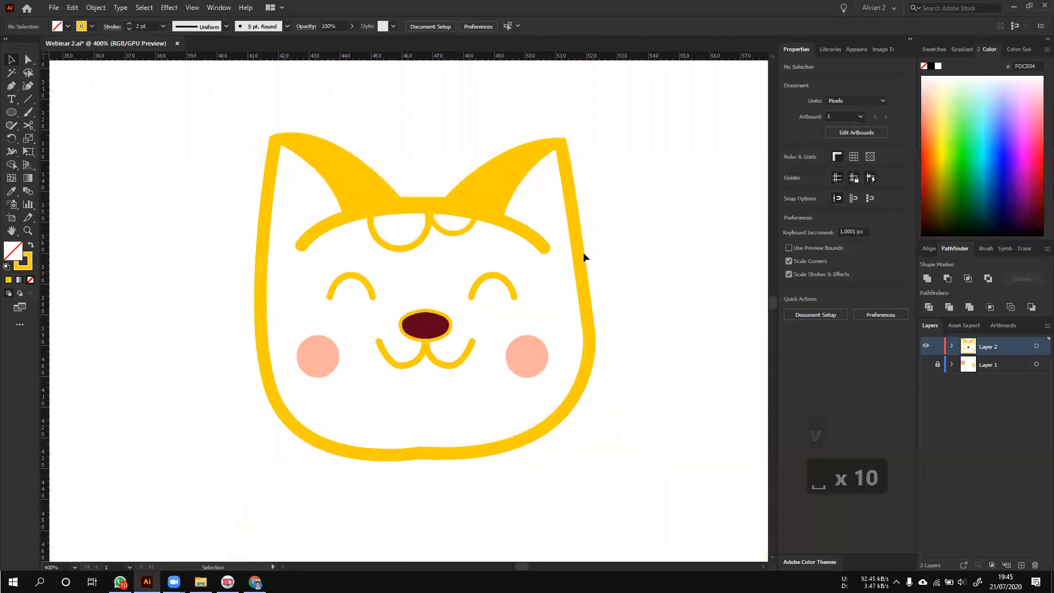
click(926, 364)
- Unlock Layer 1, expand its contents and select the cat logo reference image
scroll(620, 329, down, 3)
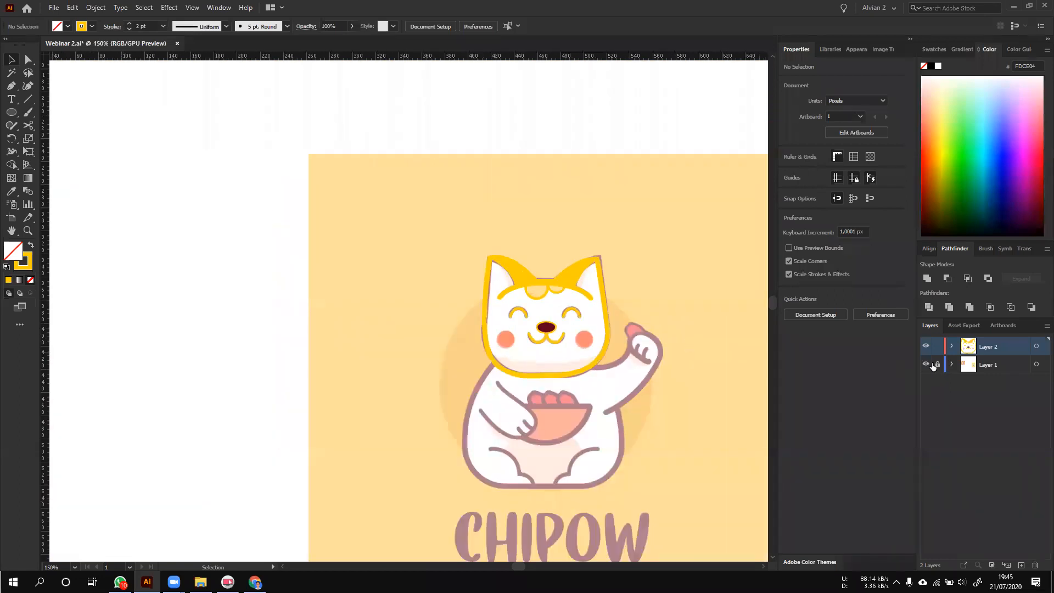
key(space)
key(space)
key(space)
click(954, 366)
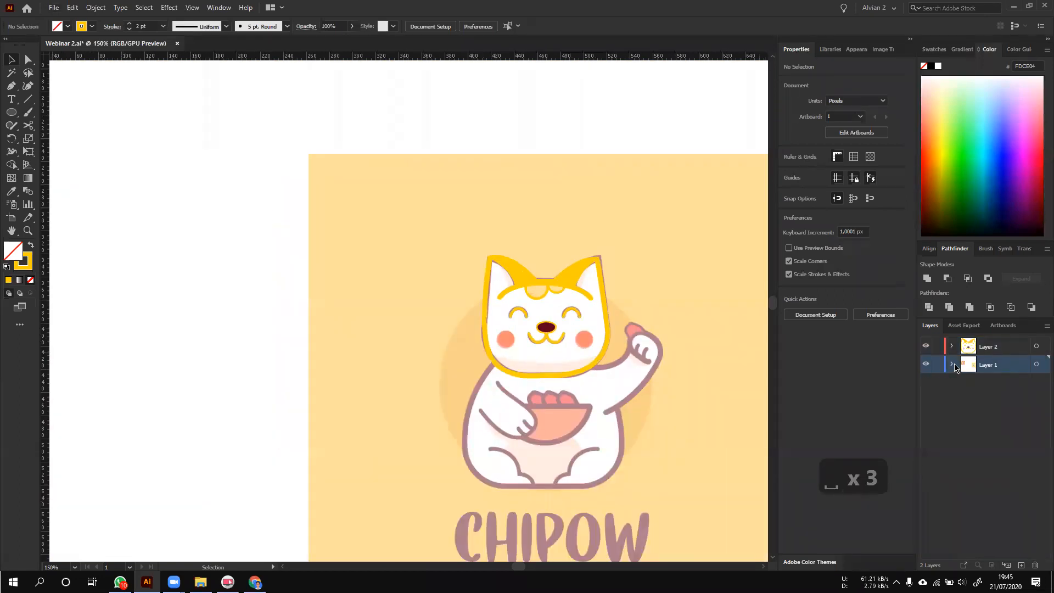
click(952, 365)
click(1035, 382)
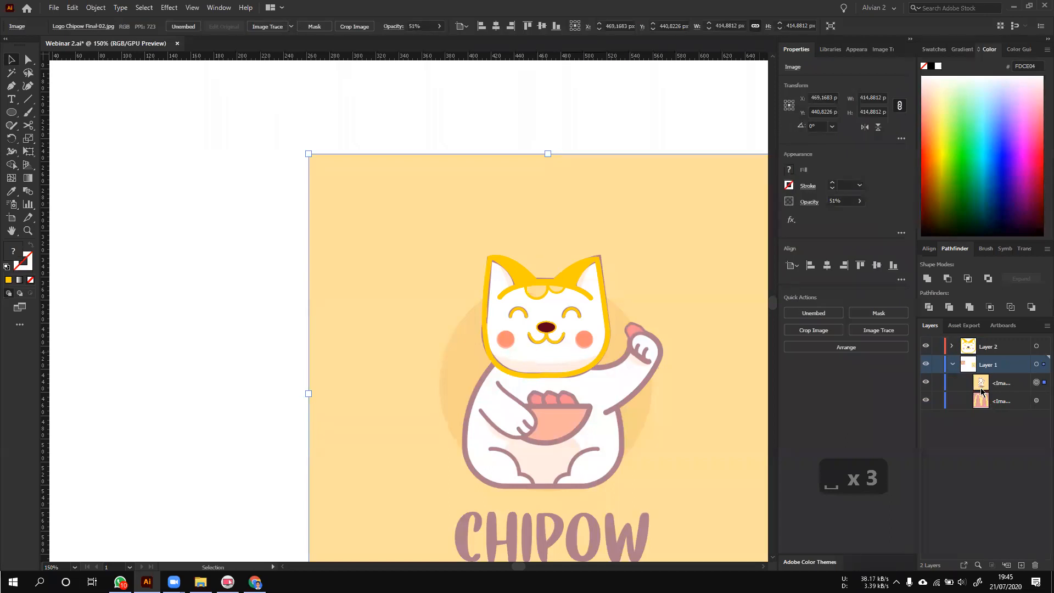
- Duplicate the reference image and scale the copy to about 210 px square in the empty area beside the original
drag(454, 236, 223, 217)
scroll(166, 191, down, 4)
key(space)
scroll(179, 223, up, 2)
drag(194, 173, 277, 235)
drag(356, 326, 265, 271)
scroll(266, 271, up, 2)
drag(86, 107, 140, 159)
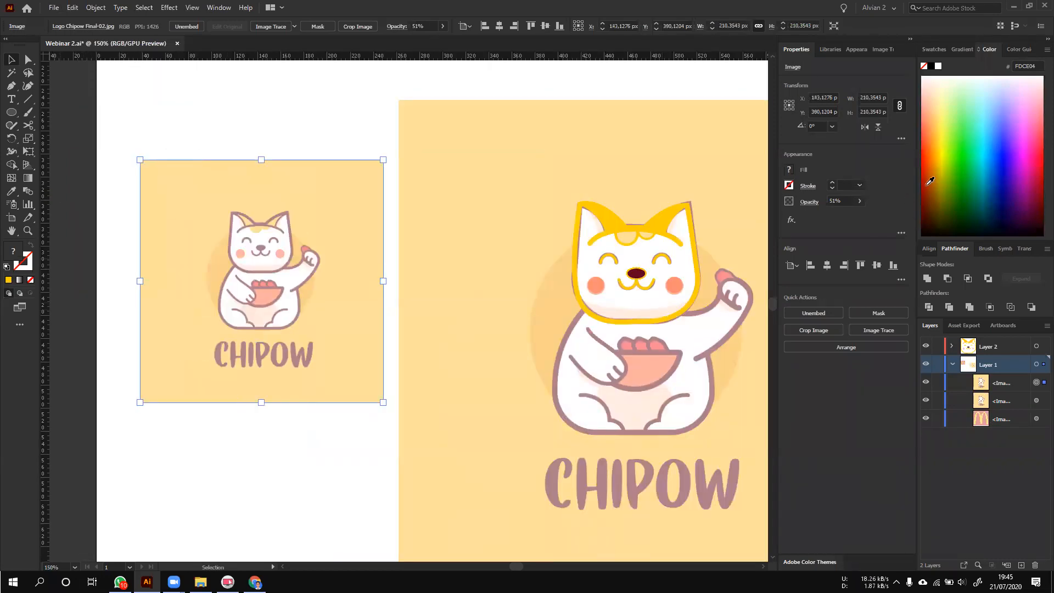
- Set the small reference copy's opacity to 100% and hide the original reference image behind the tracing
click(856, 200)
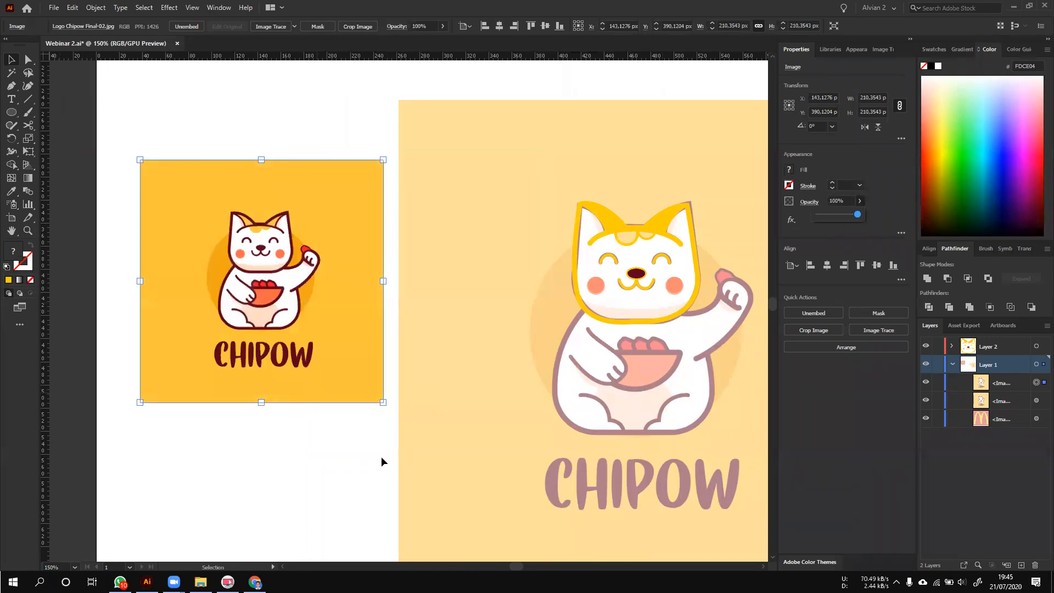
key(ctrl+shift+a)
click(925, 400)
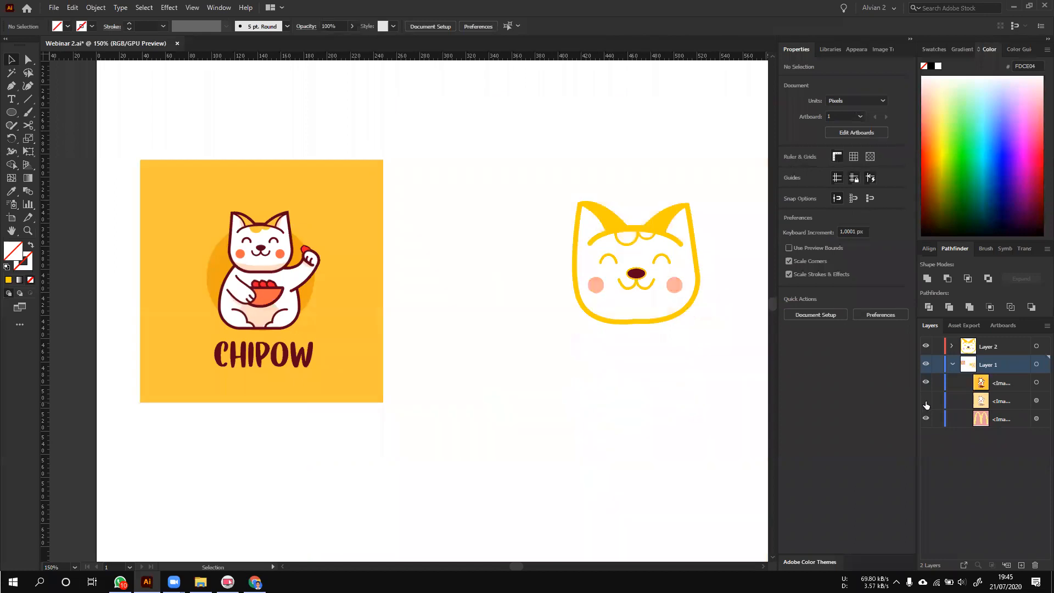
- Sample the dark maroon outline colour from the small reference onto the head outline's stroke with the Eyedropper, leaving no fill
scroll(706, 354, up, 1)
drag(548, 368, 607, 377)
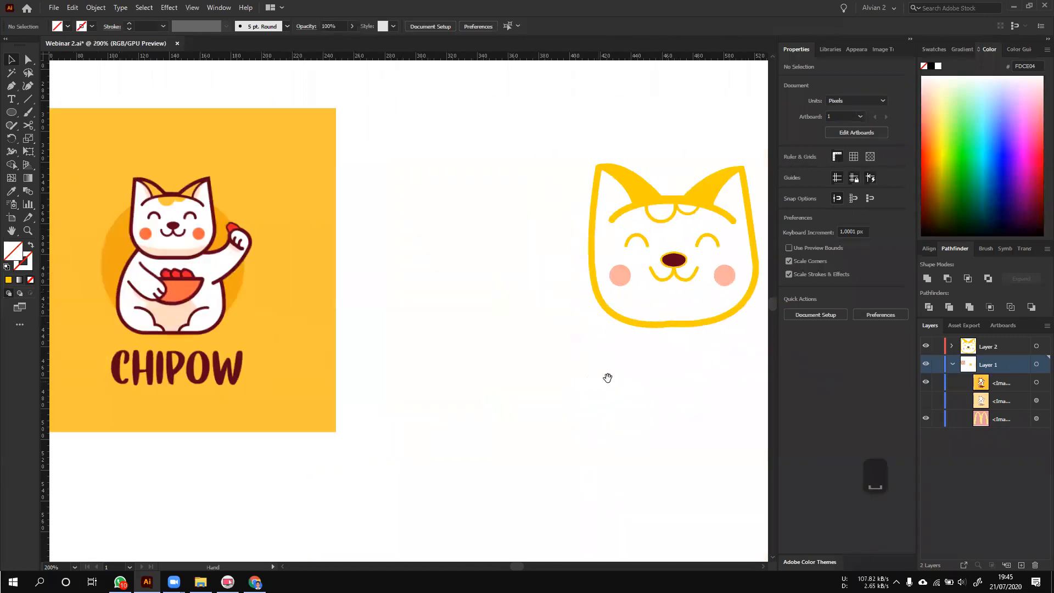
click(682, 326)
drag(683, 346, 658, 363)
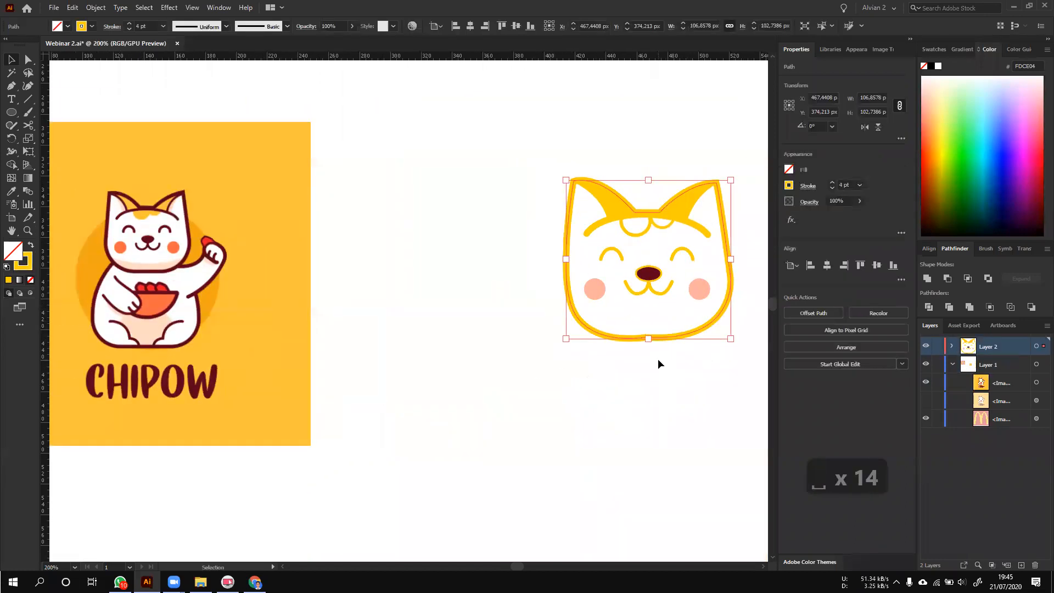
click(789, 185)
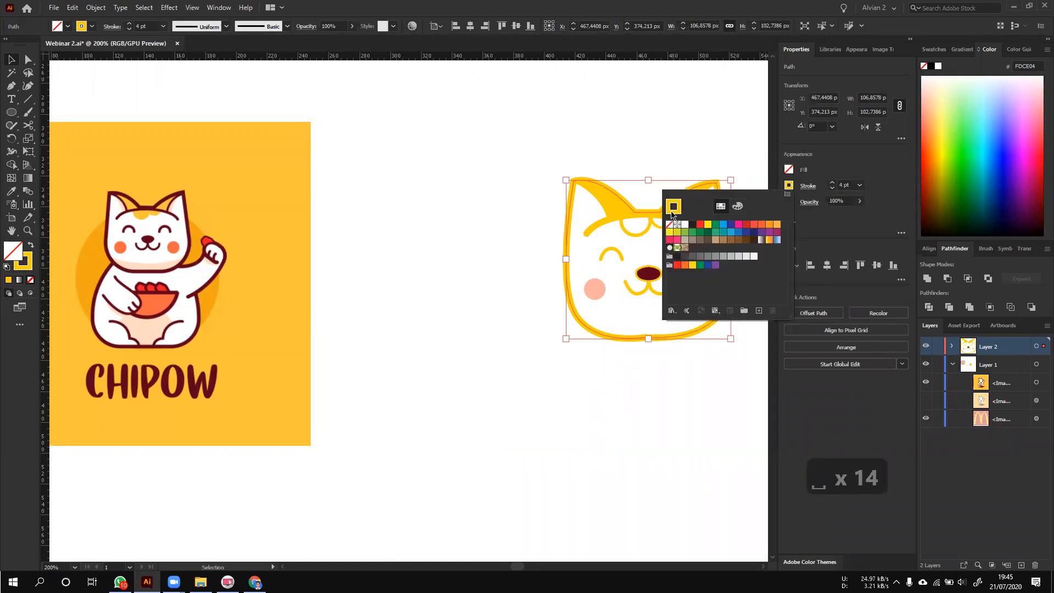
click(934, 50)
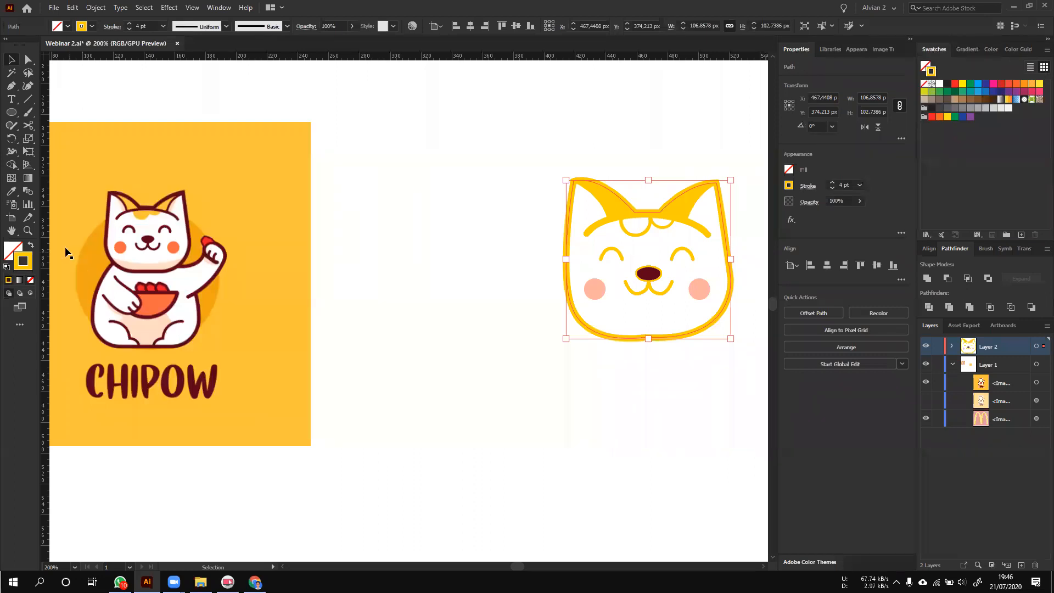
click(16, 191)
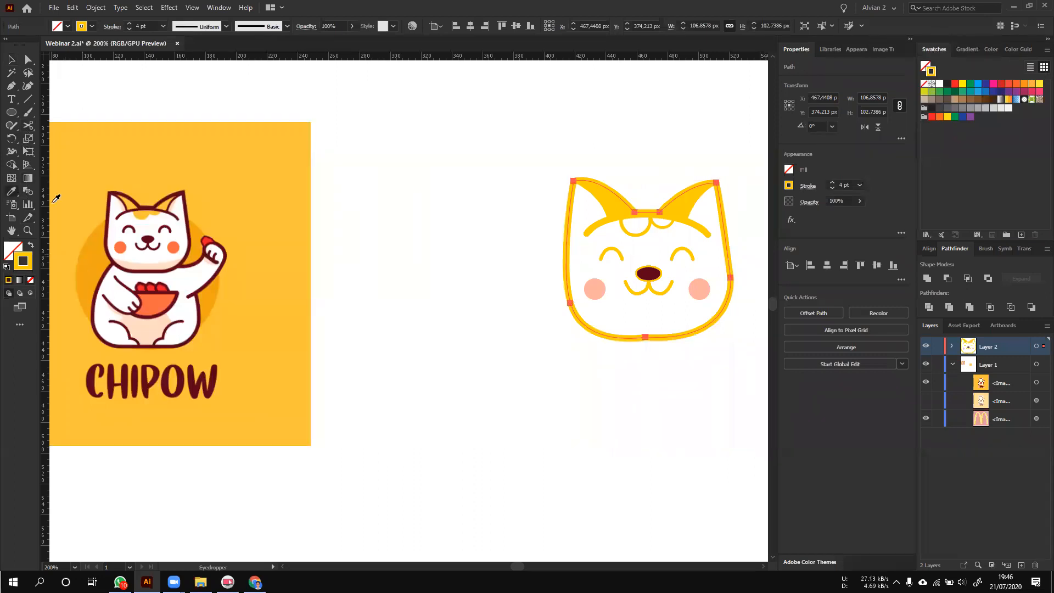
click(190, 200)
key(shift+x)
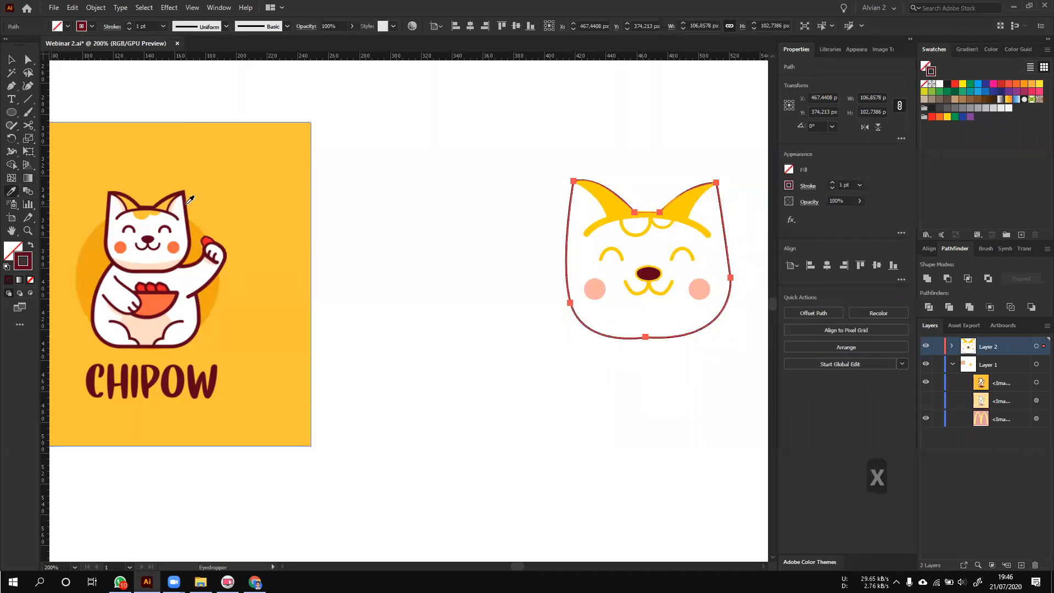
- Set the head outline's stroke weight to 4 pt
click(11, 59)
click(832, 184)
click(832, 183)
click(832, 184)
click(727, 145)
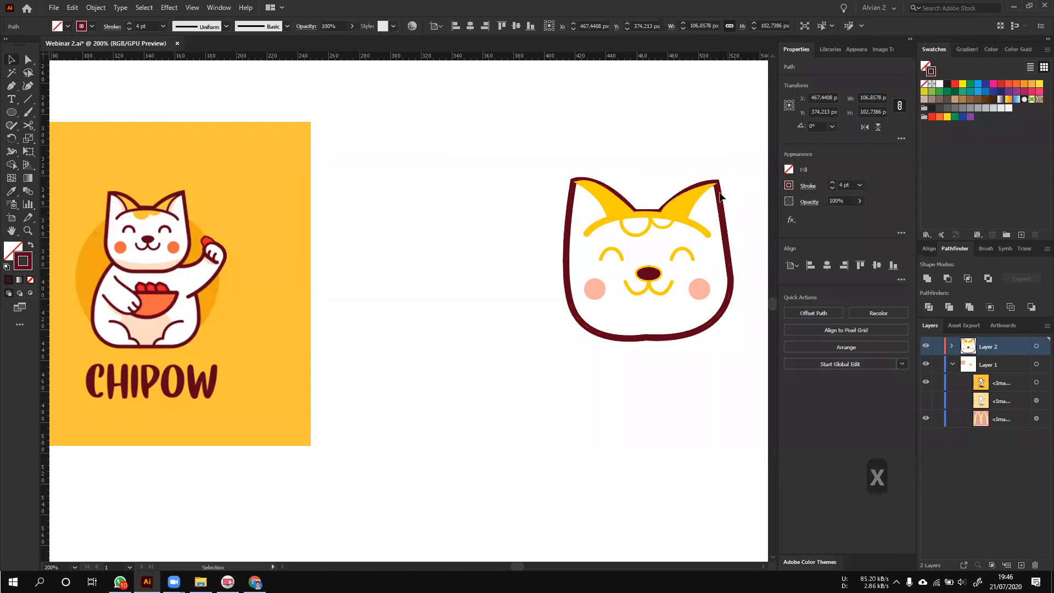
- Save the head outline's dark maroon stroke colour as a new swatch
scroll(700, 198, up, 1)
drag(602, 197, 661, 183)
scroll(644, 273, down, 1)
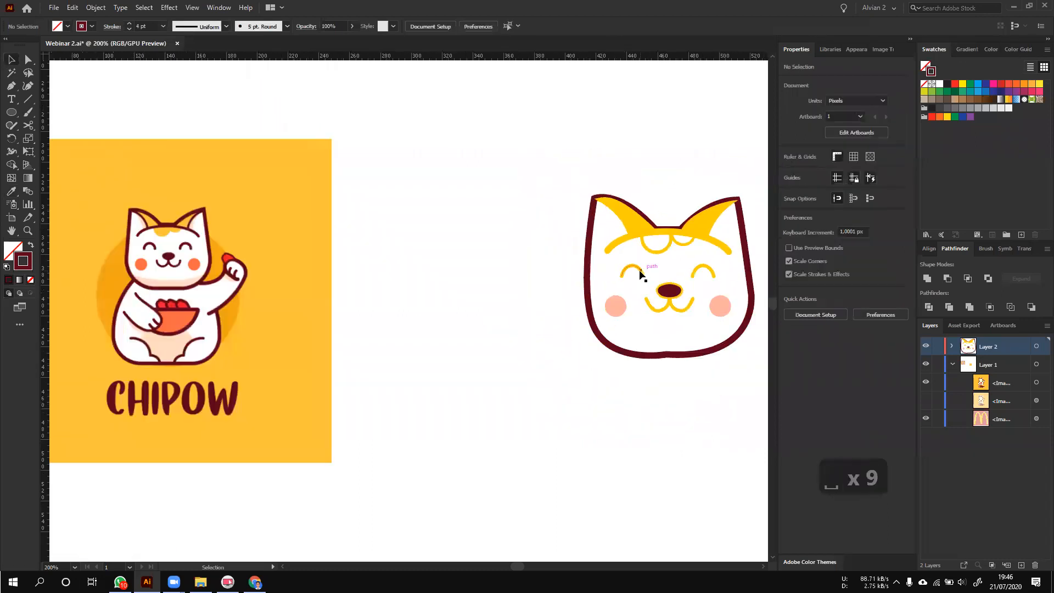
click(639, 275)
click(617, 352)
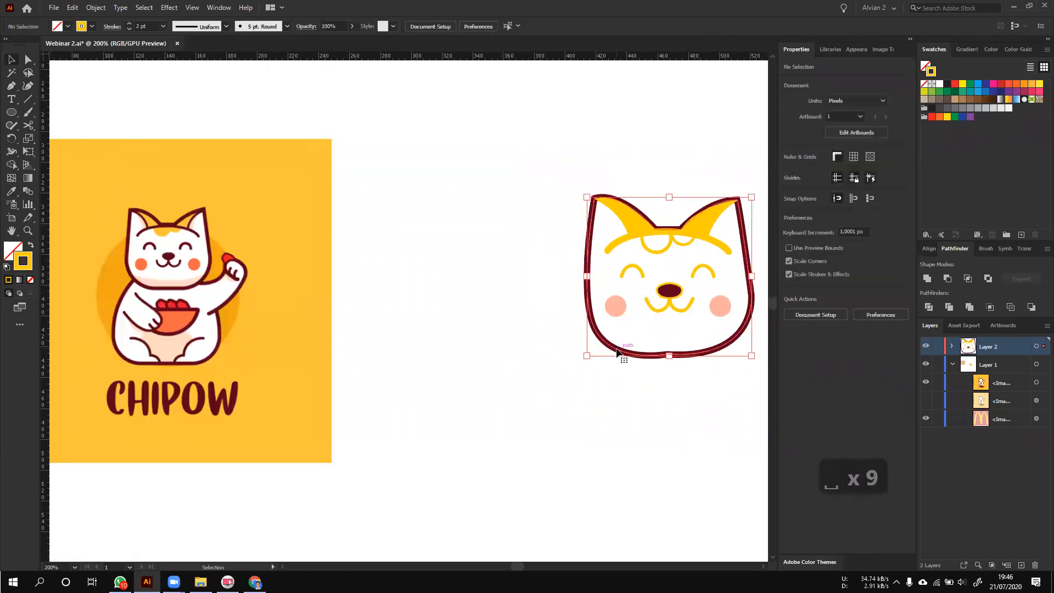
click(1020, 236)
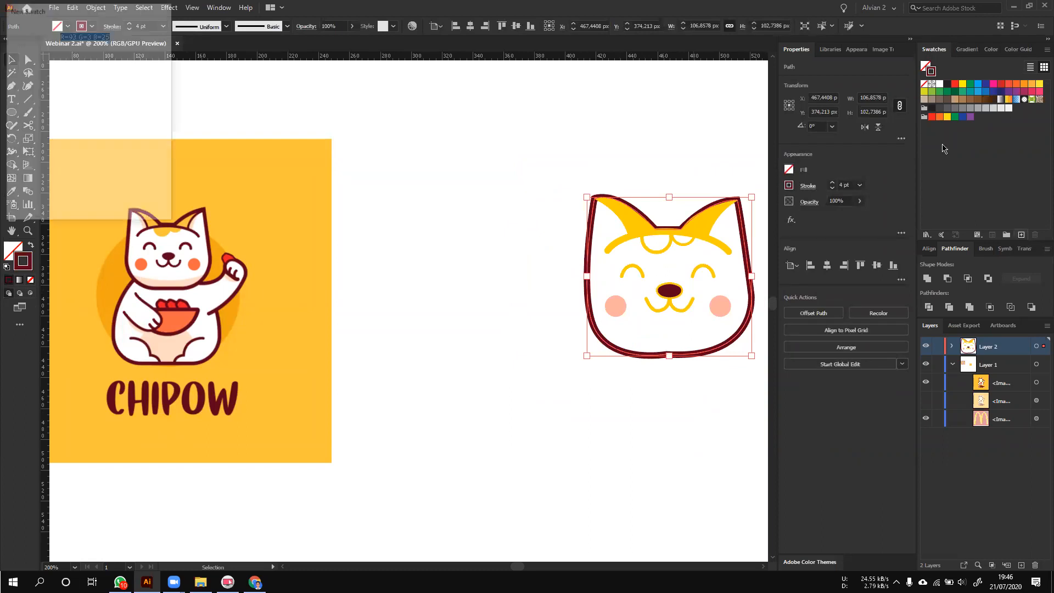
click(86, 200)
click(520, 206)
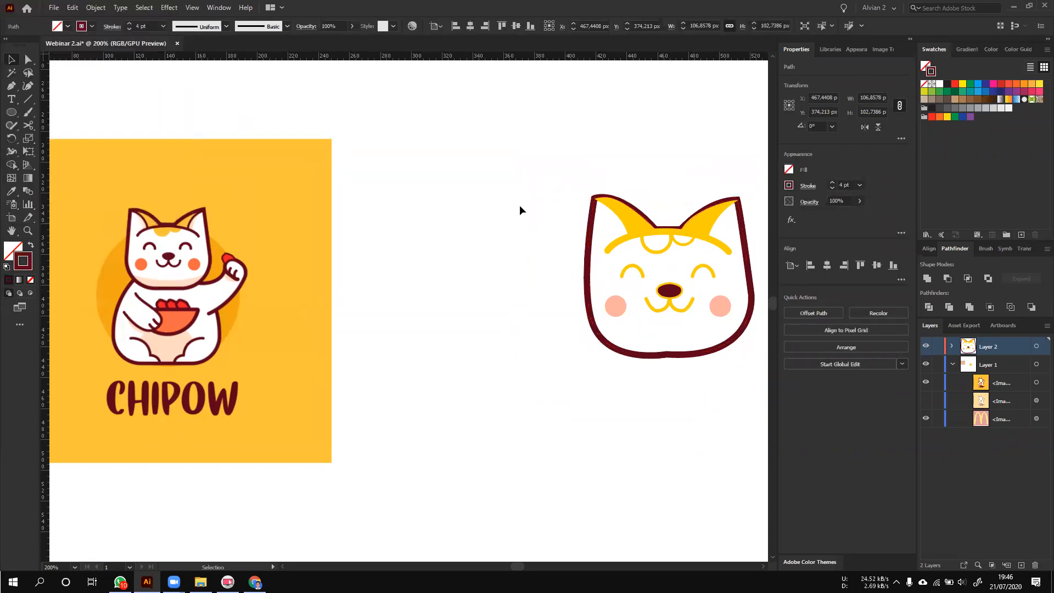
- Apply the saved dark maroon swatch to the strokes of both eyes and the mouth
key(ctrl+plus)
key(space)
drag(606, 143, 376, 130)
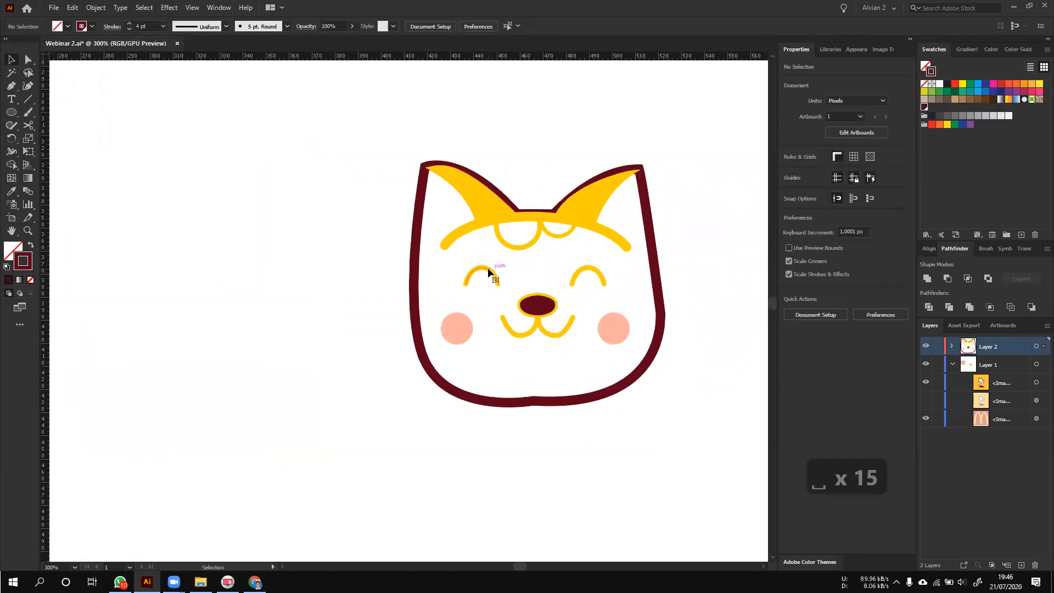
shift+click(583, 272)
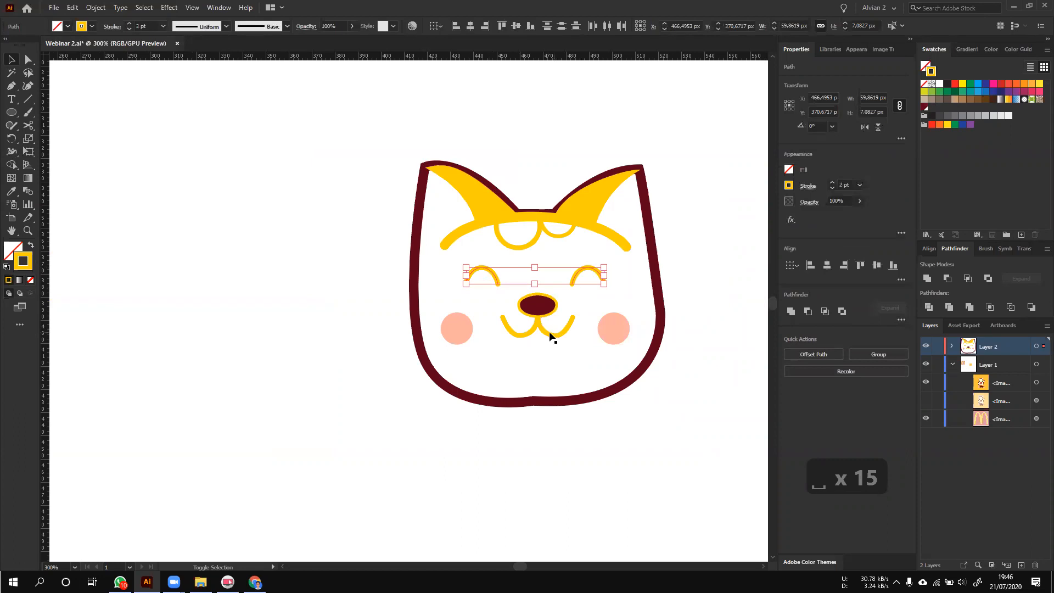
shift+click(513, 328)
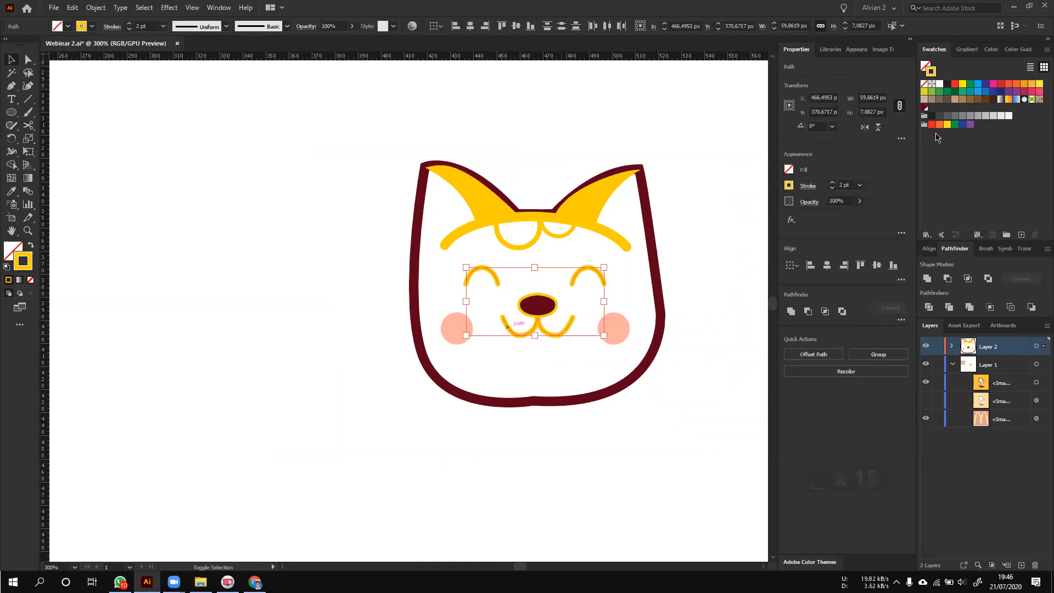
click(923, 108)
click(682, 288)
- Apply the saved dark maroon swatch to the strokes of the nose and the forehead arc
click(539, 305)
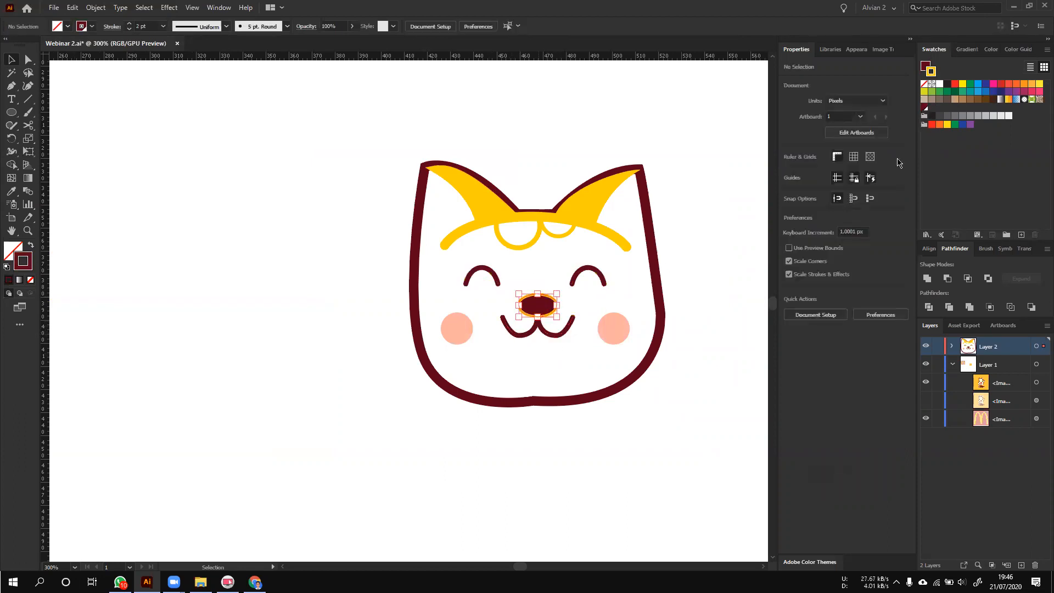
click(925, 109)
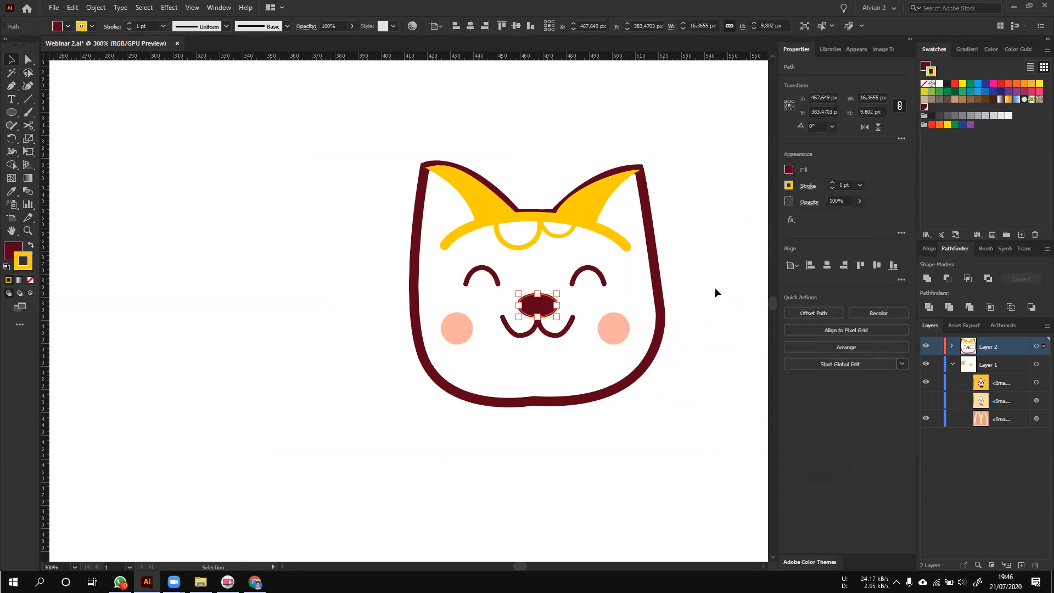
click(714, 288)
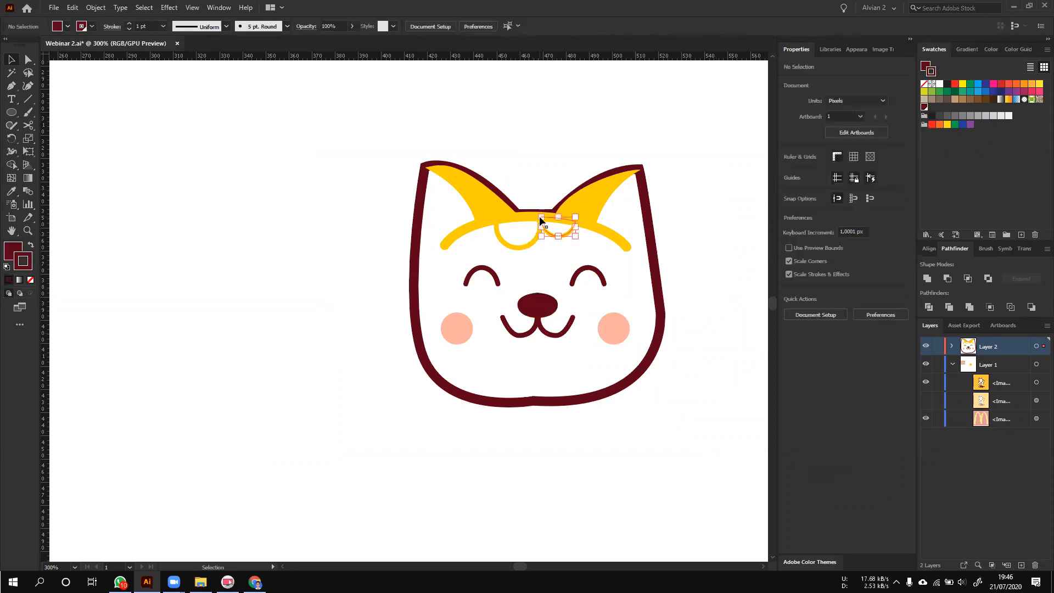
click(463, 234)
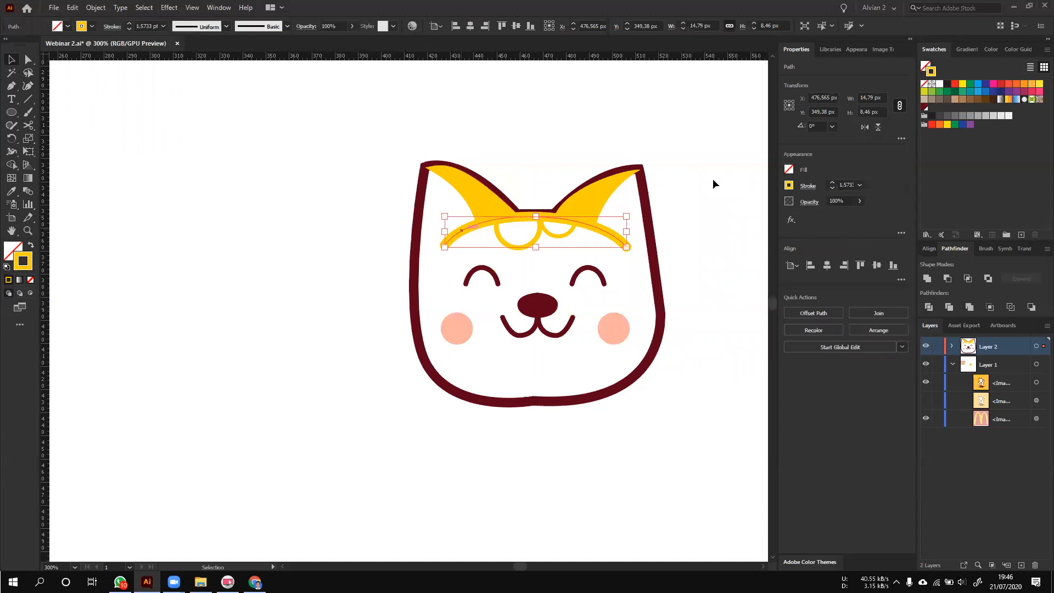
click(924, 109)
click(741, 187)
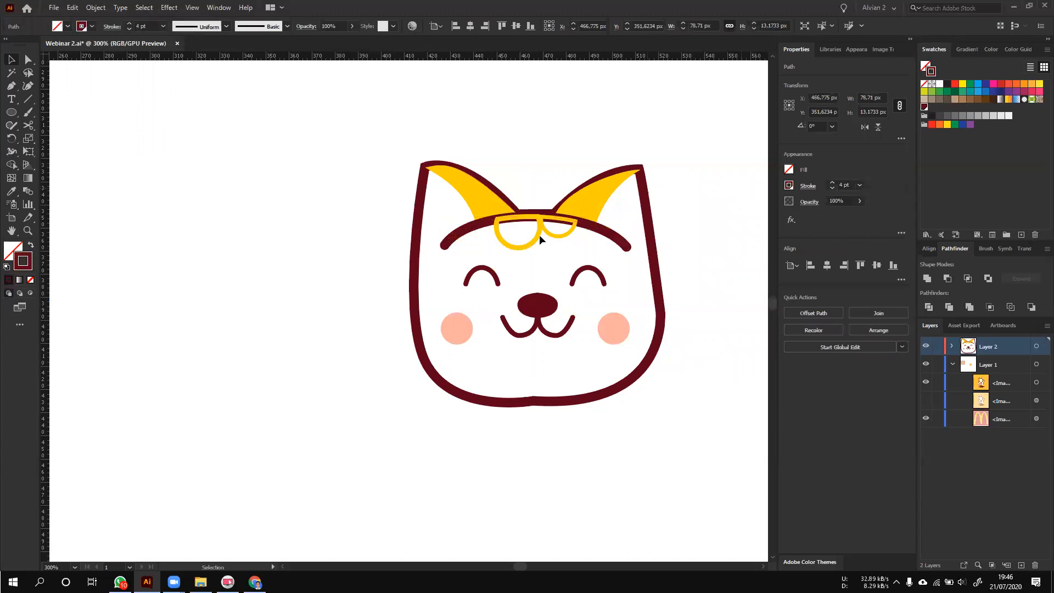
- Swap the two forehead spots' yellow stroke to a fill, send them to the back and bring them one level forward
click(525, 225)
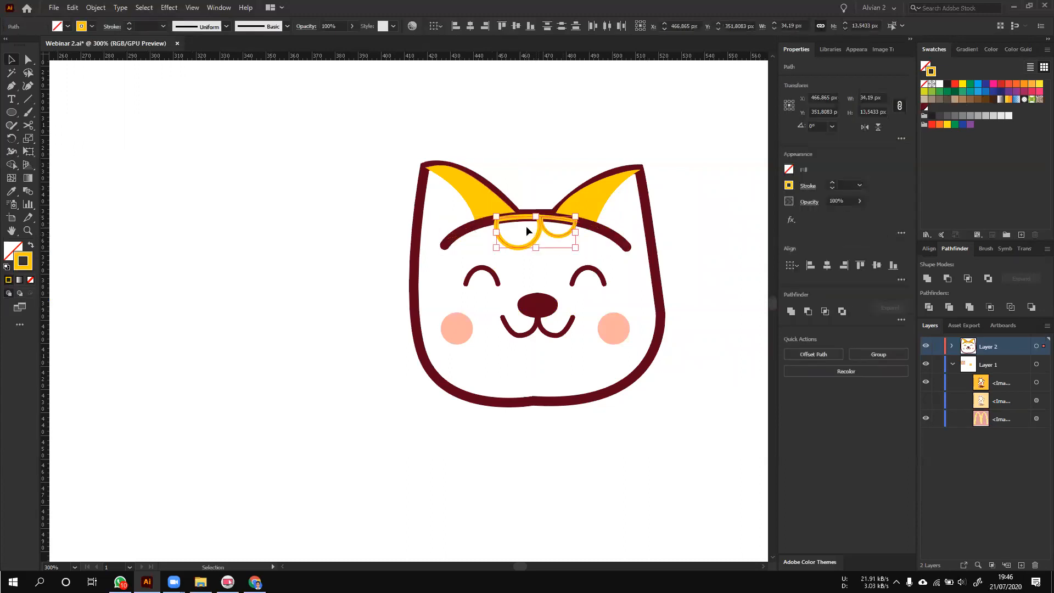
key(shift+x)
key(ctrl+shift+bracketleft)
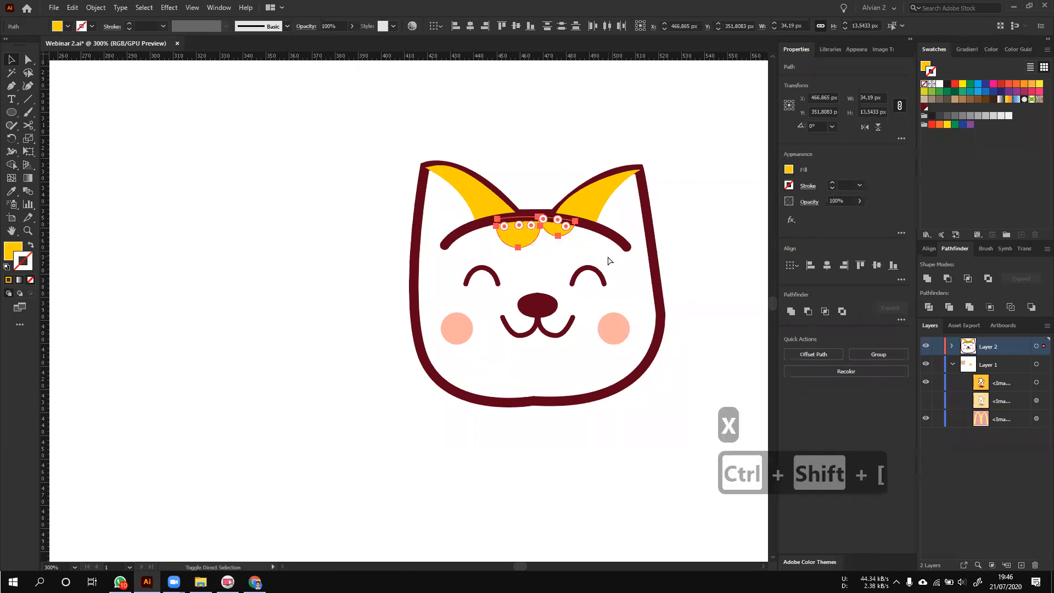
right_click(532, 236)
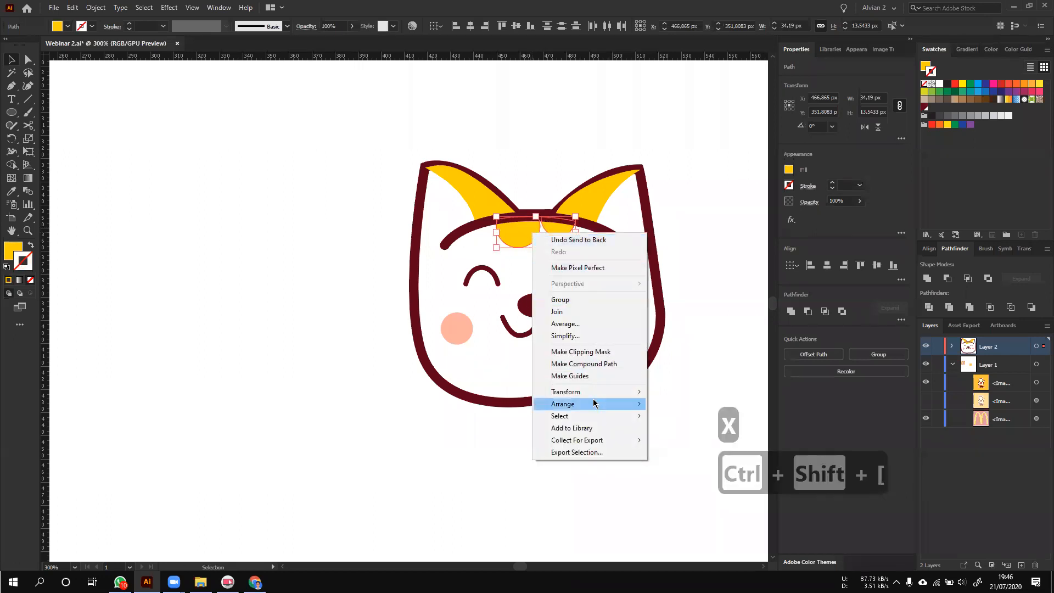
mouse_move(604, 404)
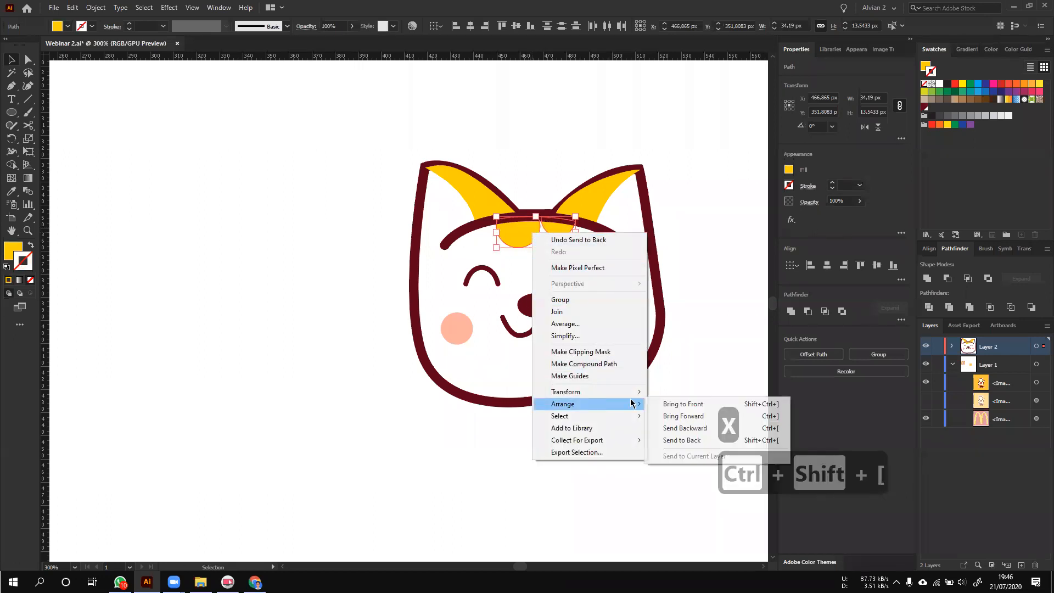
click(700, 419)
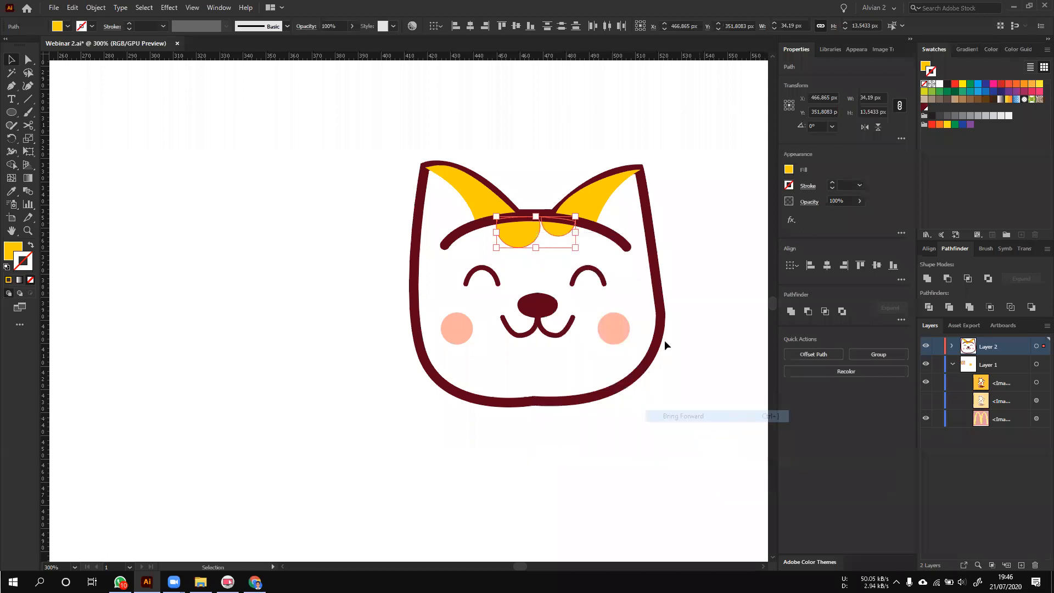
click(699, 242)
- Send both yellow inner-ear shapes to the back, behind the head outline and forehead arc
scroll(609, 217, up, 1)
click(433, 191)
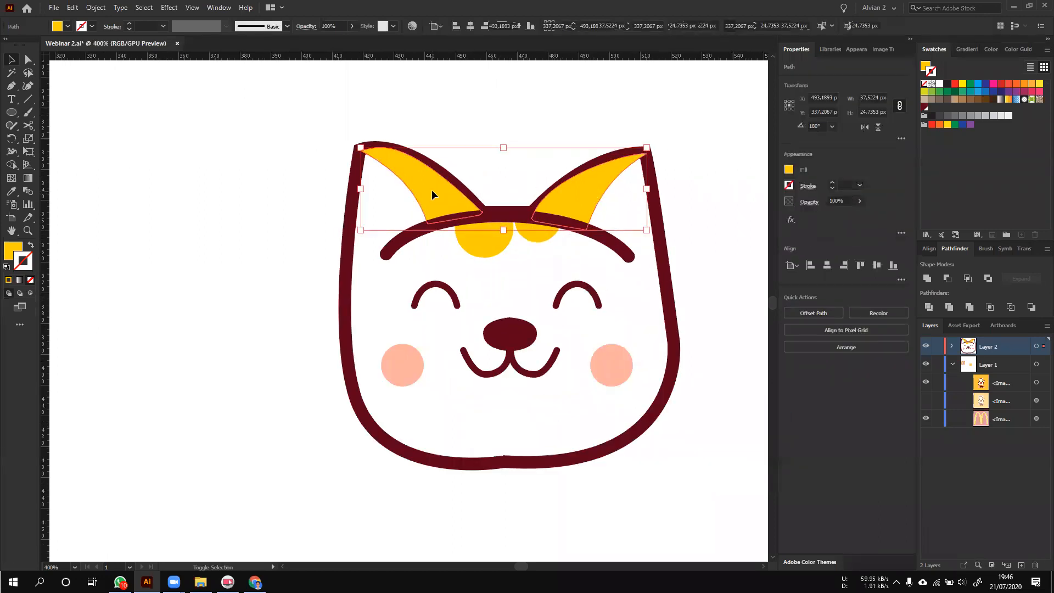
key(ctrl+shift+bracketleft)
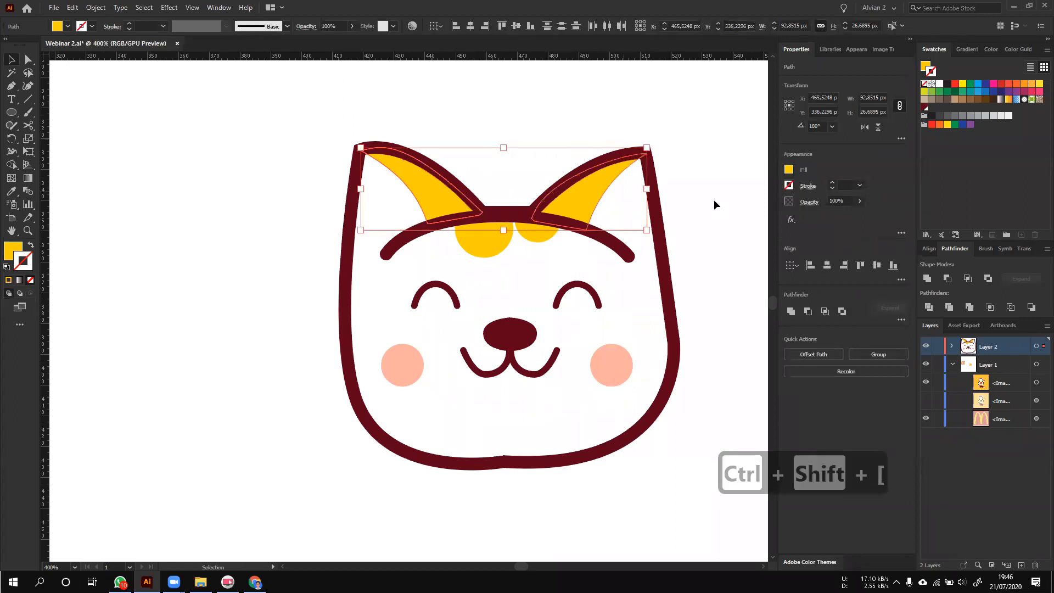
click(714, 204)
- Set the stroke weight of both eyes to 4 pt and of the mouth to 3 pt
scroll(715, 207, down, 1)
drag(555, 390, 516, 379)
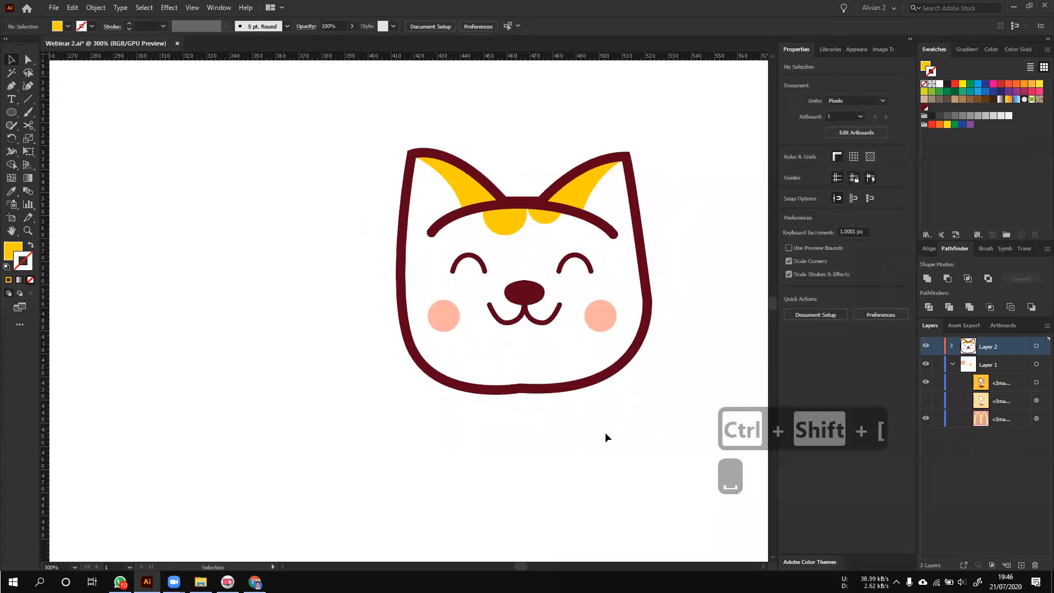
scroll(605, 432, down, 1)
drag(515, 433, 598, 364)
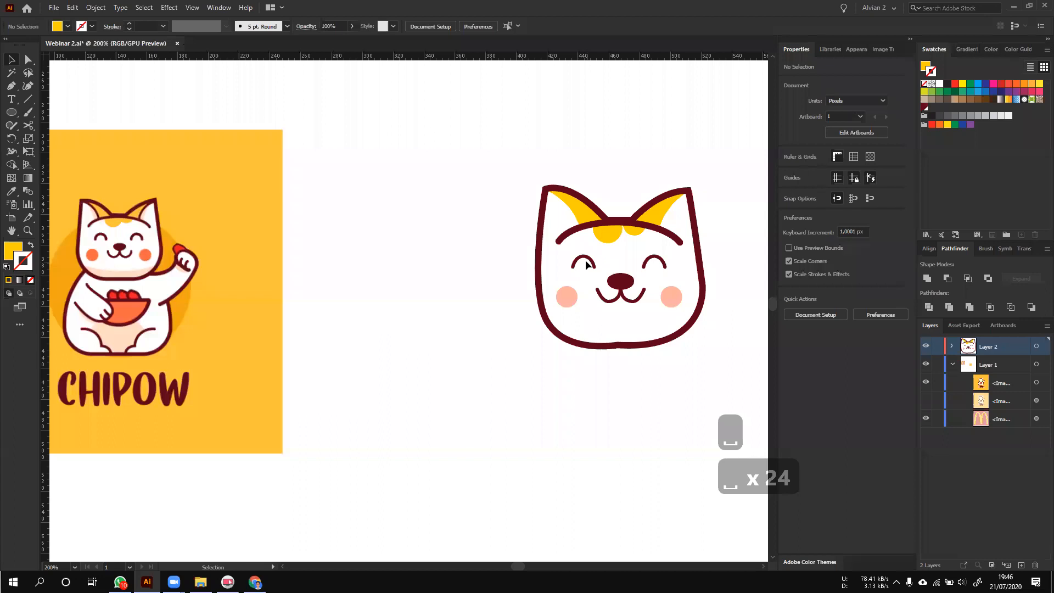
click(589, 264)
shift+click(655, 258)
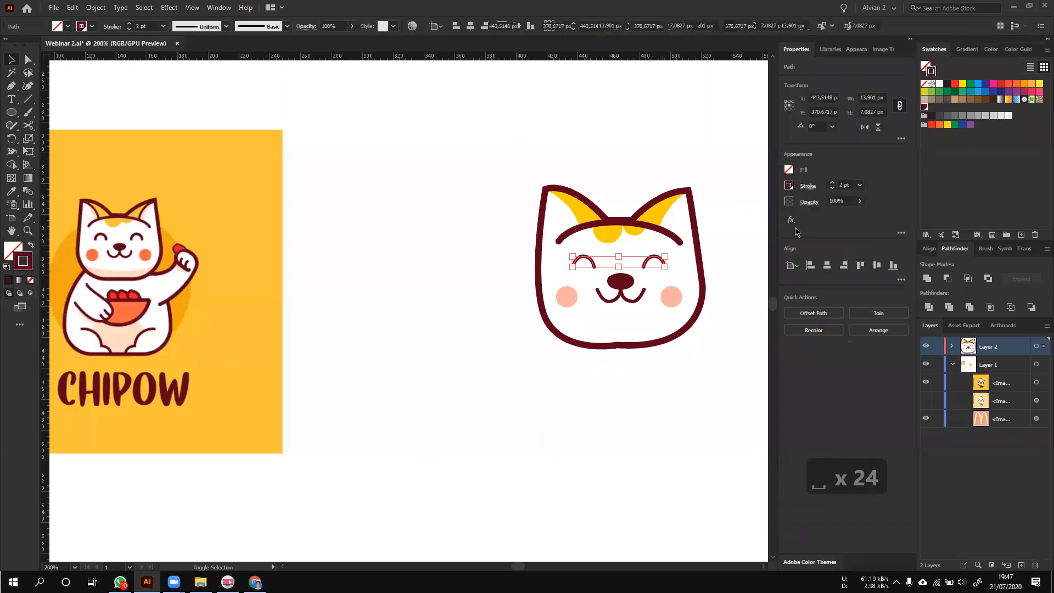
click(831, 185)
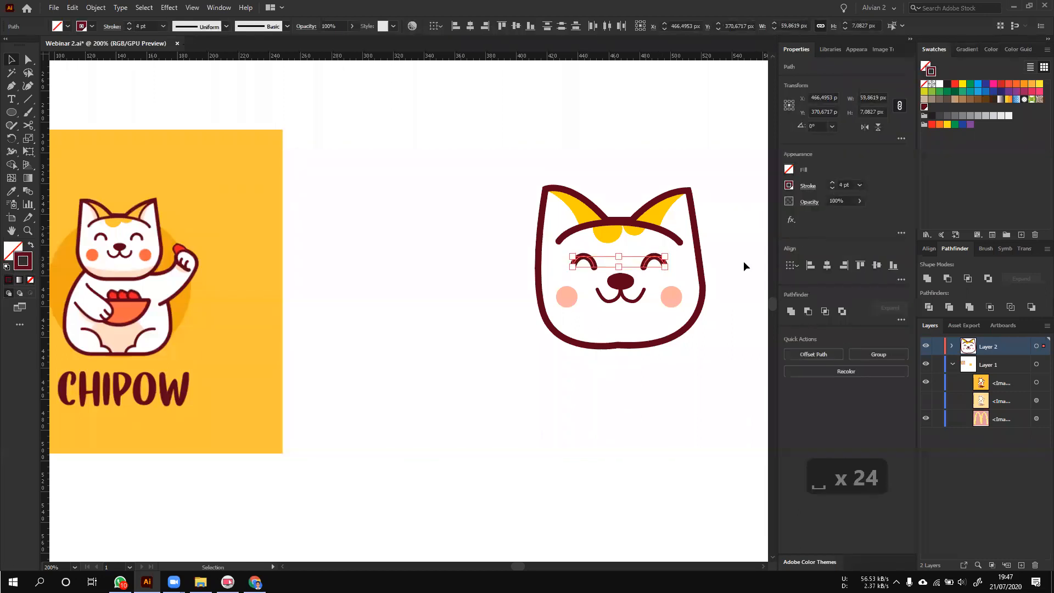
click(743, 266)
click(607, 299)
click(832, 182)
click(724, 278)
drag(724, 277, 686, 330)
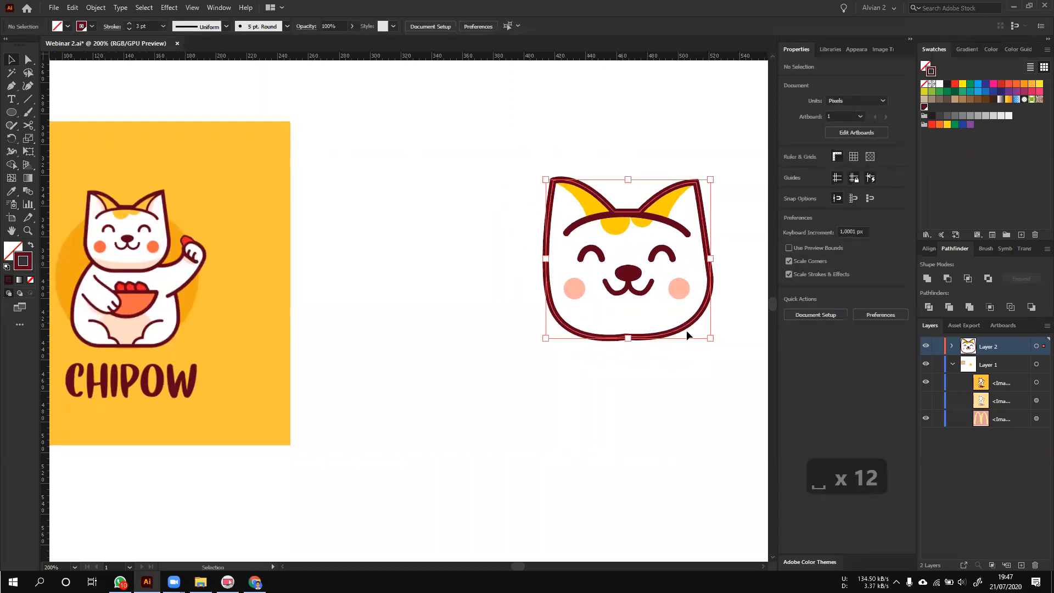
scroll(686, 330, up, 1)
key(a)
drag(595, 343, 543, 355)
mouse_move(667, 355)
mouse_down()
mouse_move(710, 354)
mouse_move(682, 351)
mouse_up()
key(ctrl+z)
click(531, 348)
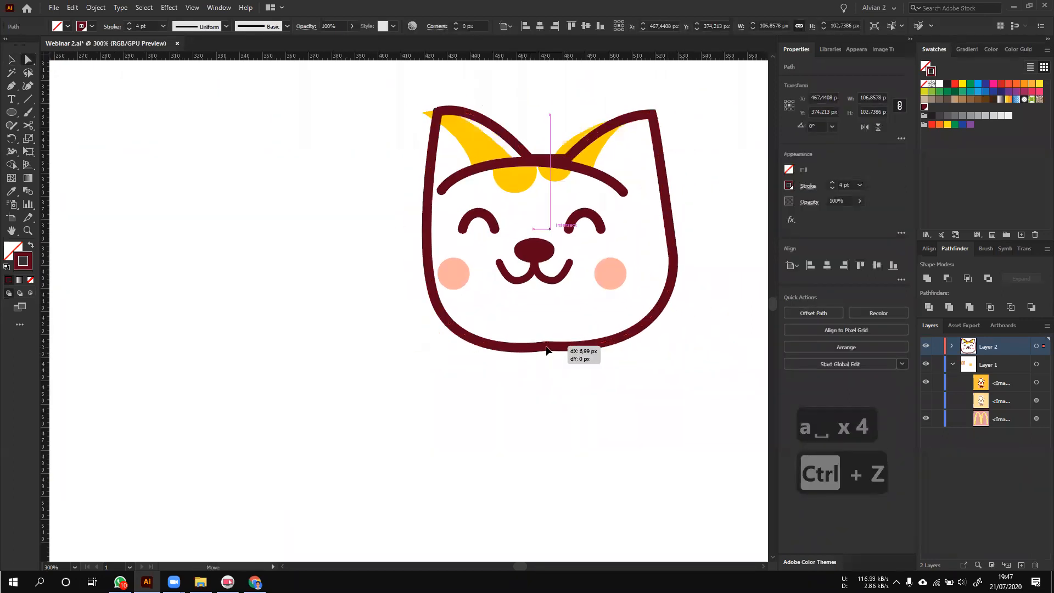
key(ctrl+z)
- Smooth the kink at the bottom of the head outline by adjusting the direction handles around the chin anchor
click(530, 346)
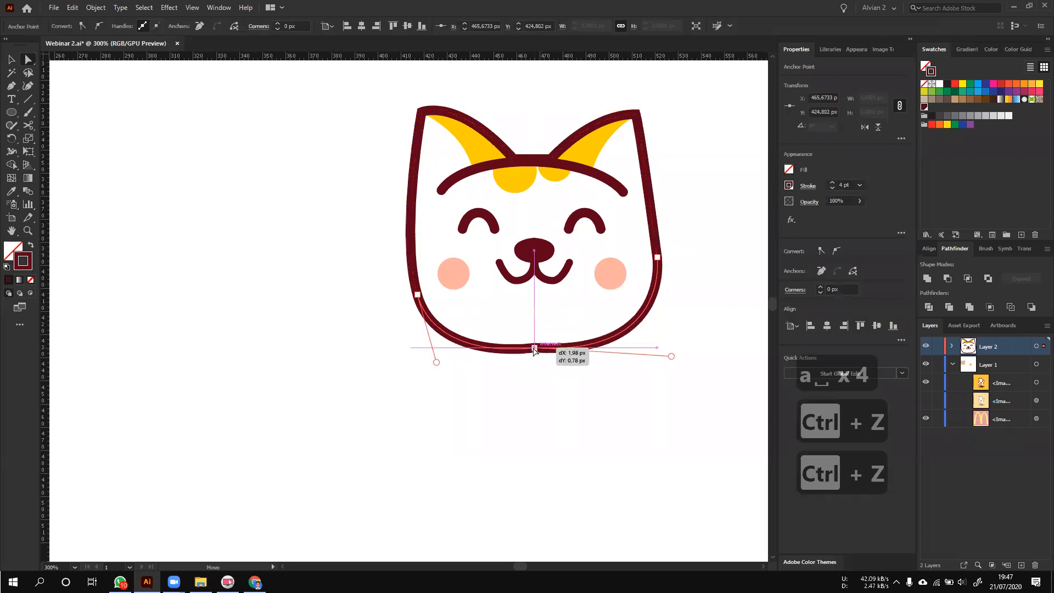
mouse_move(667, 354)
mouse_down()
mouse_move(641, 342)
mouse_move(670, 345)
mouse_move(667, 355)
mouse_up()
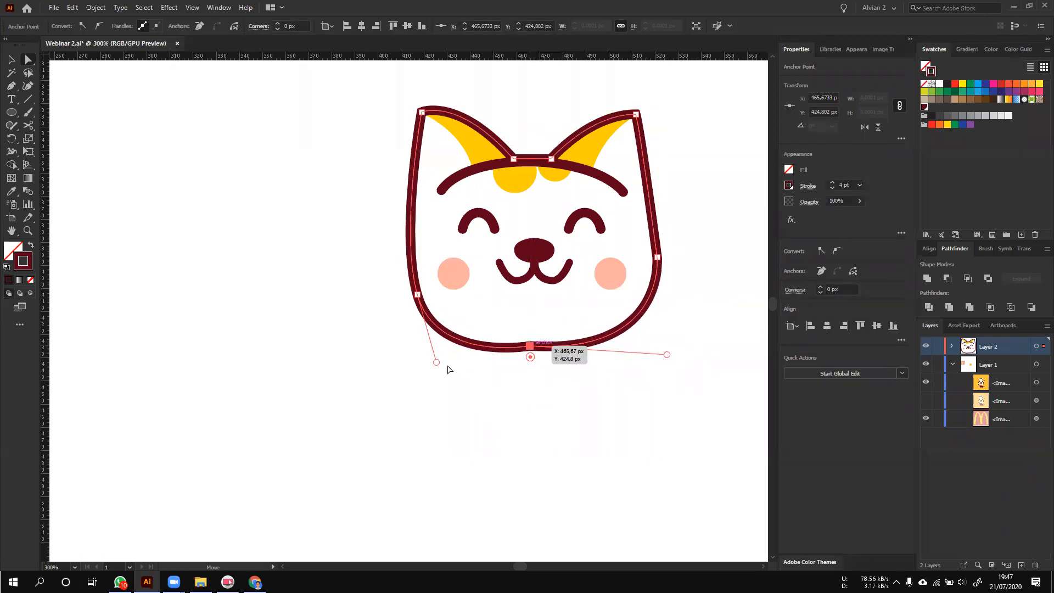
mouse_move(436, 362)
mouse_down()
mouse_move(414, 369)
mouse_move(436, 348)
mouse_up()
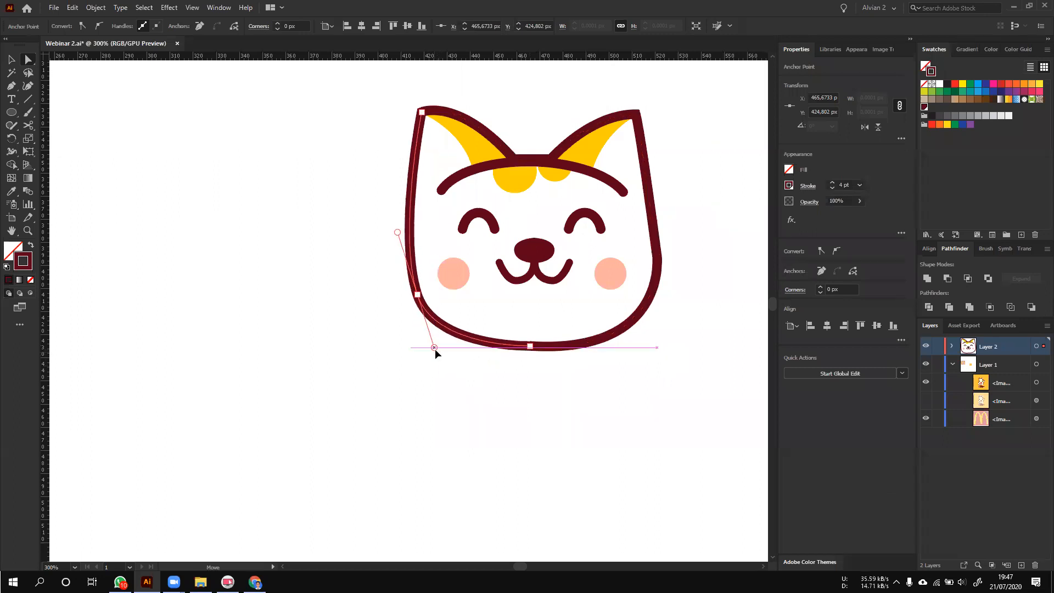
click(529, 346)
drag(688, 397, 522, 340)
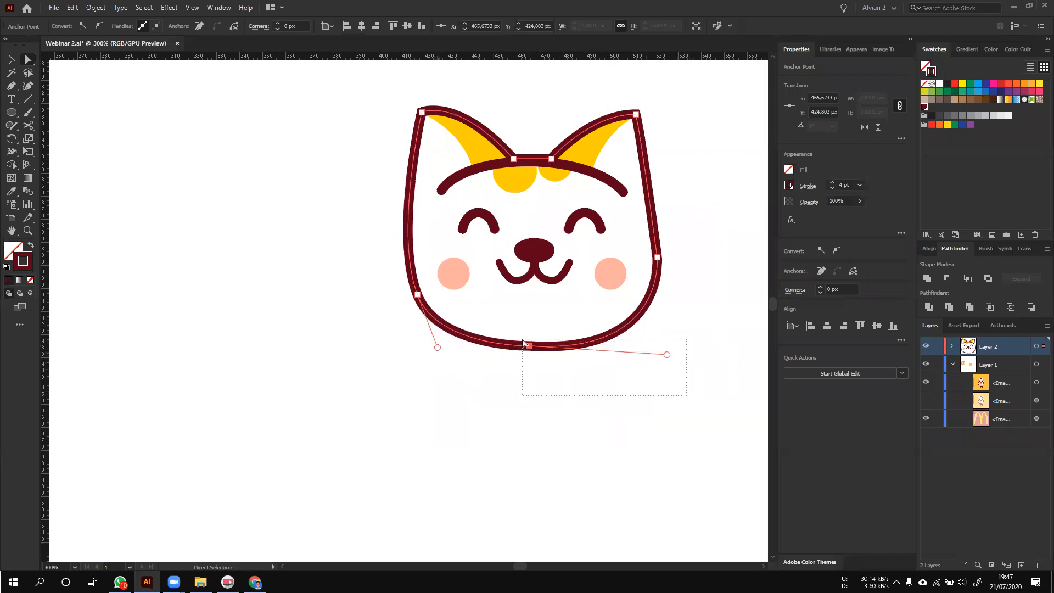
drag(667, 355, 661, 344)
click(616, 401)
- Curve the head outline's straight right side slightly outward and adjust its left side's curve handles
key(v)
scroll(616, 401, down, 1)
scroll(669, 278, up, 1)
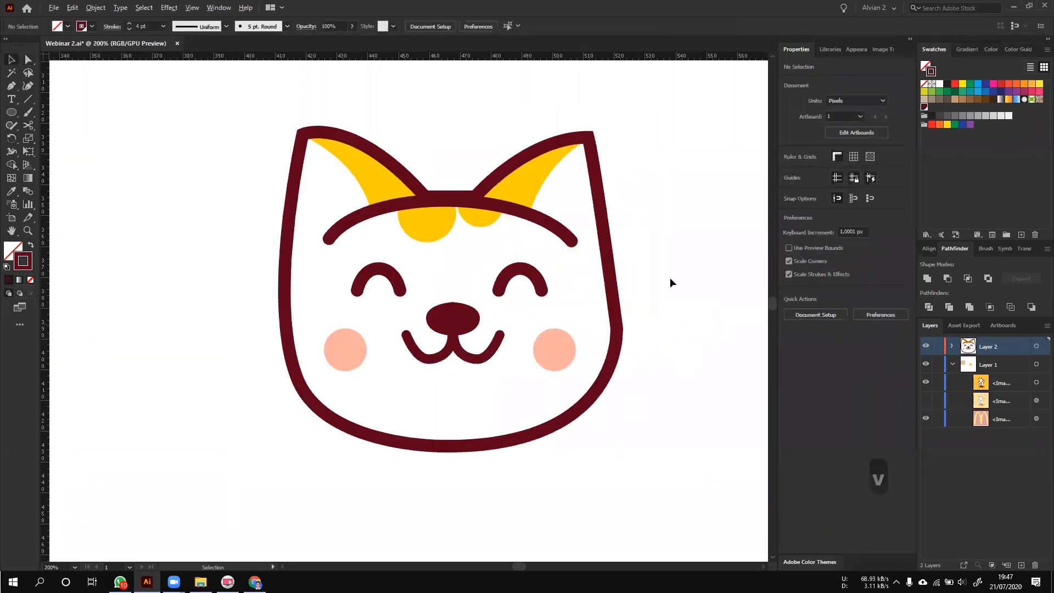
click(619, 322)
key(a)
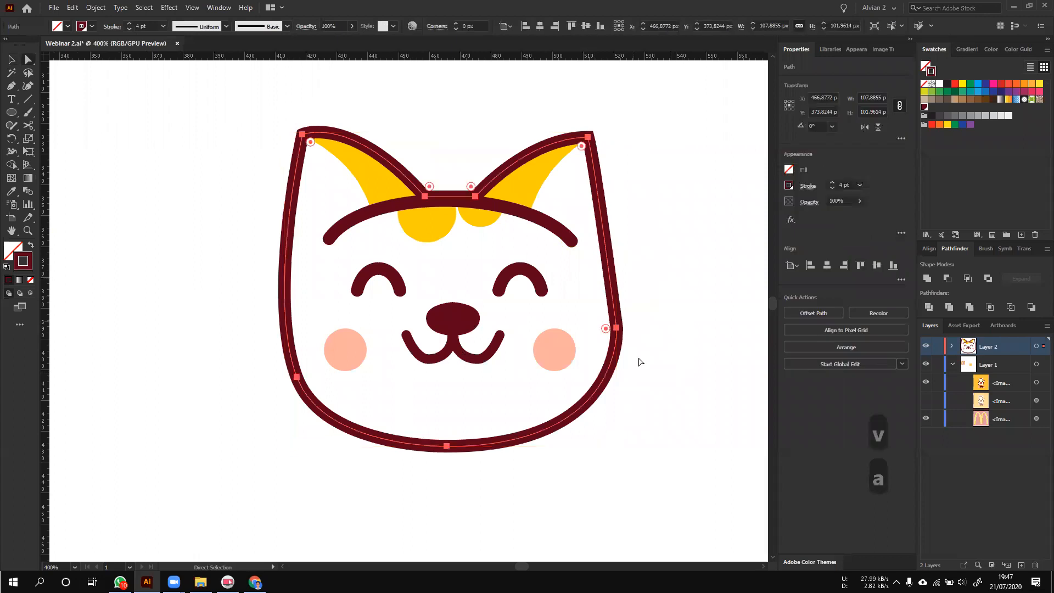
click(616, 328)
drag(595, 161, 613, 163)
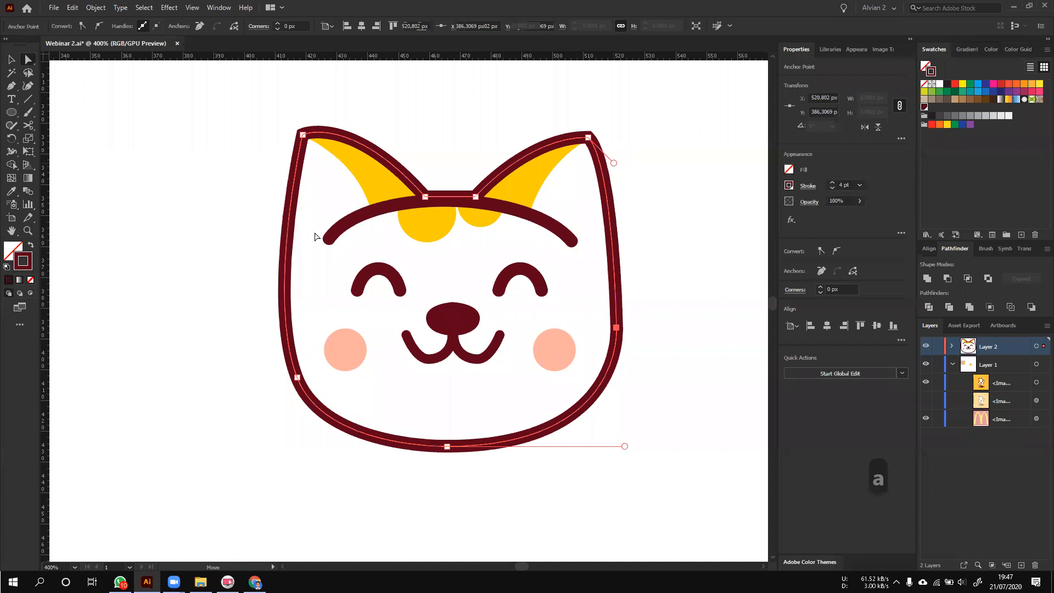
drag(318, 165, 282, 108)
mouse_move(264, 295)
mouse_down()
mouse_move(253, 292)
mouse_move(265, 297)
mouse_up()
click(683, 266)
- Sample the orange cheek colour from the small reference onto both cheek circles with the Eyedropper
scroll(645, 308, down, 1)
scroll(653, 317, down, 1)
scroll(652, 316, down, 1)
scroll(650, 314, up, 1)
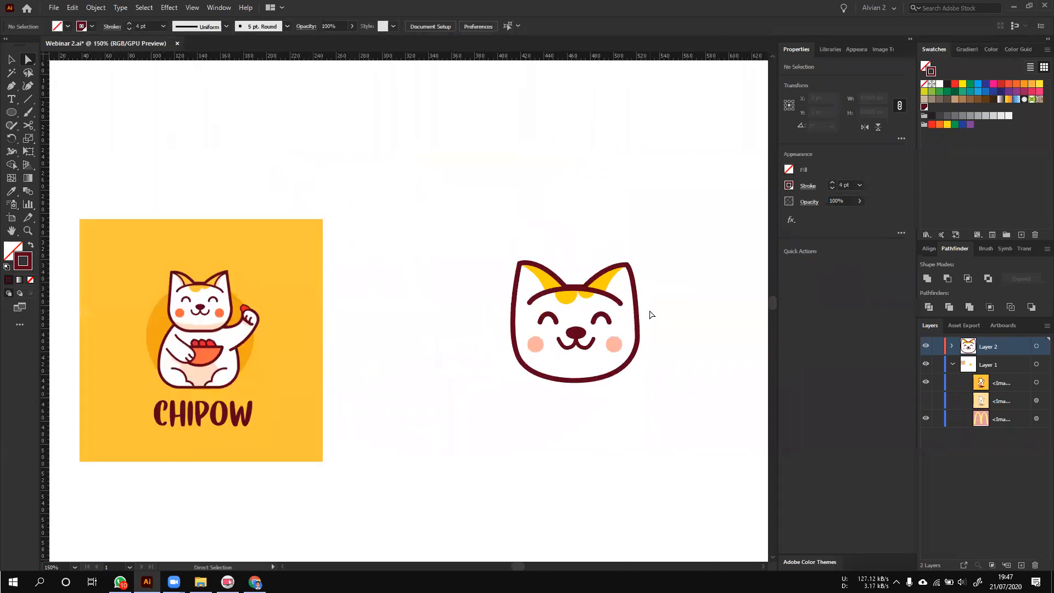
key(v)
drag(614, 344, 535, 344)
key(i)
click(219, 313)
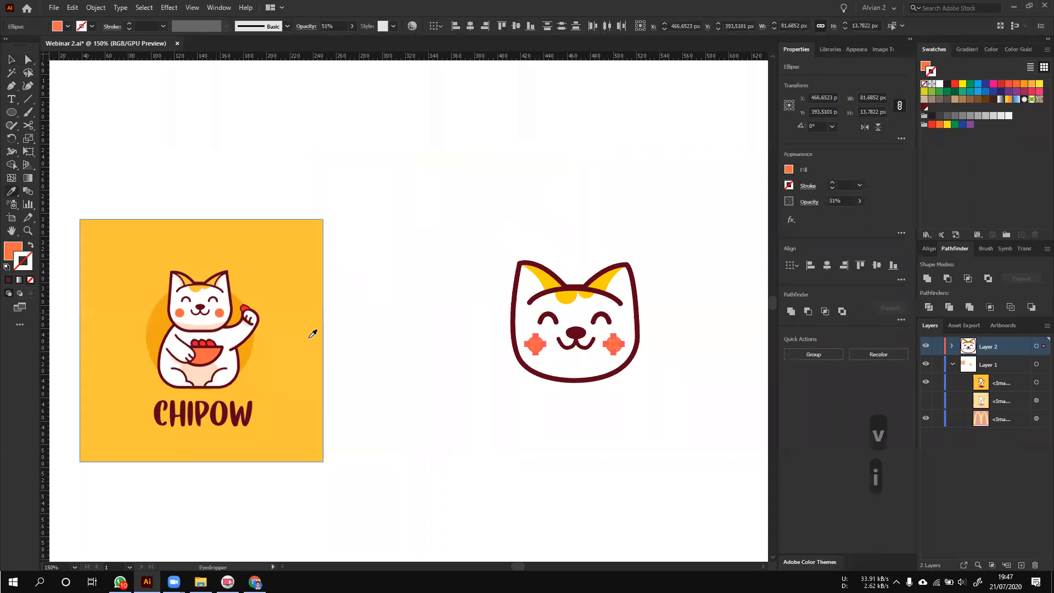
key(v)
click(598, 402)
- Draw a closed four-sided shape with the Pen tool, its horizontal upper edge crossing the head just below the mouth
scroll(598, 401, up, 1)
scroll(598, 401, down, 1)
drag(618, 378, 549, 380)
scroll(548, 379, up, 1)
key(p)
click(370, 332)
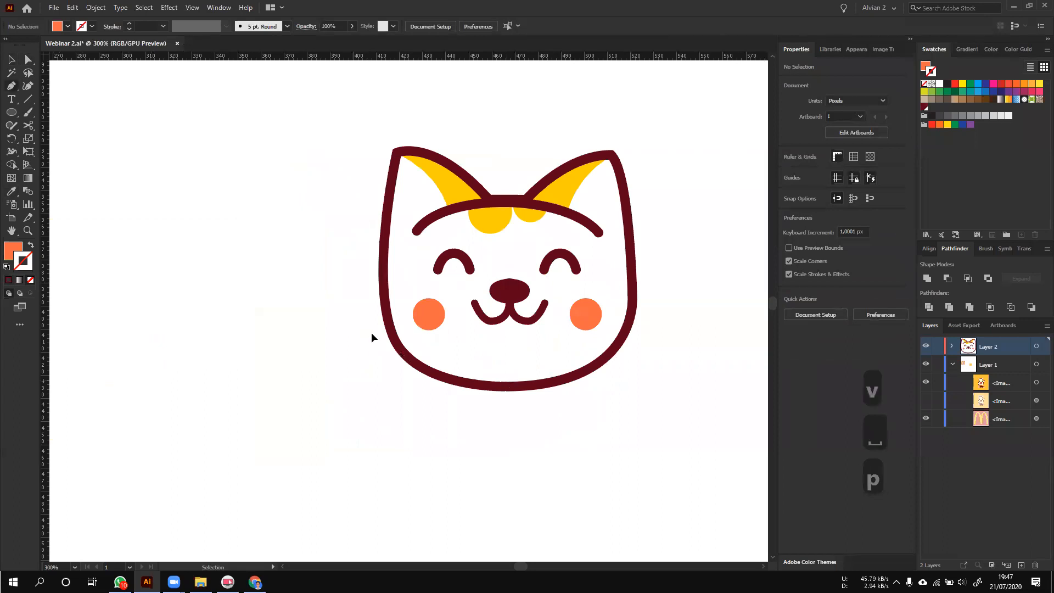
key(ctrl+z)
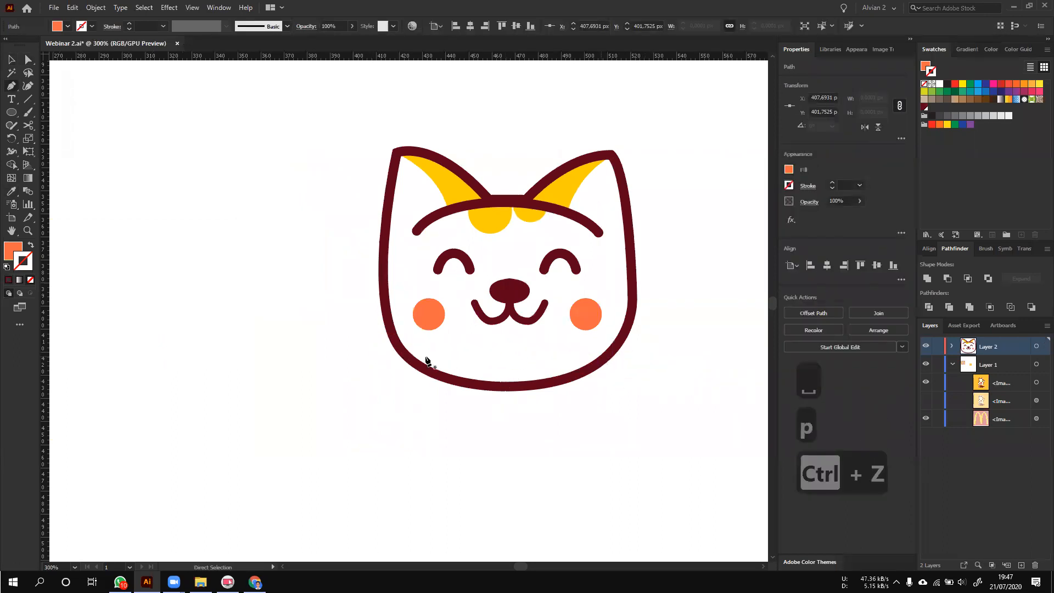
click(383, 355)
click(639, 354)
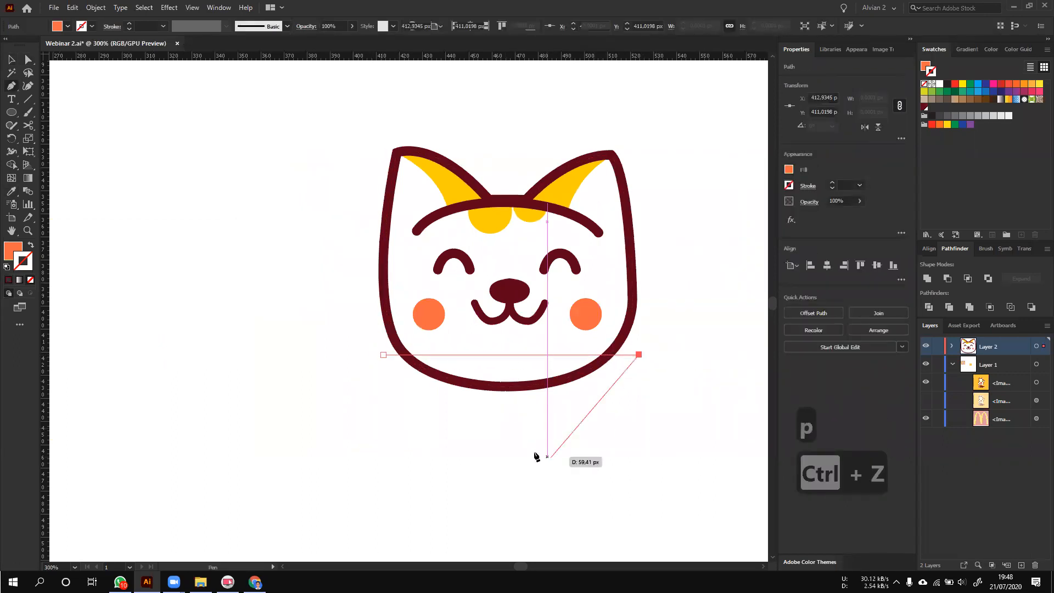
click(547, 455)
click(404, 434)
click(383, 355)
key(v)
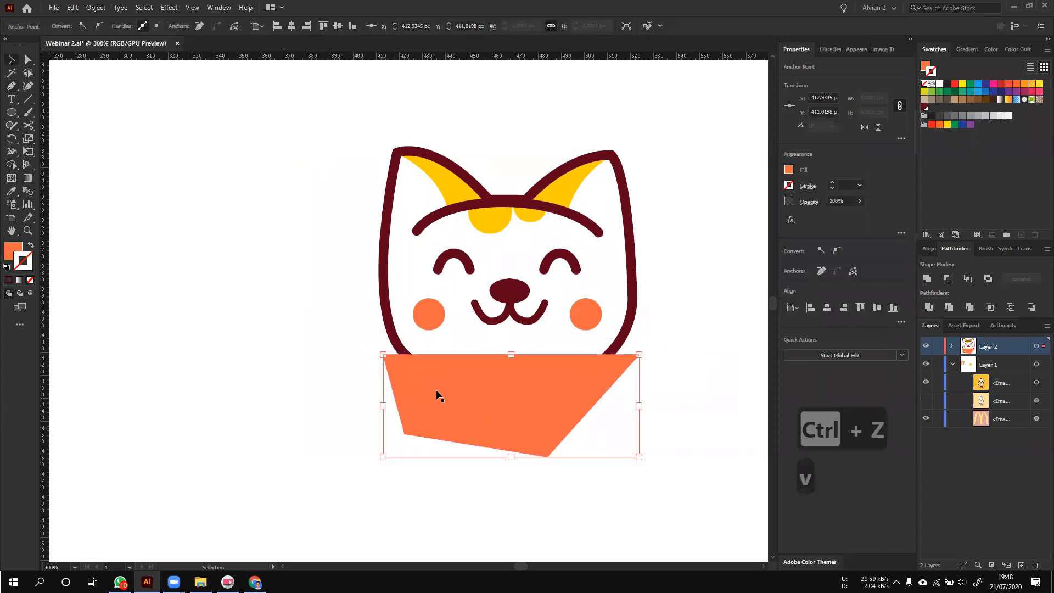
- Swap the four-sided shape's orange fill to its stroke and bend its upper edge downward to follow the chin's curve
key(shift+x)
scroll(524, 360, up, 2)
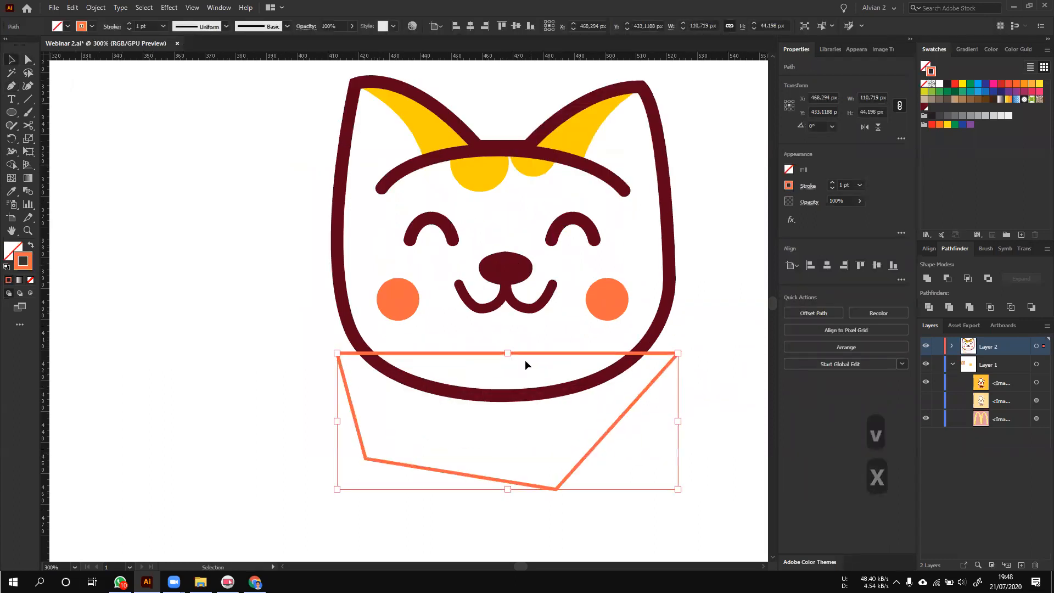
key(shift+c)
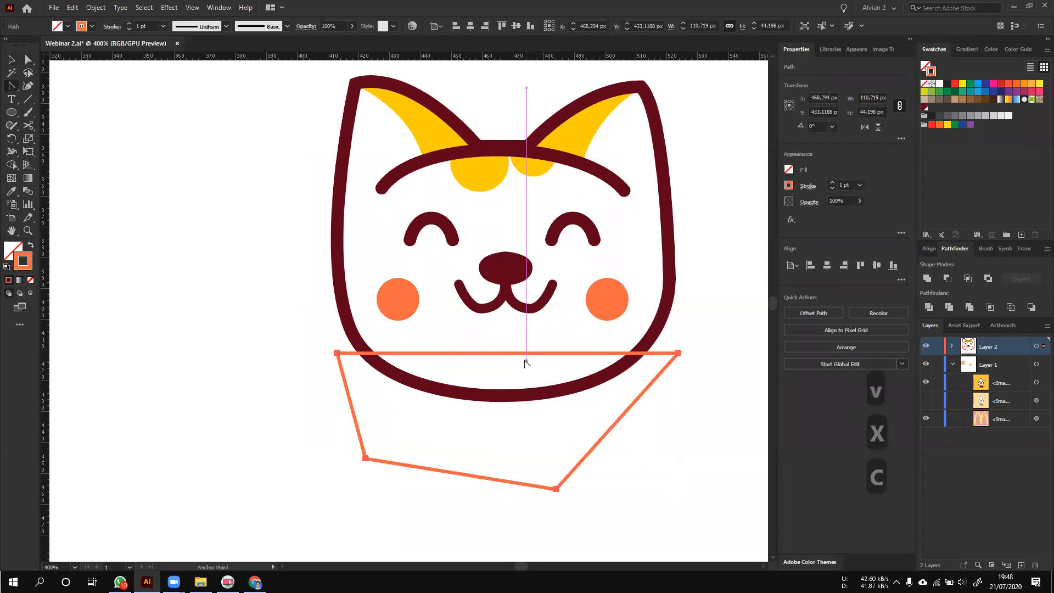
drag(508, 353, 503, 368)
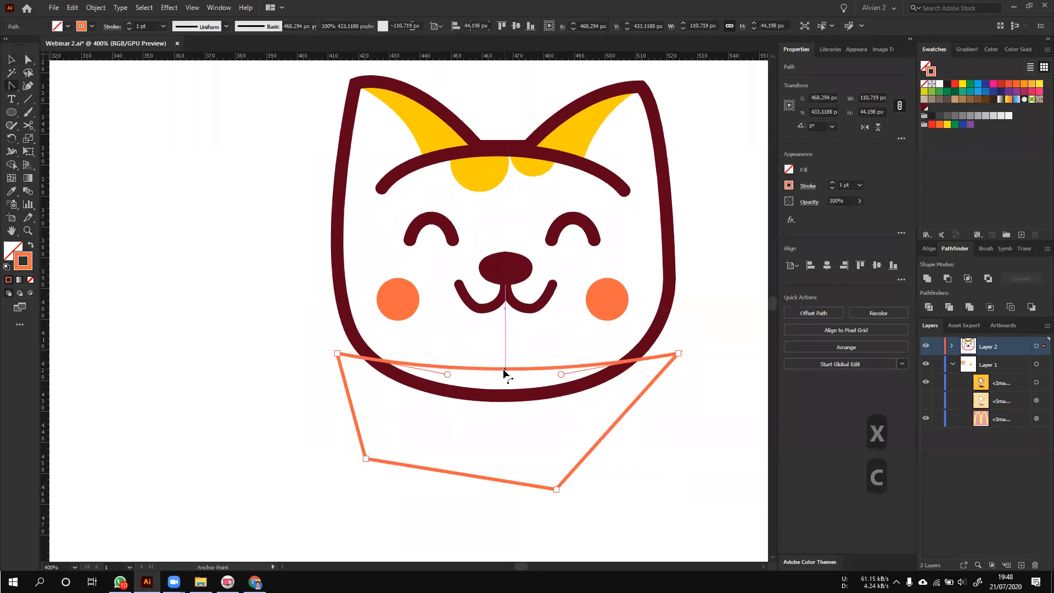
key(v)
click(608, 418)
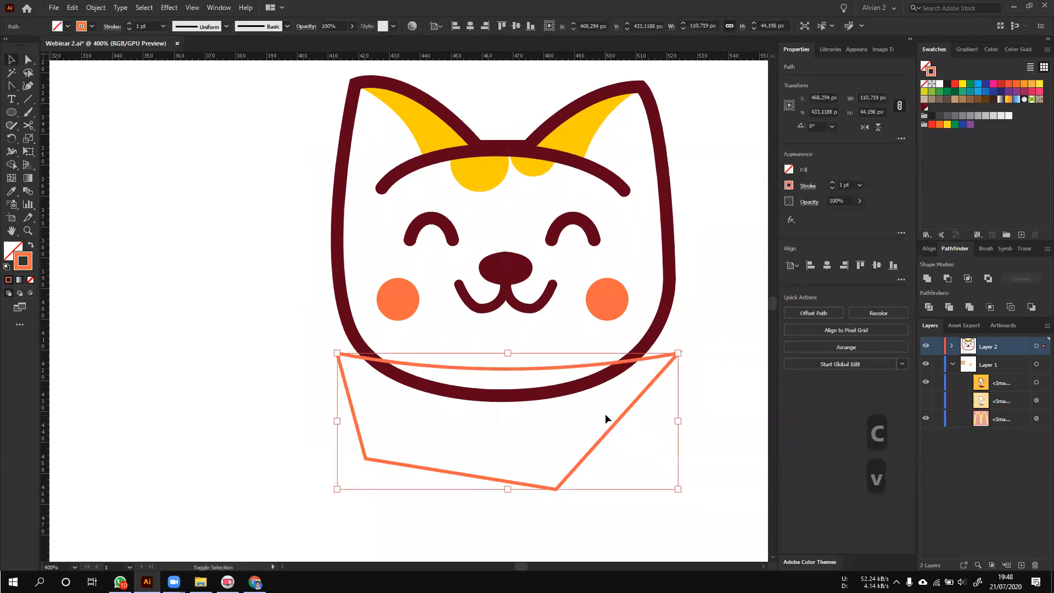
- Swap the four-sided shape's orange stroke to its fill and intersect it with an in-place copy of the head outline
key(shift+x)
click(655, 337)
key(ctrl+c)
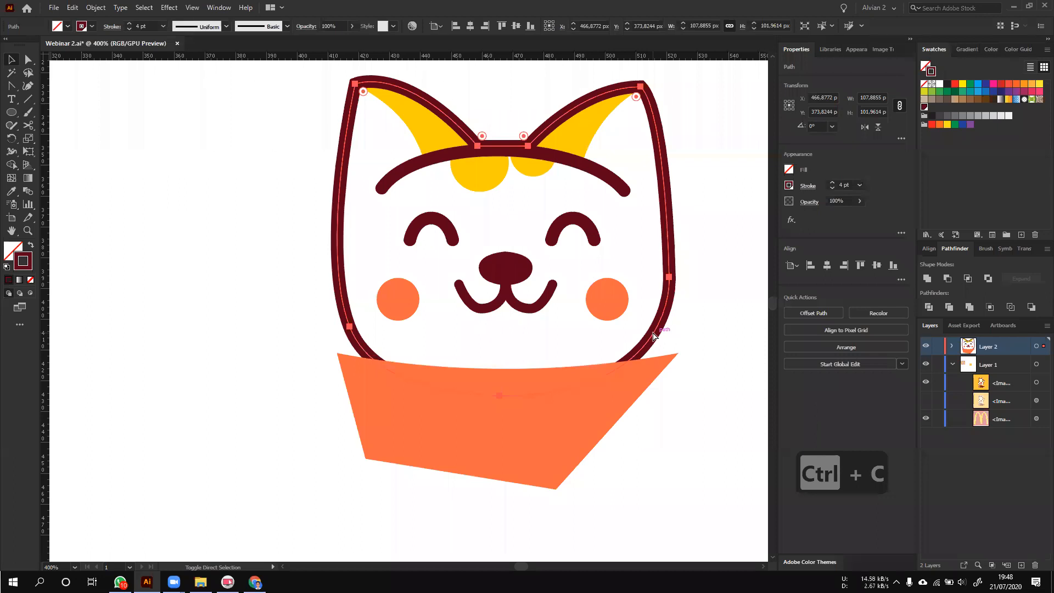
key(ctrl+shift+v)
shift+click(573, 426)
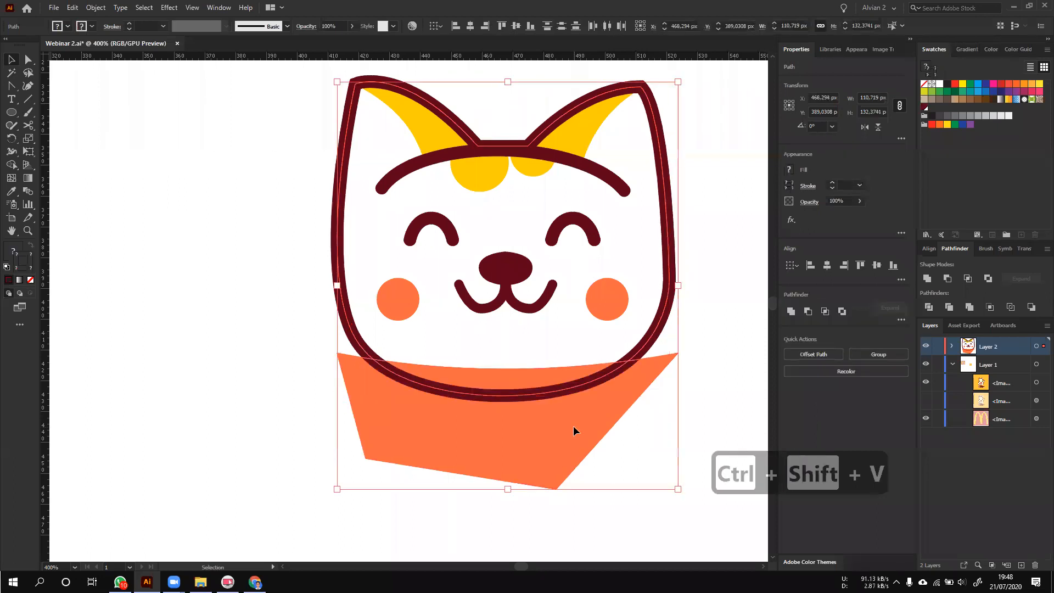
click(952, 346)
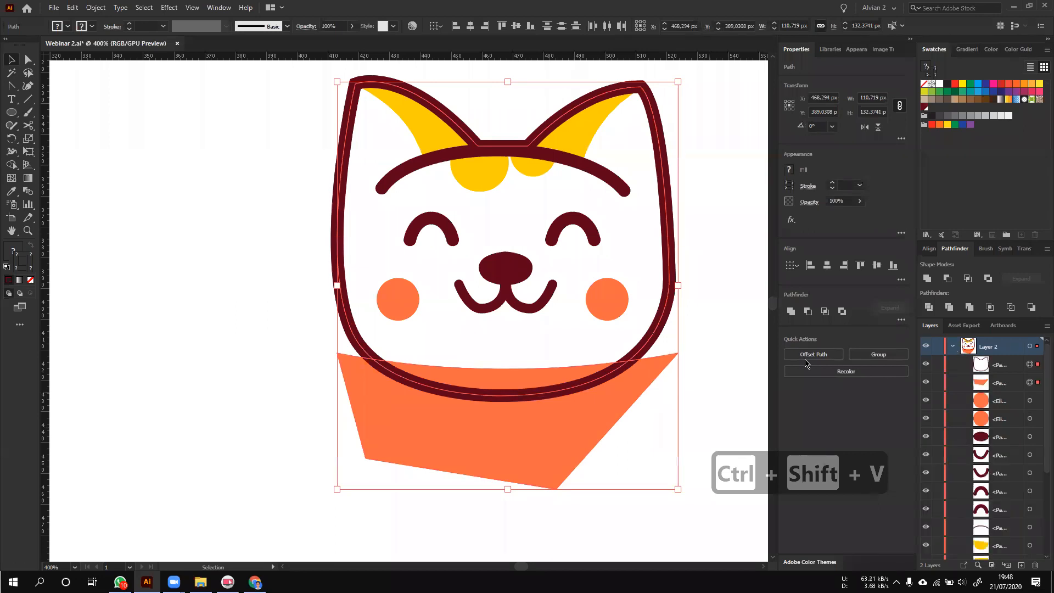
click(967, 278)
click(710, 355)
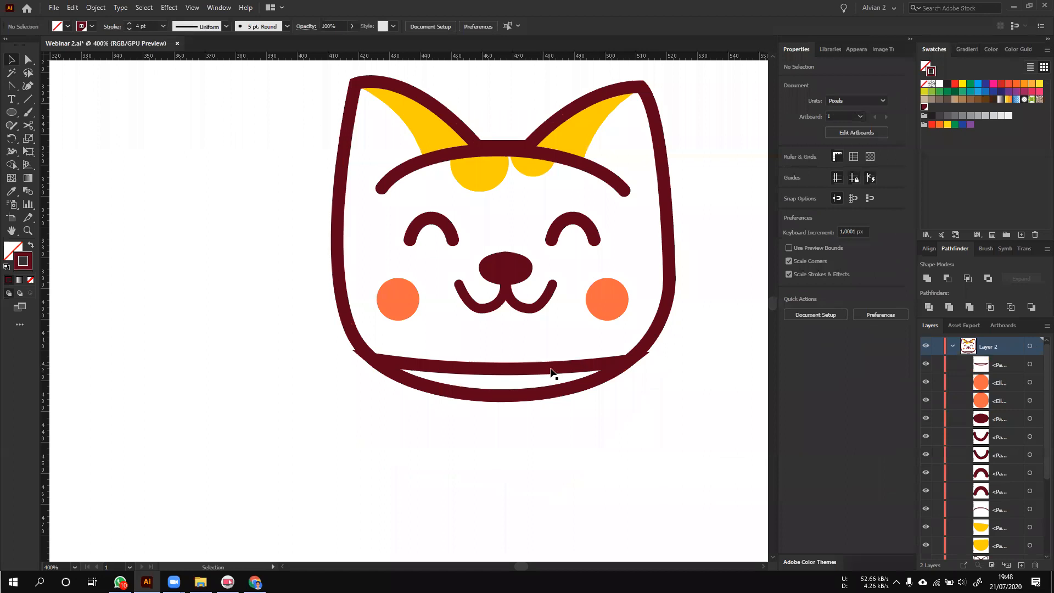
- Swap the chin shape's stroke to its fill and sample the peach from the reference cat's chin onto it
key(shift+x)
click(614, 442)
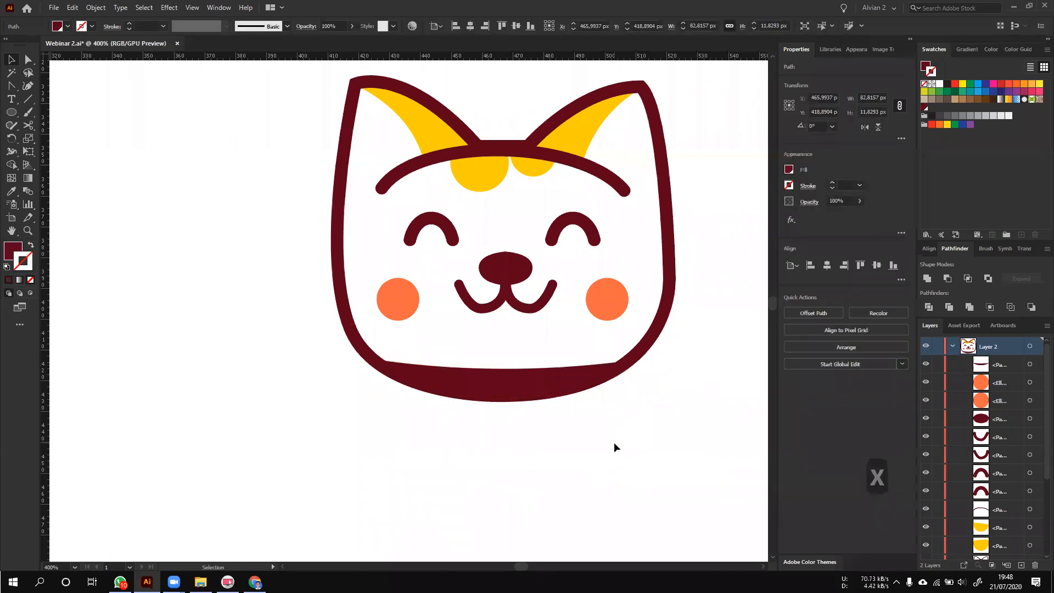
alt+scroll(614, 442, down, 4)
click(580, 426)
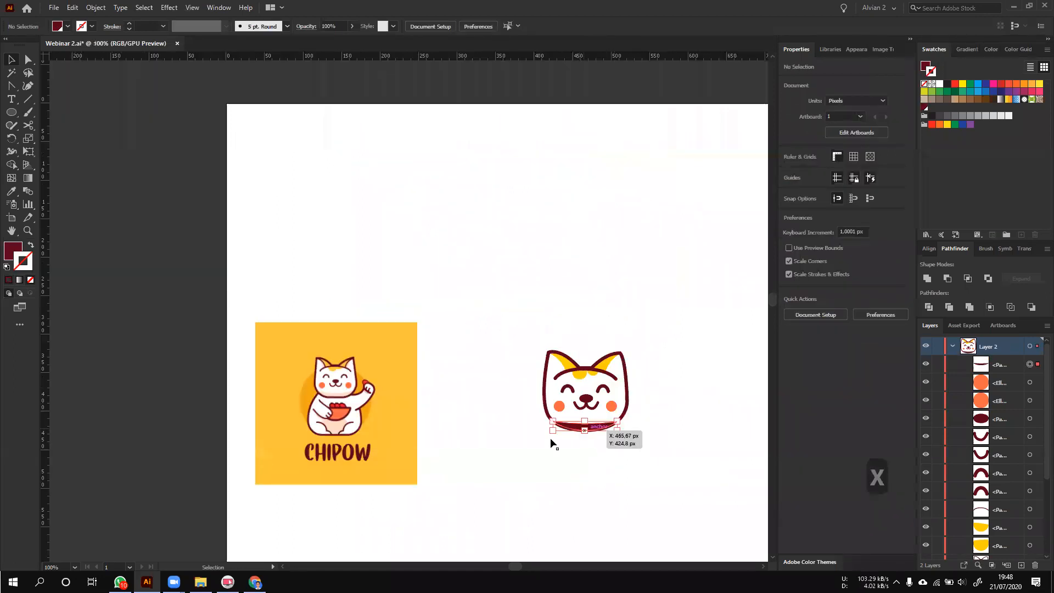
alt+scroll(550, 437, up, 3)
key(i)
click(126, 352)
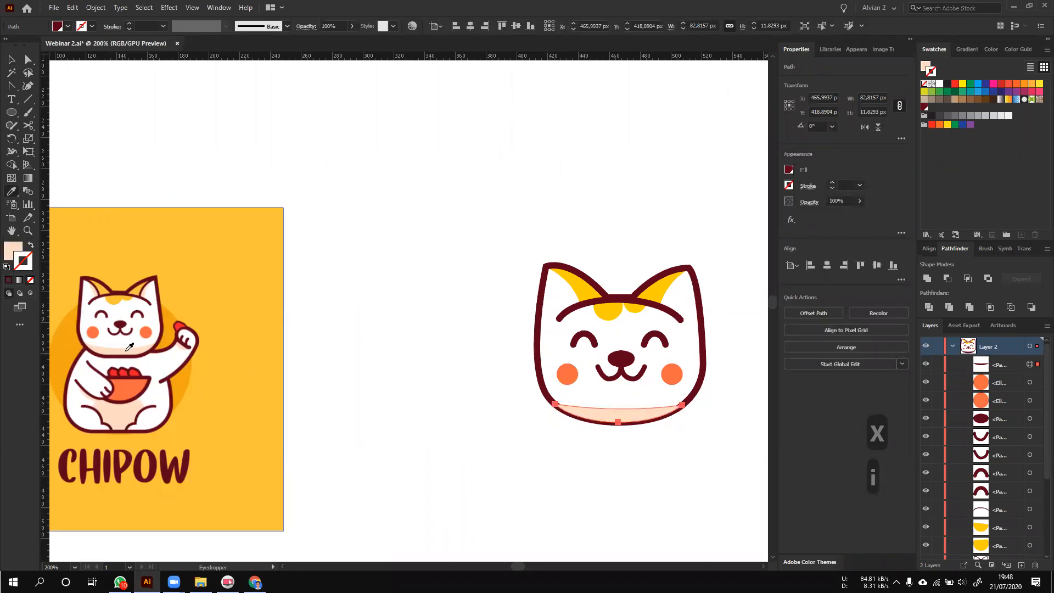
key(v)
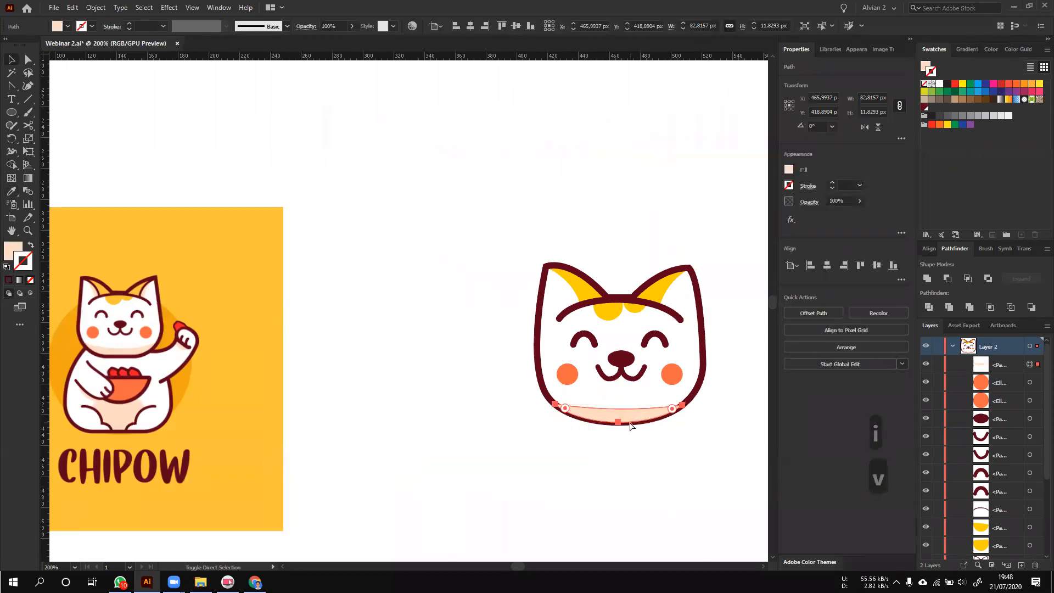
- Send the peach chin shape behind all the other head artwork
key(ctrl+shift+bracketleft)
click(649, 442)
alt+scroll(652, 445, up, 1)
key(space)
drag(660, 440, 554, 452)
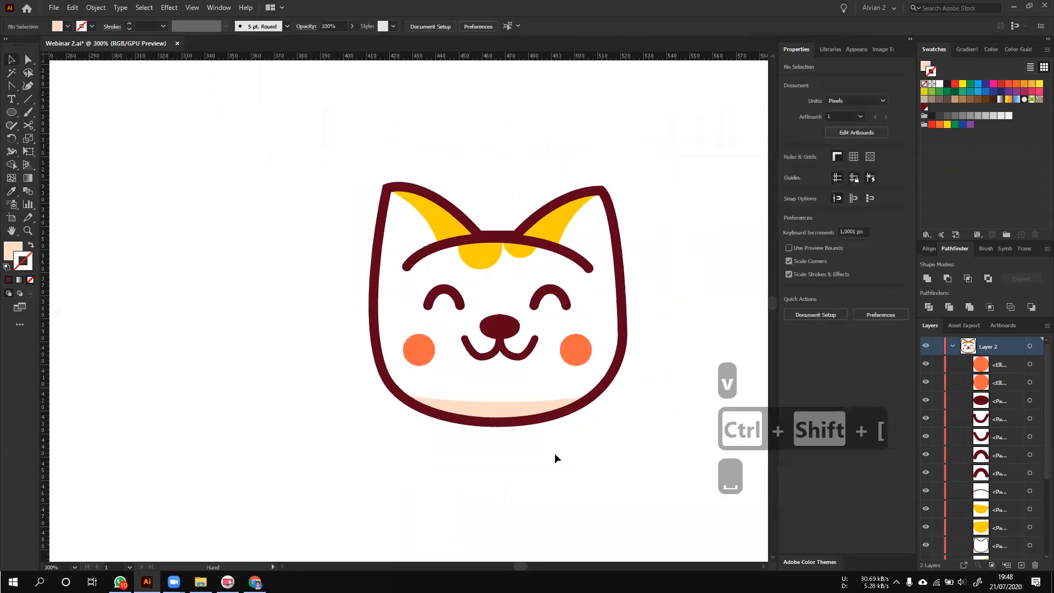
alt+scroll(554, 453, down, 2)
key(space)
alt+scroll(525, 346, up, 5)
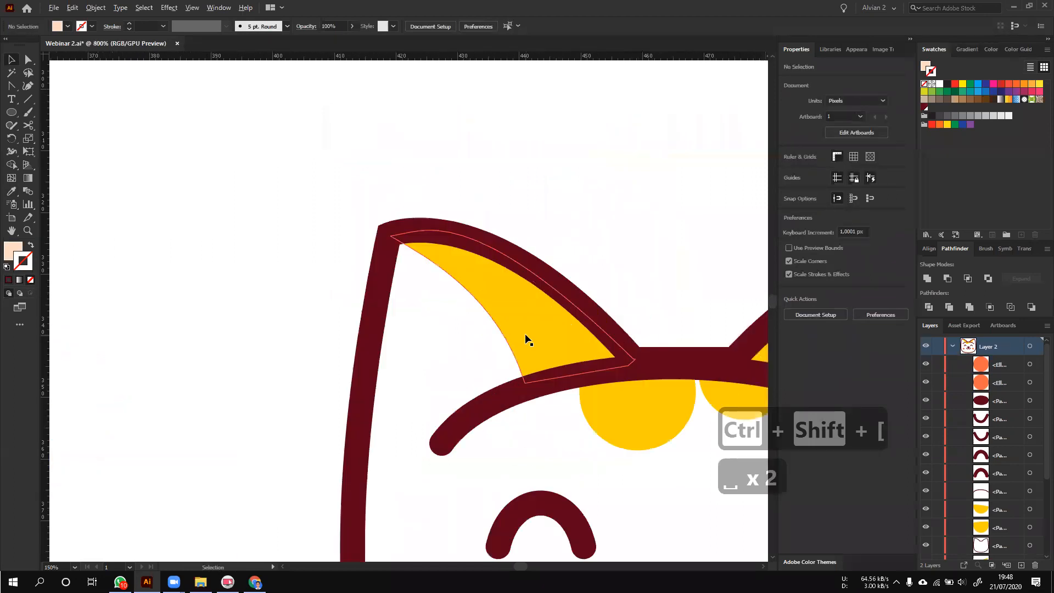
key(p)
click(411, 242)
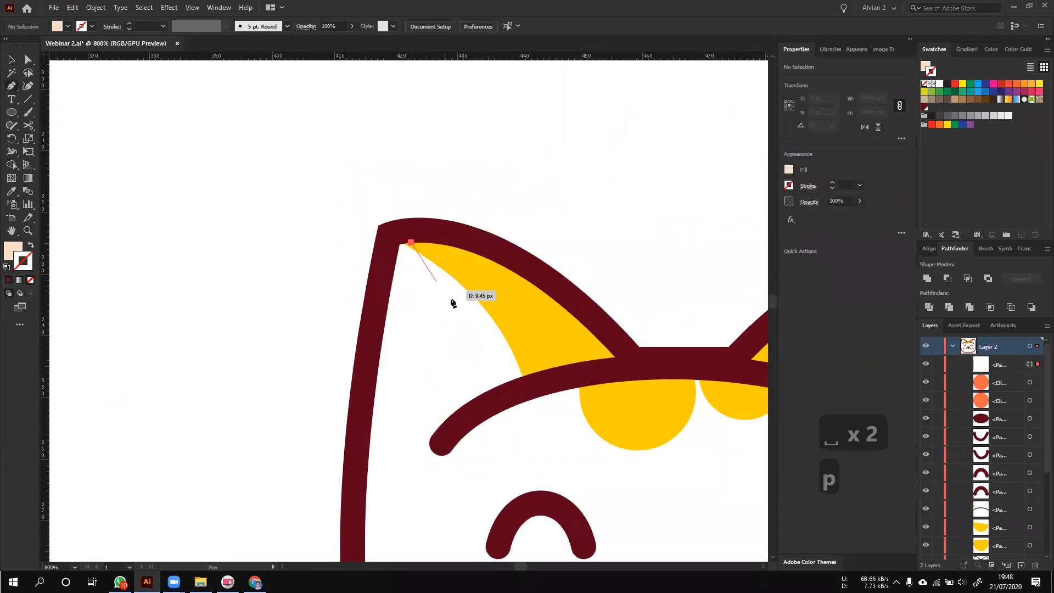
key(v)
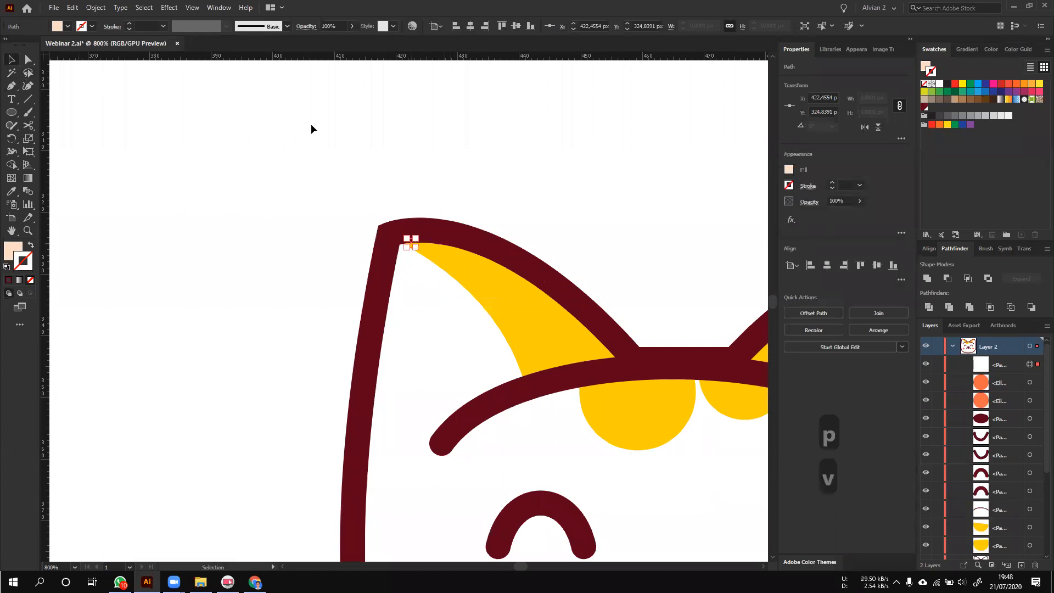
- Place a copy of the left ear's yellow shape, coloured with the chin's peach, slightly to the left behind all other artwork
click(532, 337)
drag(531, 337, 512, 340)
scroll(516, 343, down, 10)
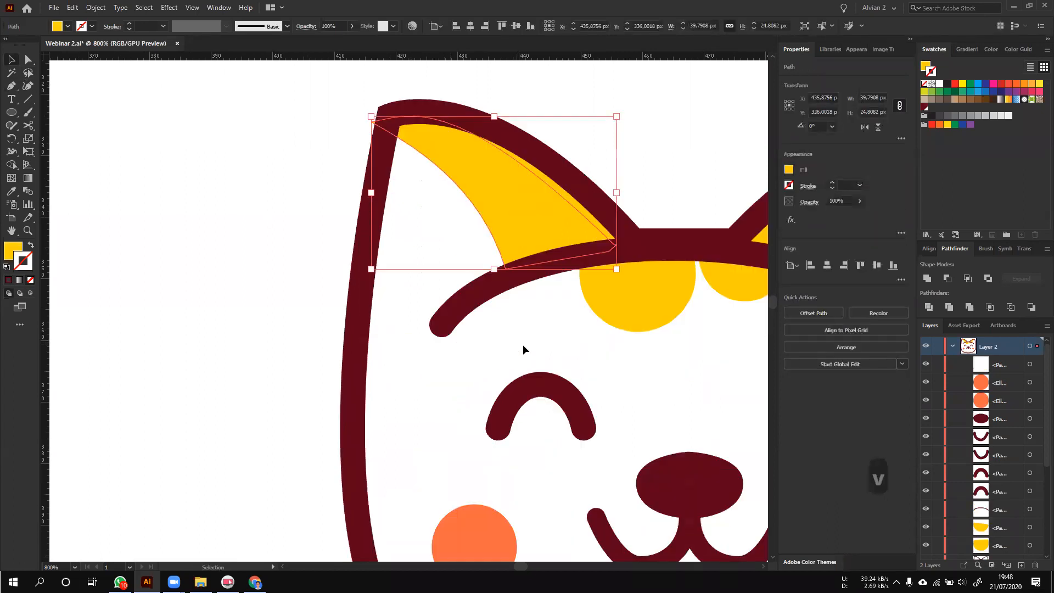
key(i)
scroll(600, 483, down, 2)
click(603, 474)
scroll(597, 425, up, 5)
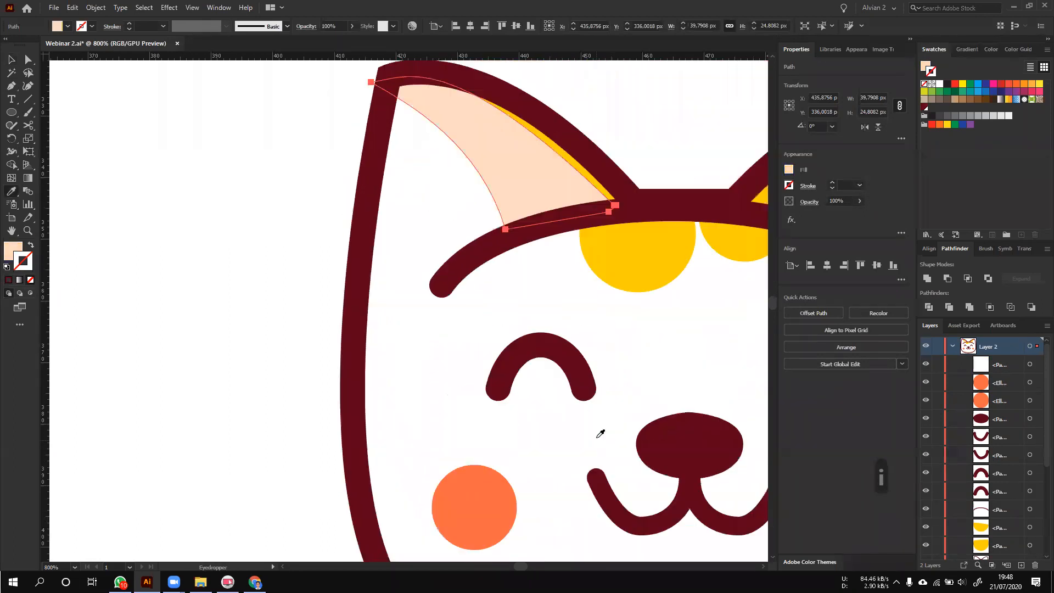
key(v)
key(ctrl+shift+bracketleft)
click(594, 189)
- Place a copy of the right ear's yellow shape, coloured with the chin's peach, slightly outward behind all other artwork
scroll(682, 167, down, 2)
scroll(682, 166, down, 2)
click(501, 220)
drag(502, 220, 527, 240)
key(i)
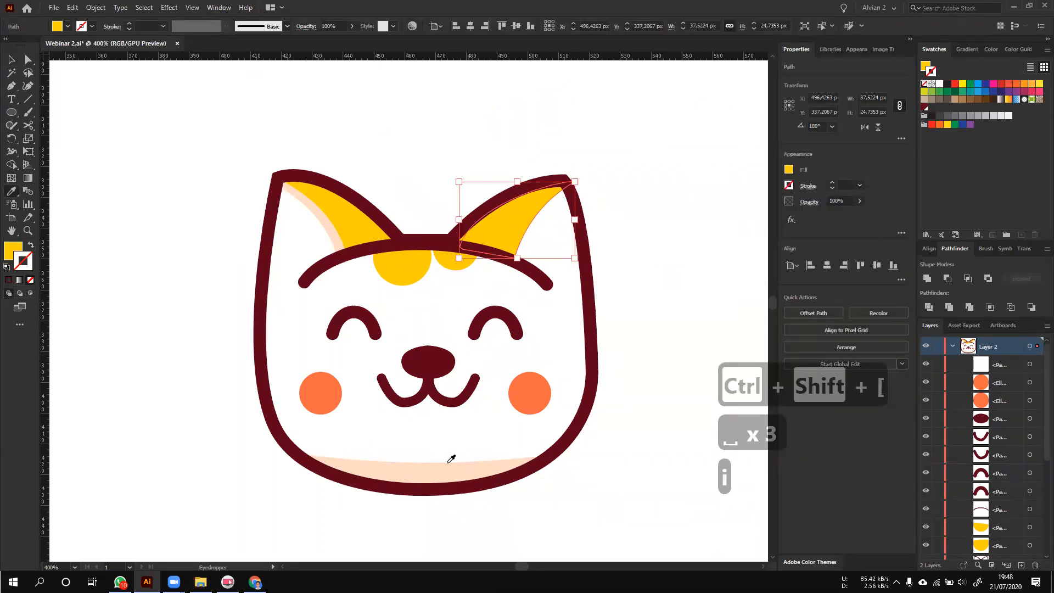
click(450, 461)
key(v)
key(ctrl+shift+bracketleft)
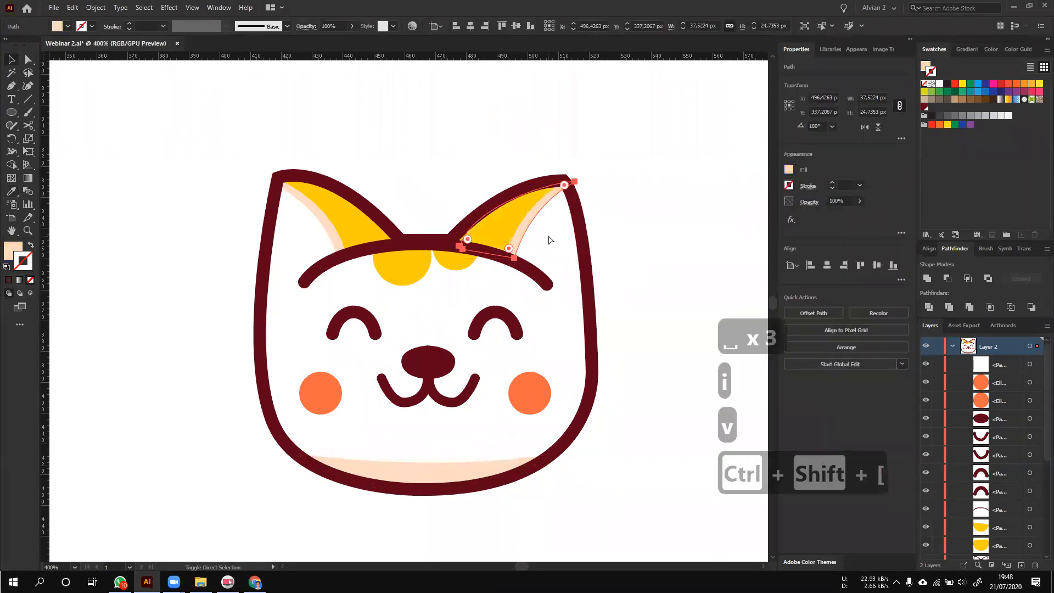
click(686, 221)
- Move the yellow reference image horizontally closer to the drawn cat head
scroll(686, 221, down, 1)
key(space)
drag(707, 247, 680, 236)
scroll(679, 241, down, 3)
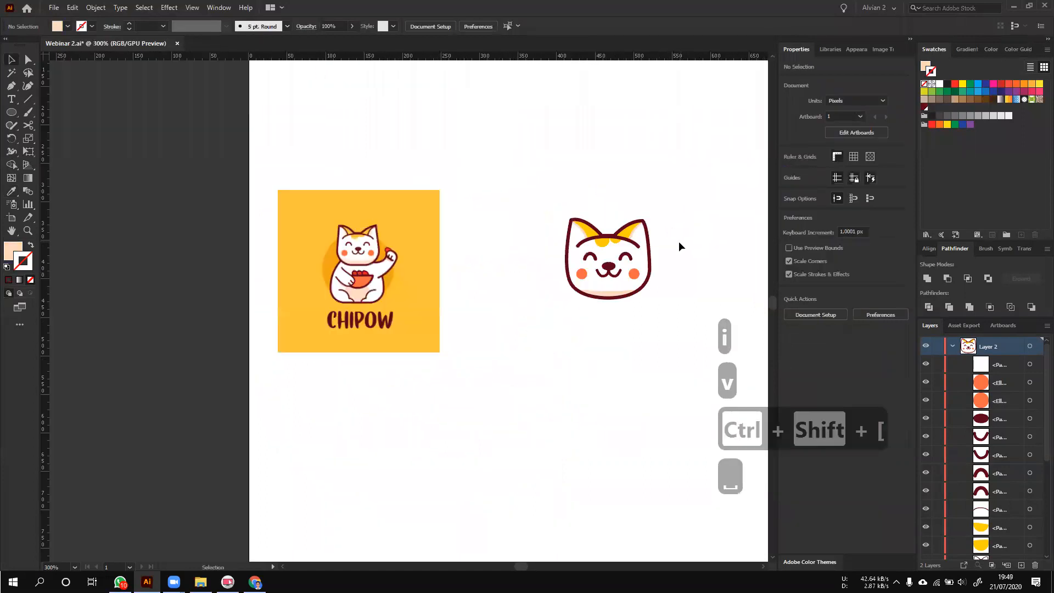
scroll(656, 257, up, 1)
drag(200, 284, 346, 283)
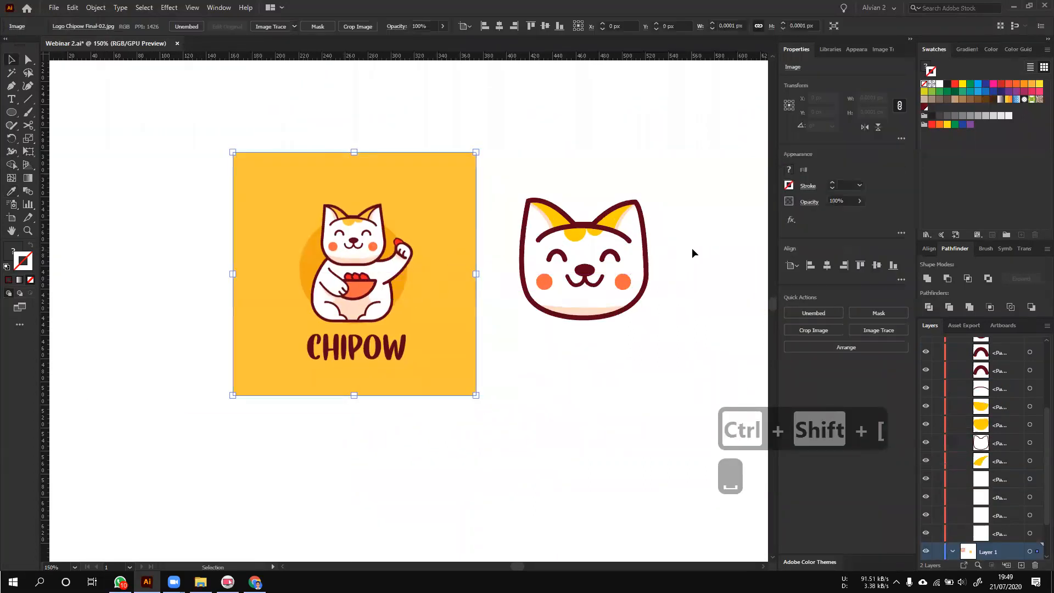
scroll(678, 225, up, 1)
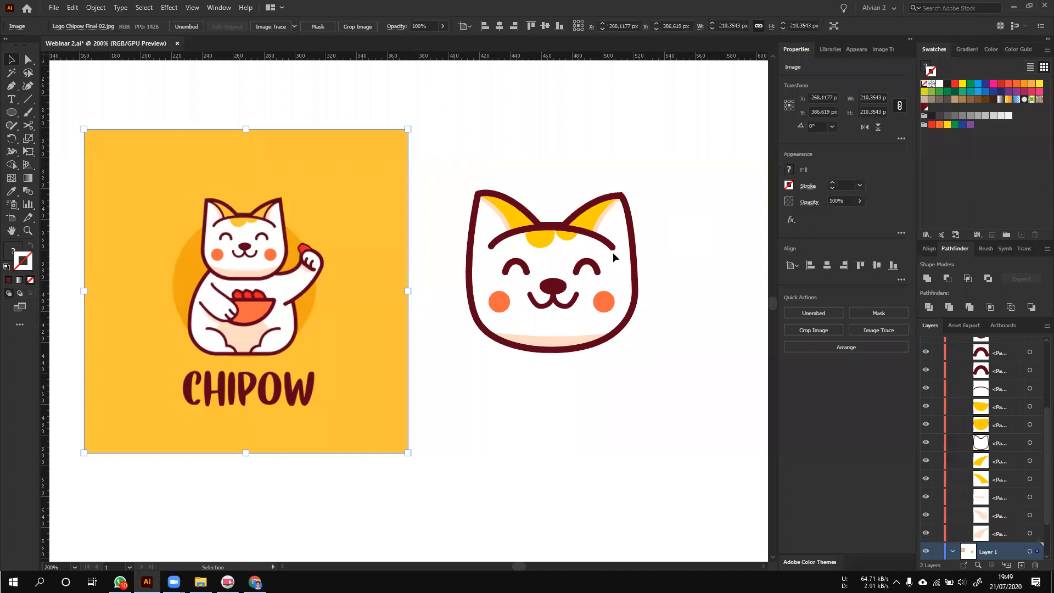
drag(688, 390, 433, 160)
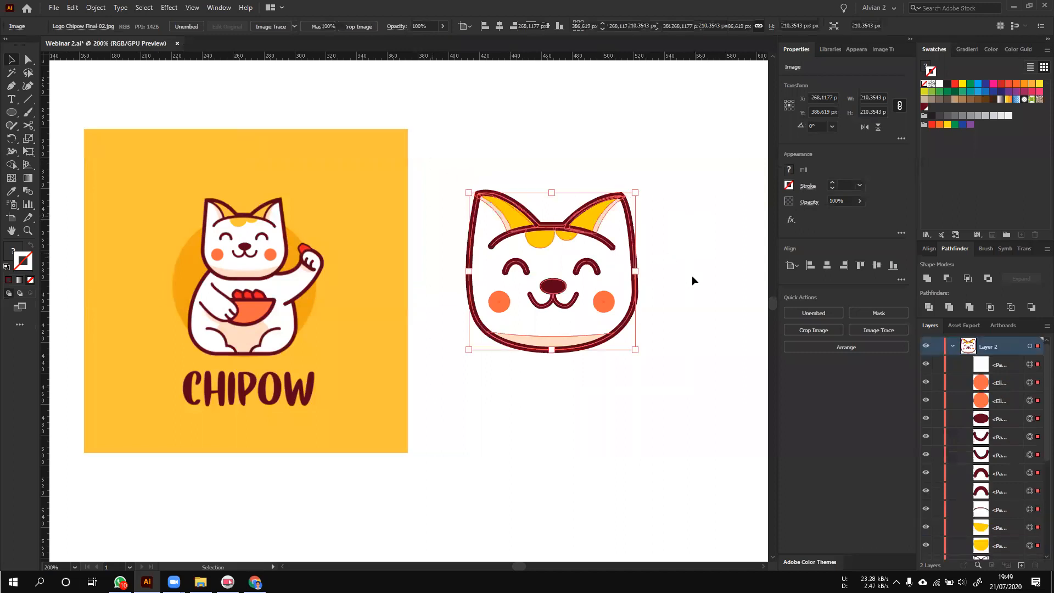
click(703, 295)
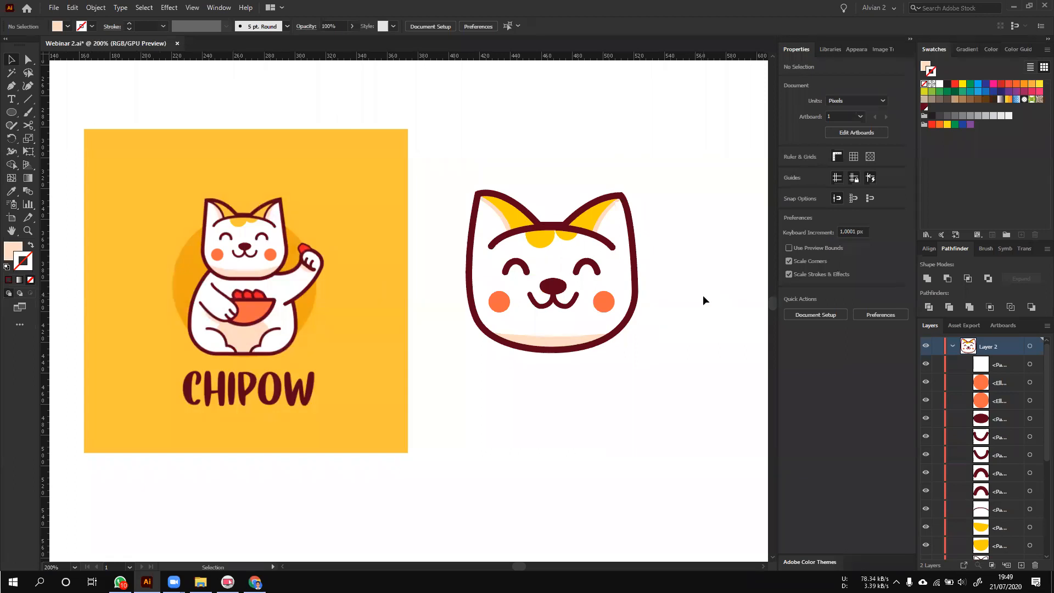
- Shift the head outline's left ear tip anchor slightly outward with the Direct Selection tool
drag(737, 409, 461, 144)
key(a)
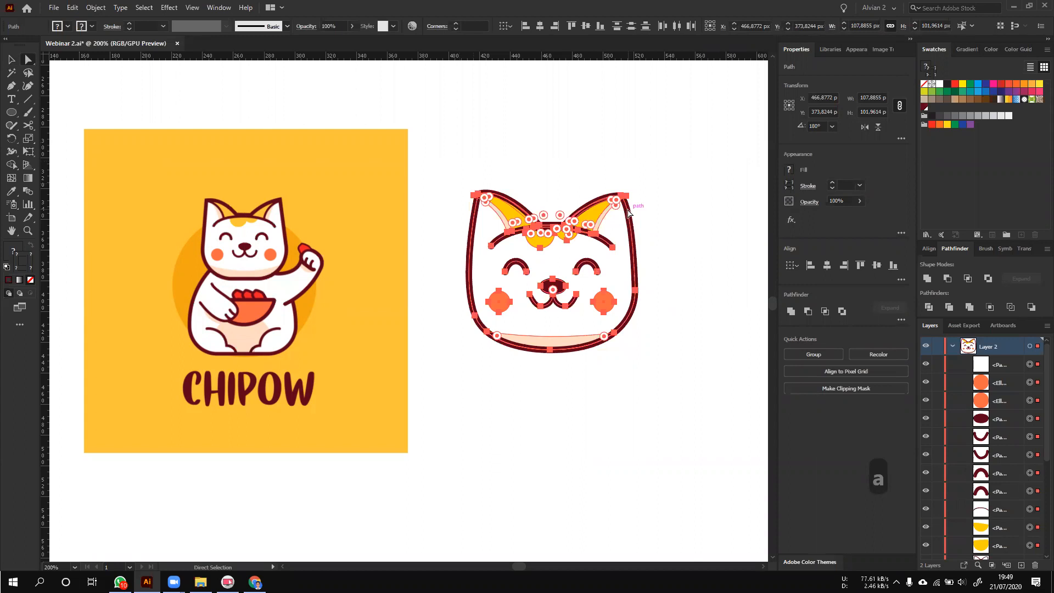
drag(686, 332, 607, 243)
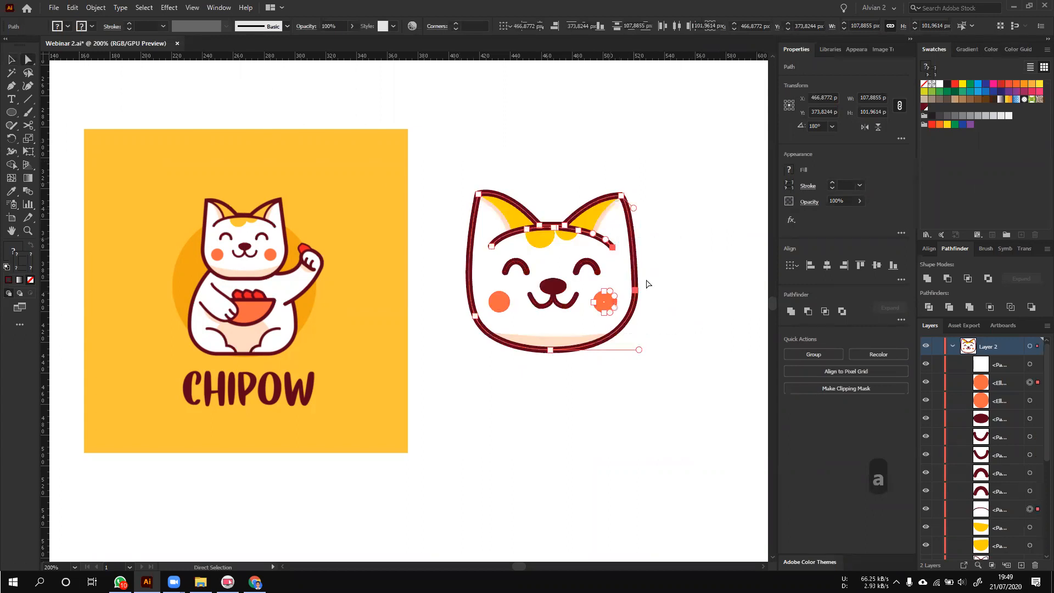
click(651, 303)
drag(475, 365, 434, 224)
drag(478, 193, 474, 195)
click(696, 211)
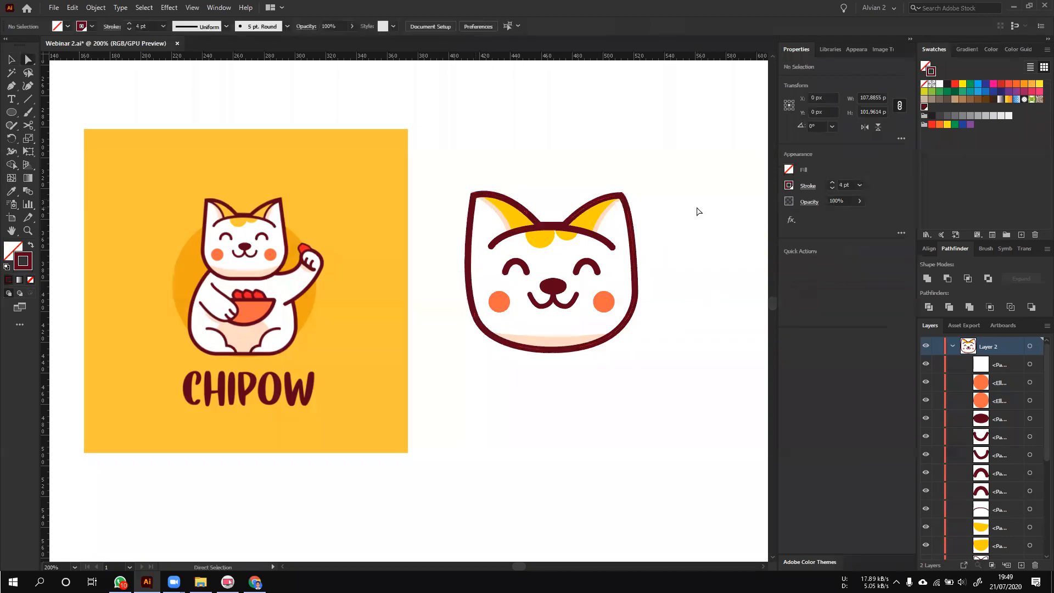
- Select the head outline's right-side anchor and ear tip to check their handles, and save the document
drag(685, 305, 625, 256)
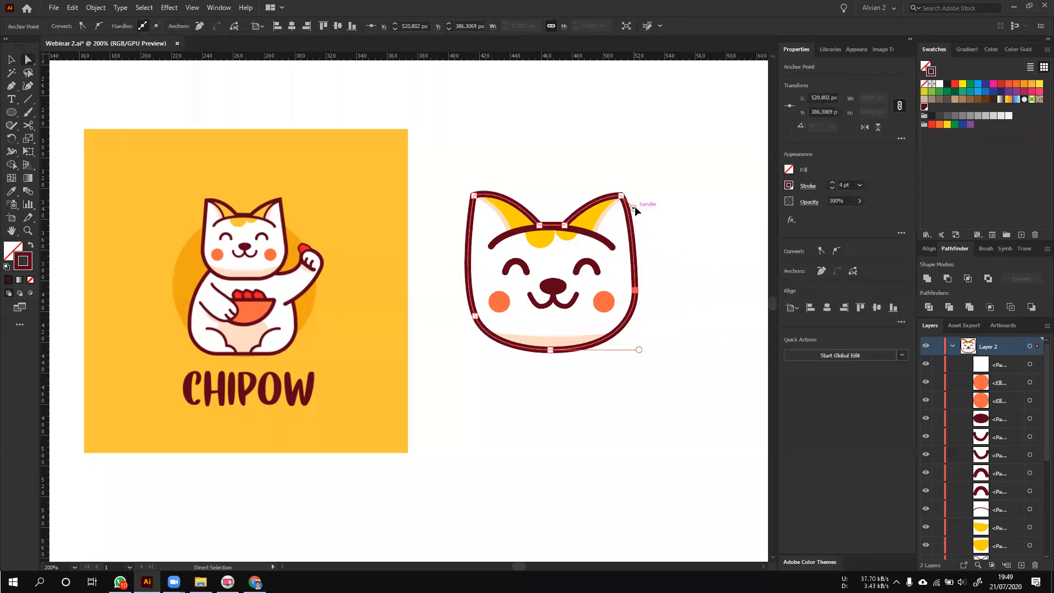
click(621, 195)
click(677, 262)
key(v)
key(ctrl+s)
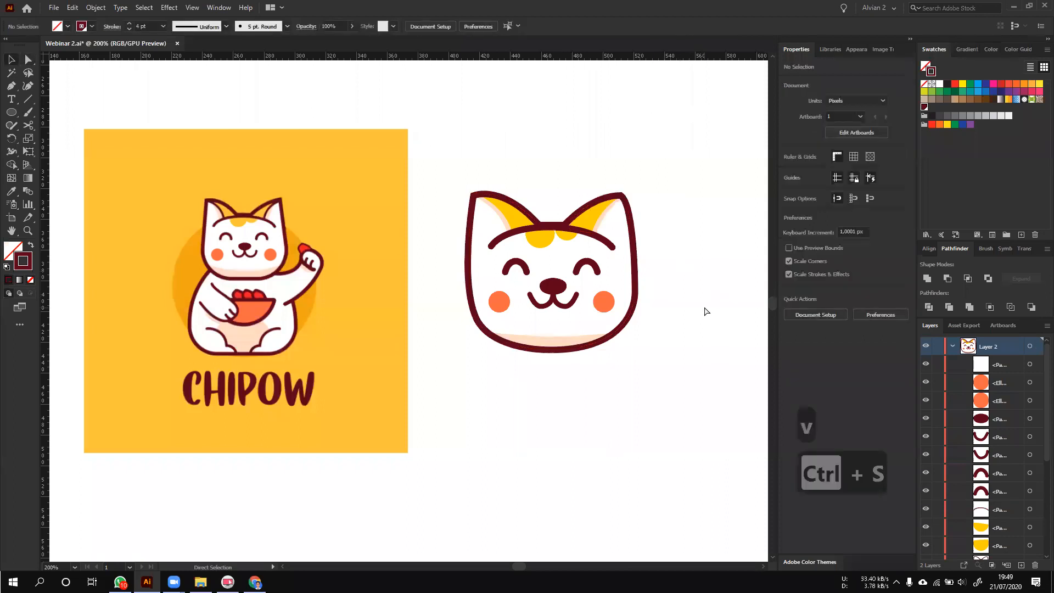
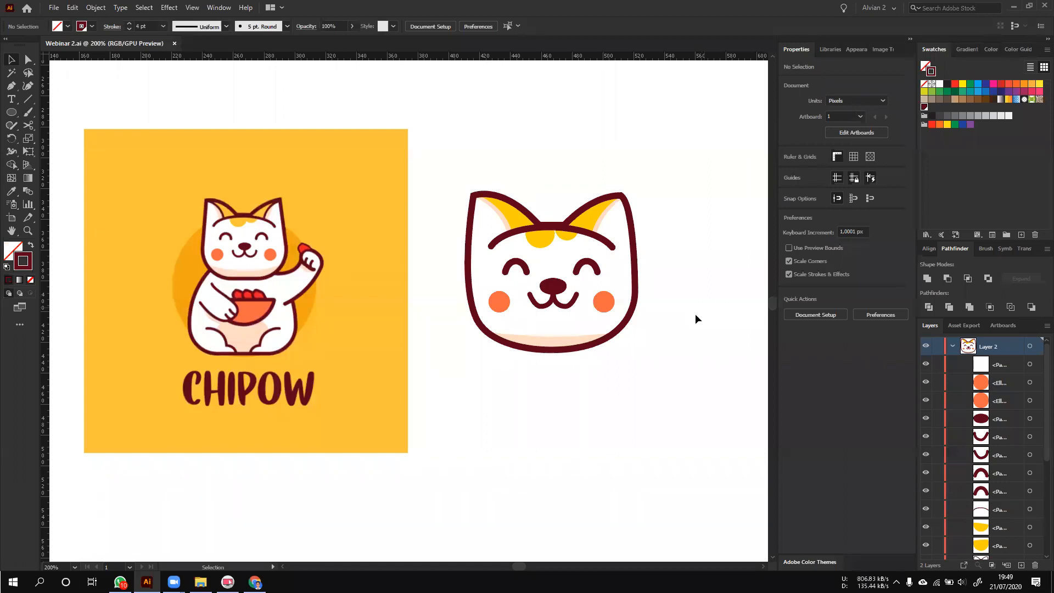
- Draw a circle about 30 px in diameter below the reference image and sample the image's yellow background onto it
scroll(683, 384, down, 1)
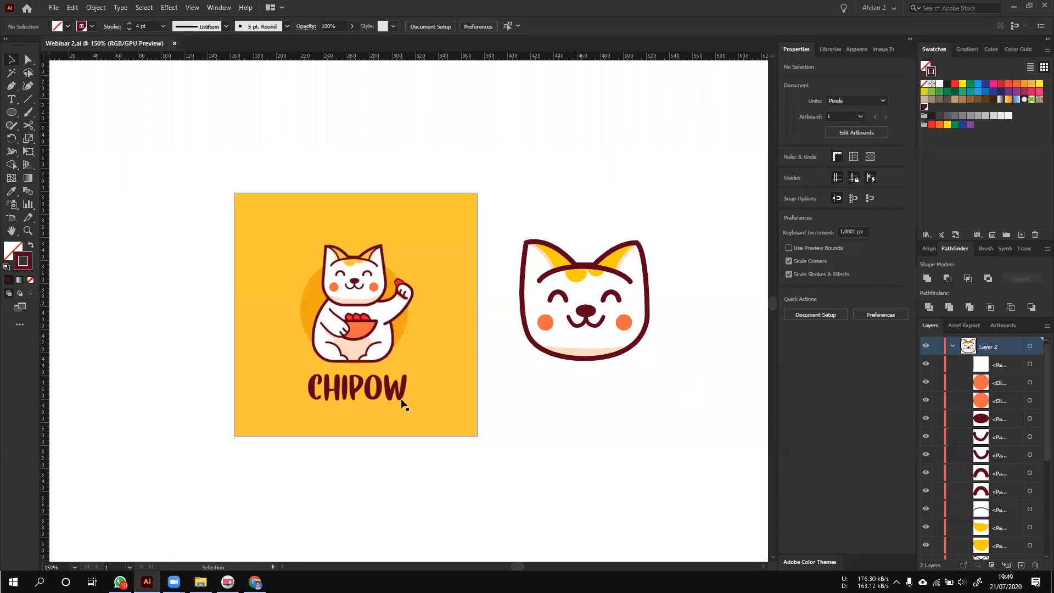
scroll(390, 402, down, 4)
key(l)
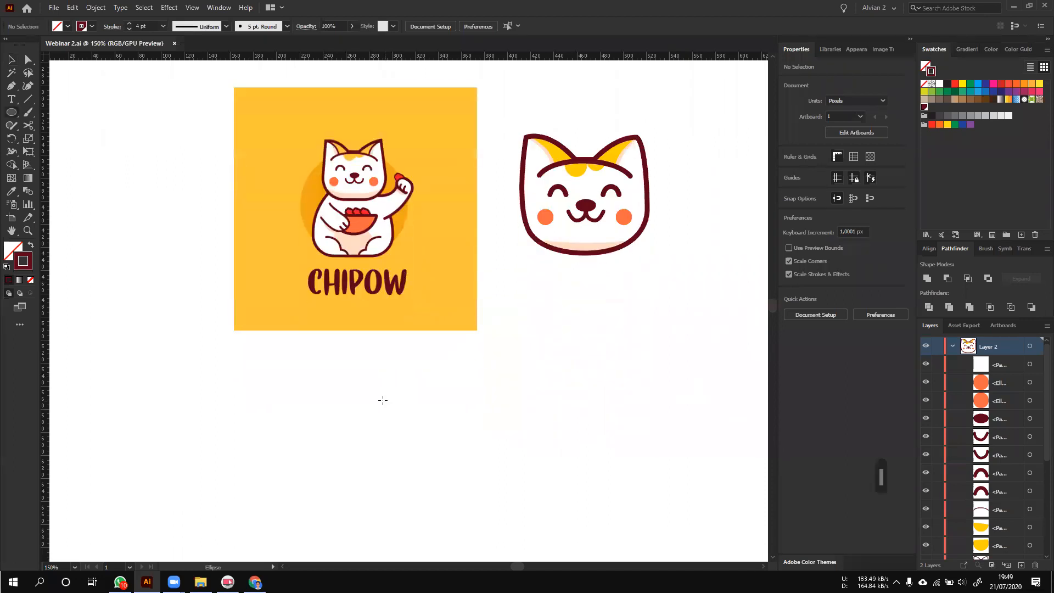
drag(337, 361, 371, 393)
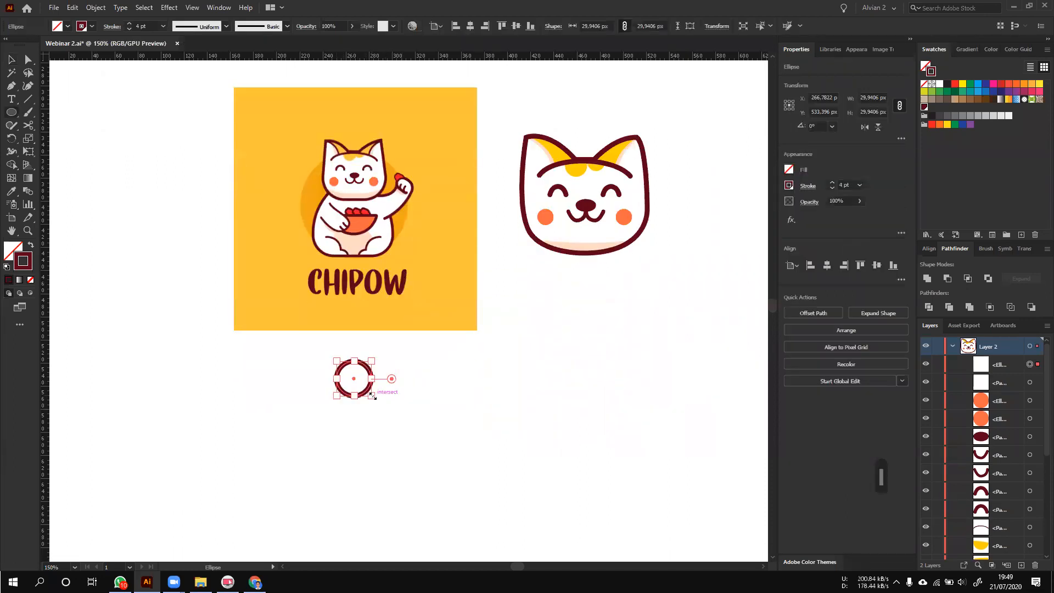
key(v)
key(i)
click(389, 301)
key(v)
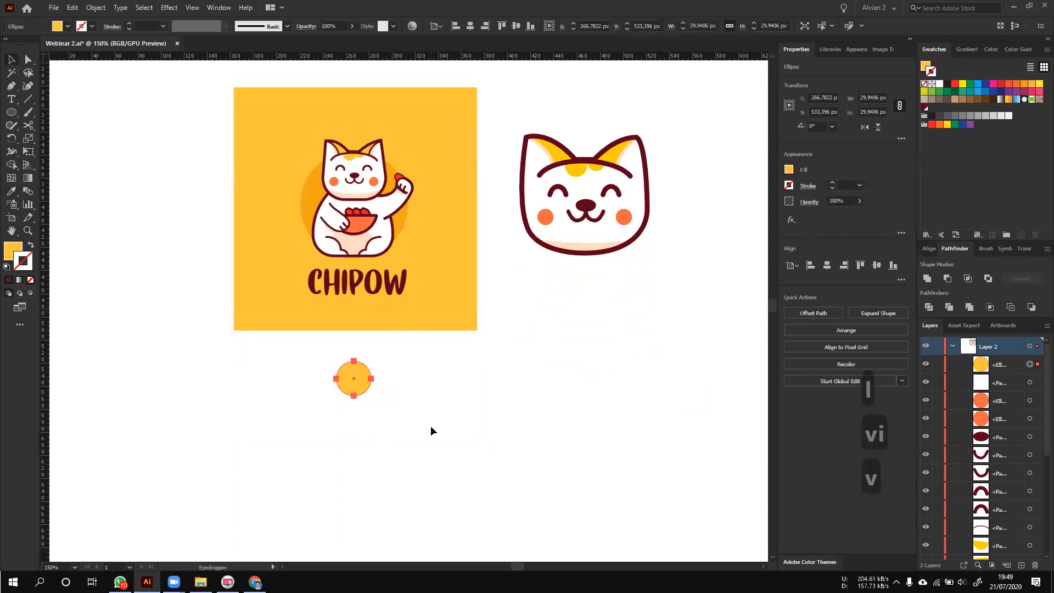
- Duplicate the yellow circle twice straight down to form a vertical column of three circles
click(371, 408)
drag(360, 384, 352, 472)
drag(445, 440, 342, 420)
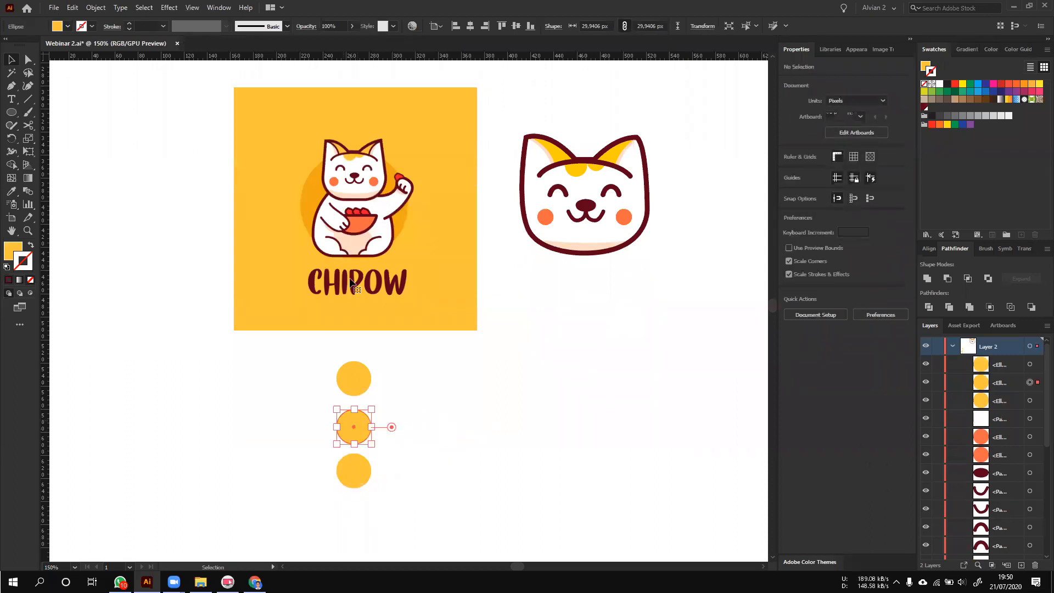
- Sample the reference bowl's orange onto the middle circle and the CHIPOW lettering's dark maroon onto the bottom circle
key(i)
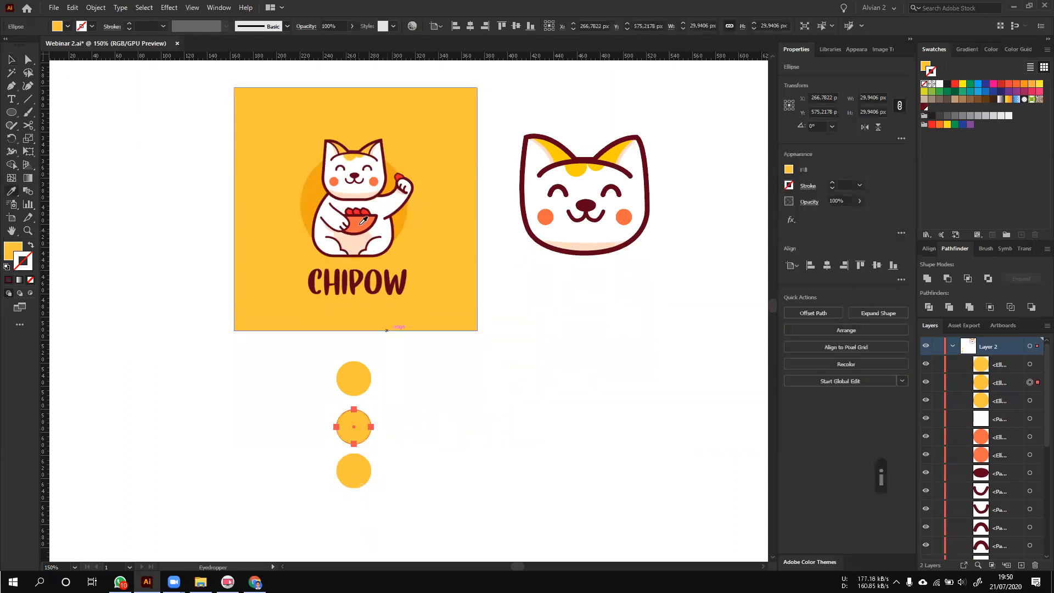
click(359, 222)
key(v)
click(362, 462)
key(i)
click(356, 283)
key(v)
- Save the fills of the yellow, orange and dark maroon circles as global RGB process colour swatches
click(363, 377)
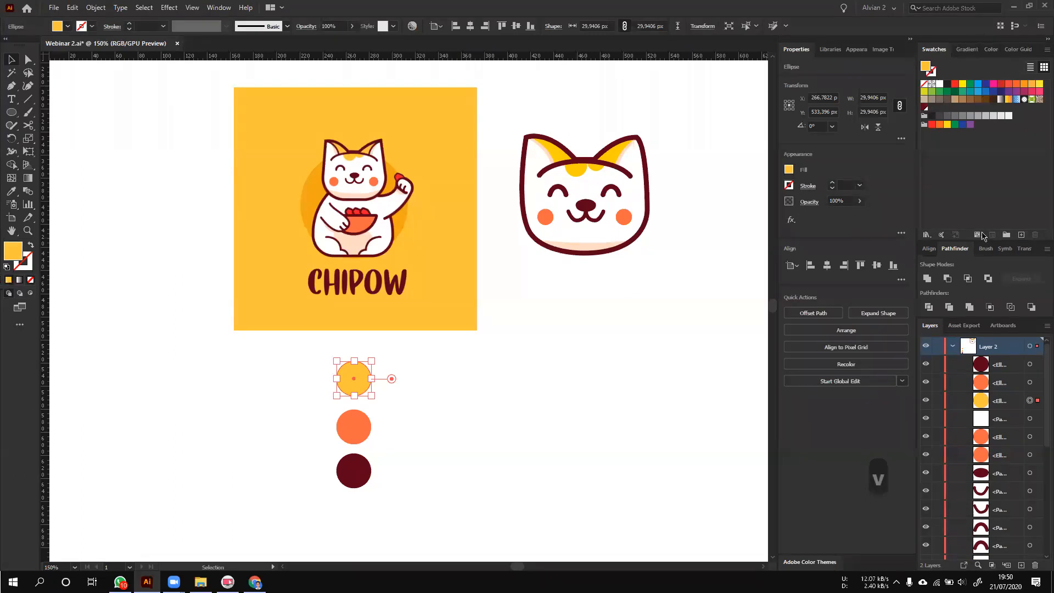
click(1019, 235)
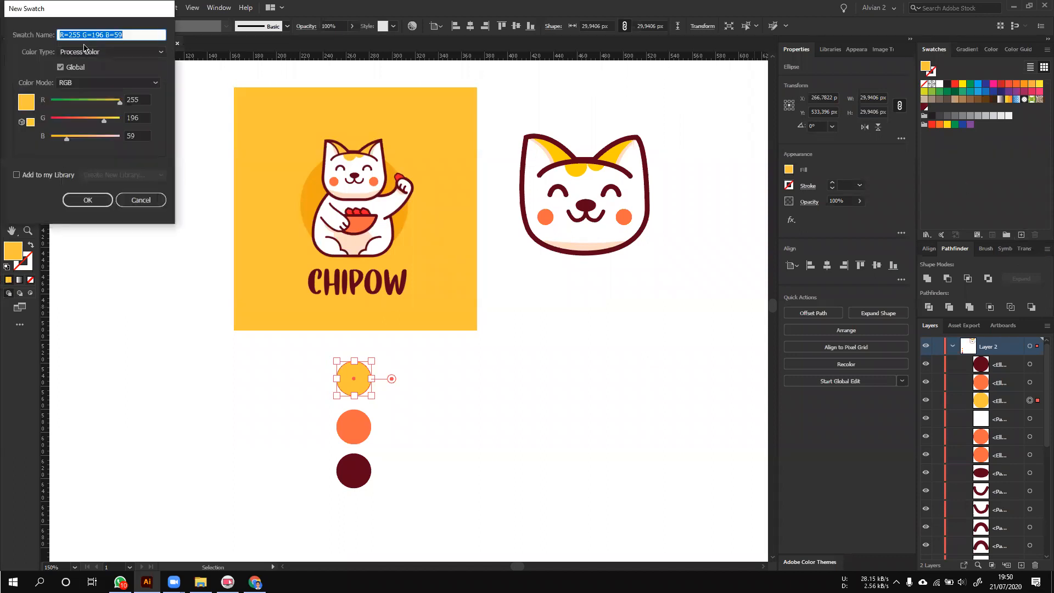
click(86, 200)
click(364, 432)
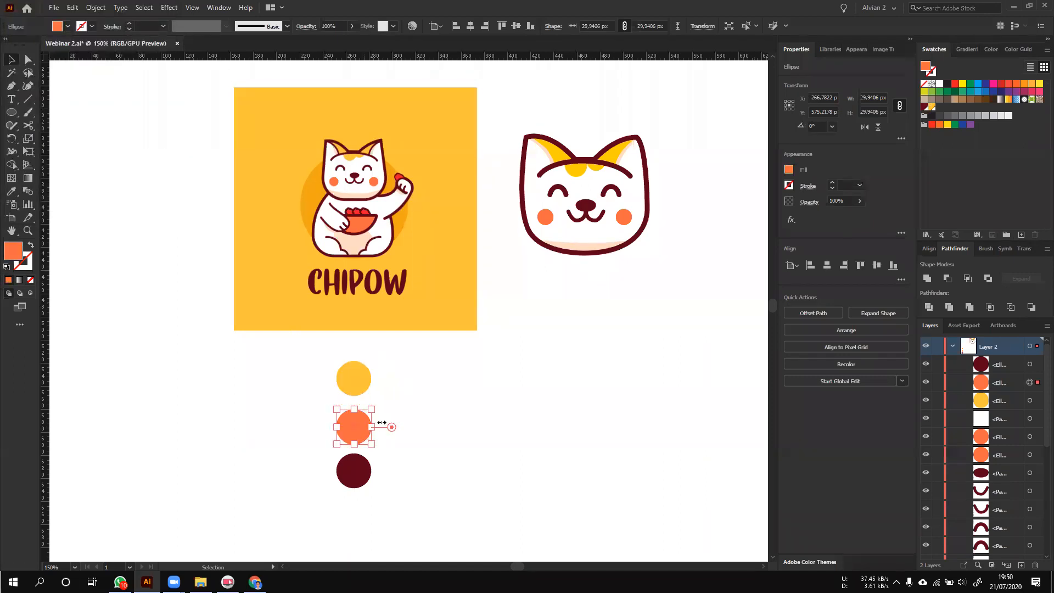
click(1021, 235)
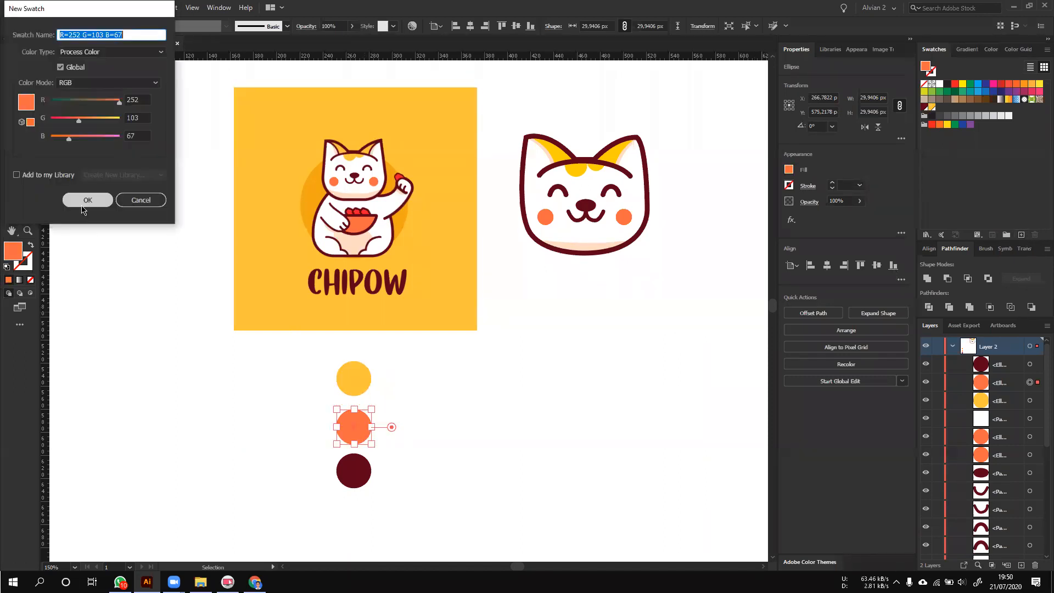
click(363, 482)
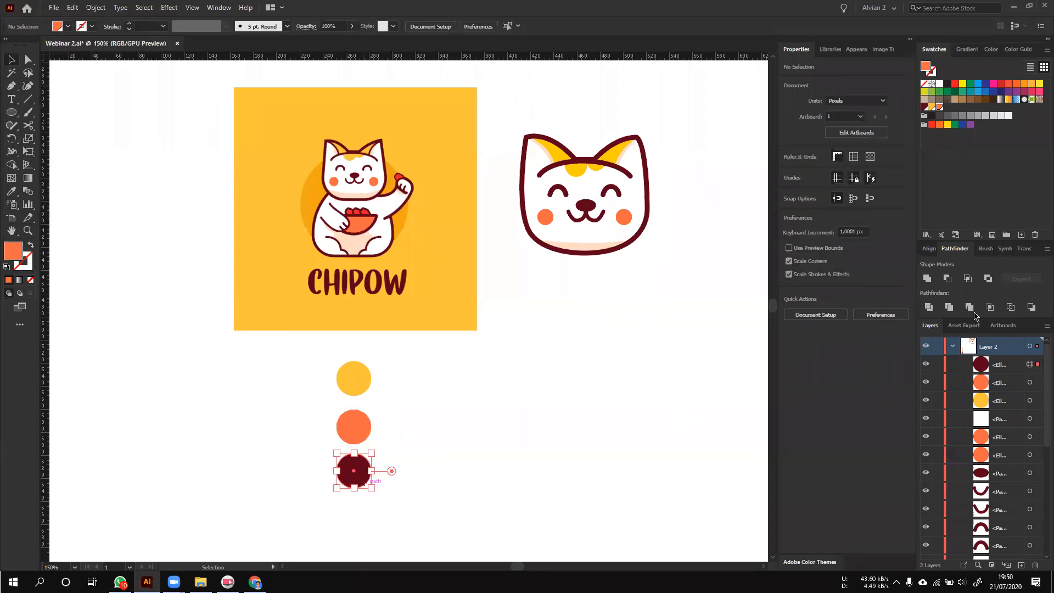
click(1020, 235)
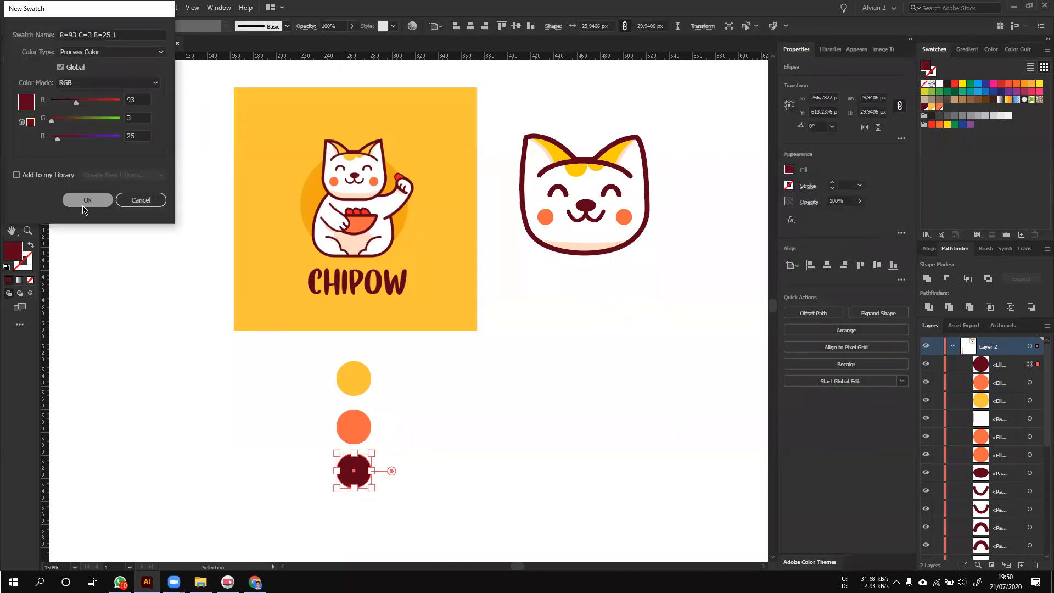
click(87, 200)
- Try the saved yellow swatch on the bottom circle and reapply the dark maroon one
click(931, 107)
click(924, 107)
click(931, 106)
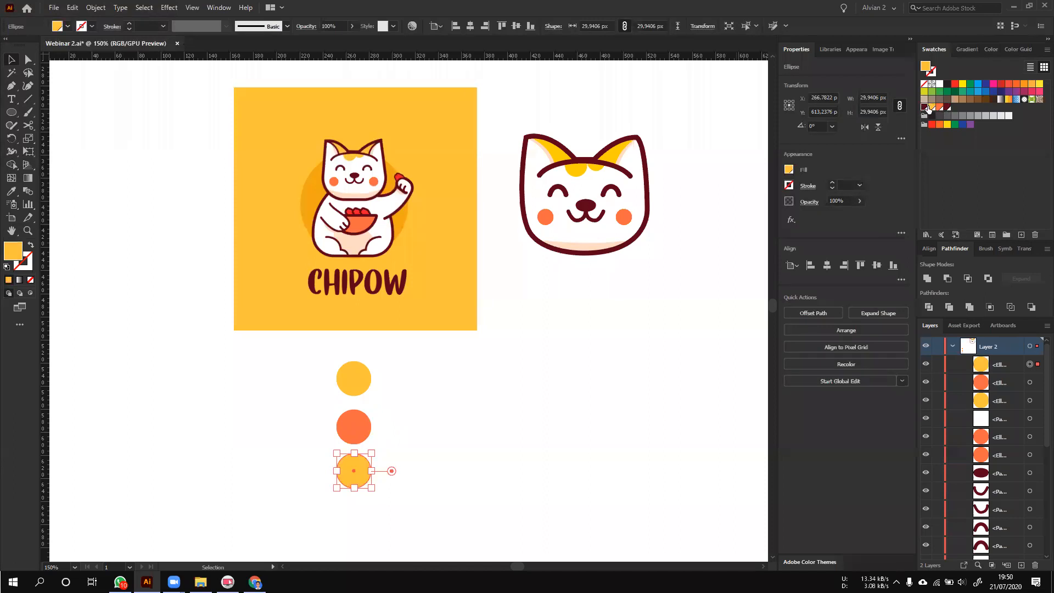
click(924, 107)
- Create a colour group named "Kucing Imut Imut" from the selected maroon circle and move the new yellow and orange swatches into it
click(1006, 234)
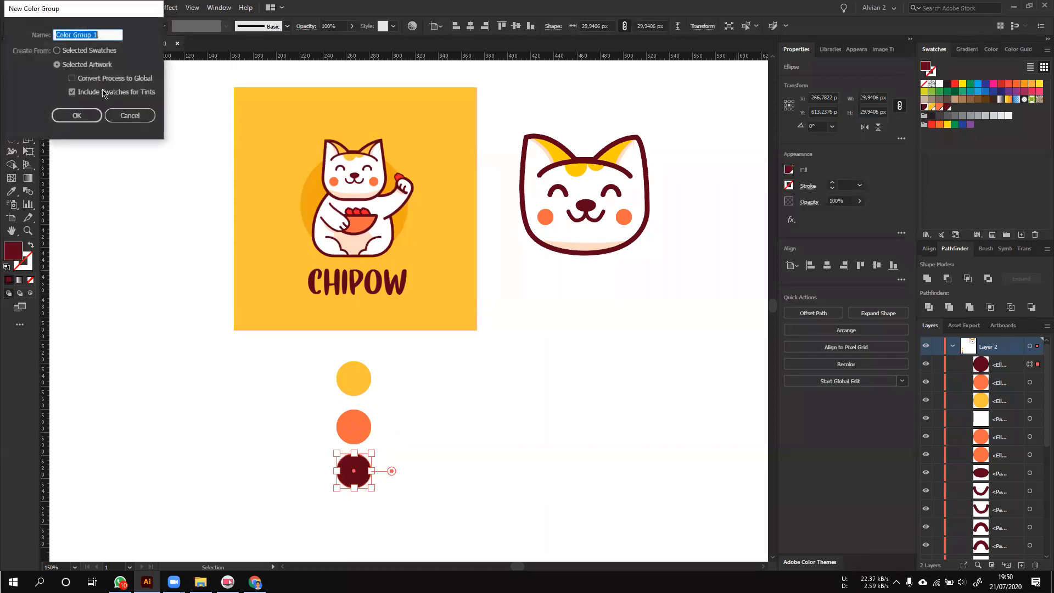
text(Kucing )
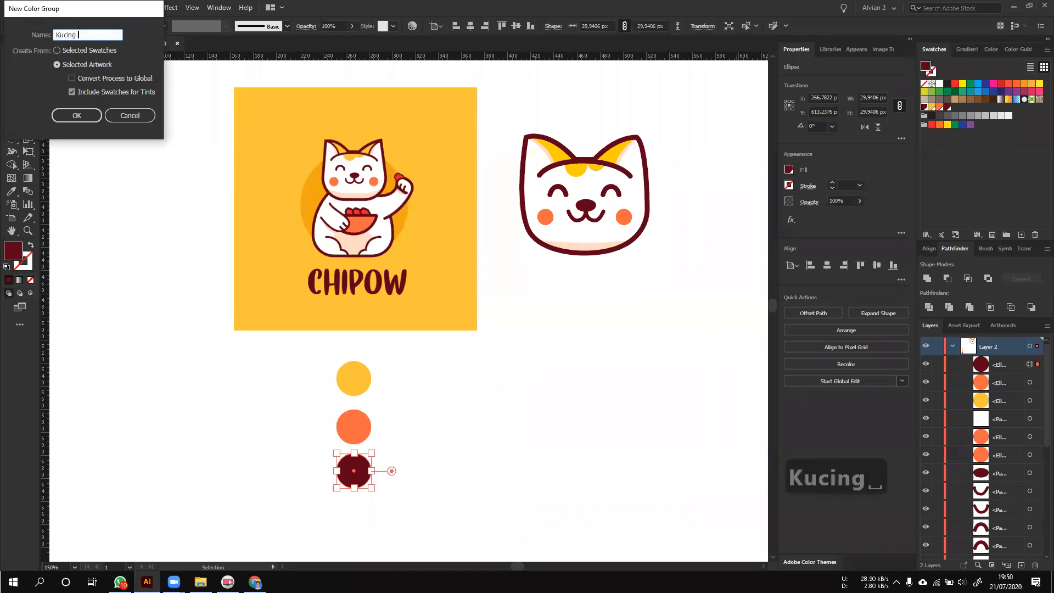
text(Imut Imut)
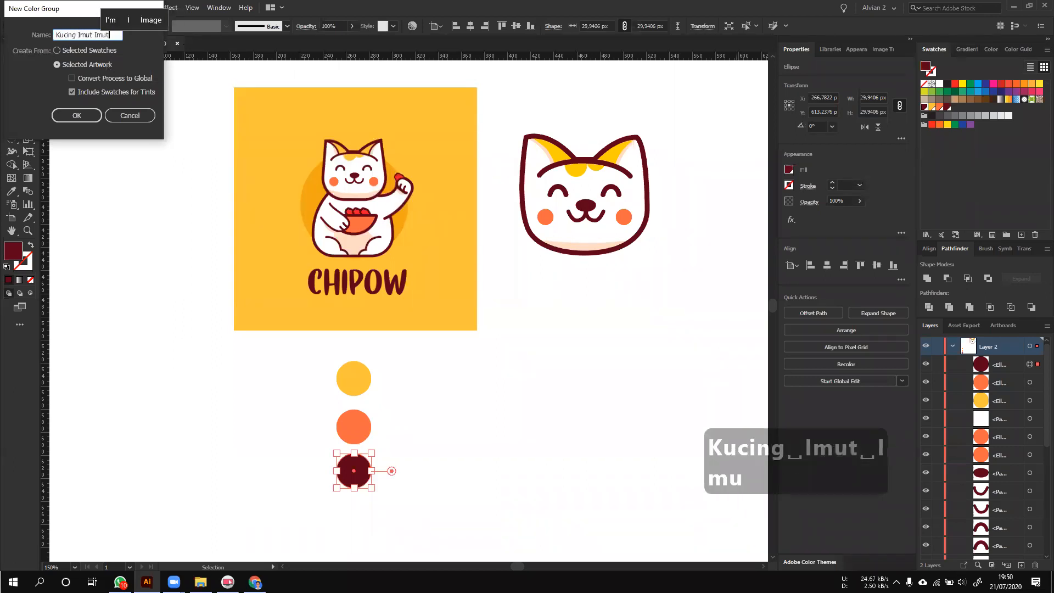
key(Return)
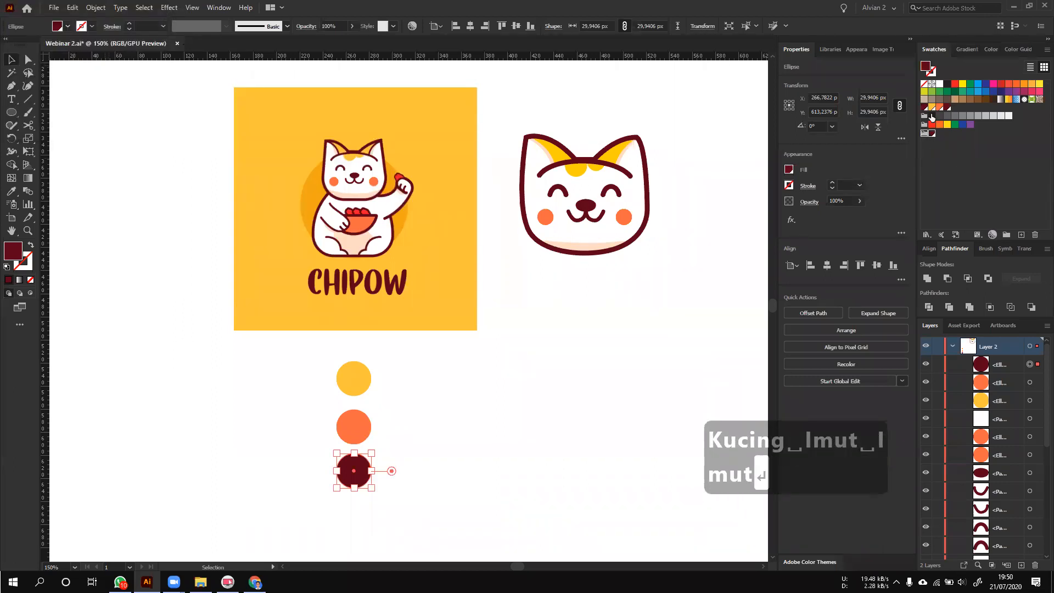
drag(928, 108, 946, 134)
click(924, 133)
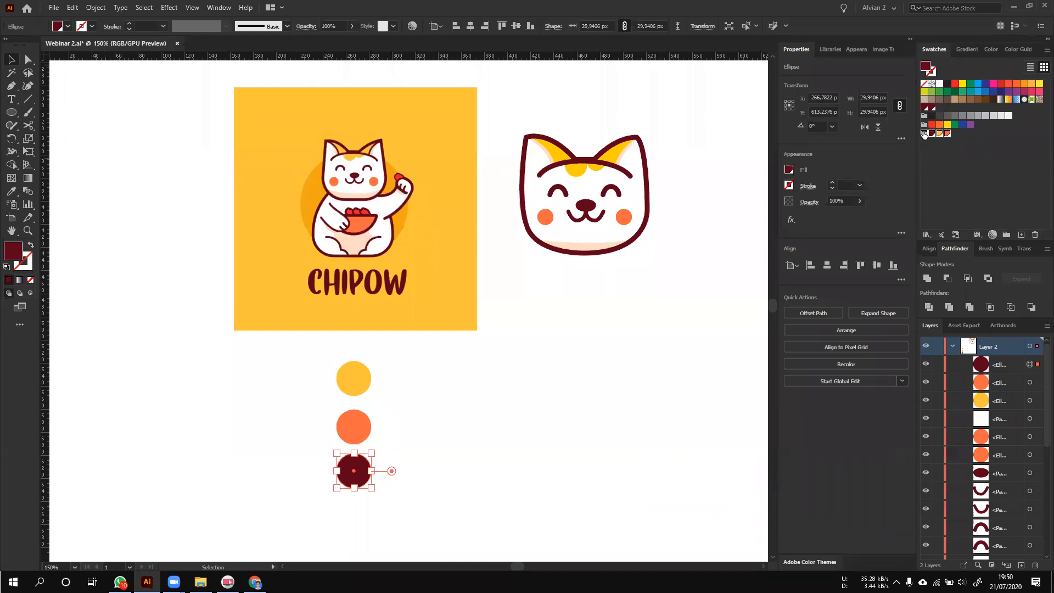
- Save the document's swatches as a swatch library file named "Kucing Imut imut"
click(926, 234)
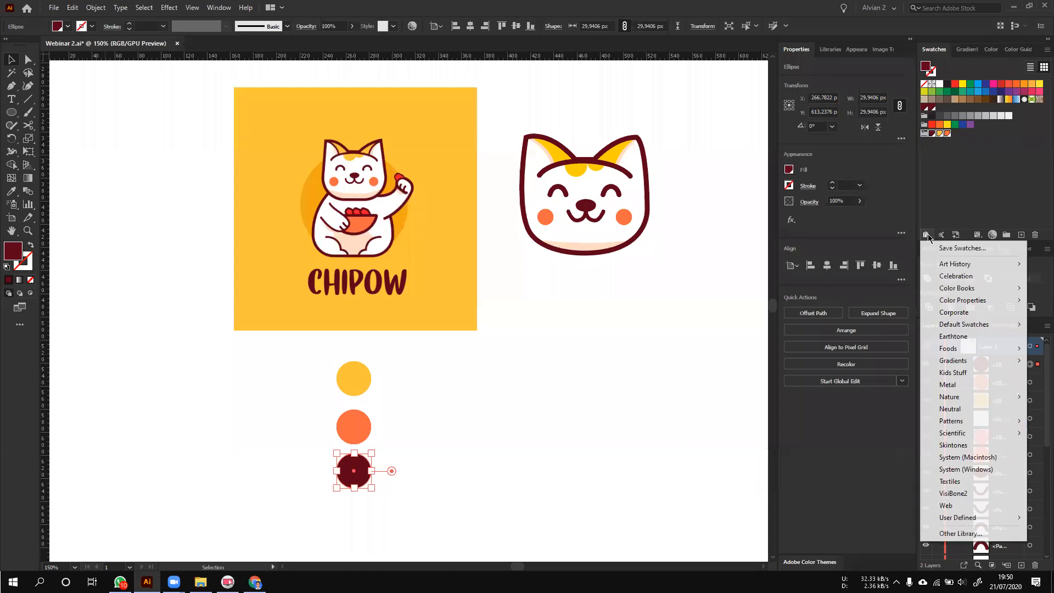
click(955, 248)
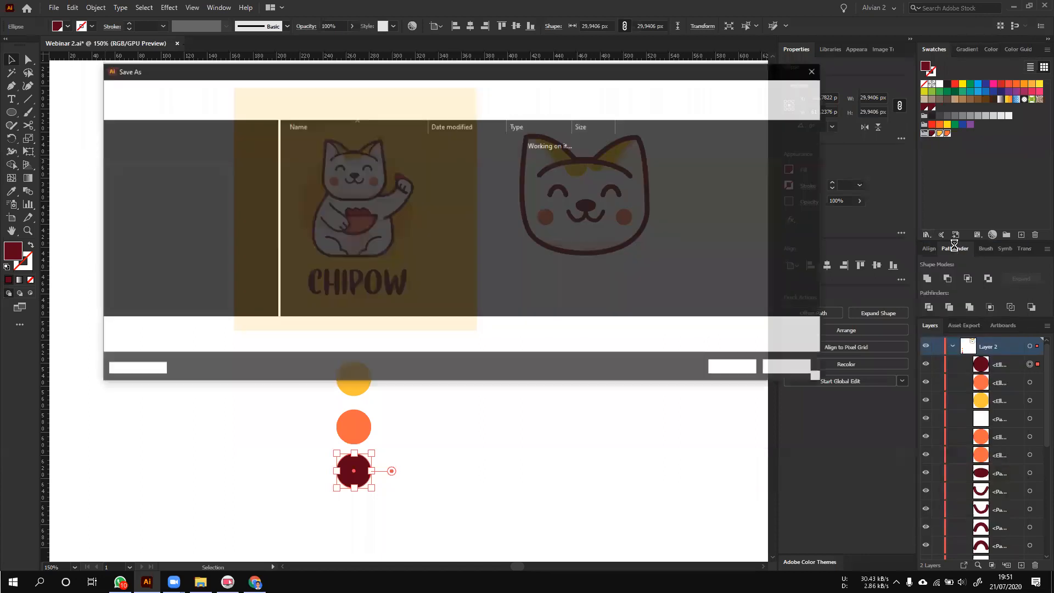
text(Ku)
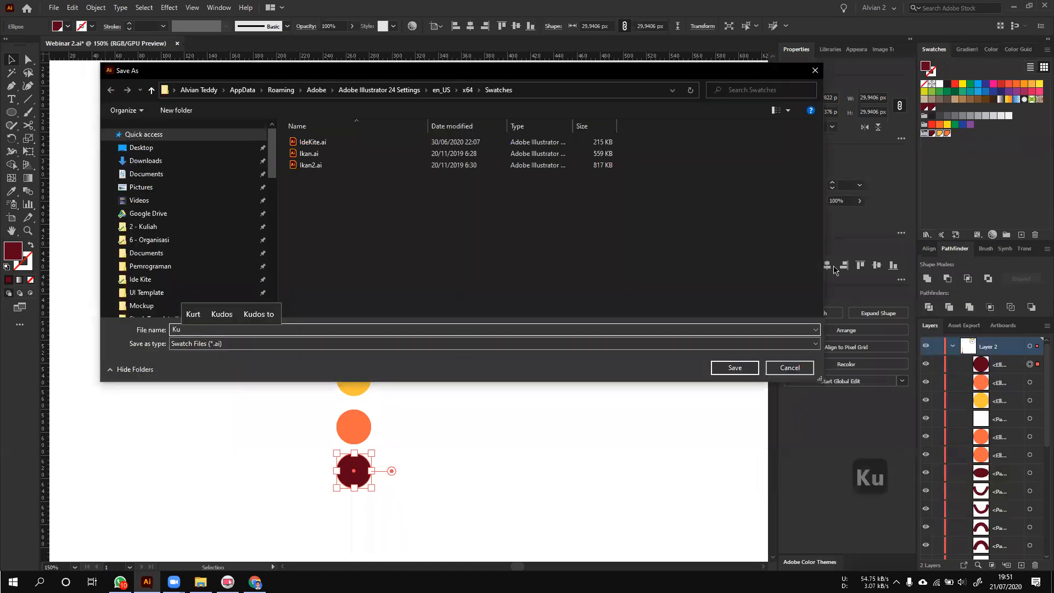
text(cing Imut imut)
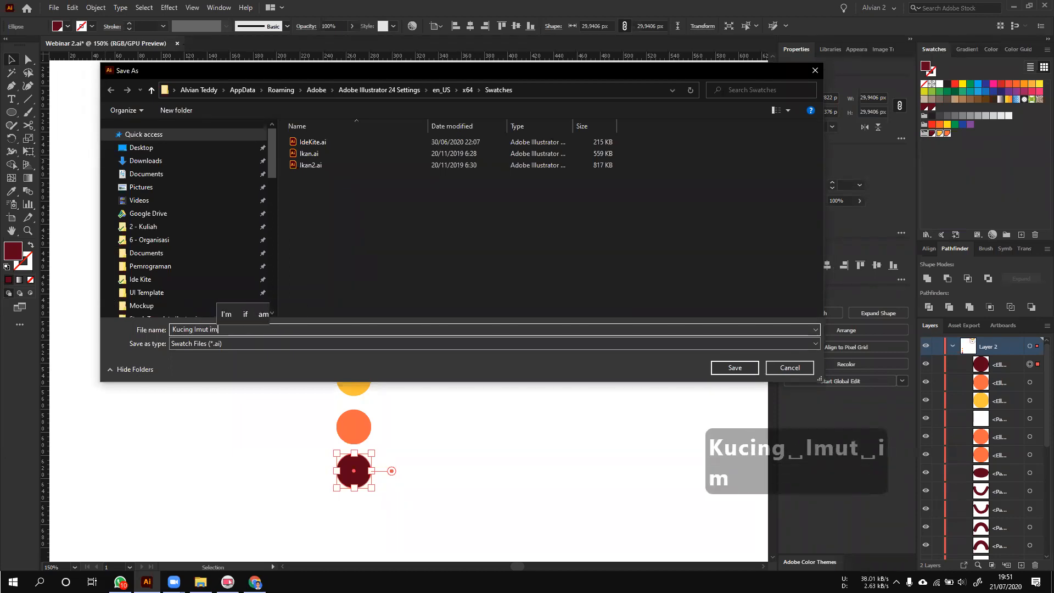
key(Return)
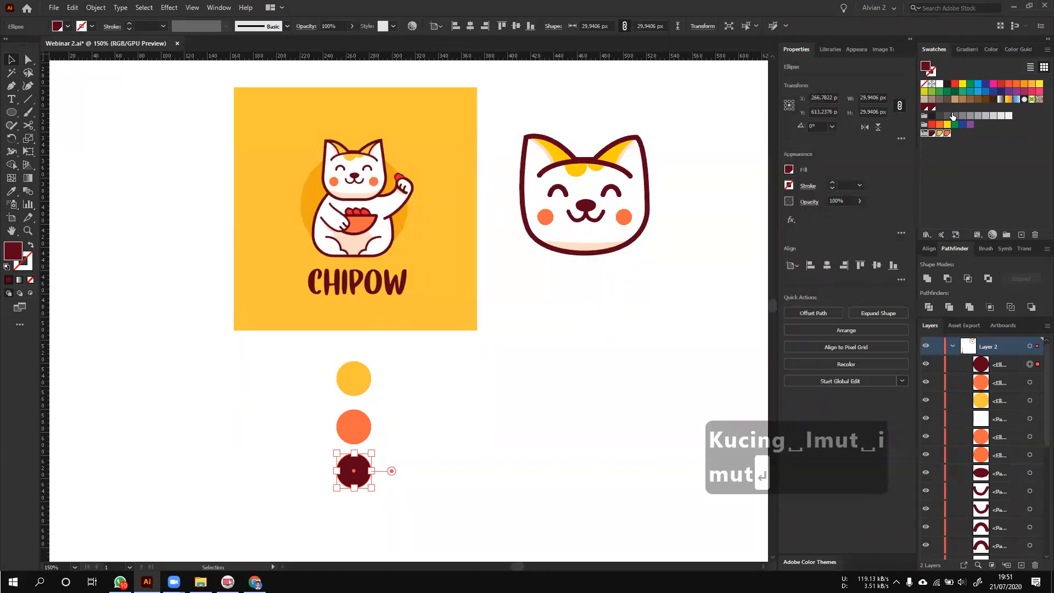
- Browse the preset Swatches folder for other swatch libraries, close it without opening any, and clear the selection
click(925, 235)
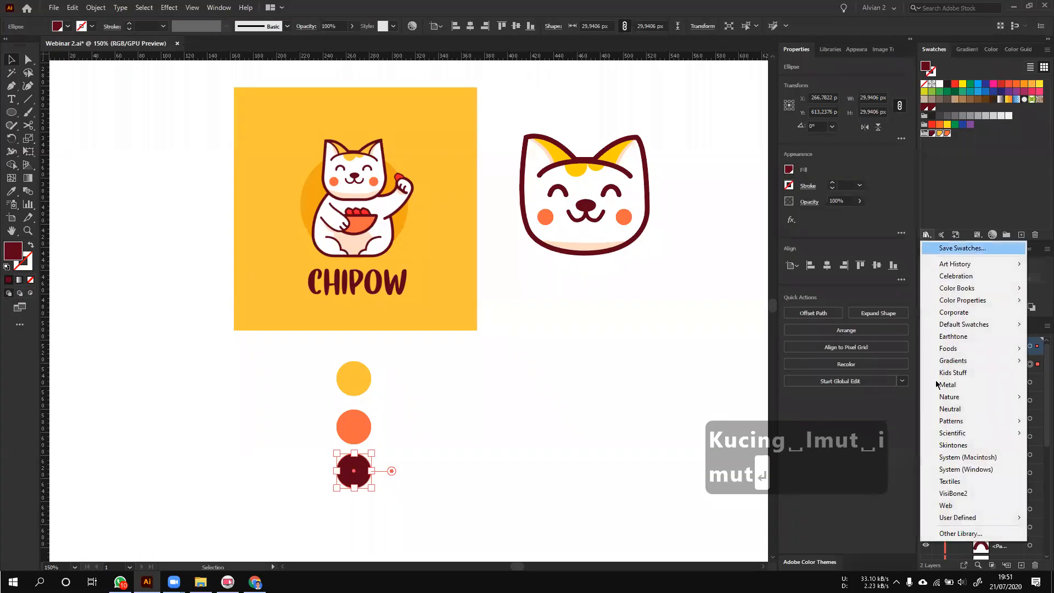
click(964, 534)
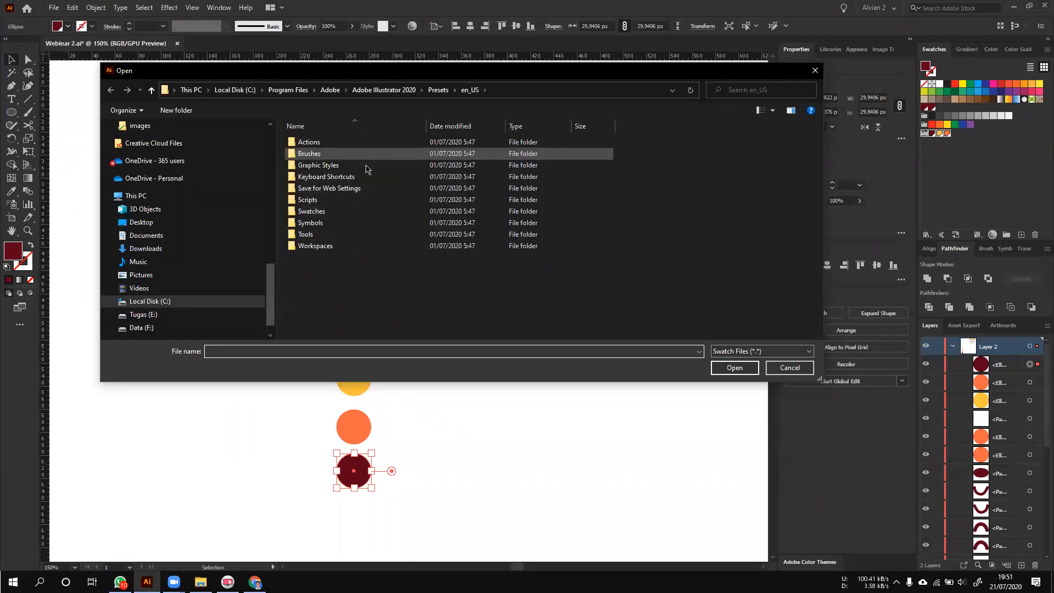
click(364, 211)
double_click(365, 211)
scroll(352, 258, down, 2)
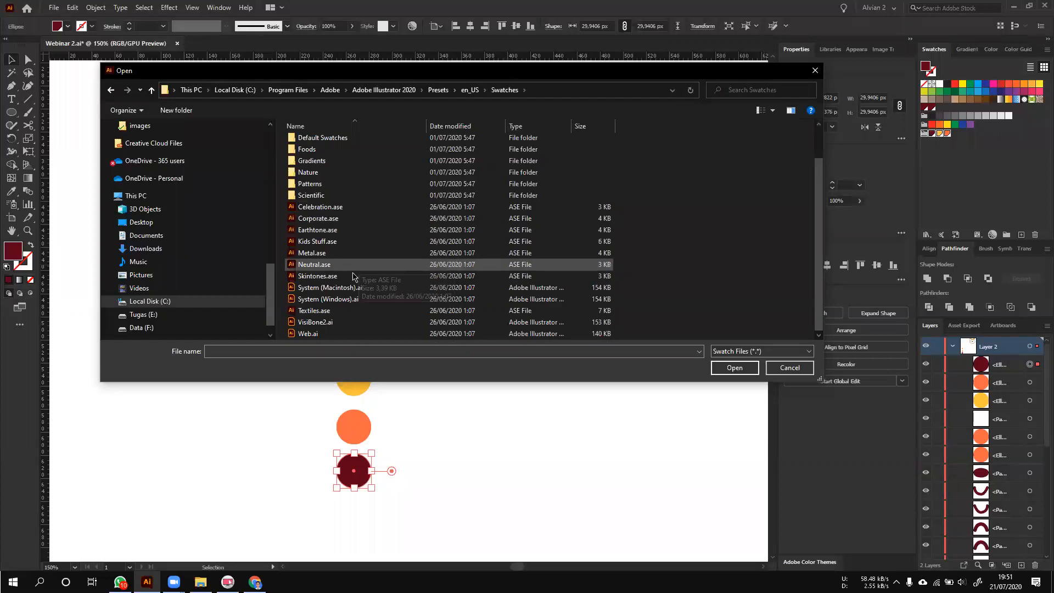
scroll(340, 263, up, 2)
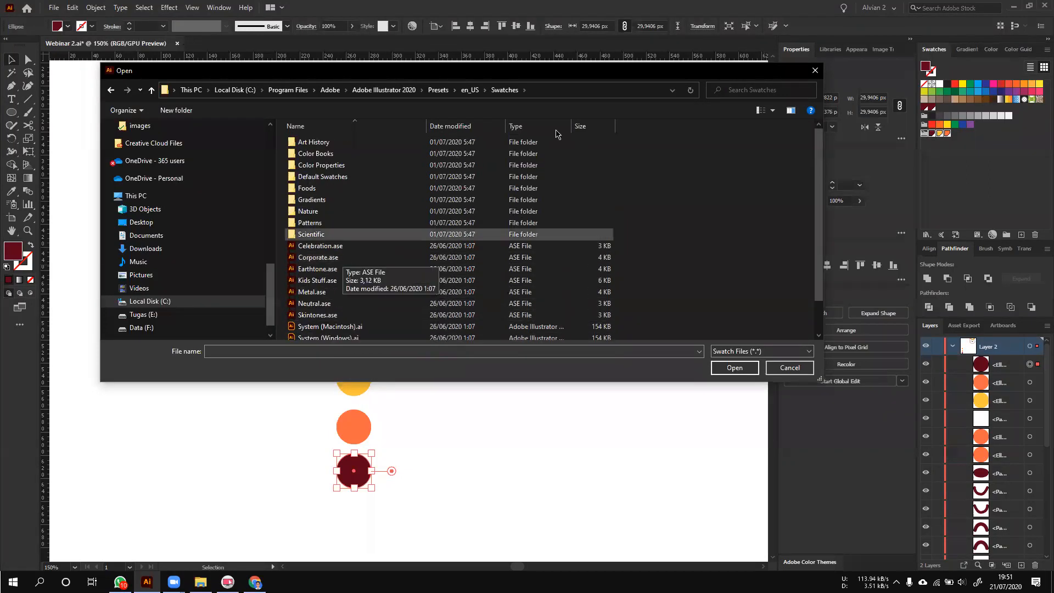
click(814, 70)
click(206, 410)
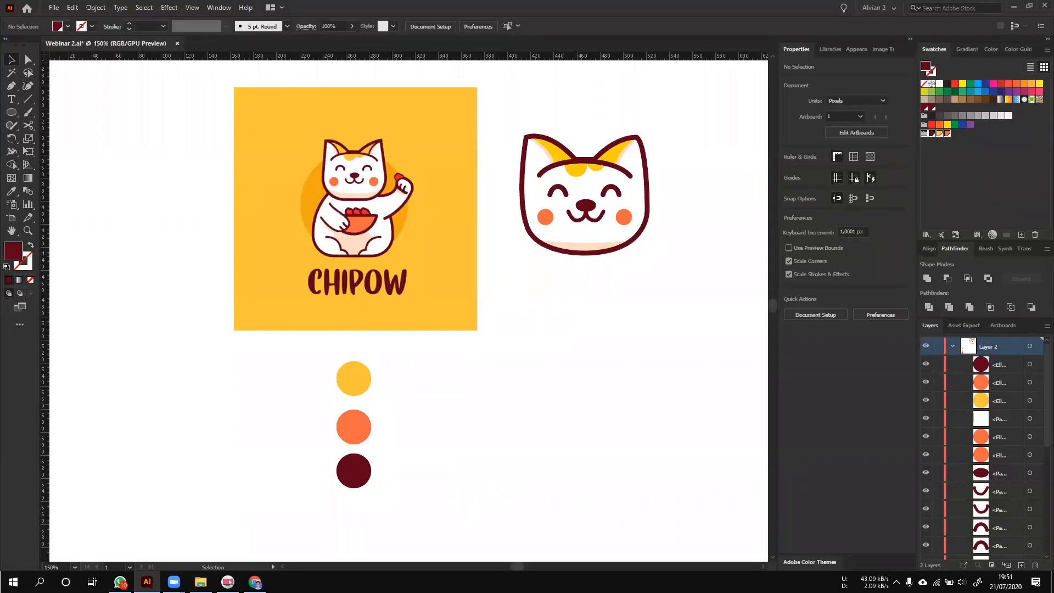
- Select all parts of the drawn cat head and place a copy just to the right of the original
scroll(619, 206, up, 2)
scroll(671, 328, down, 1)
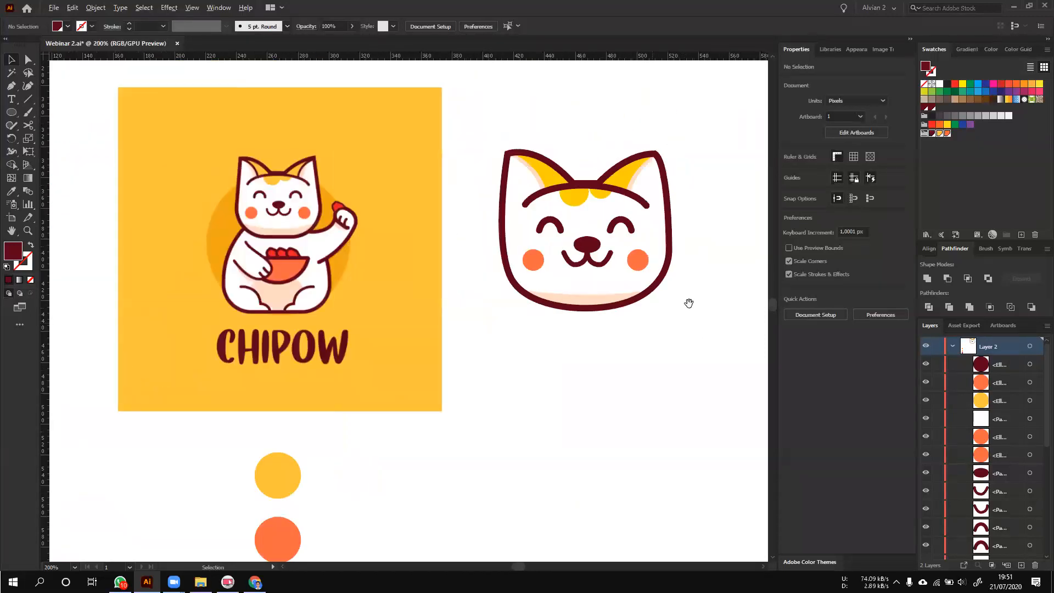
drag(688, 304, 529, 297)
drag(586, 359, 318, 142)
drag(629, 243, 476, 256)
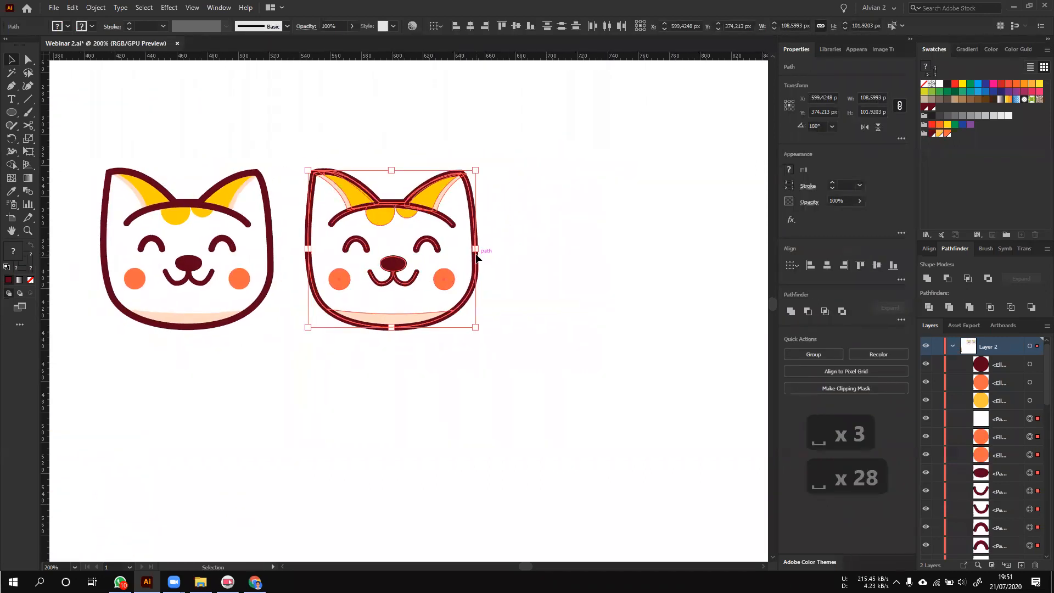
- Scale the copied head down to about 38 px wide, and enlarge it again to about 83 px wide
drag(475, 327, 365, 238)
scroll(330, 192, up, 5)
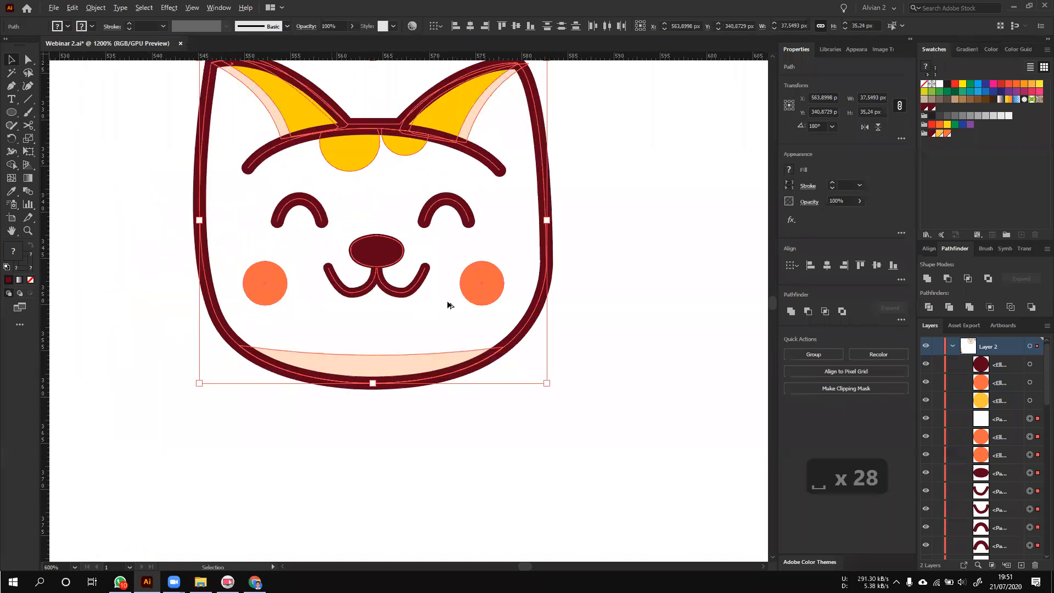
scroll(400, 263, down, 3)
click(534, 317)
drag(541, 368, 310, 170)
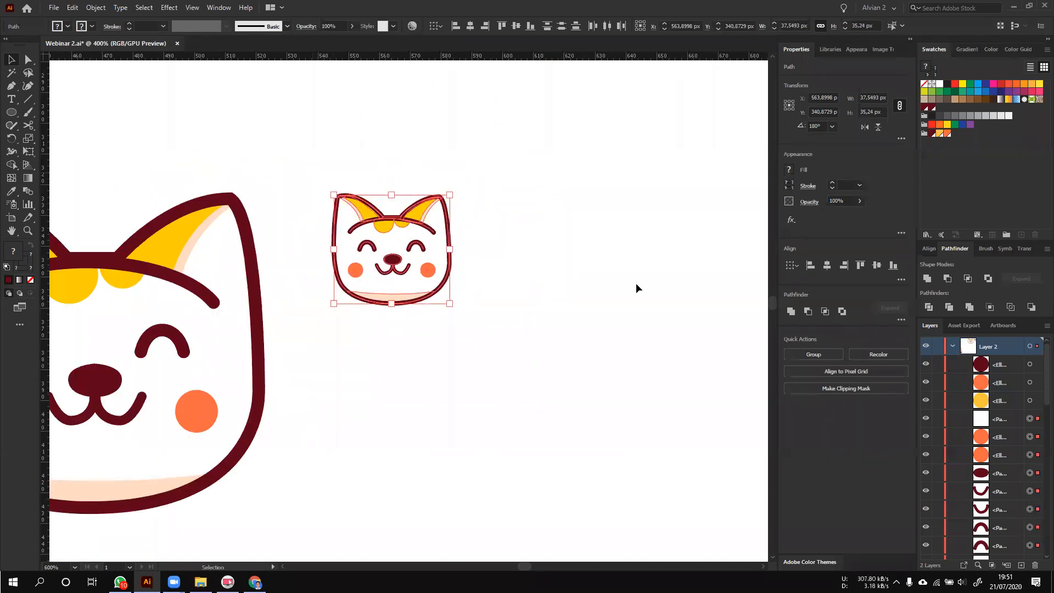
drag(450, 303, 664, 405)
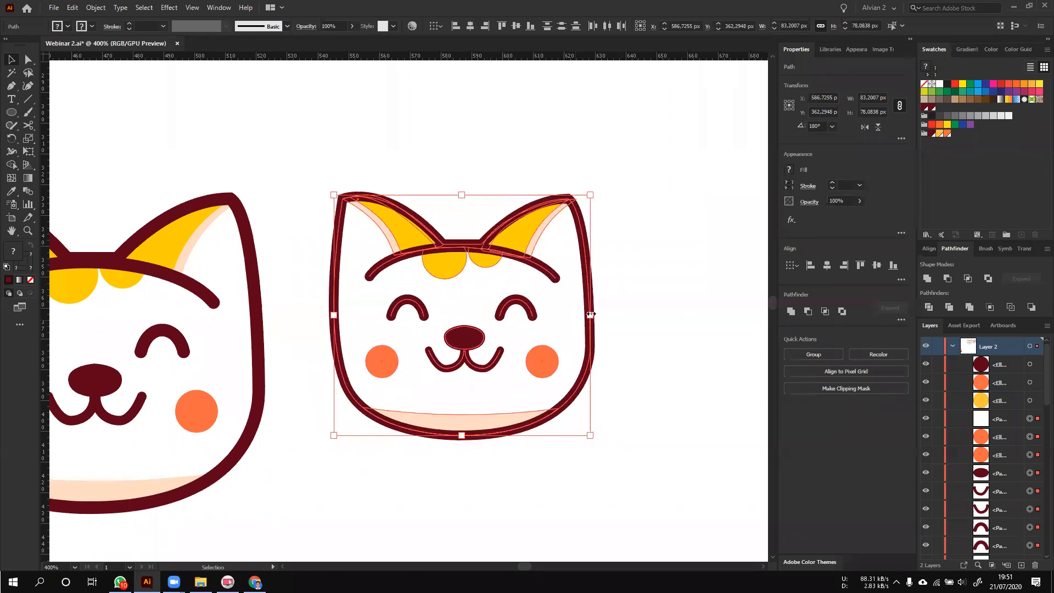
- Expand the fills and strokes of the copied head into plain shapes and deselect it
click(96, 7)
click(116, 137)
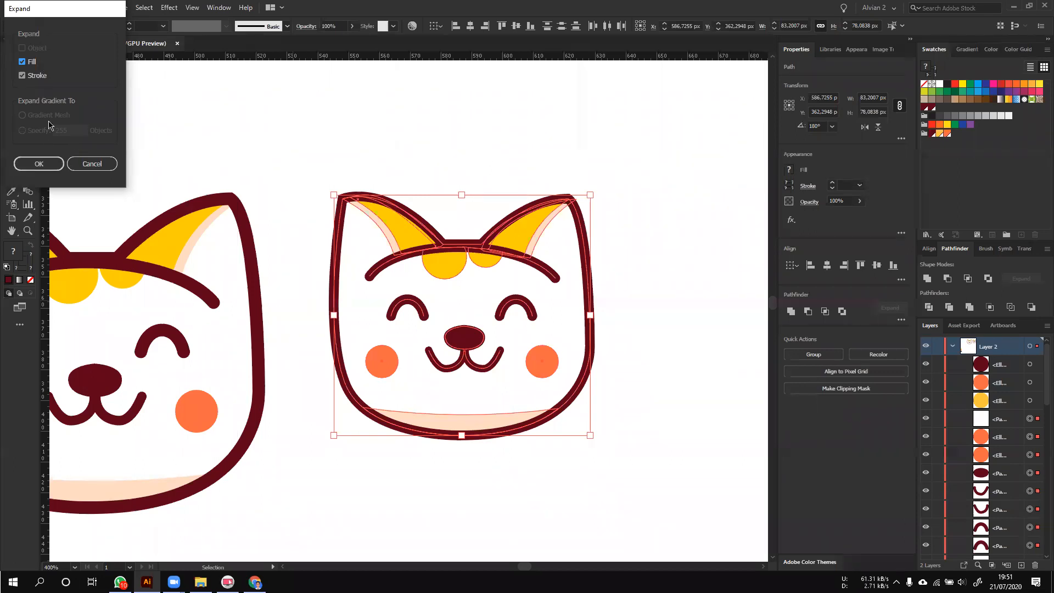
click(38, 163)
click(511, 137)
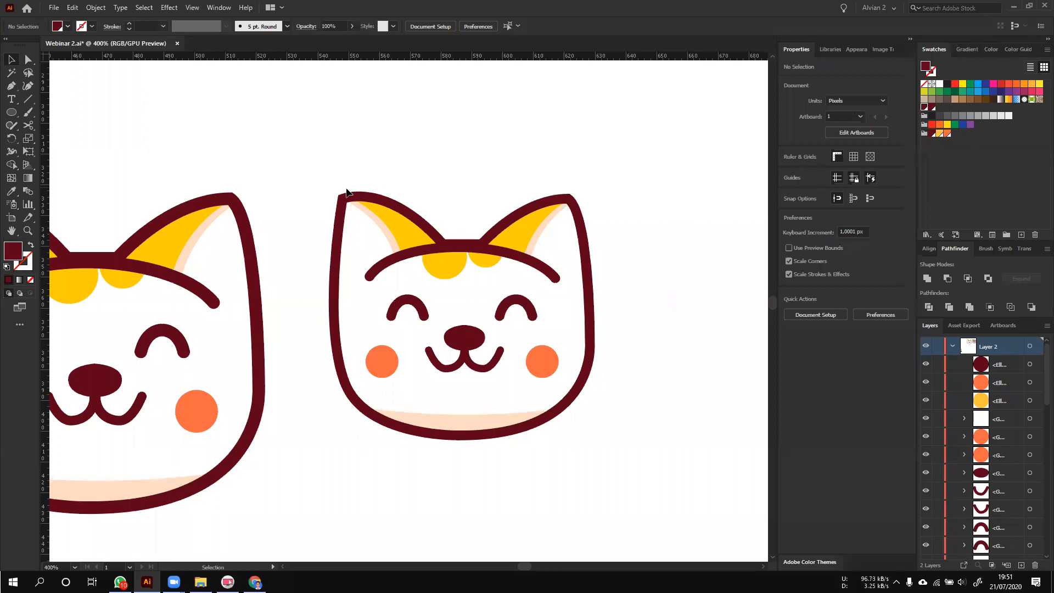
- Try thicker stroke weights on the original head's outline and return it to 4 pt
click(244, 233)
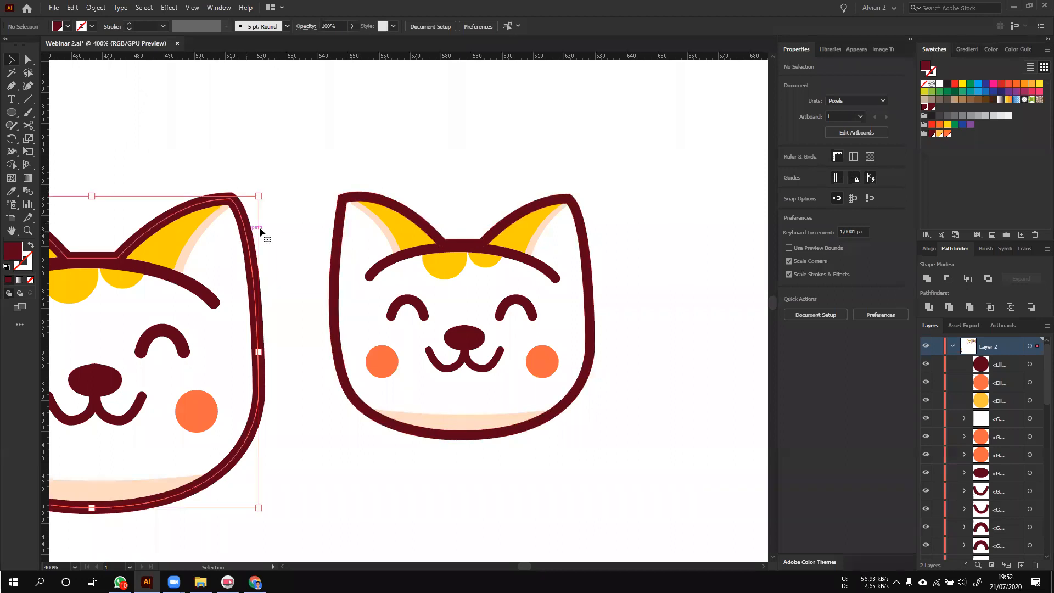
click(832, 184)
click(833, 185)
click(833, 184)
click(833, 184)
click(832, 189)
click(833, 188)
click(833, 189)
click(832, 189)
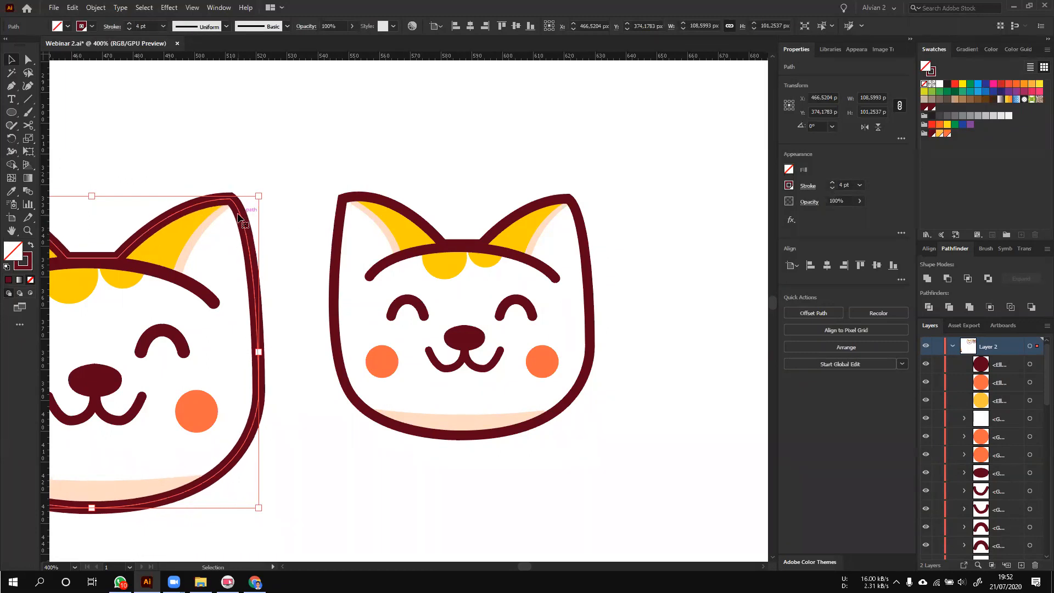
- Try moving the copy's expanded head outline away from the face and undo the move
scroll(238, 218, up, 2)
drag(445, 230, 529, 144)
scroll(335, 230, down, 3)
key(ctrl+z)
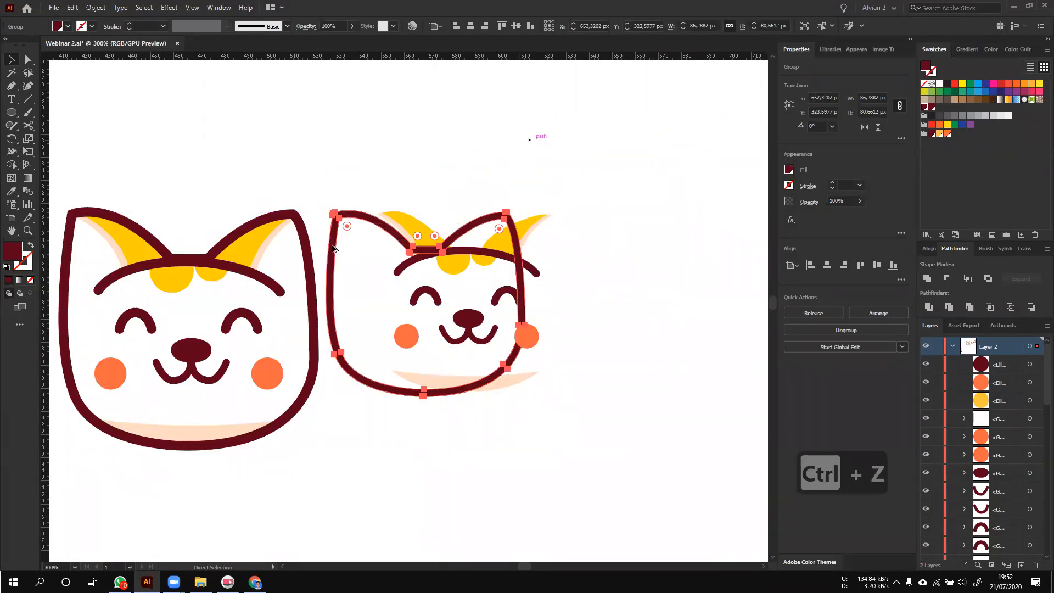
scroll(371, 222, up, 2)
key(ctrl+z)
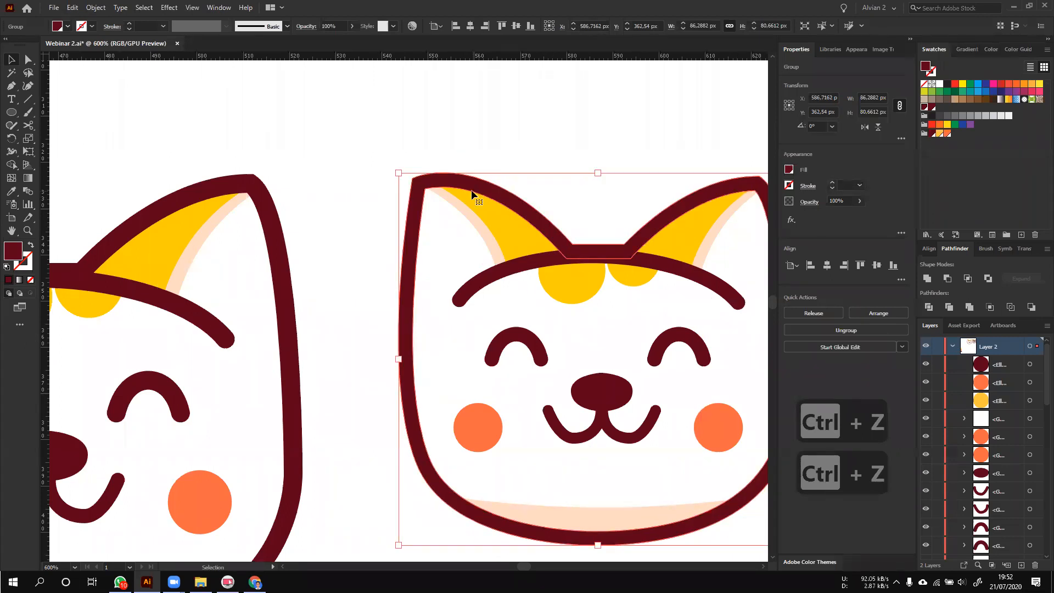
- Add a 6 pt stroke to the copy's expanded head outline, and select the original head's outline for comparison
click(833, 184)
click(832, 185)
click(832, 185)
click(833, 184)
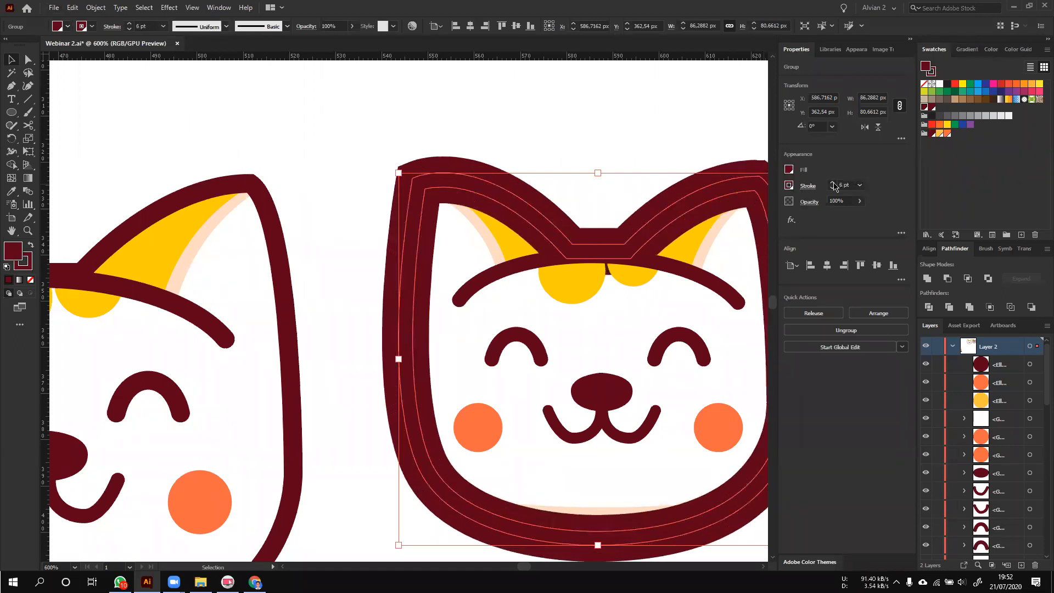
click(279, 216)
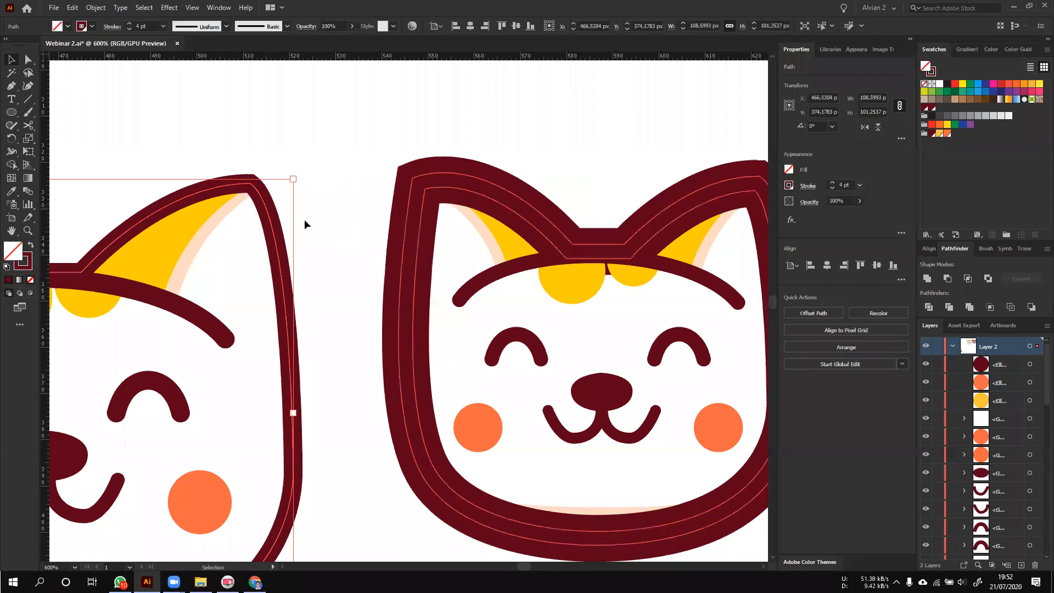
- Try a thicker stroke weight on the original head's outline and deselect it
click(832, 181)
click(832, 182)
click(832, 188)
click(832, 188)
click(576, 176)
- Undo the recent stroke weight changes on both head outlines, back to a 1 pt stroke on the copy's expanded outline
key(ctrl+z)
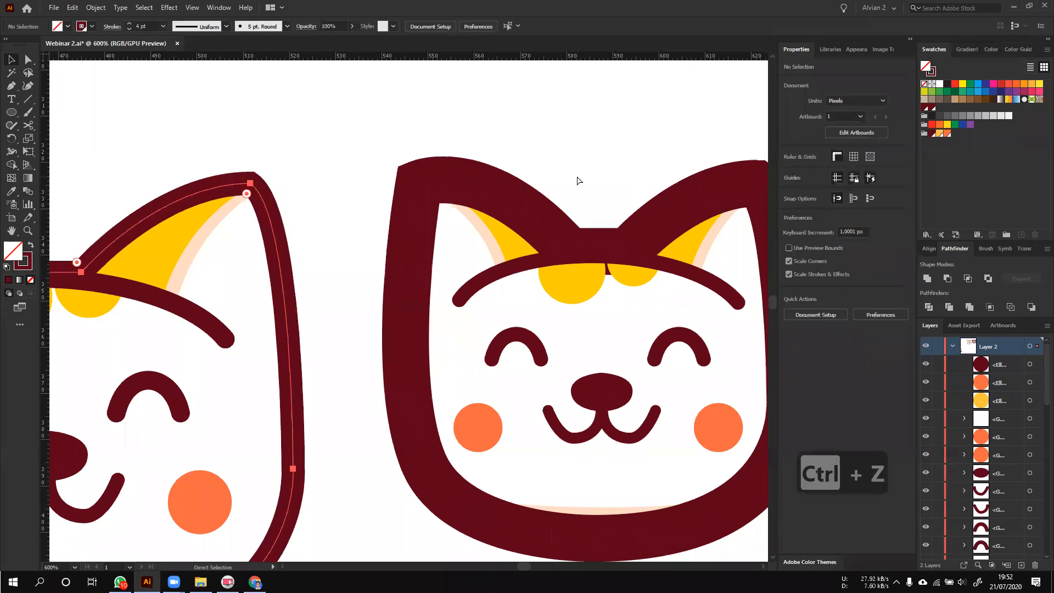
key(ctrl+z)
key(ctrl+z)
key(ctrl+z)
key(ctrl+z)
key(ctrl+z)
key(ctrl+z)
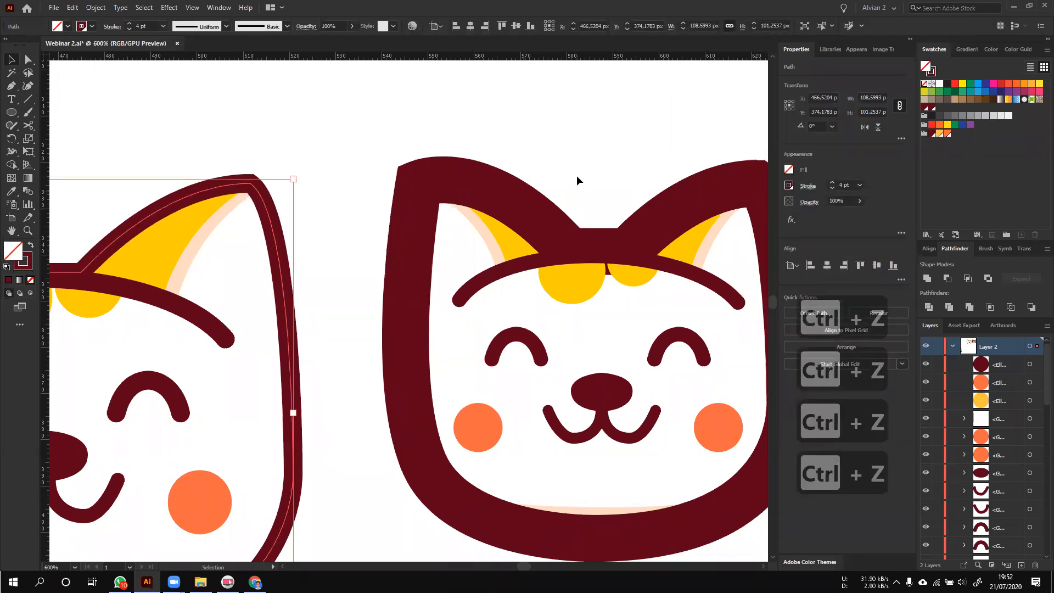
key(ctrl+z)
key(ctrl+z)
key(ctrl+z)
key(ctrl+z)
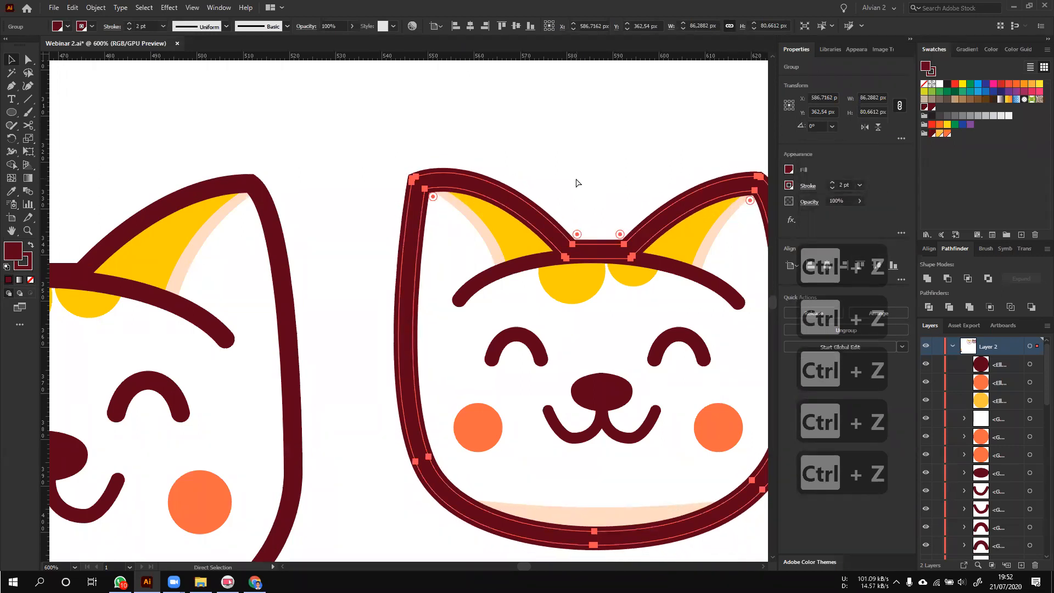
key(ctrl+z)
key(v)
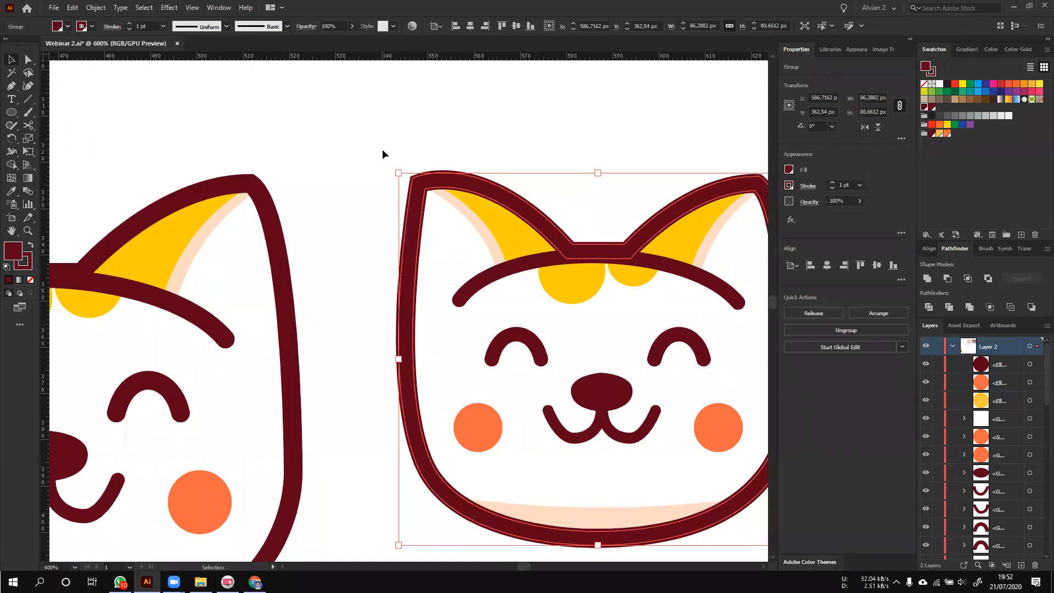
- Deselect the artwork and draw a straight diagonal Pen tool line about 138 px wide and 75 px high below the heads
key(ctrl+minus)
key(ctrl+minus)
key(ctrl+minus)
key(ctrl+minus)
key(ctrl+minus)
key(ctrl+minus)
key(ctrl+minus)
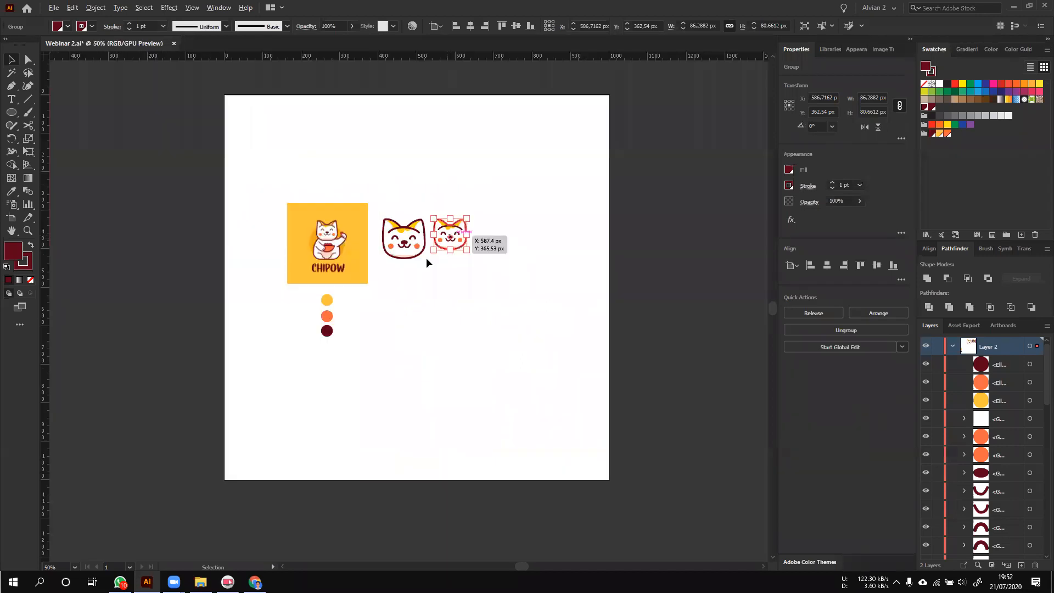
key(ctrl+plus)
key(ctrl+plus)
key(ctrl+plus)
click(450, 288)
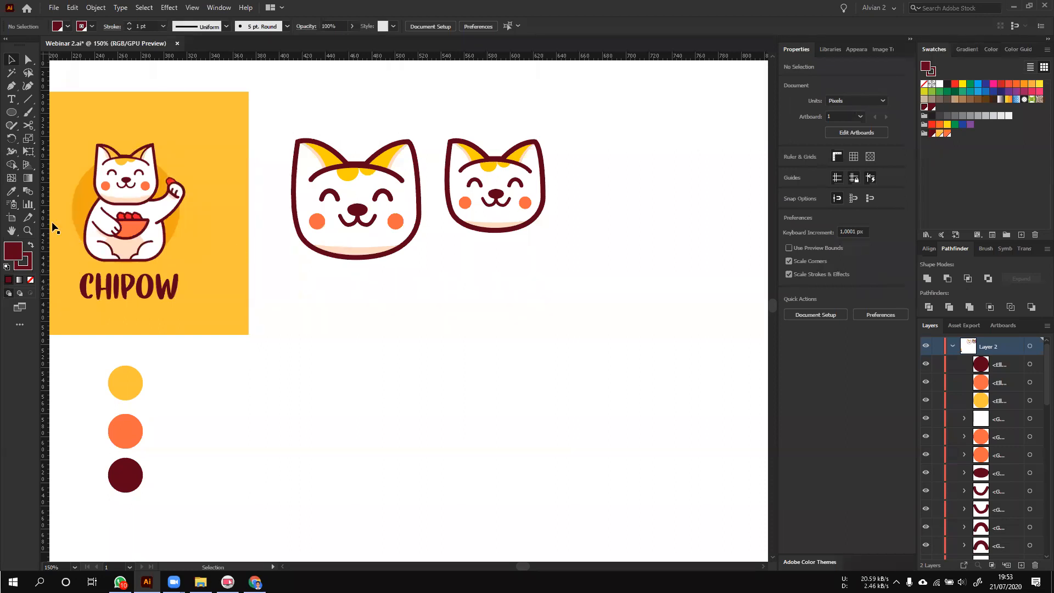
click(11, 86)
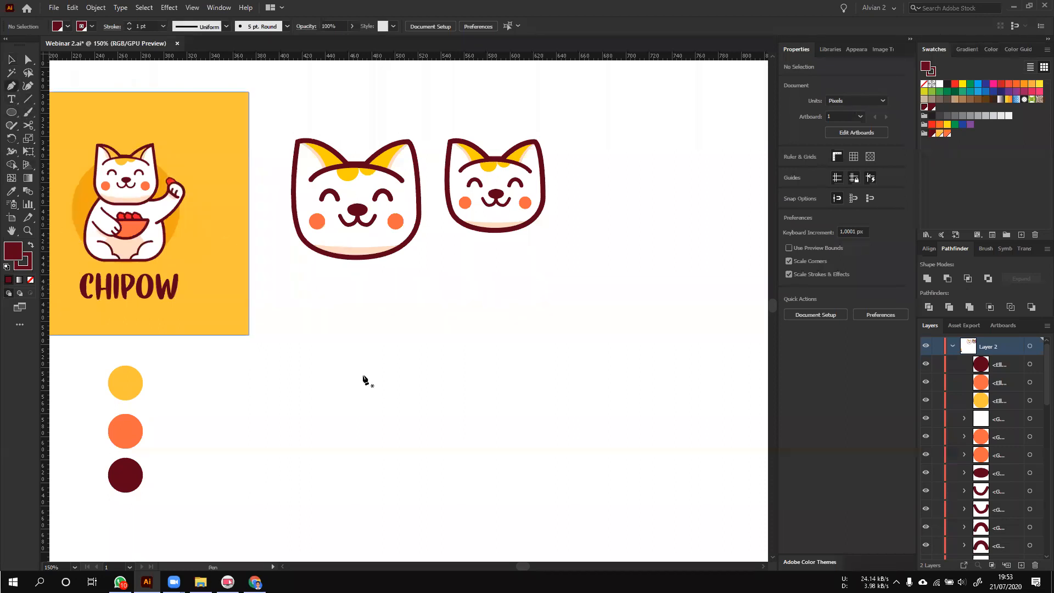
click(356, 383)
click(516, 297)
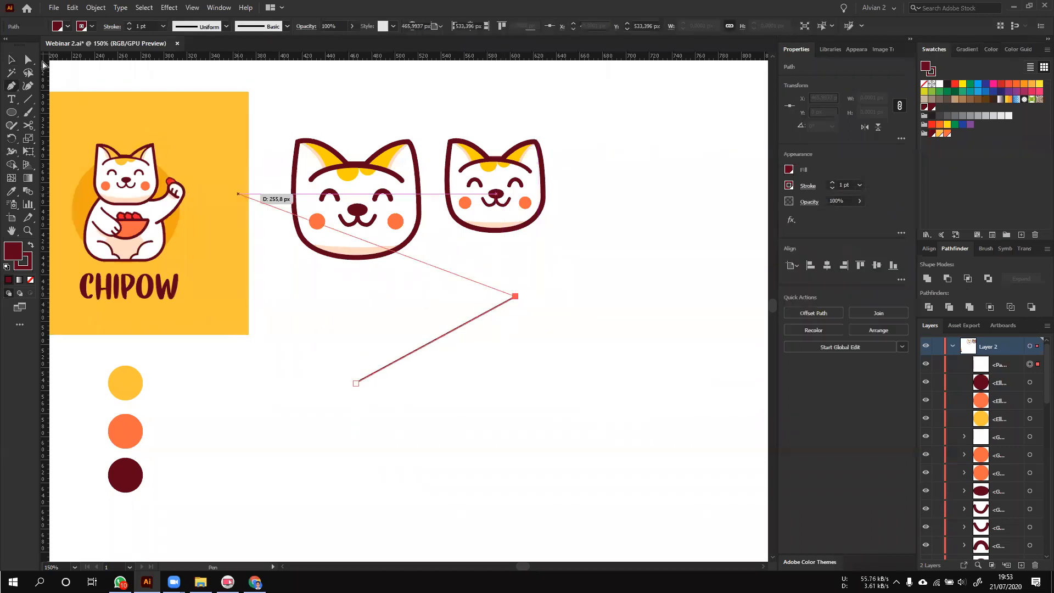
key(v)
- Paint a thick, winding freehand stroke beside the straight line with the Paintbrush and deselect it
click(28, 113)
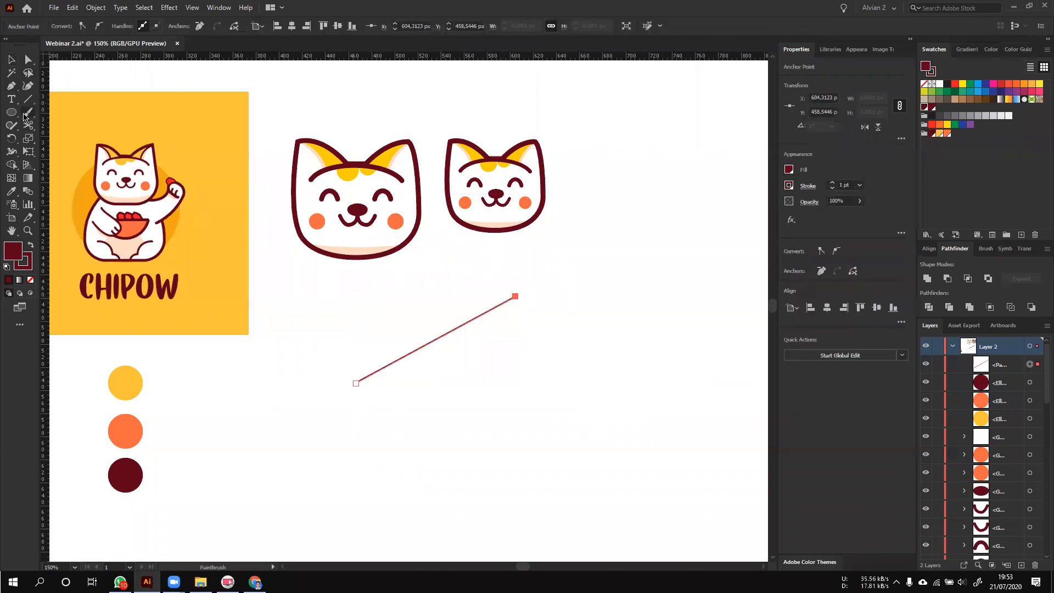
click(417, 403)
mouse_move(680, 318)
mouse_down()
mouse_move(653, 233)
mouse_move(689, 160)
mouse_move(637, 449)
mouse_move(551, 447)
mouse_up()
mouse_move(484, 419)
mouse_down()
mouse_move(425, 458)
mouse_move(398, 420)
mouse_move(420, 403)
mouse_up()
key(v)
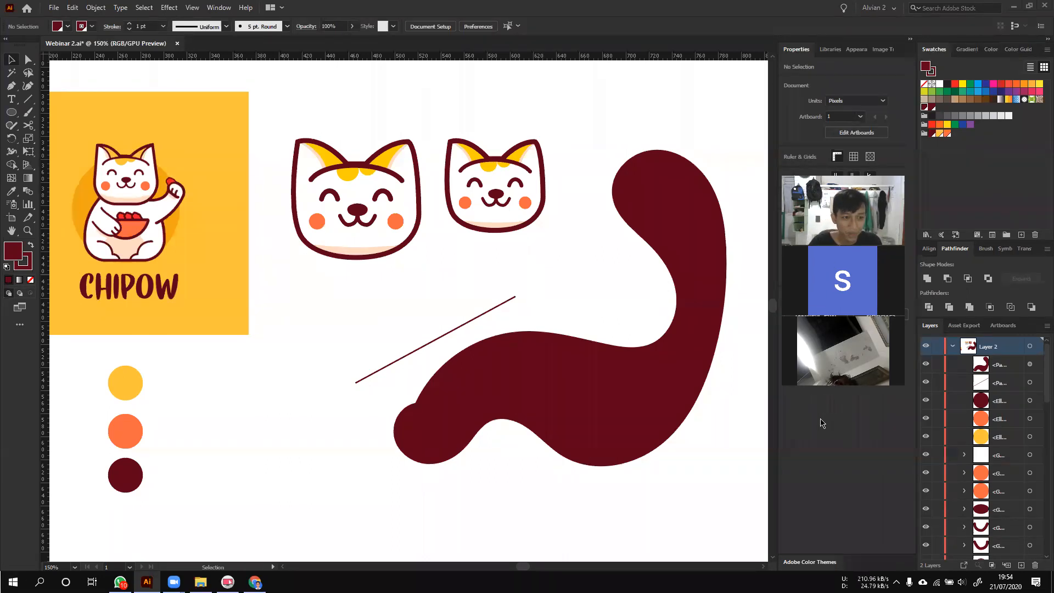
- Show the document's brushes with the straight line selected, view the types offered for a new brush, and cancel without creating one
click(414, 352)
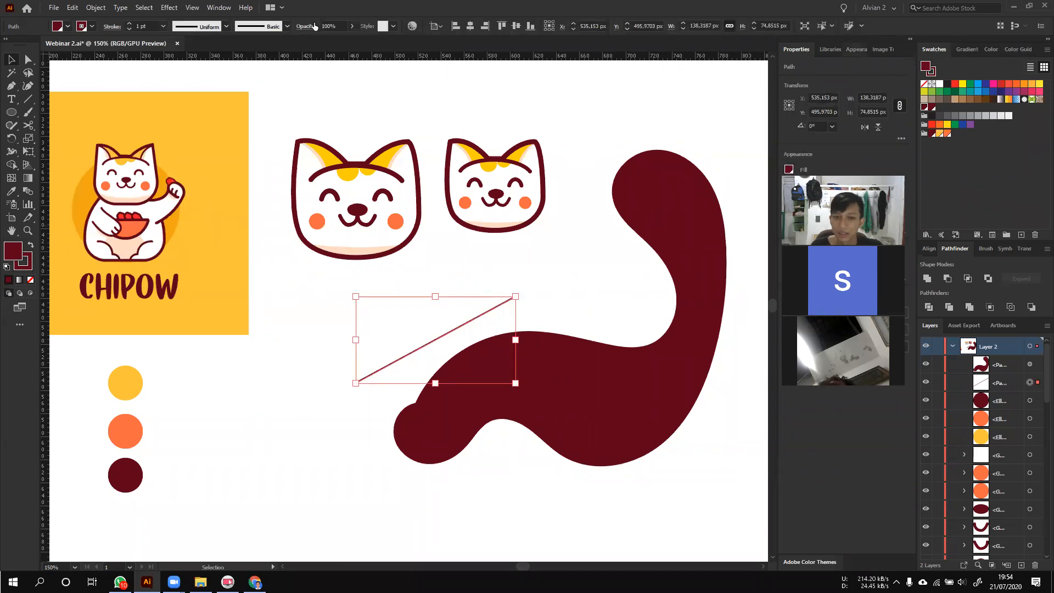
click(218, 7)
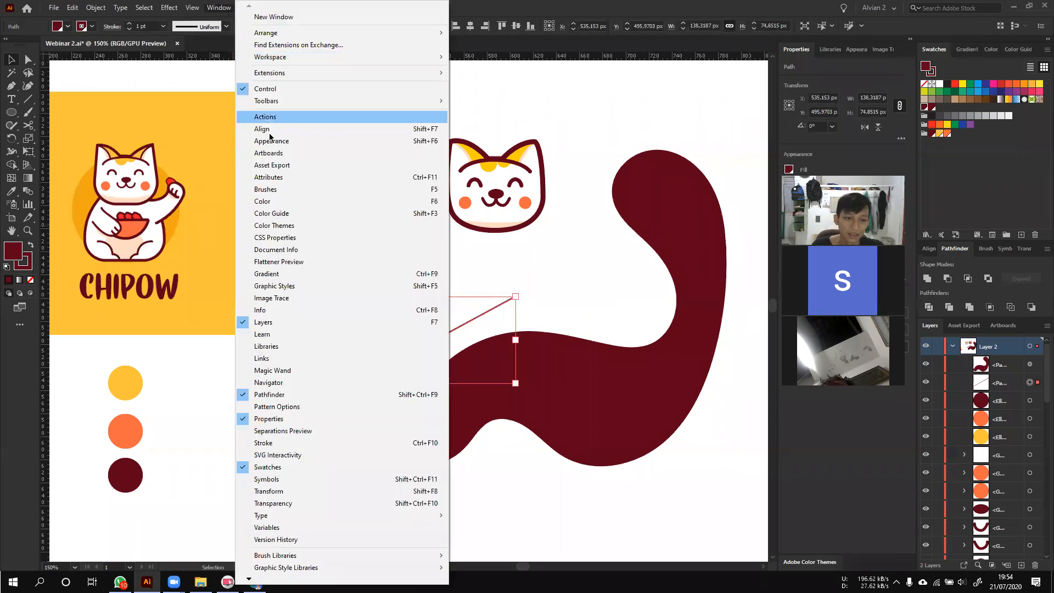
click(295, 190)
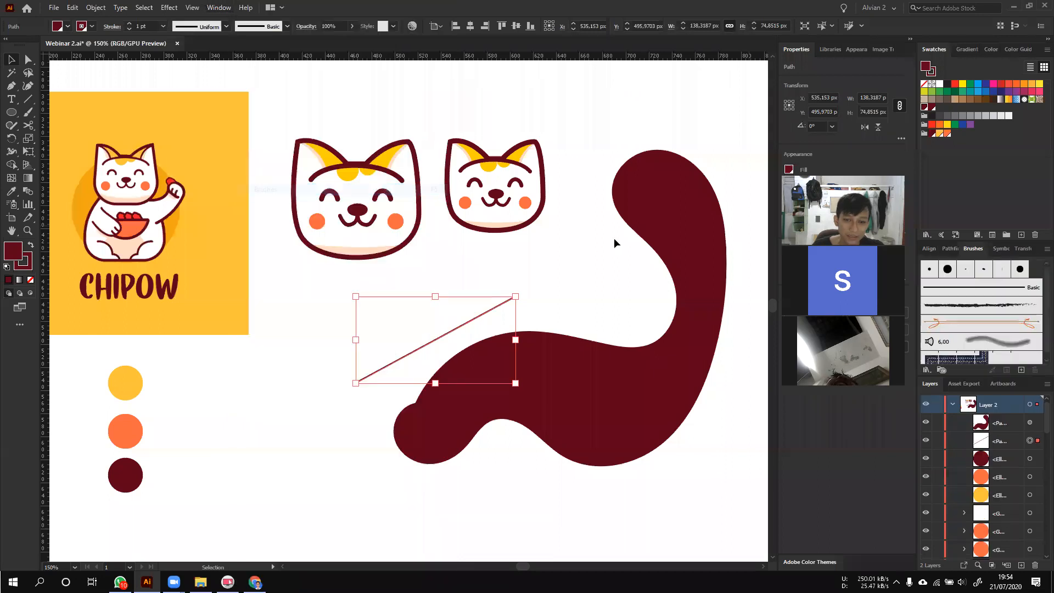
click(927, 369)
click(1020, 369)
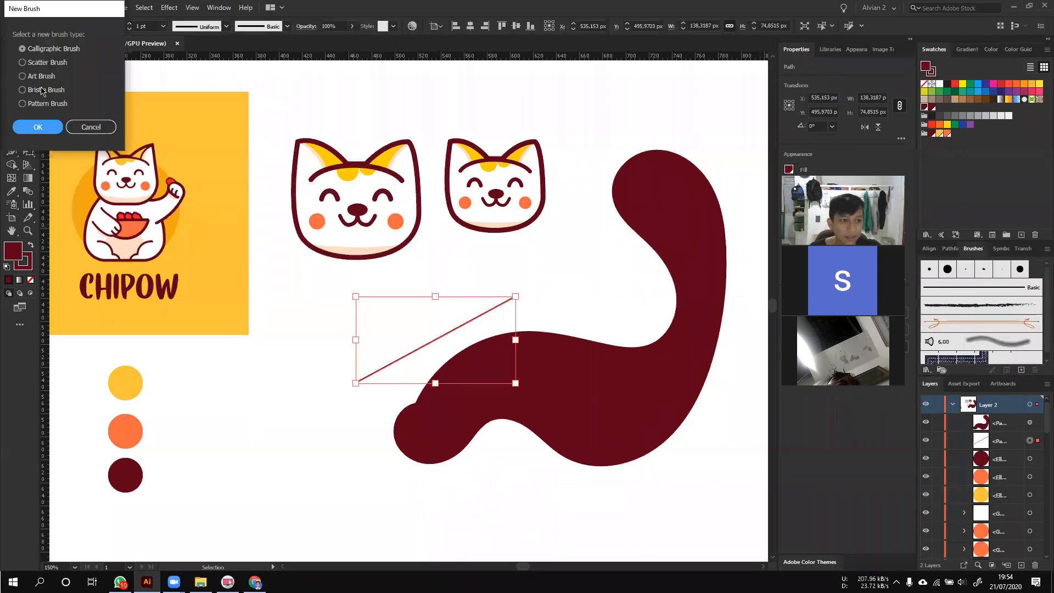
click(88, 127)
click(558, 271)
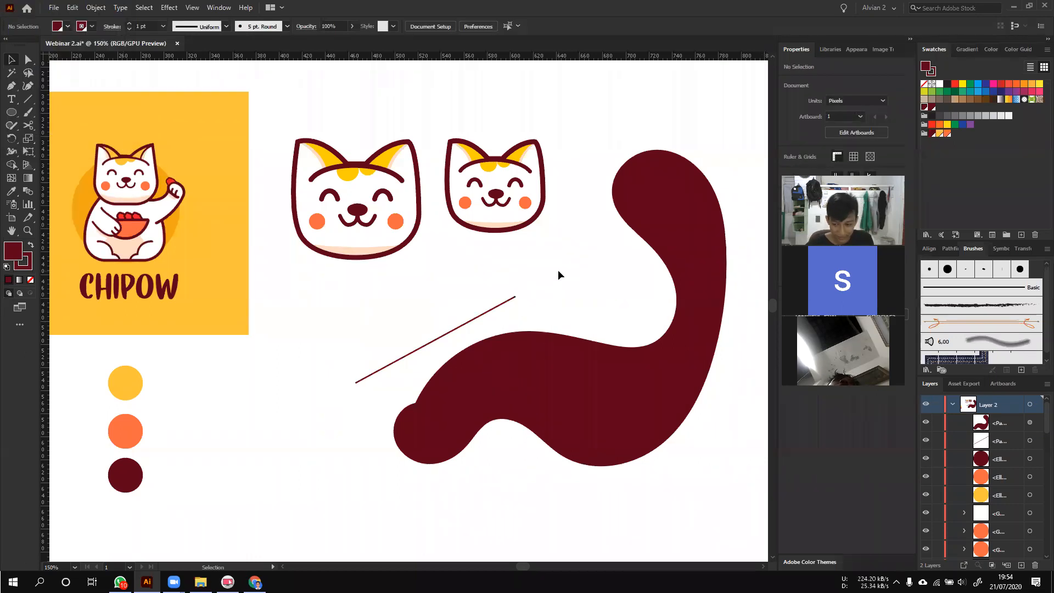